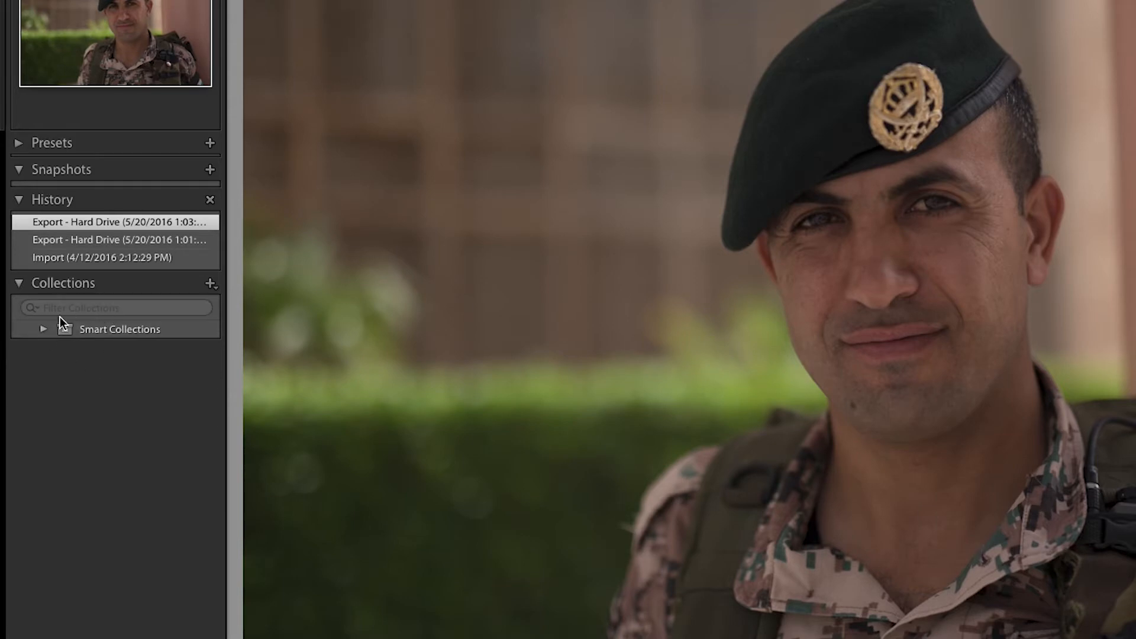
# - Collapse the Collections section and compare the portrait's histogram between the Library and Develop modules
pyautogui.click(22, 286)
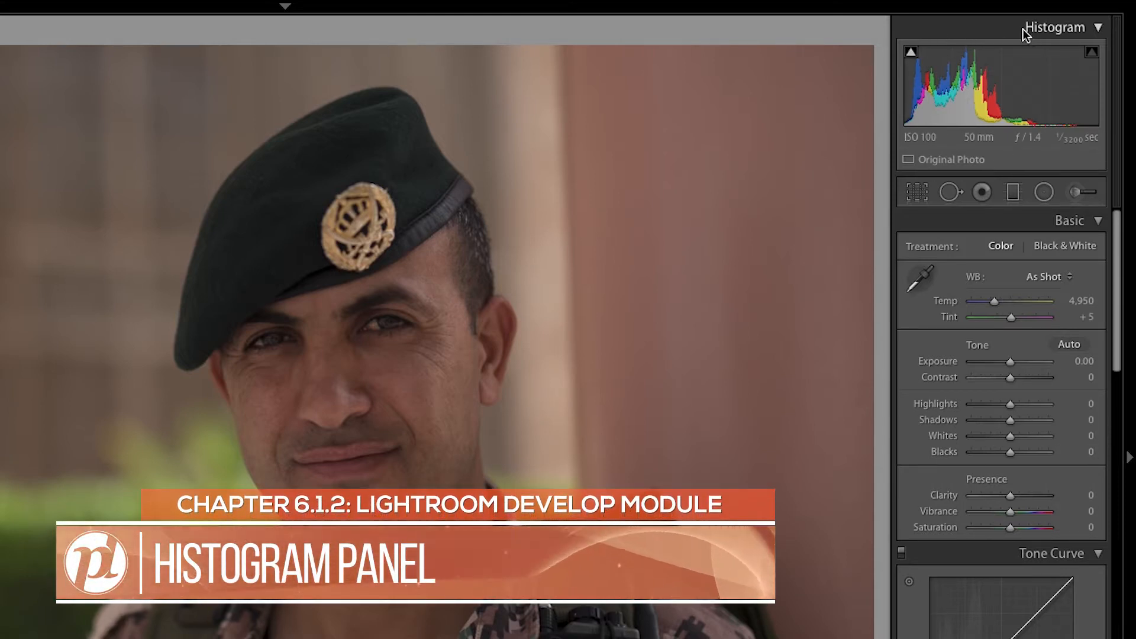
pyautogui.press('g')
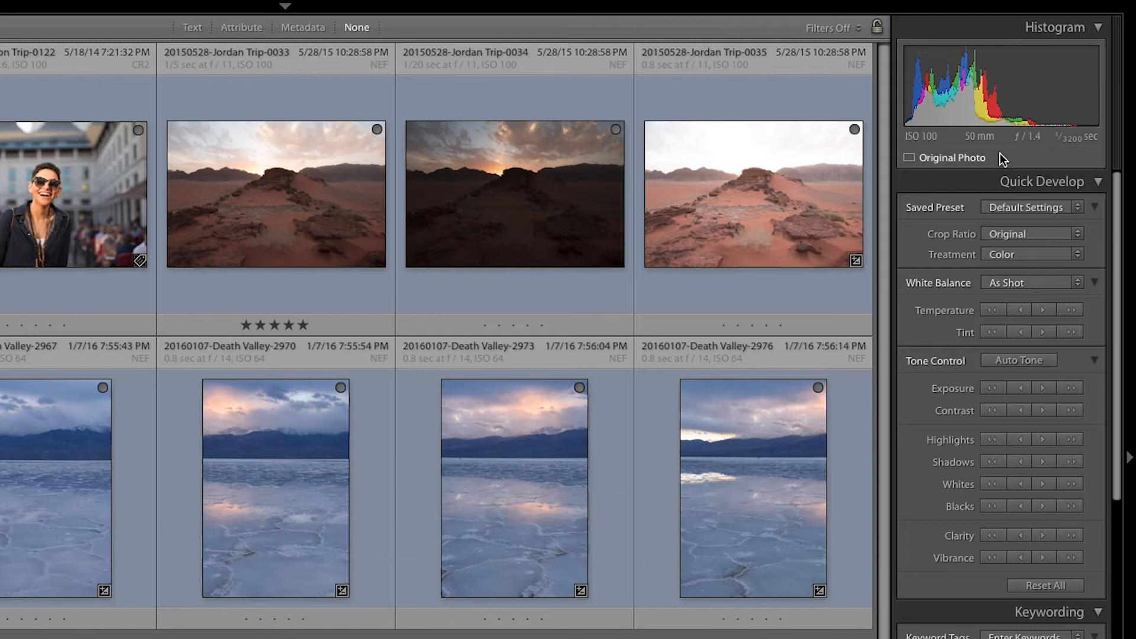
pyautogui.press('d')
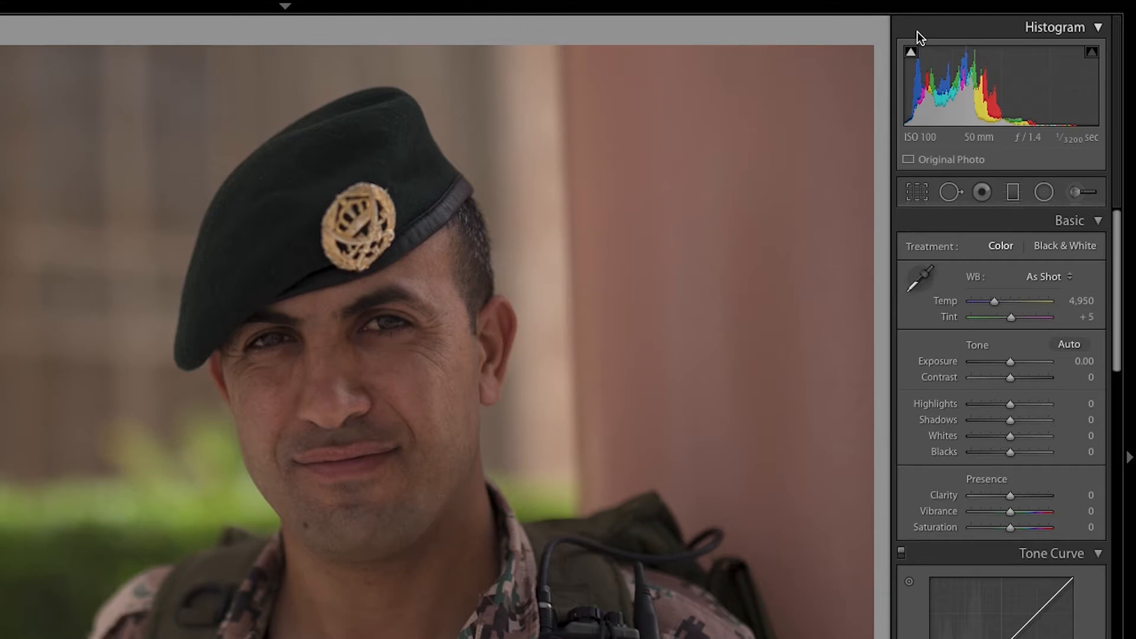
# - Check the shadow and highlight clipping indicators on the portrait's histogram
pyautogui.moveTo(912, 55)
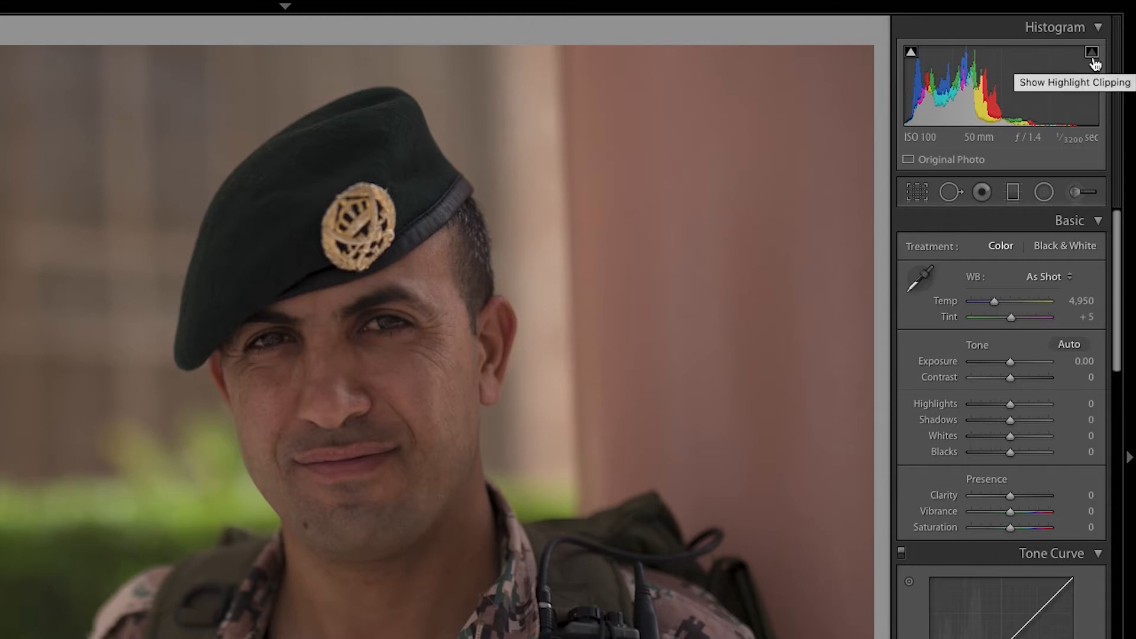
pyautogui.click(910, 53)
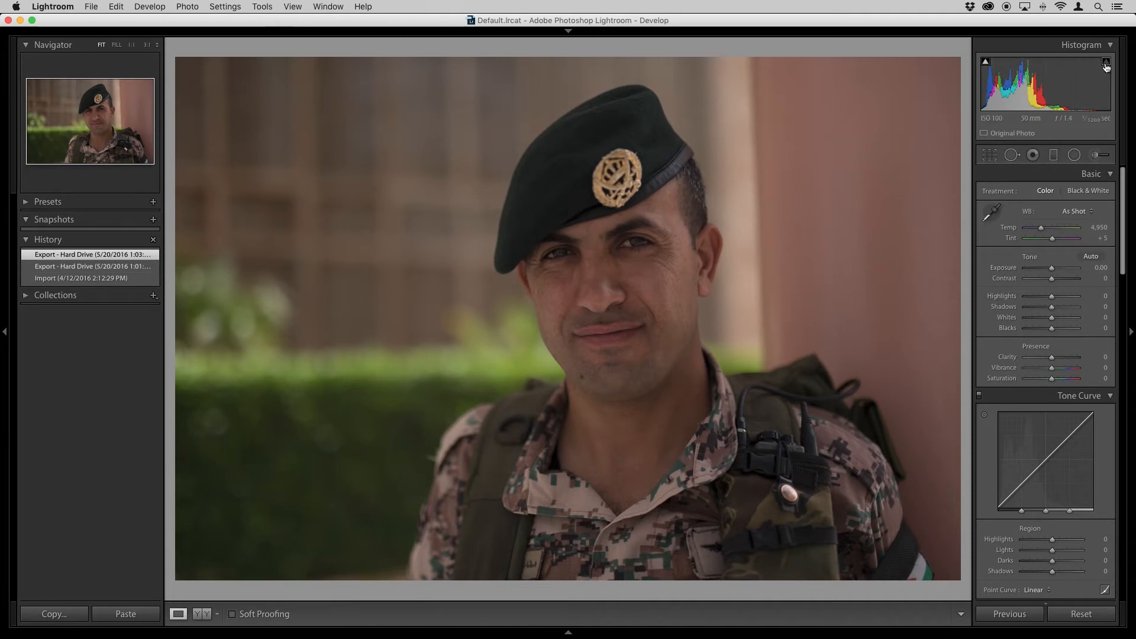
# - Open the bright desert photo 20150528-Jordan Trip-0035 from the Library grid in the Develop module
pyautogui.press('g')
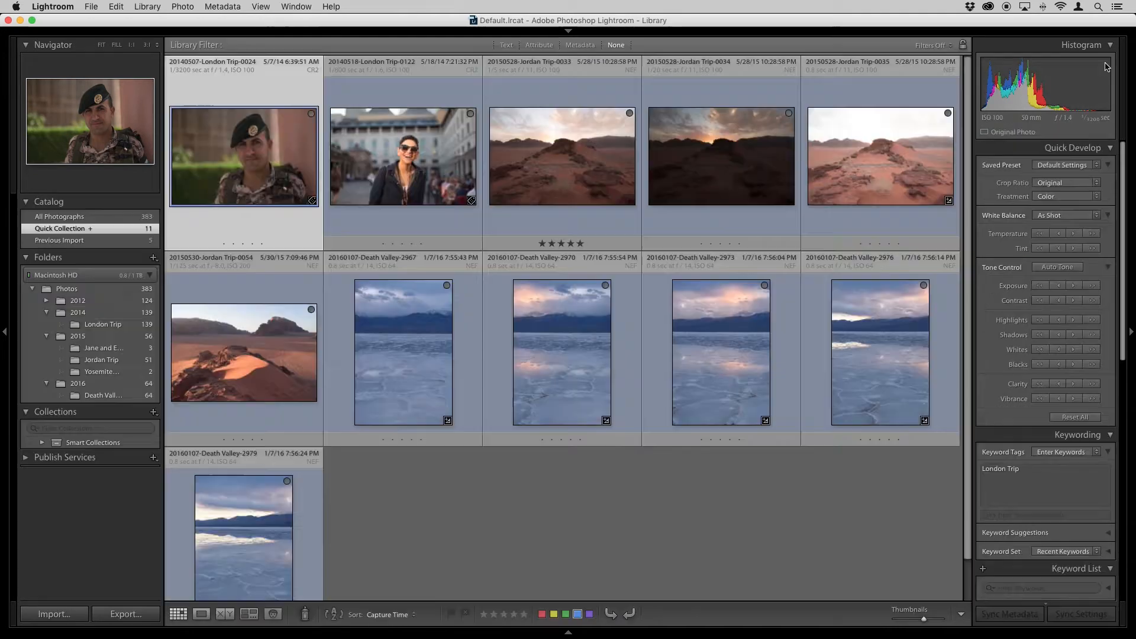
pyautogui.click(876, 159)
pyautogui.press('super+shift+v')
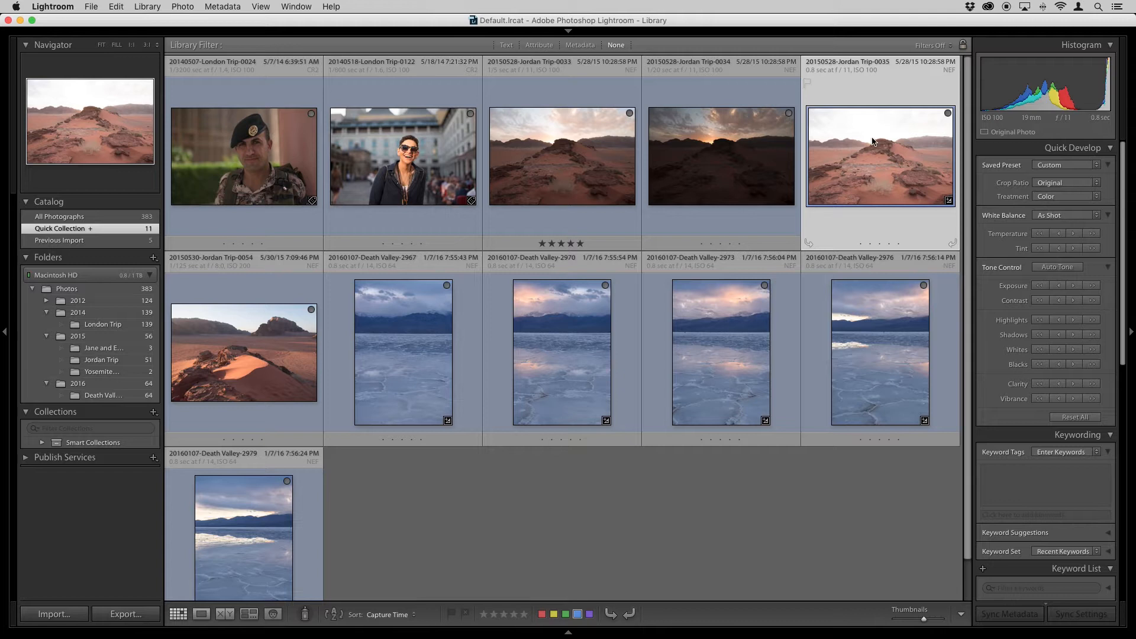
pyautogui.press('d')
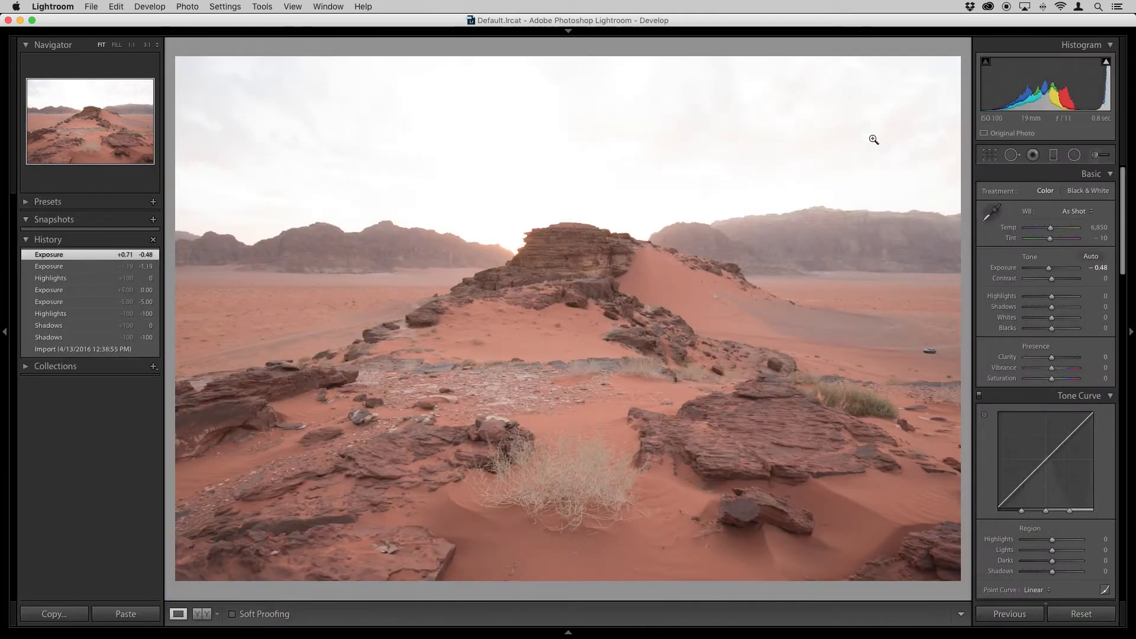
# - Show the highlight clipping overlay on the desert photo, inspect the sky up close, and hide the overlay
pyautogui.click(1105, 61)
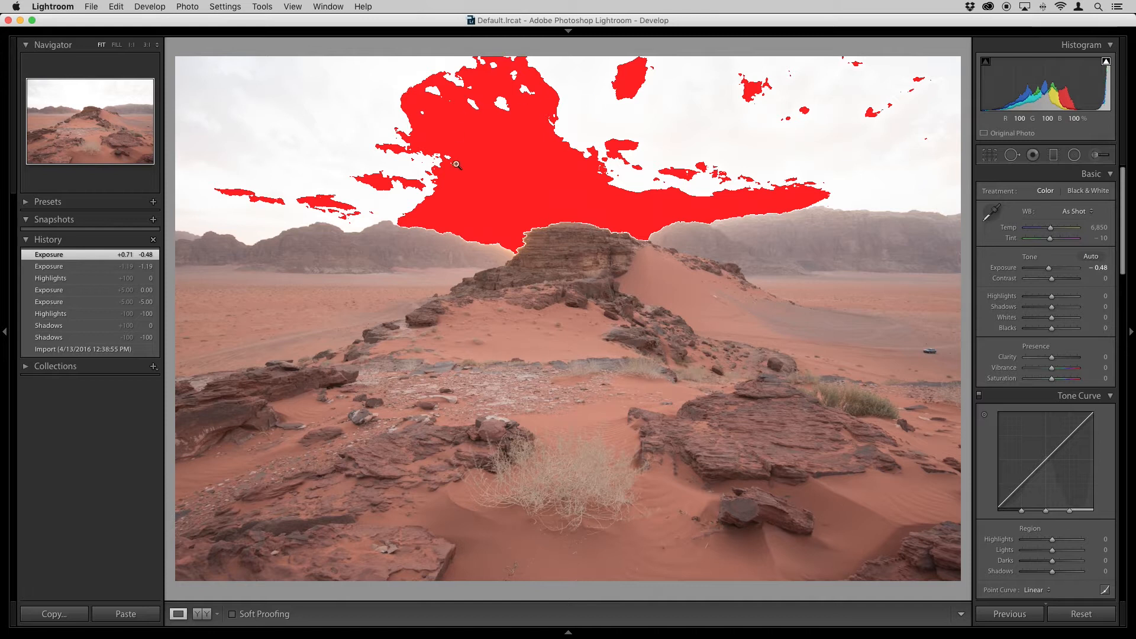
pyautogui.click(665, 217)
pyautogui.moveTo(686, 184); pyautogui.dragTo(643, 226)
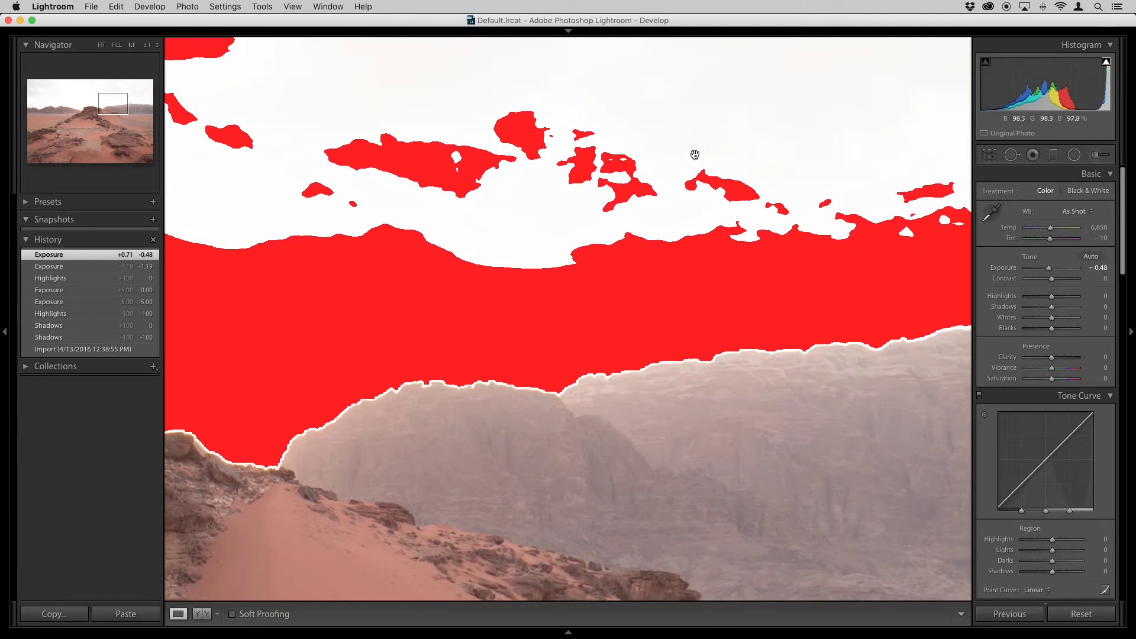
pyautogui.click(606, 228)
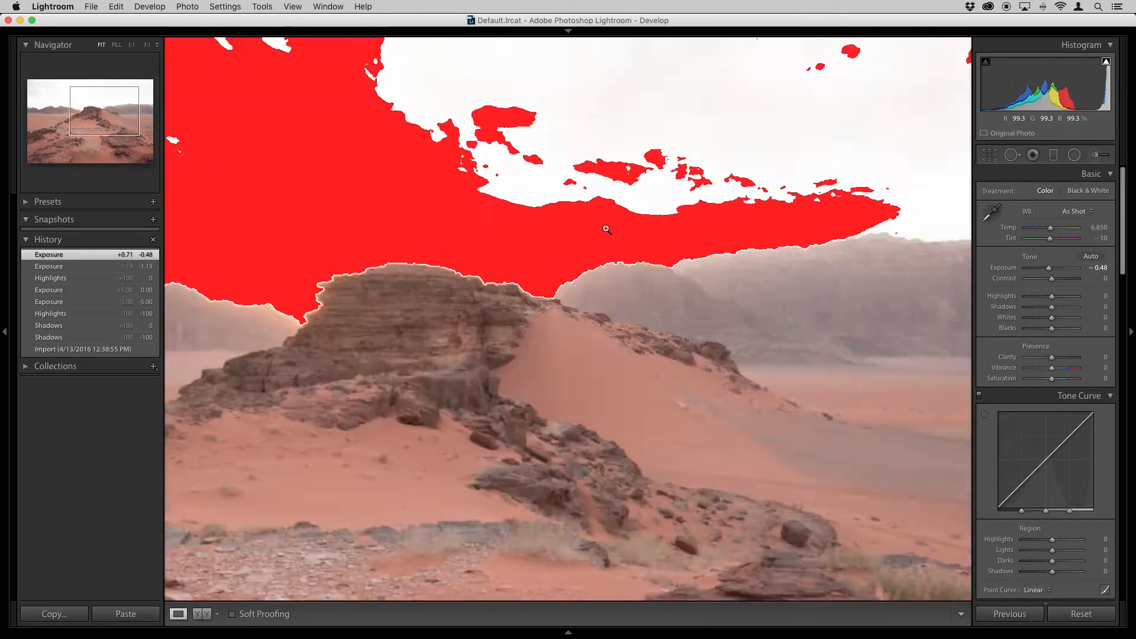
pyautogui.click(1105, 62)
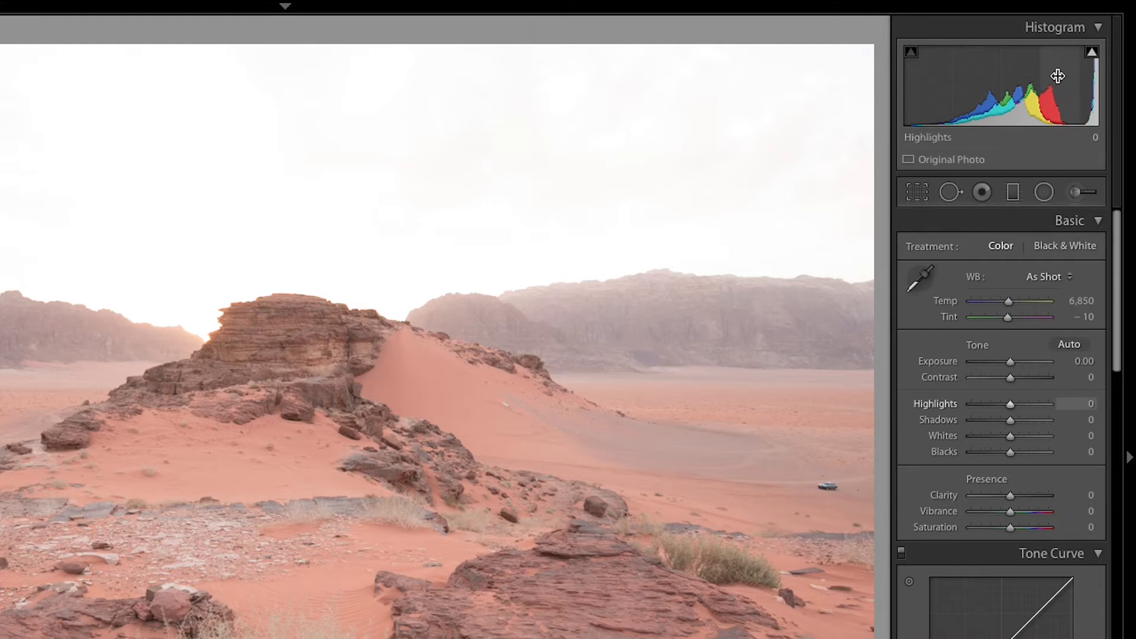
# - Lower the desert photo's Highlights to -100 to recover detail in the sky
pyautogui.moveTo(1057, 76); pyautogui.dragTo(976, 75)
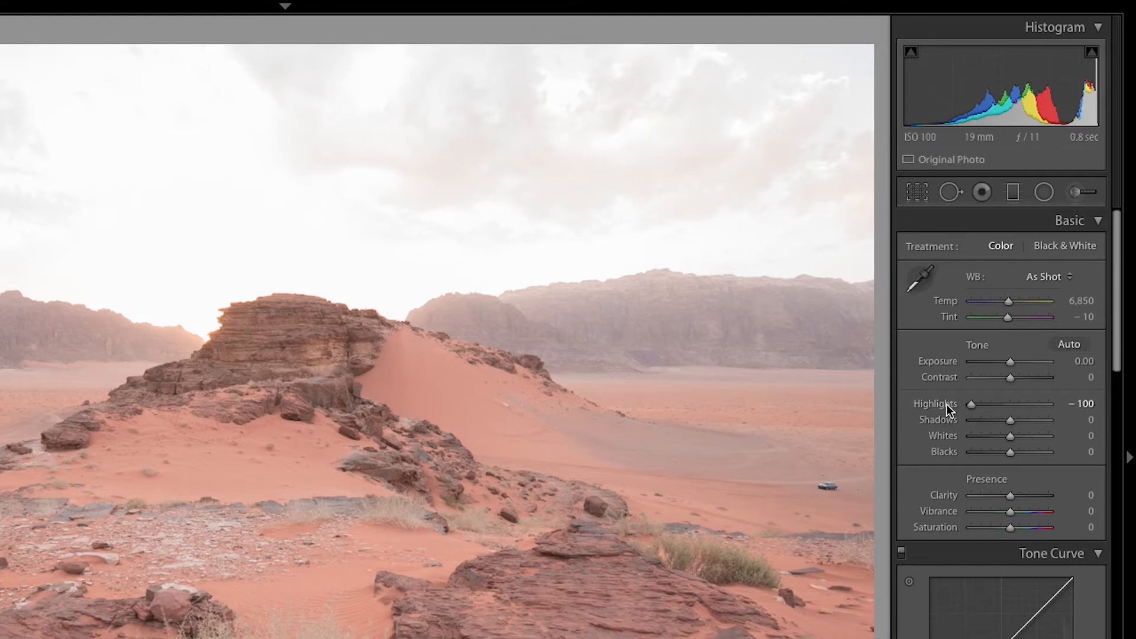
pyautogui.moveTo(1042, 399); pyautogui.dragTo(984, 406)
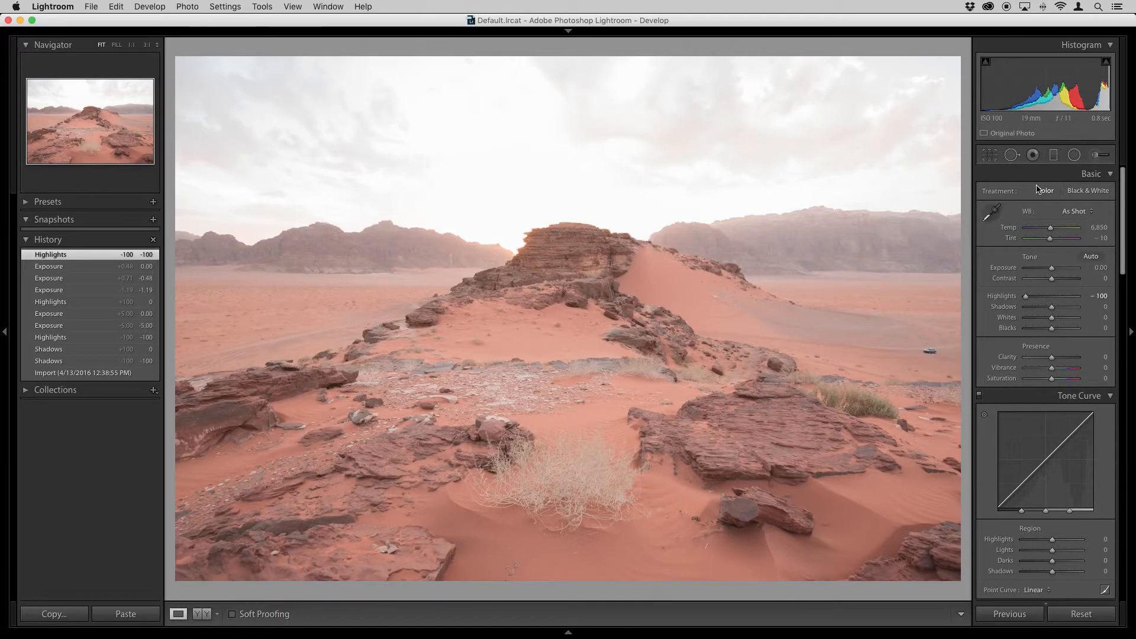
# - Open the soldier portrait 20140507-London Trip-0024 in the Develop module and change its treatment to Black & White
pyautogui.press('g')
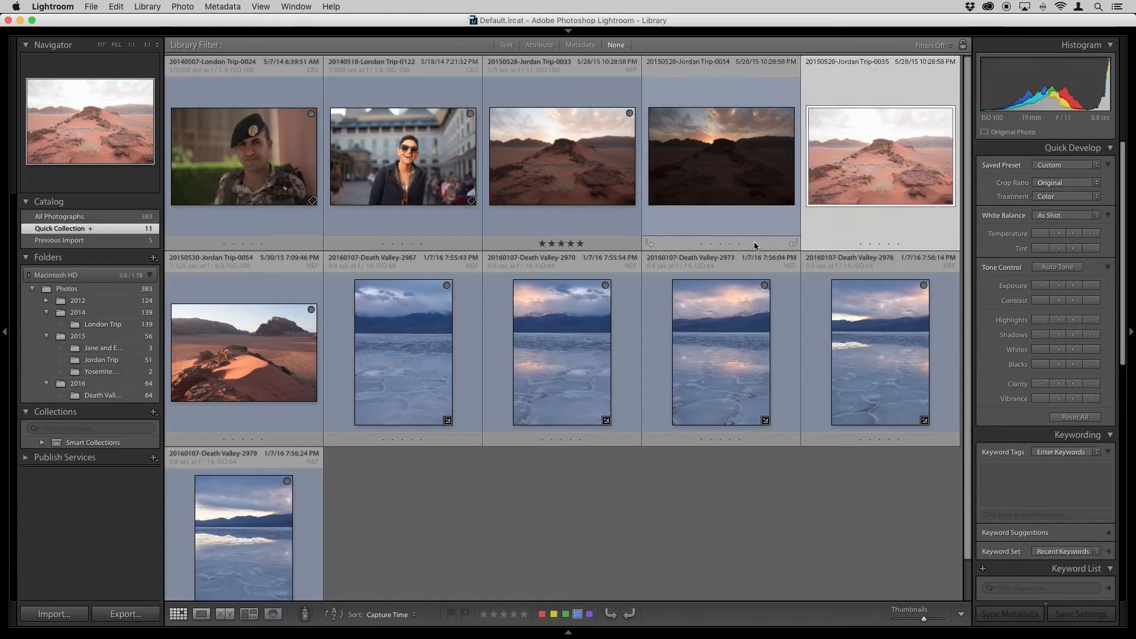
pyautogui.click(253, 187)
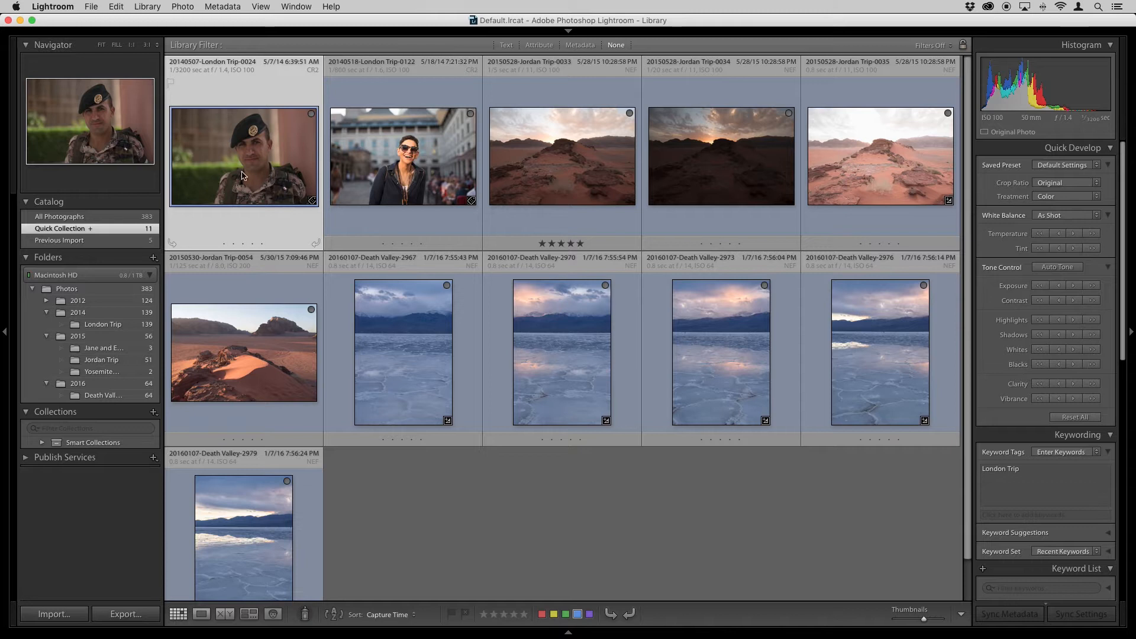
pyautogui.press('d')
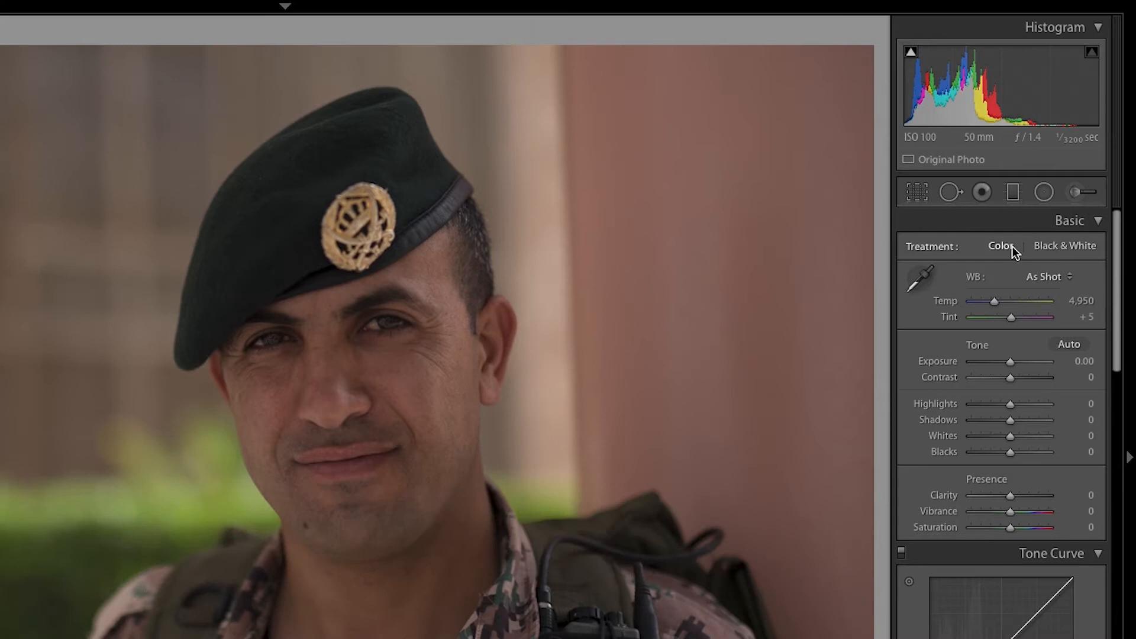
pyautogui.click(1044, 250)
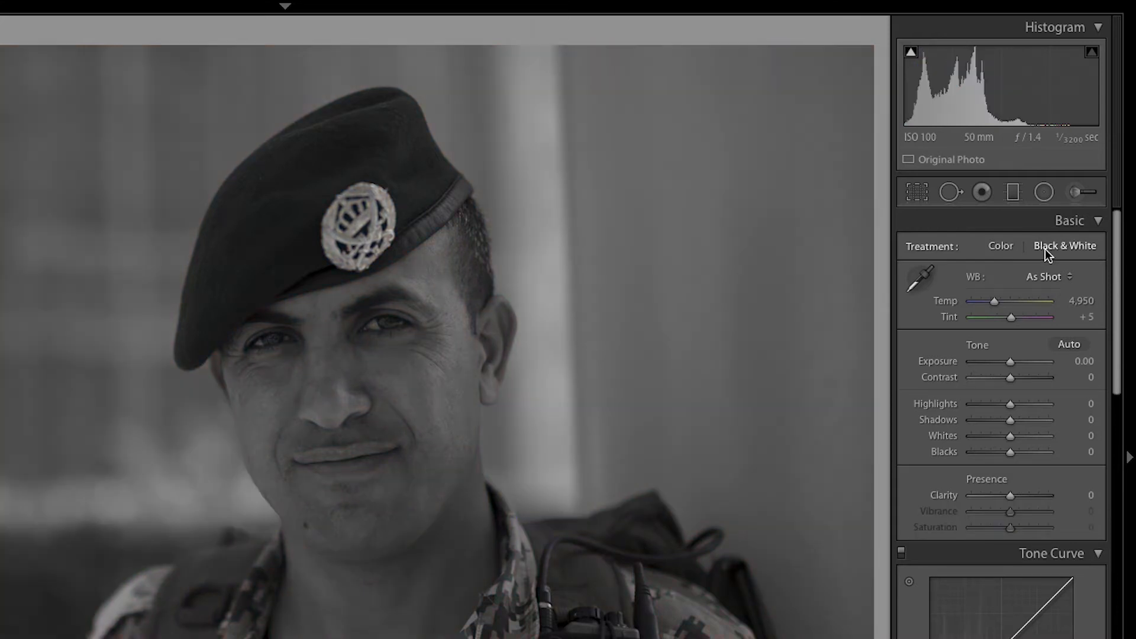
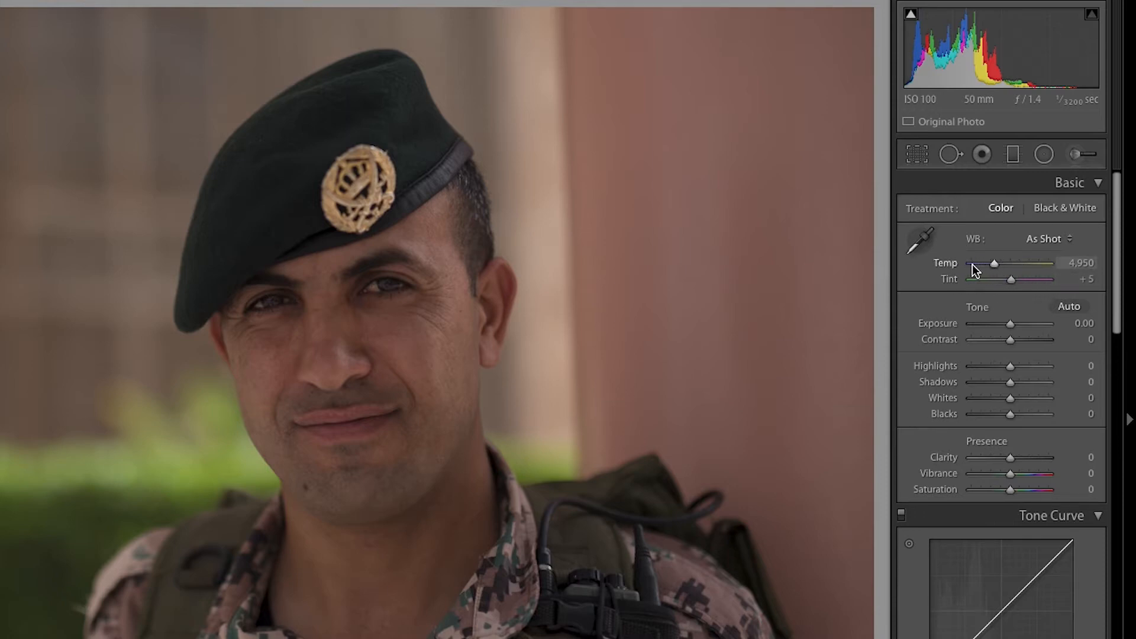
# - Warm the portrait's Temp to 6,339 and cool it back down to 4,733
pyautogui.moveTo(995, 264)
pyautogui.mouseDown()
pyautogui.moveTo(972, 266)
pyautogui.moveTo(1049, 264)
pyautogui.moveTo(960, 264)
pyautogui.moveTo(1006, 266)
pyautogui.mouseUp()
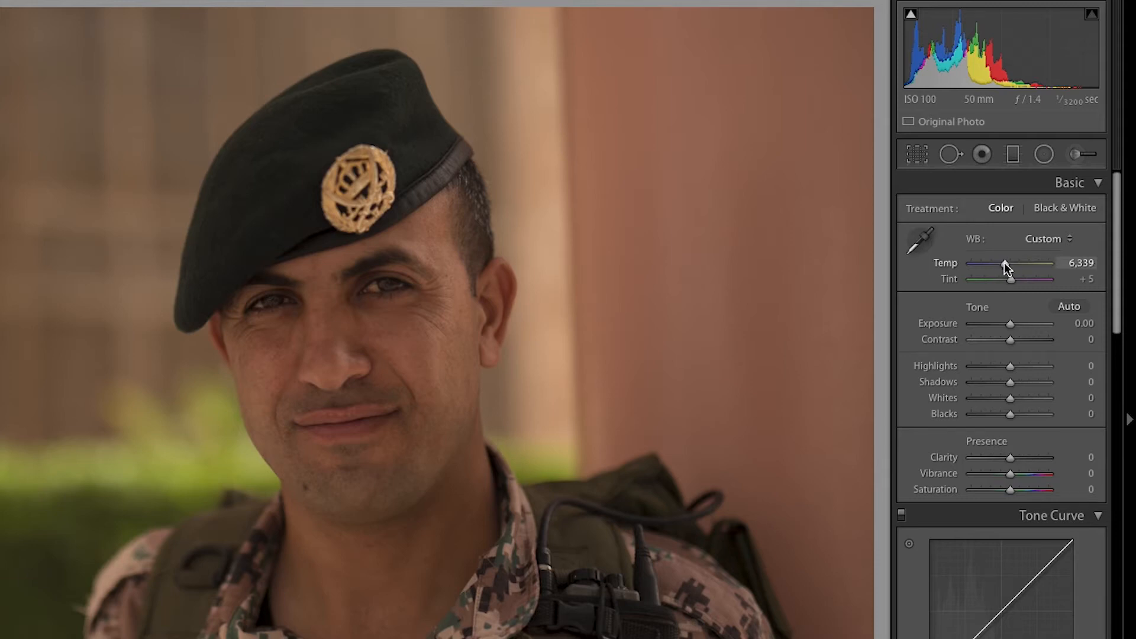
pyautogui.moveTo(1003, 264); pyautogui.dragTo(995, 269)
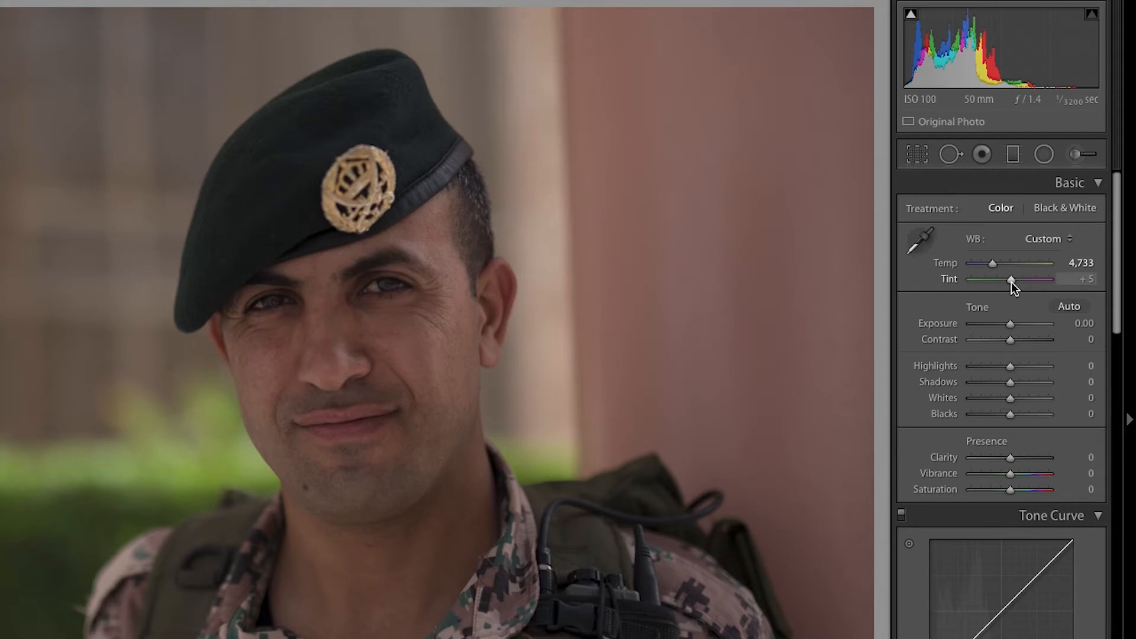
# - Try a Tint of +58 on the portrait, compare it with the earlier history state, and reset the Tint
pyautogui.moveTo(1010, 282)
pyautogui.mouseDown()
pyautogui.moveTo(954, 280)
pyautogui.moveTo(1051, 283)
pyautogui.moveTo(1010, 282)
pyautogui.moveTo(1025, 279)
pyautogui.mouseUp()
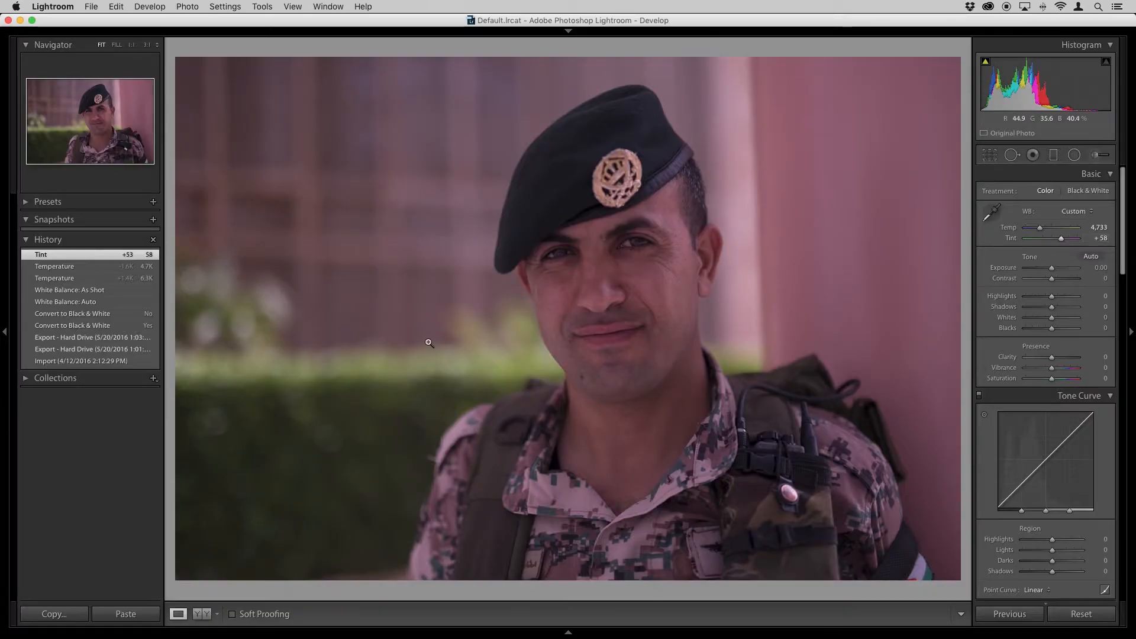
pyautogui.click(69, 271)
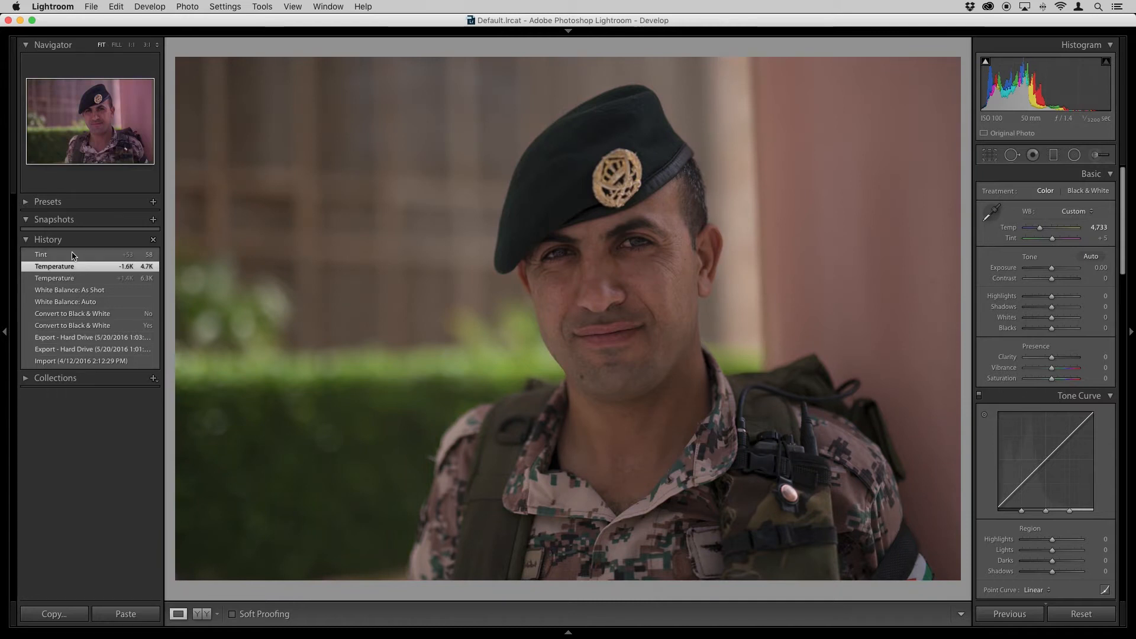
pyautogui.click(70, 254)
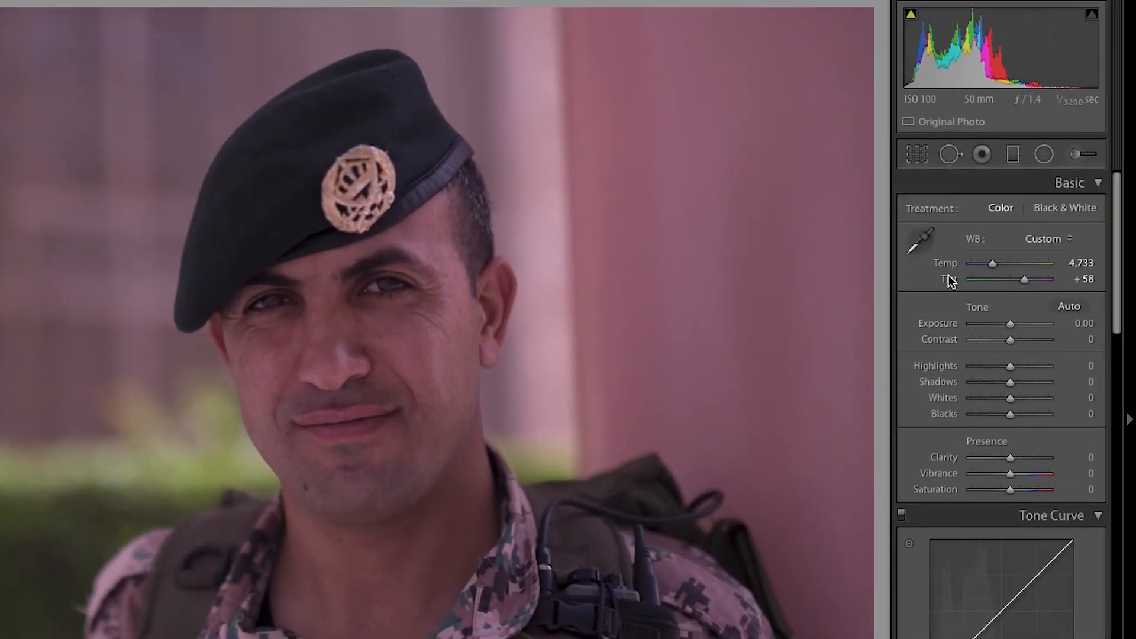
pyautogui.doubleClick(949, 279)
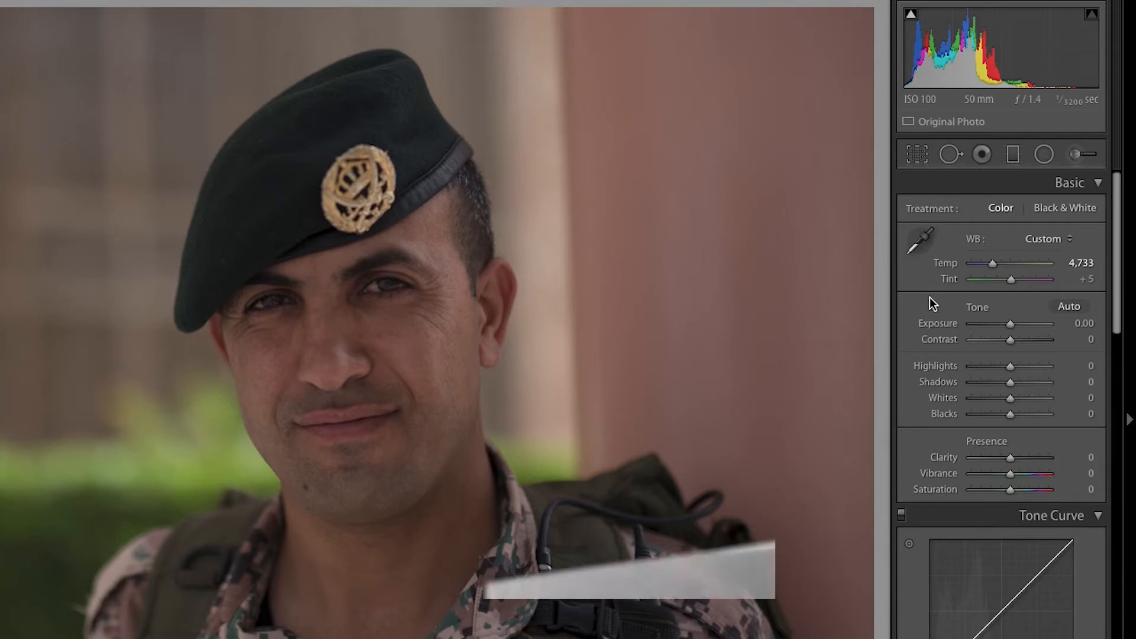
# - Try Auto Tone on the portrait, undo and reapply it, and revert to the preceding Tint state in the history
pyautogui.click(1070, 307)
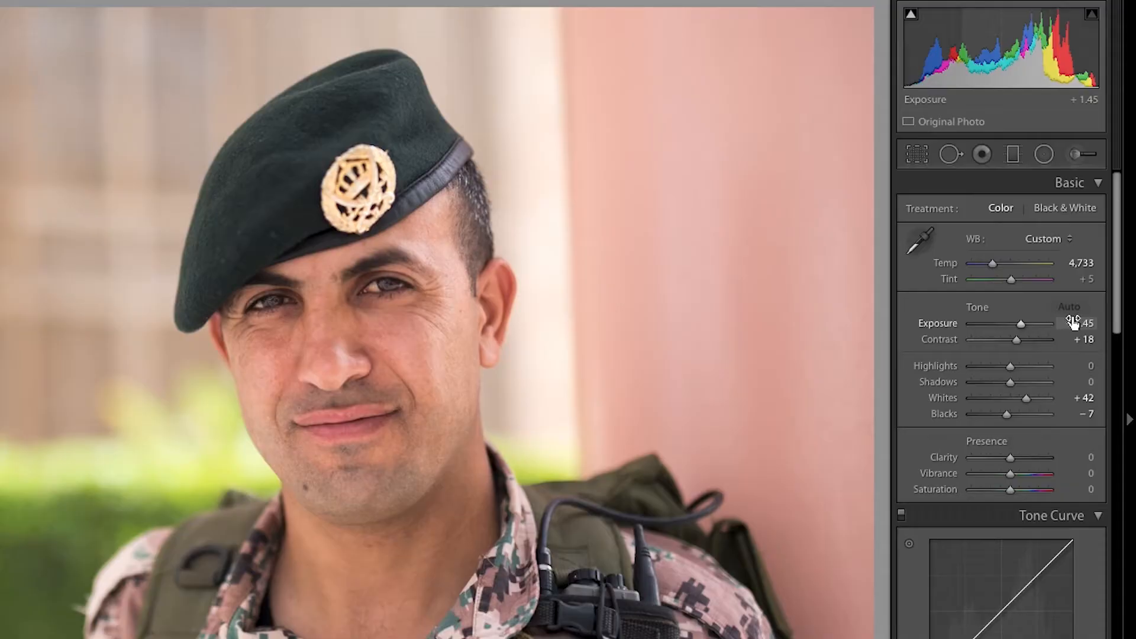
pyautogui.moveTo(1070, 322); pyautogui.dragTo(1077, 325)
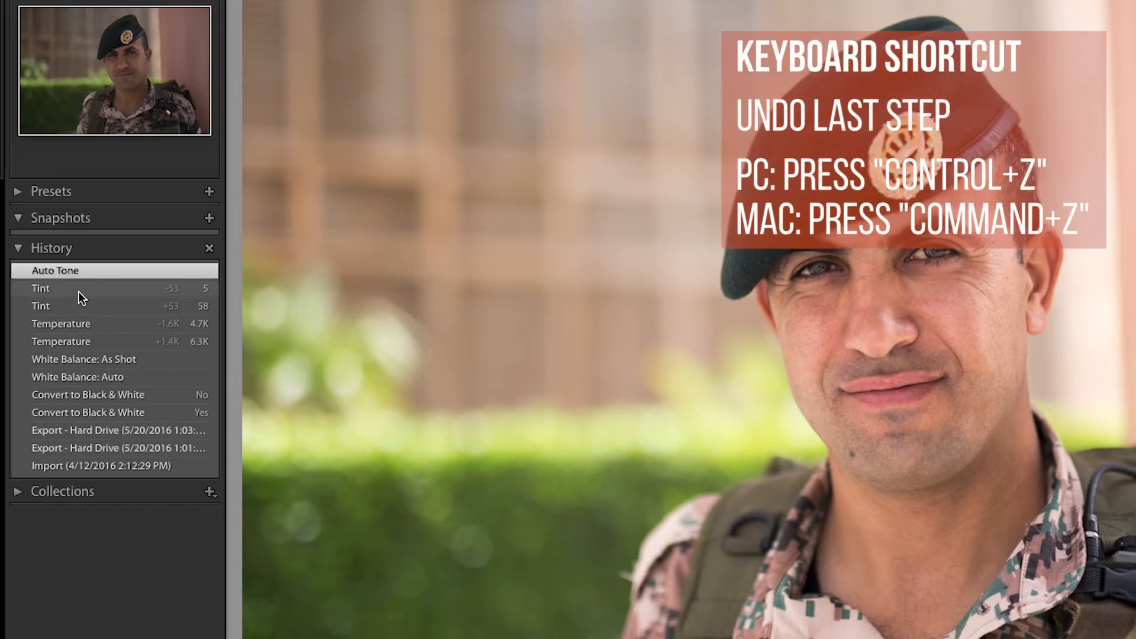
pyautogui.hotkey('ctrl', 'z')
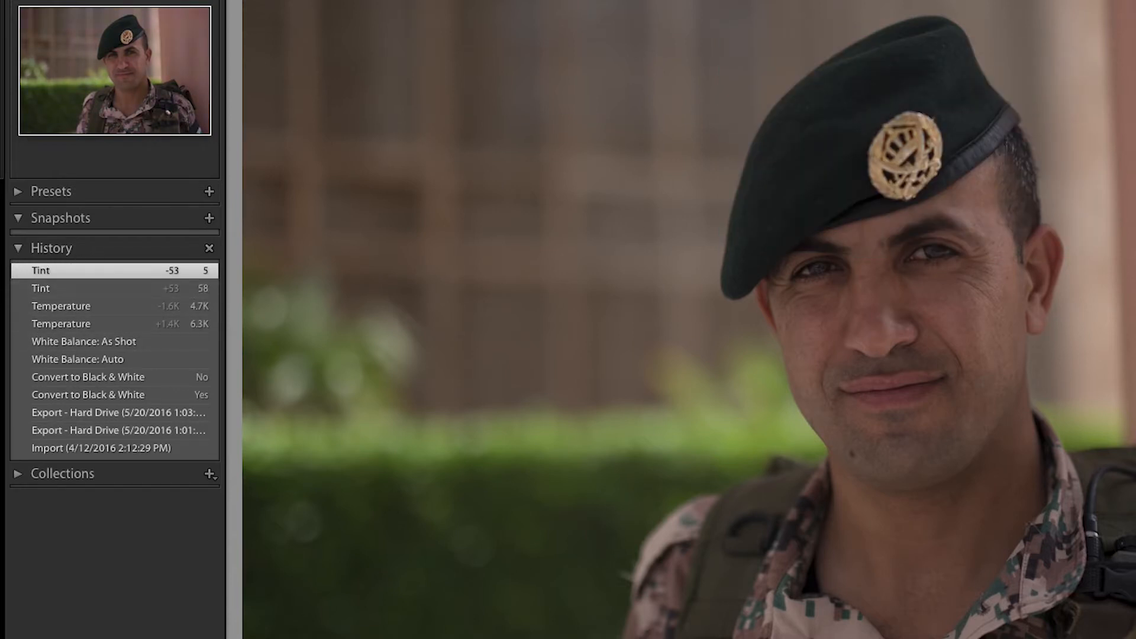
pyautogui.hotkey('ctrl', 'u')
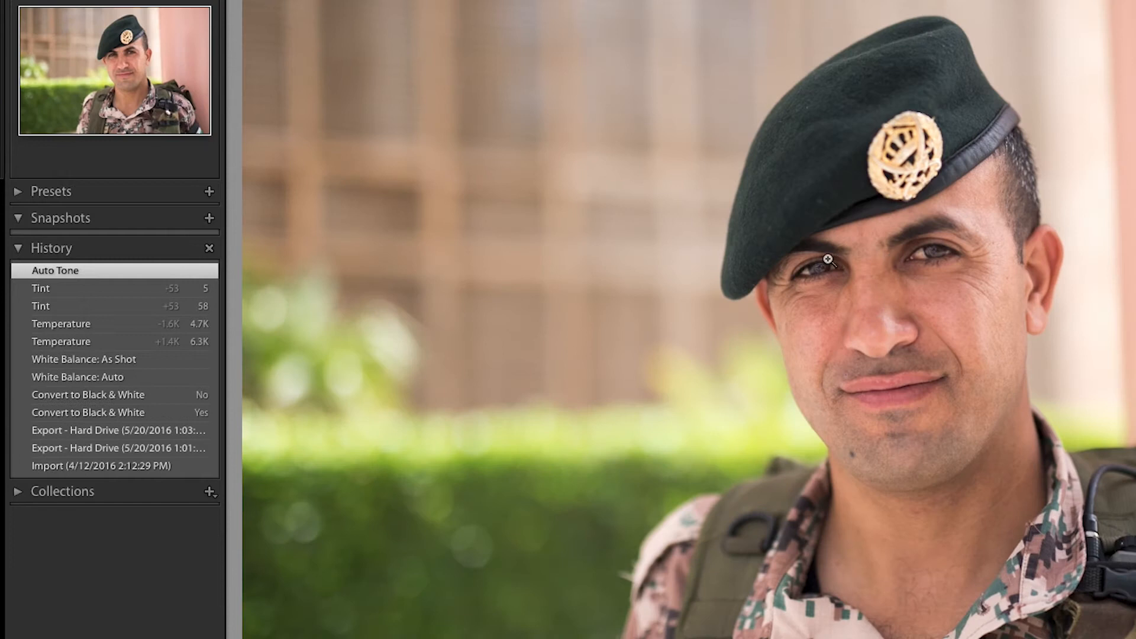
pyautogui.click(70, 290)
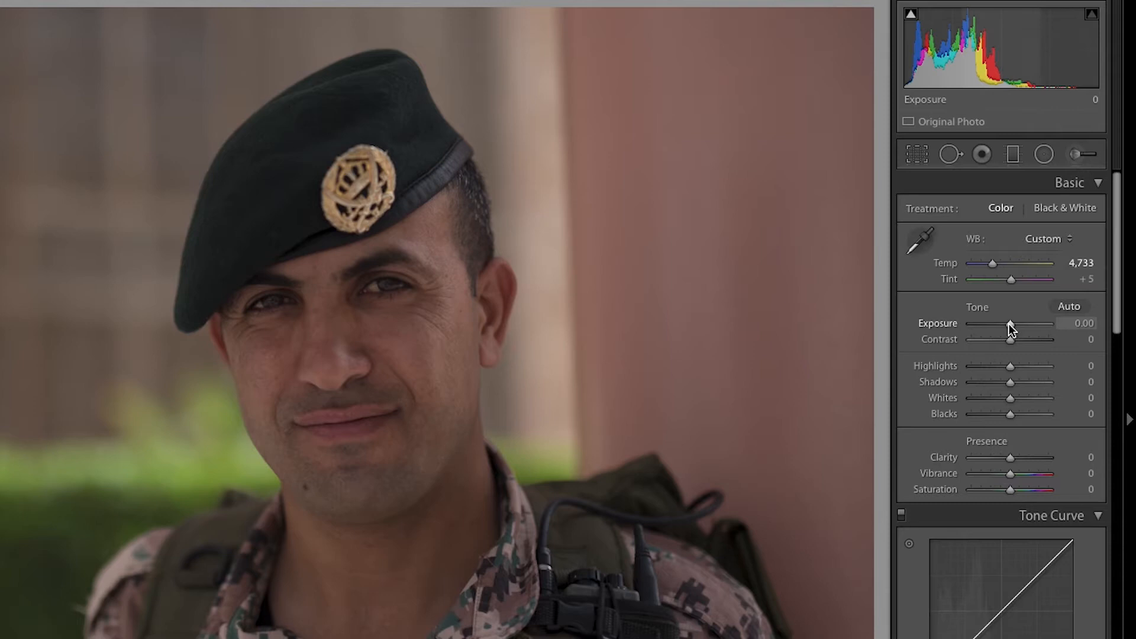
# - Try darker and brighter exposures on the portrait and set its Exposure to +2.00
pyautogui.moveTo(1009, 324); pyautogui.dragTo(988, 323)
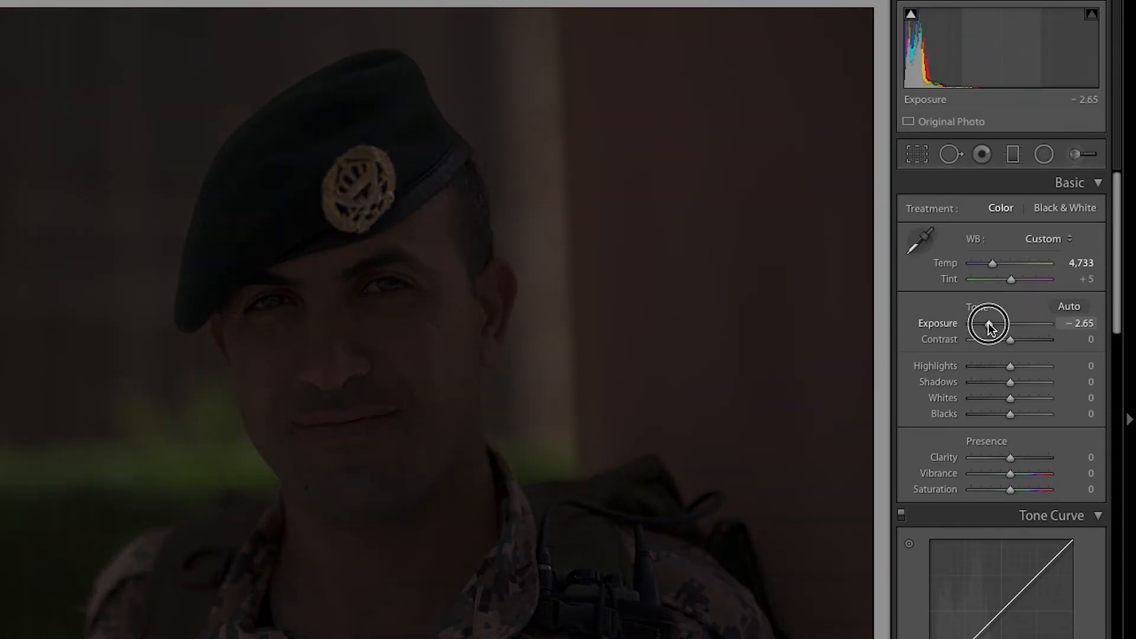
pyautogui.moveTo(990, 325); pyautogui.dragTo(1030, 325)
pyautogui.moveTo(1035, 323); pyautogui.dragTo(1017, 323)
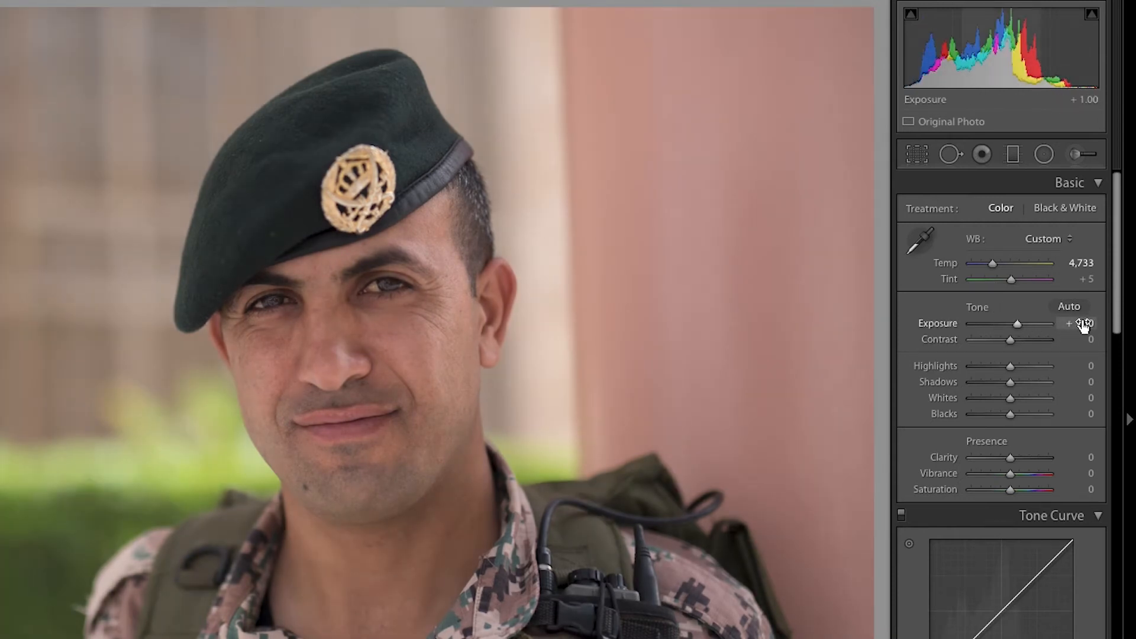
pyautogui.click(1081, 323)
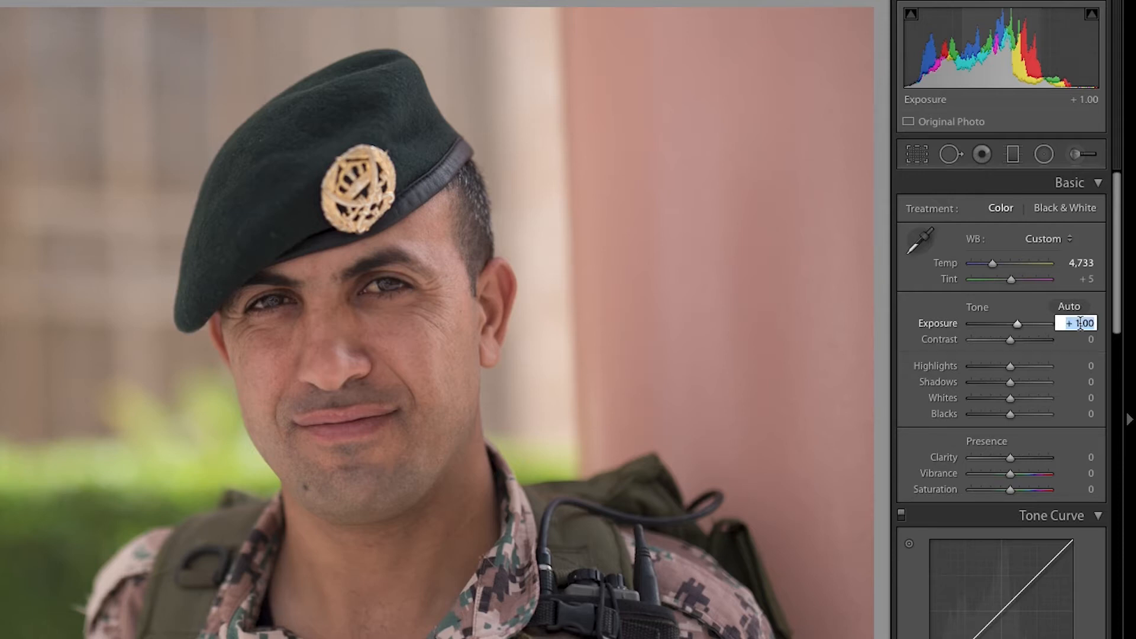
pyautogui.write('2')
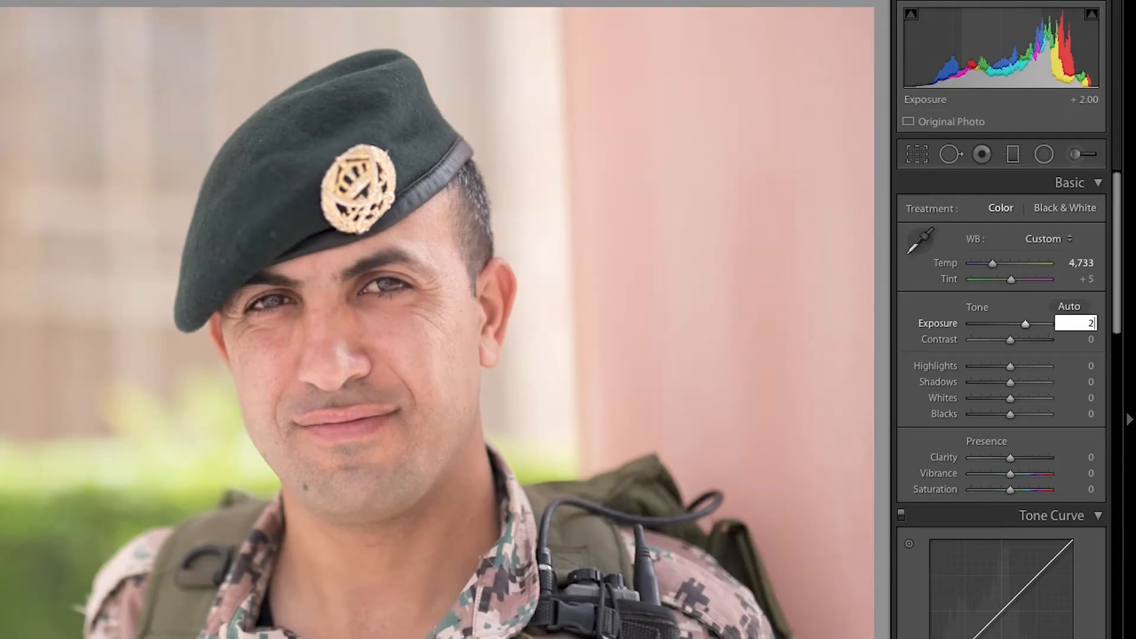
pyautogui.press('Return')
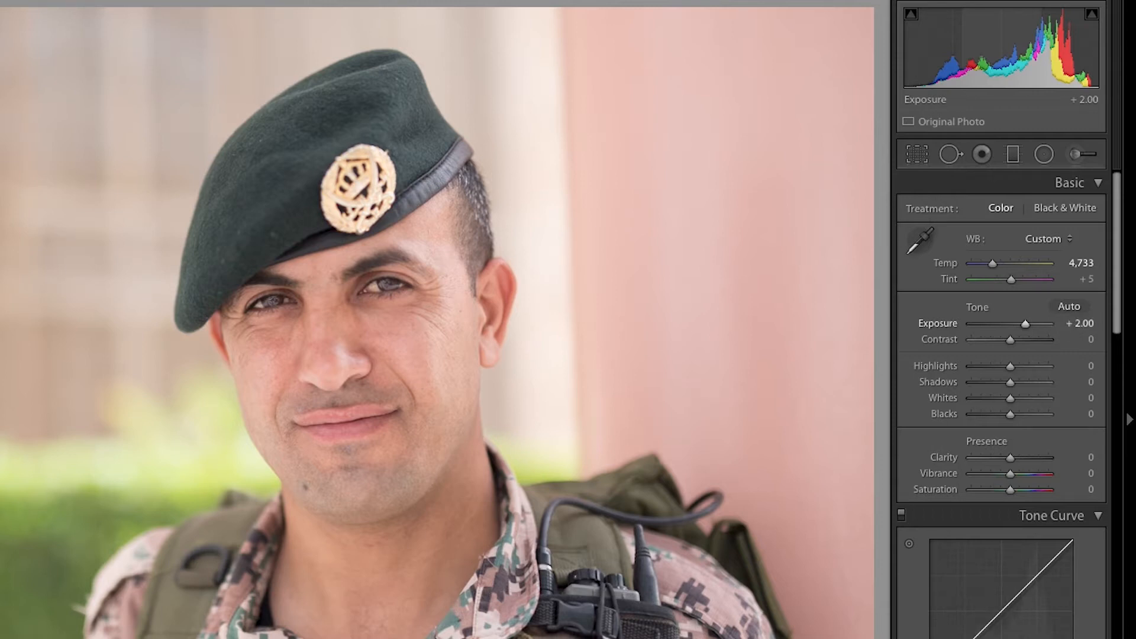
# - Set the portrait's Exposure to +1.00
pyautogui.click(1079, 324)
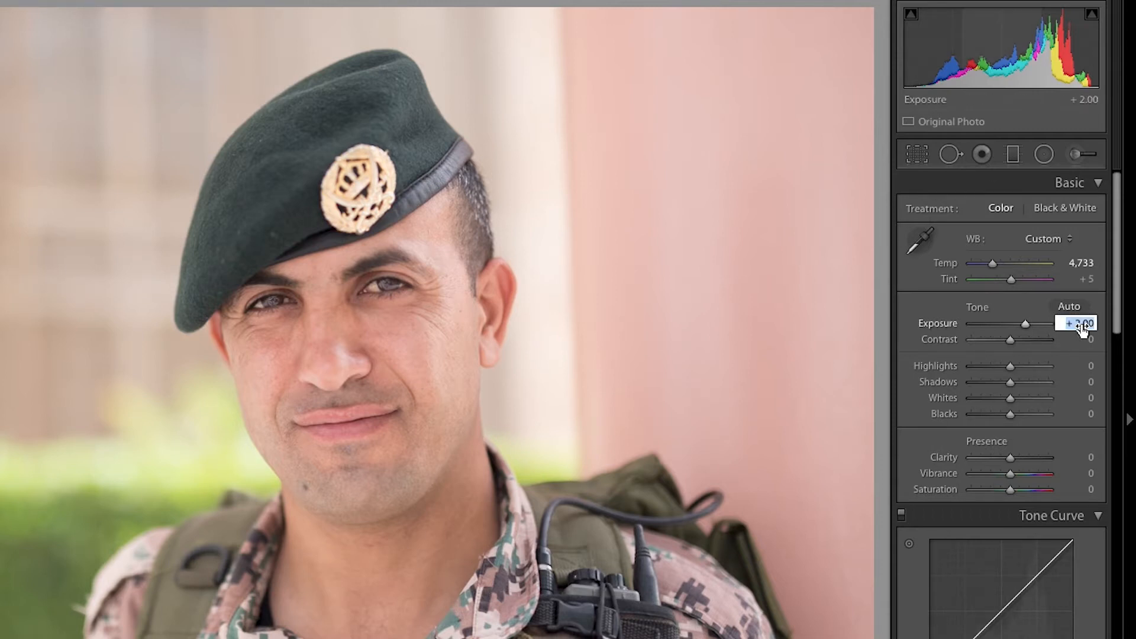
pyautogui.write('1')
pyautogui.press('Return')
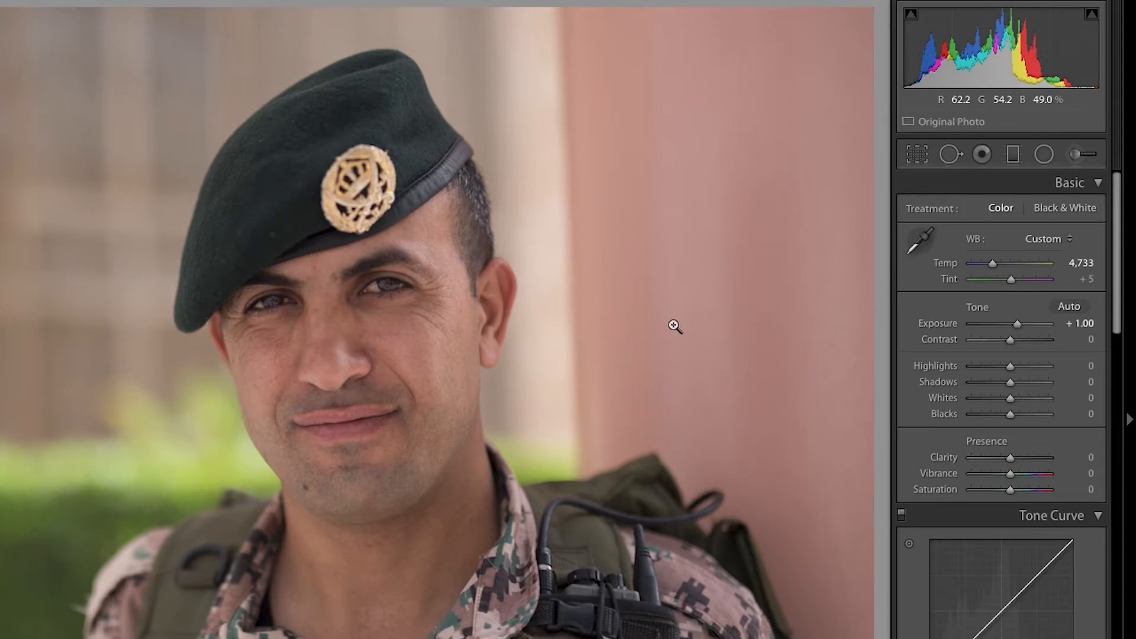
# - Open the bright desert photo 20150528-Jordan Trip-0035 from the Library grid in the Develop module
pyautogui.press('g')
pyautogui.click(732, 190)
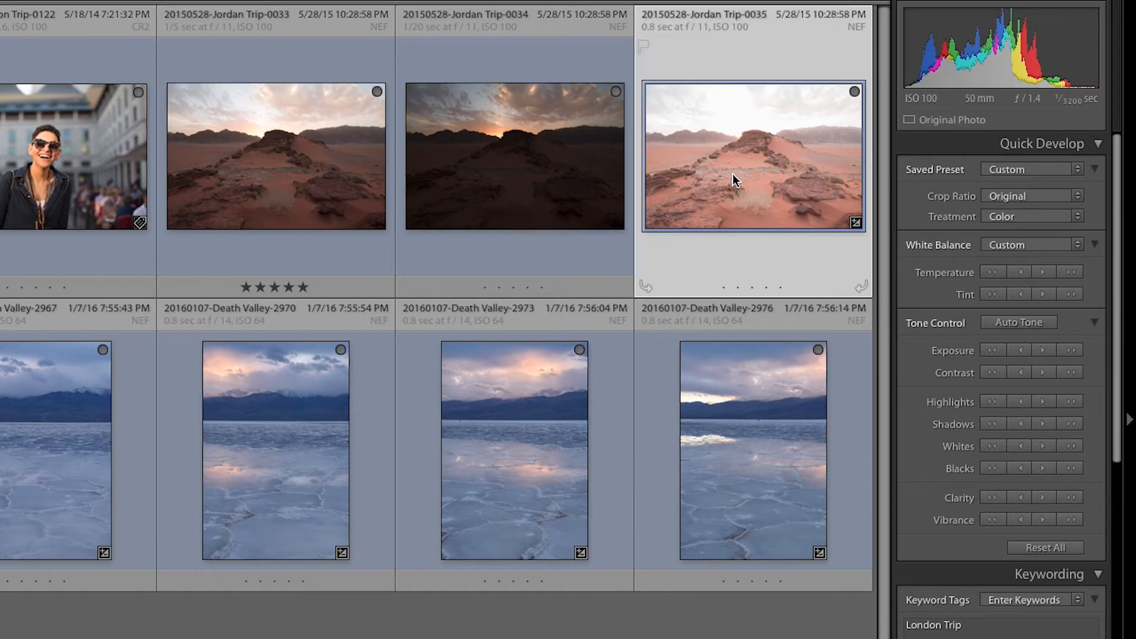
pyautogui.press('d')
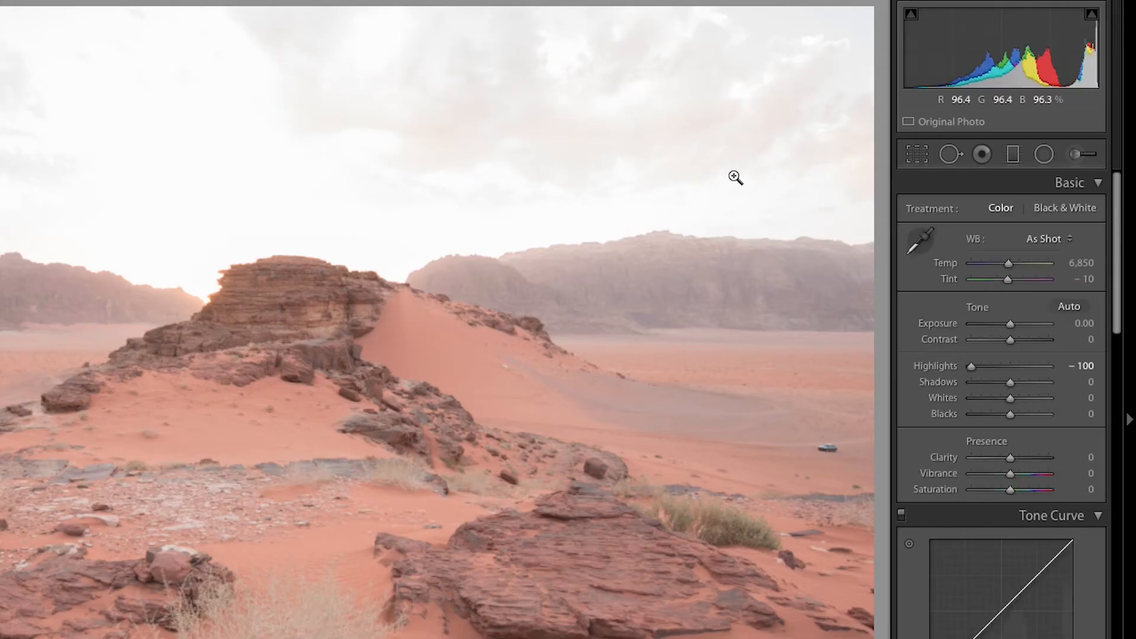
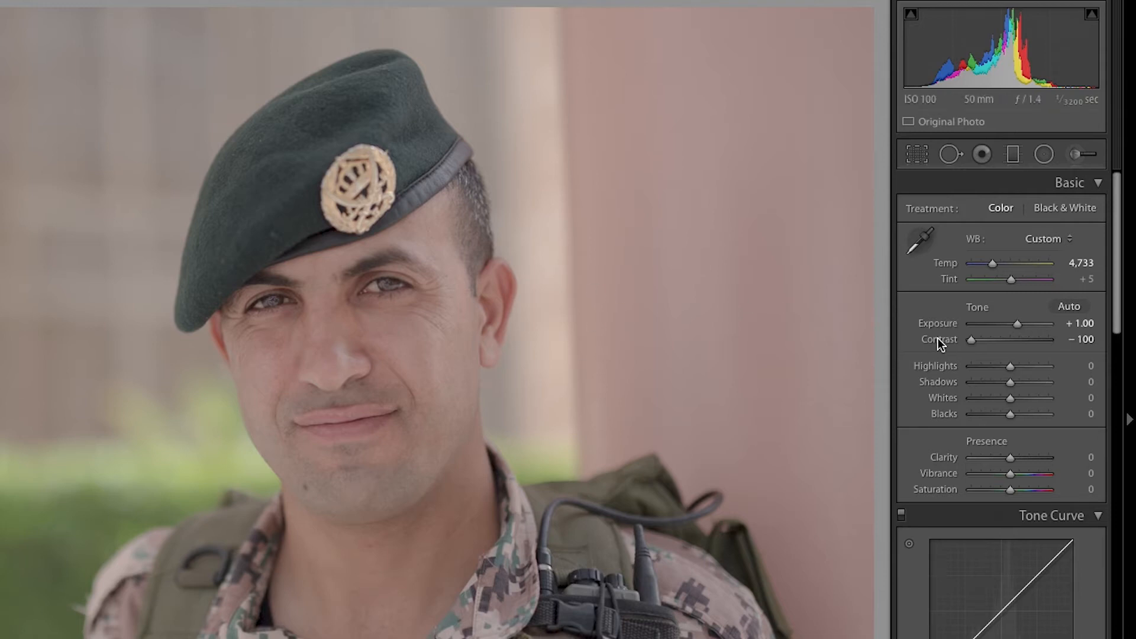
# - Reset the portrait's Contrast and set it to +10
pyautogui.doubleClick(946, 342)
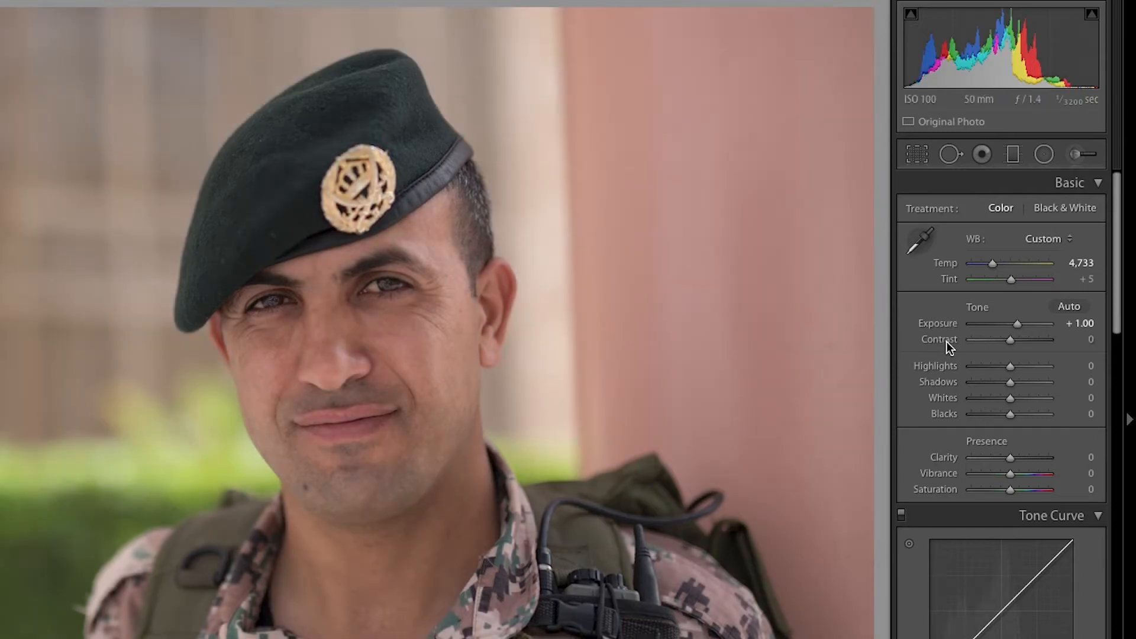
pyautogui.click(1074, 343)
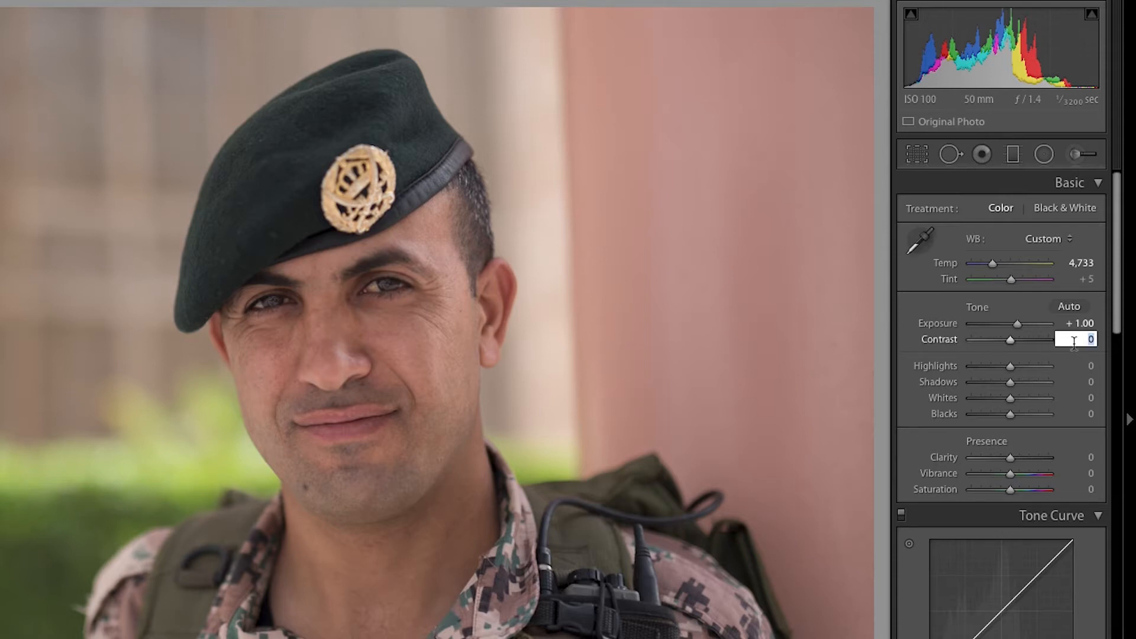
pyautogui.write('10')
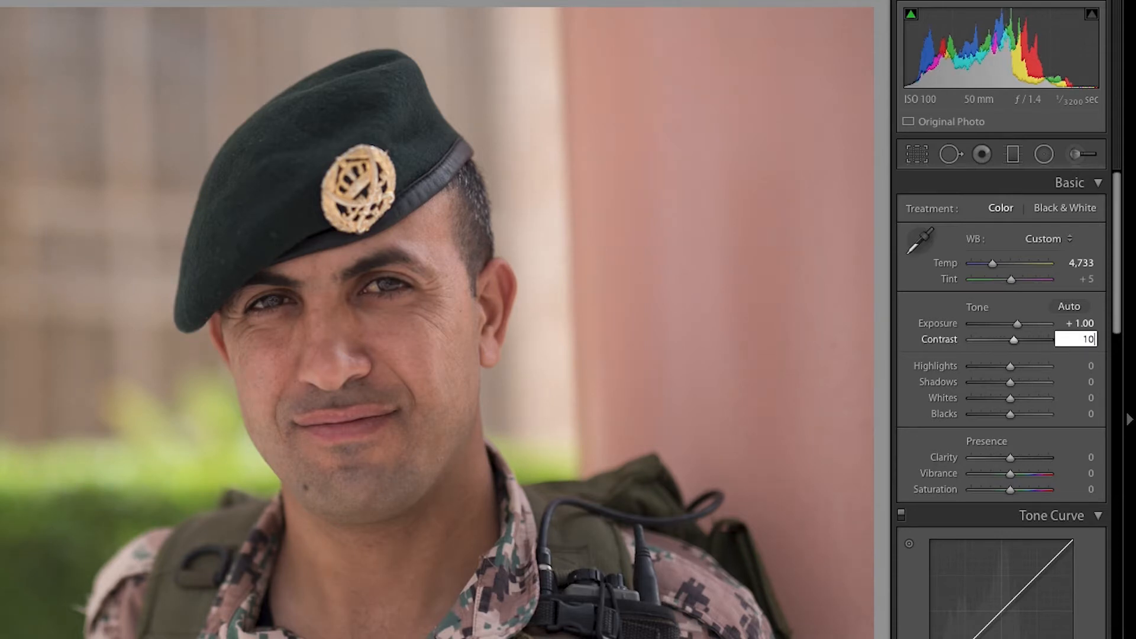
pyautogui.press('Return')
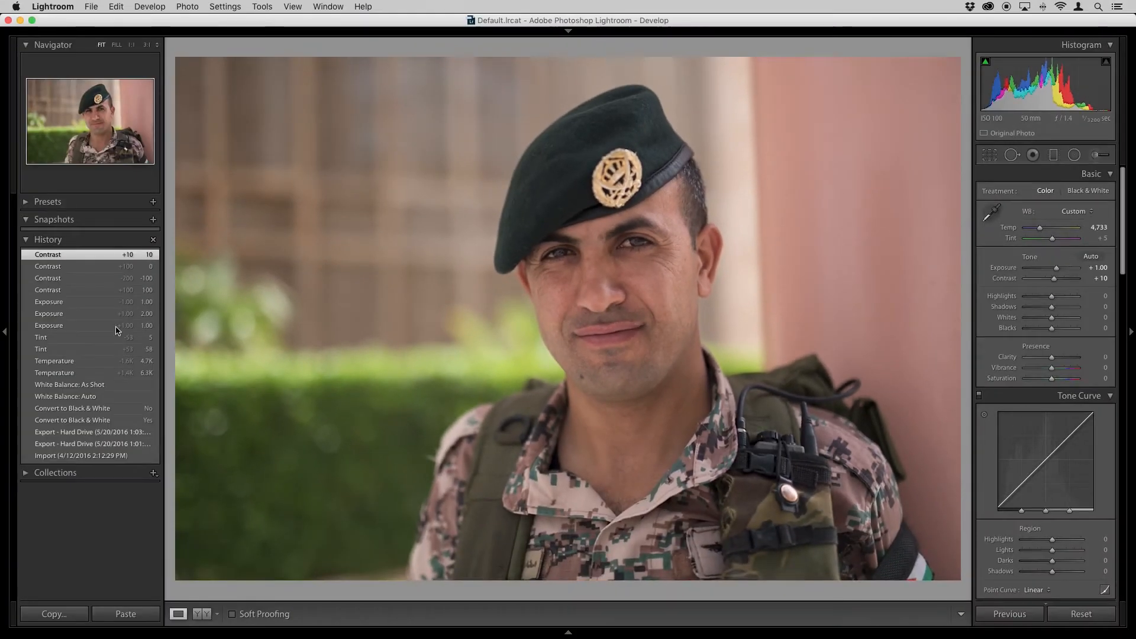
# - Compare the portrait with and without the +10 Contrast in the history, ending on the +10 state
pyautogui.click(76, 267)
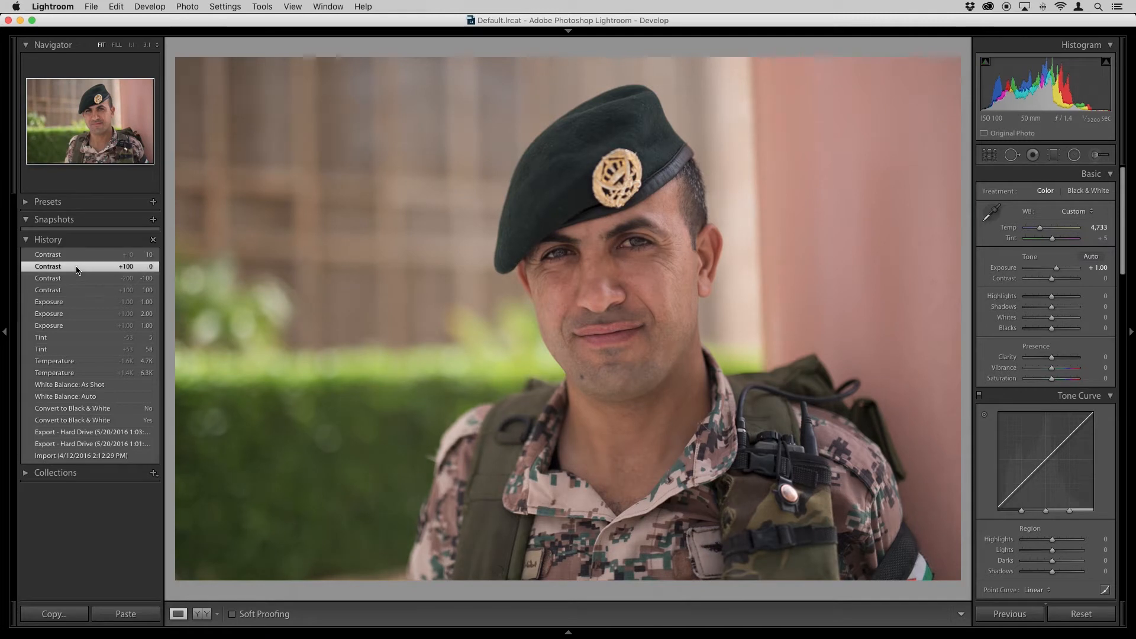
pyautogui.click(78, 255)
pyautogui.click(76, 266)
pyautogui.click(75, 256)
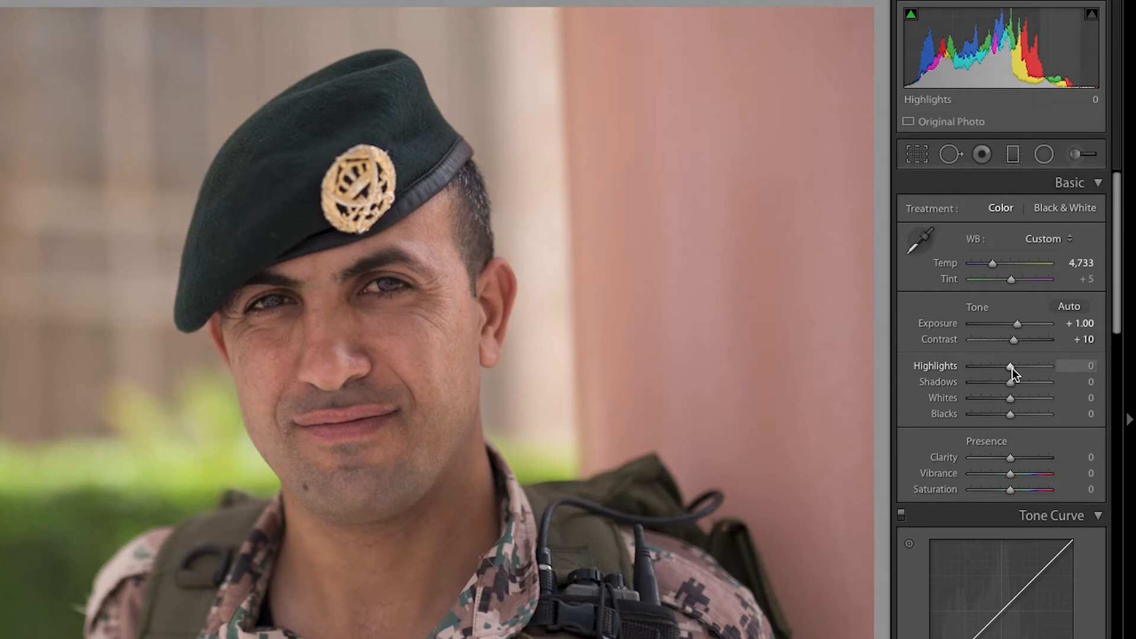
# - Try the portrait's Highlights and Shadows adjustments, darkening Shadows to −19, and reset Shadows
pyautogui.moveTo(1012, 368)
pyautogui.mouseDown()
pyautogui.moveTo(1046, 364)
pyautogui.moveTo(964, 363)
pyautogui.moveTo(1013, 366)
pyautogui.mouseUp()
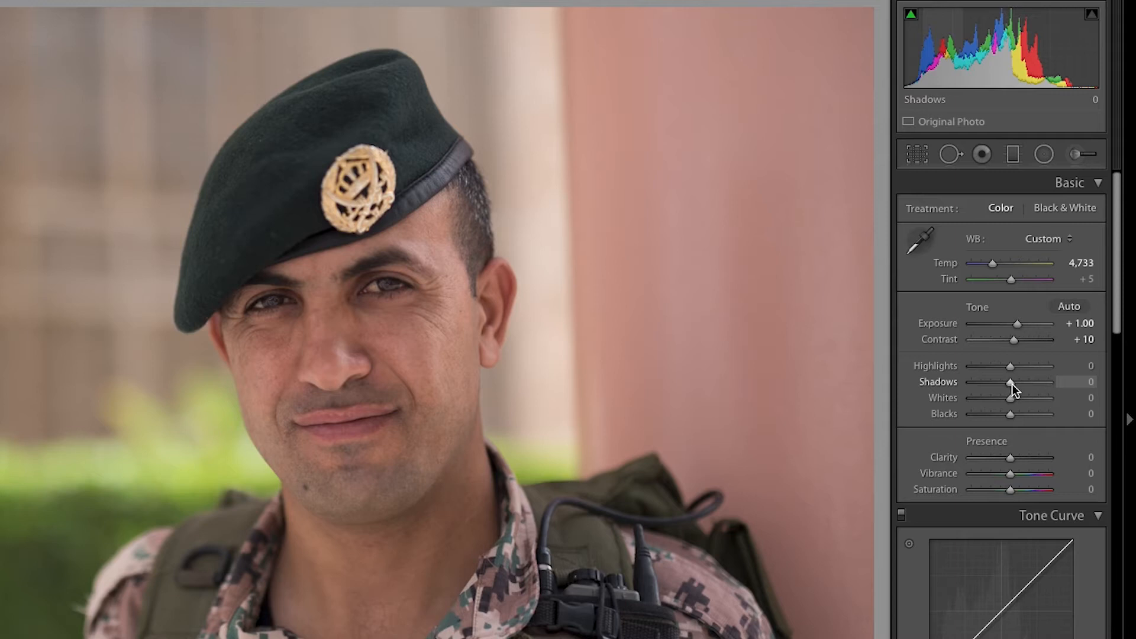
pyautogui.moveTo(1012, 384)
pyautogui.mouseDown()
pyautogui.moveTo(1070, 388)
pyautogui.moveTo(971, 380)
pyautogui.moveTo(1003, 380)
pyautogui.mouseUp()
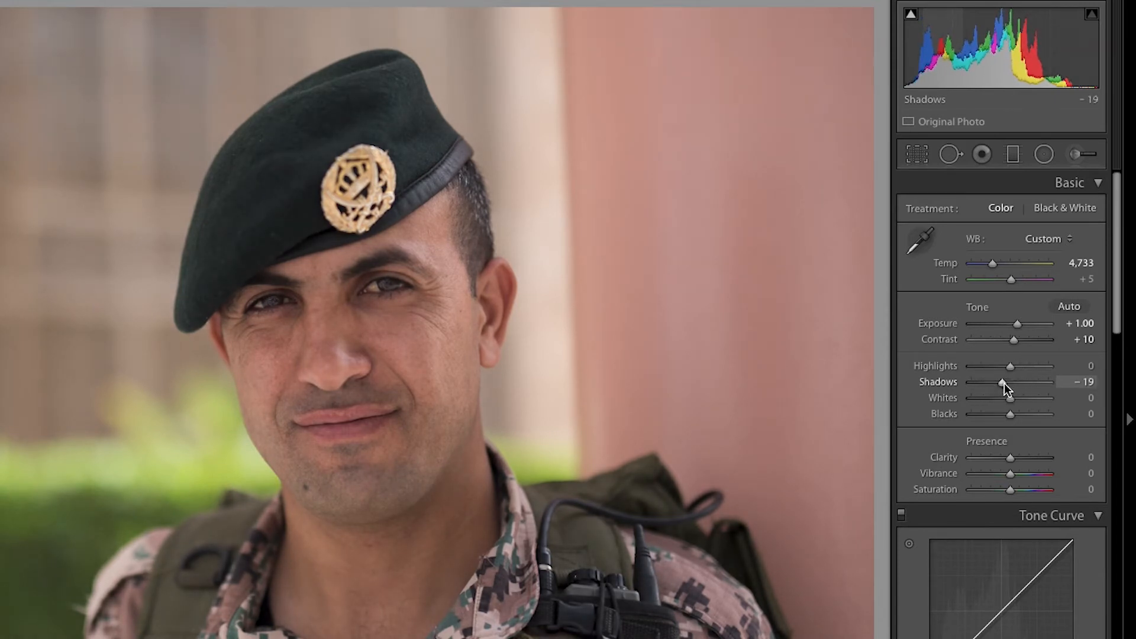
pyautogui.doubleClick(949, 382)
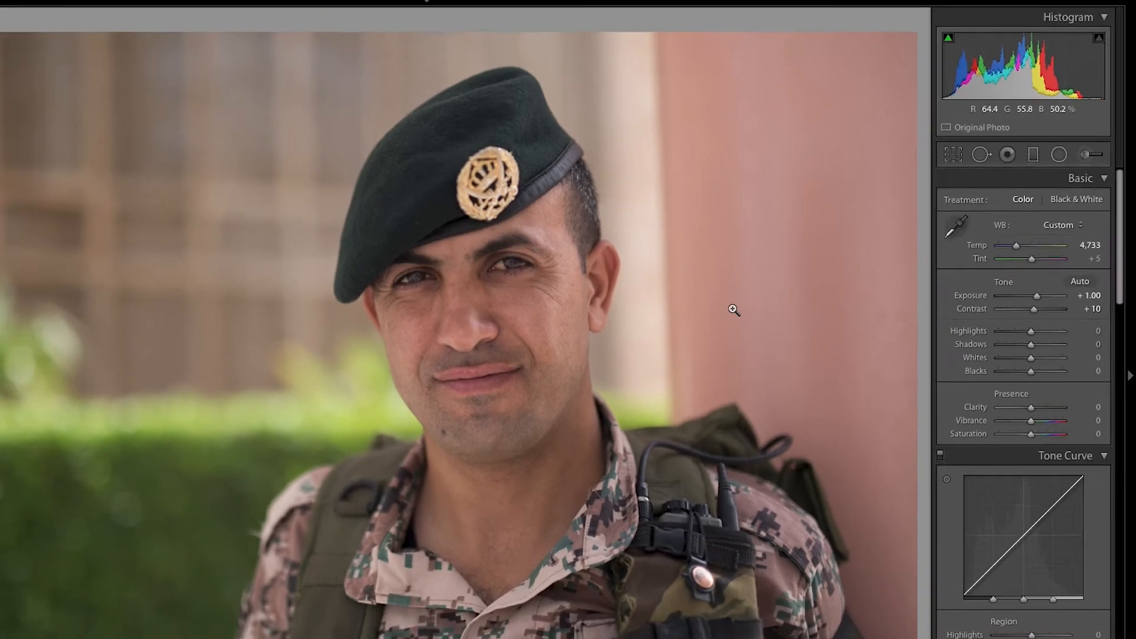
# - Open the five-star desert photo 20150528-Jordan Trip-0033 in the Develop module and check its highlight clipping
pyautogui.press('g')
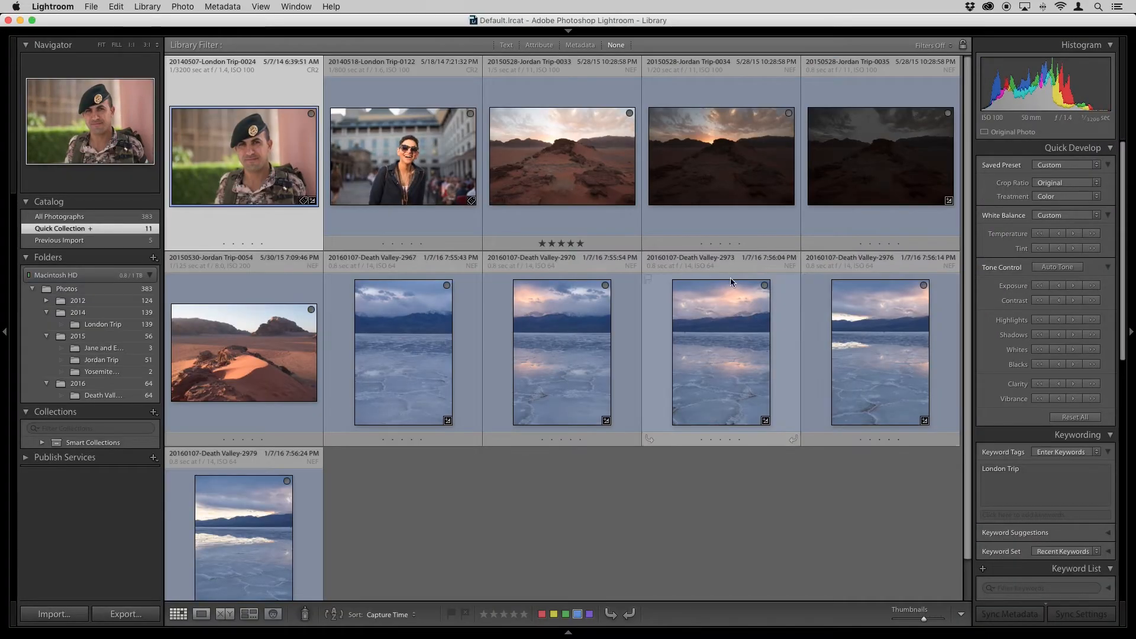
pyautogui.click(561, 177)
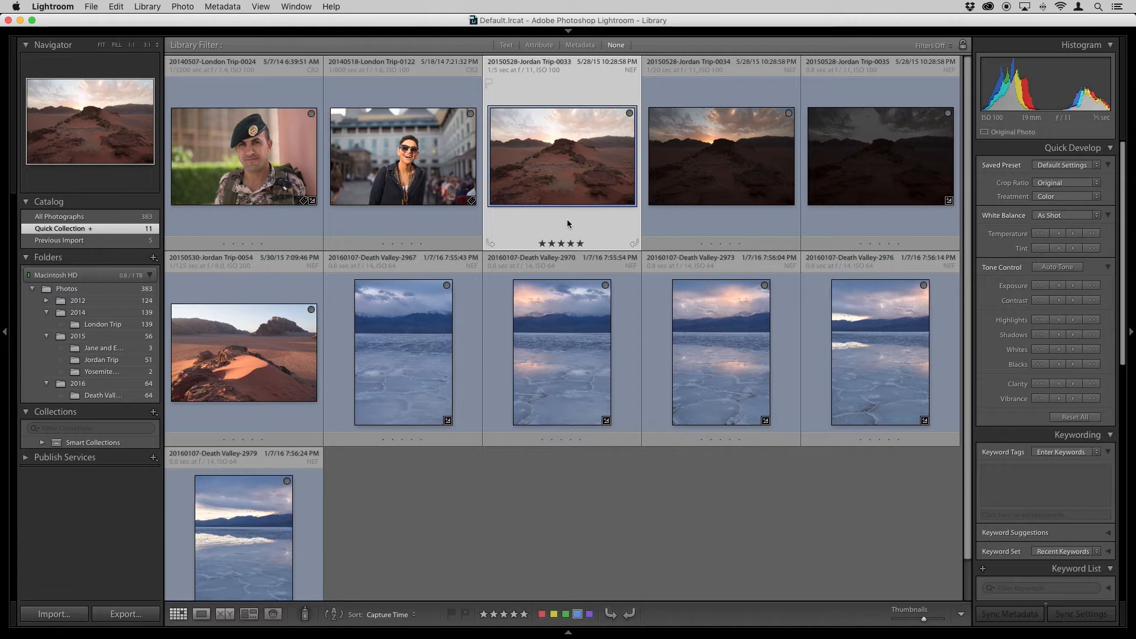
pyautogui.press('d')
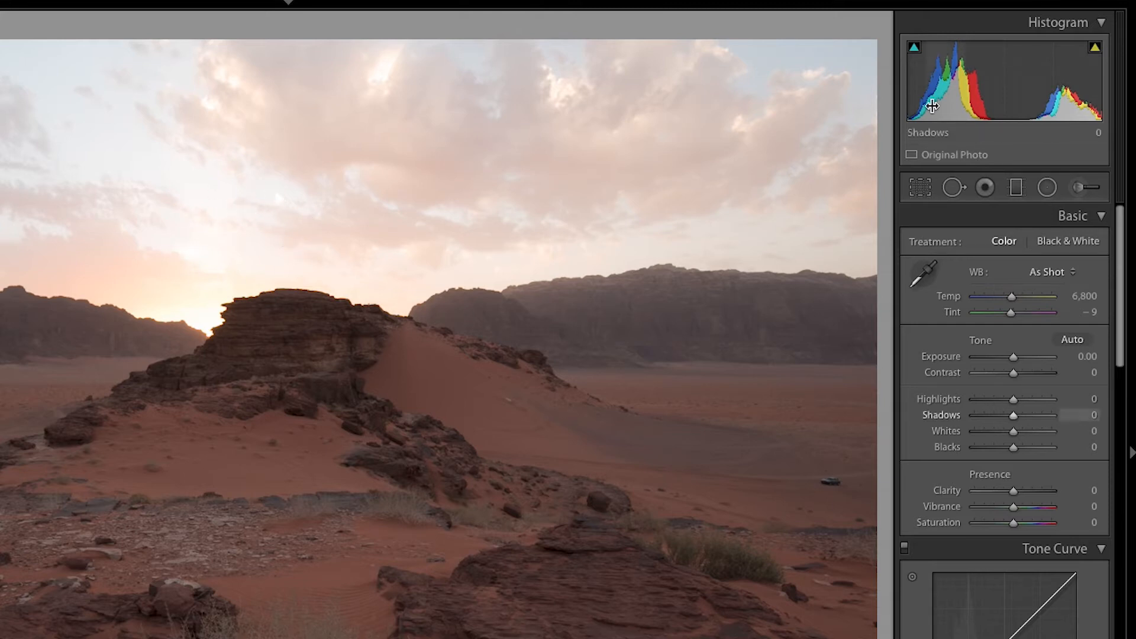
pyautogui.click(1096, 52)
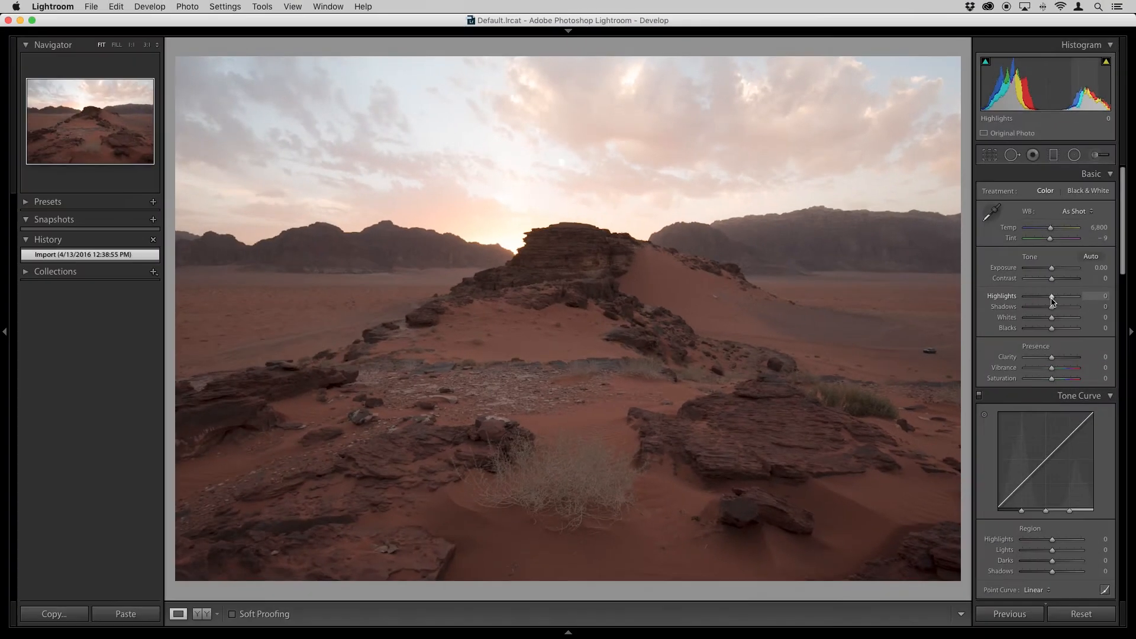
# - Try the desert photo's Highlights at −100 and +100 and preview the clipped highlights
pyautogui.moveTo(1025, 368); pyautogui.dragTo(1013, 372)
pyautogui.moveTo(1042, 300); pyautogui.dragTo(1015, 299)
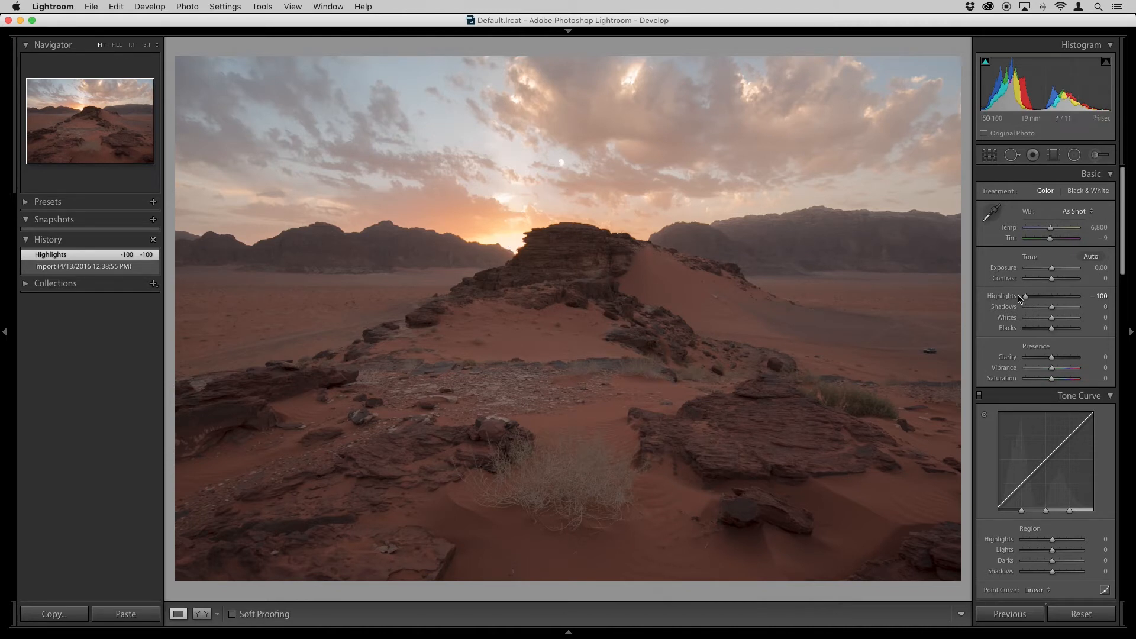
pyautogui.moveTo(1027, 301); pyautogui.dragTo(1086, 298)
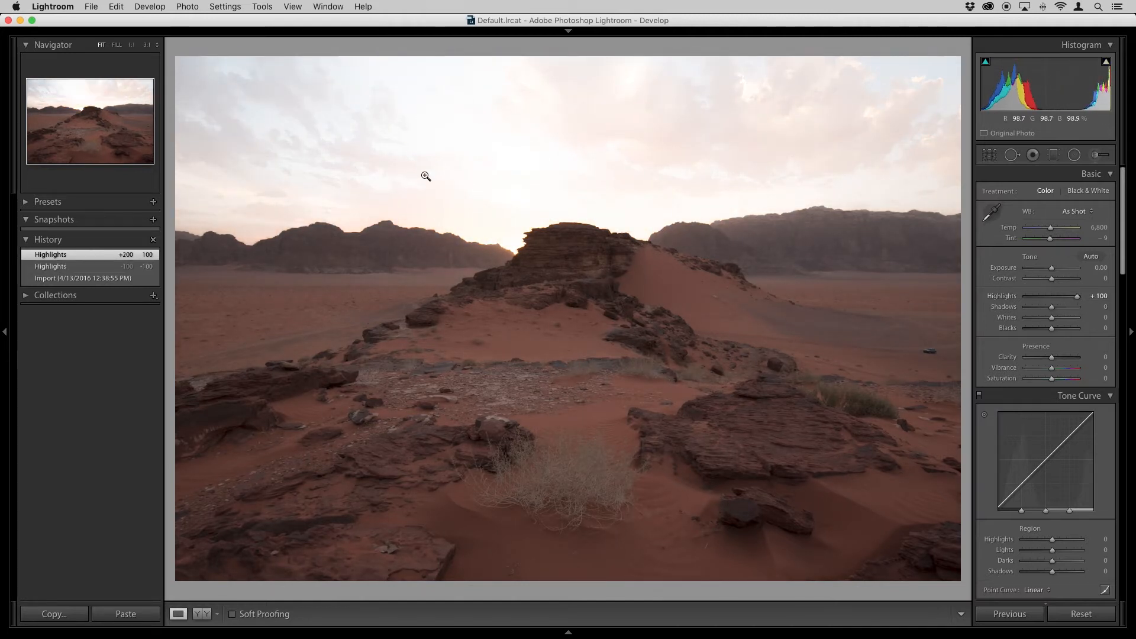
pyautogui.moveTo(1106, 62)
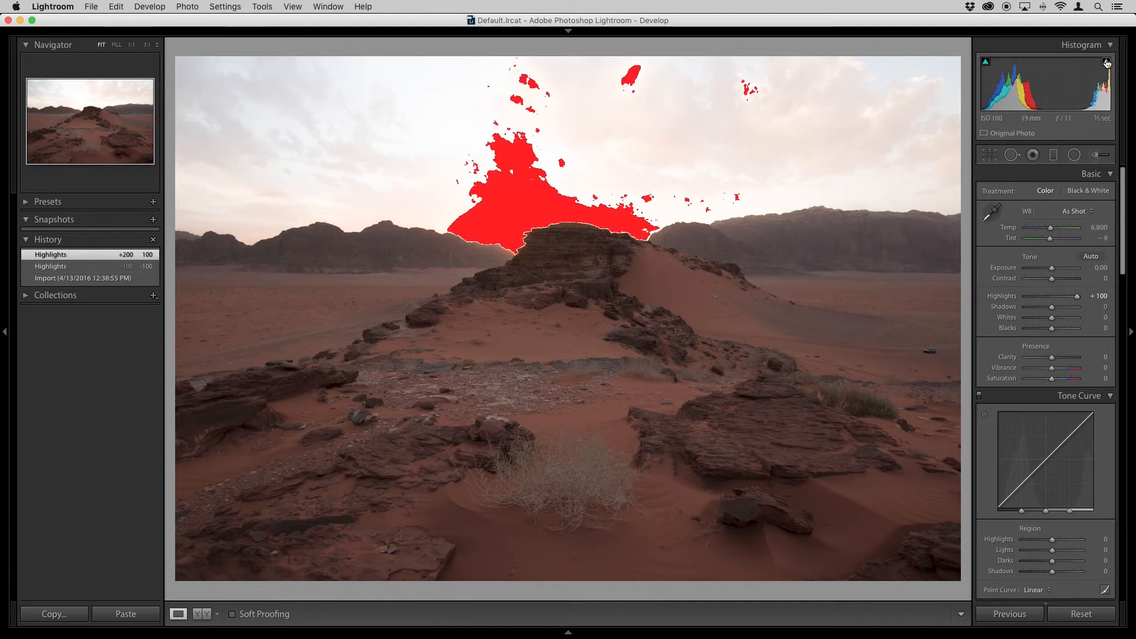
# - Check highlight clipping while varying the desert photo's Highlights between −64 and +100, and set Highlights to −100
pyautogui.click(1041, 298)
pyautogui.moveTo(1041, 298); pyautogui.dragTo(1034, 298)
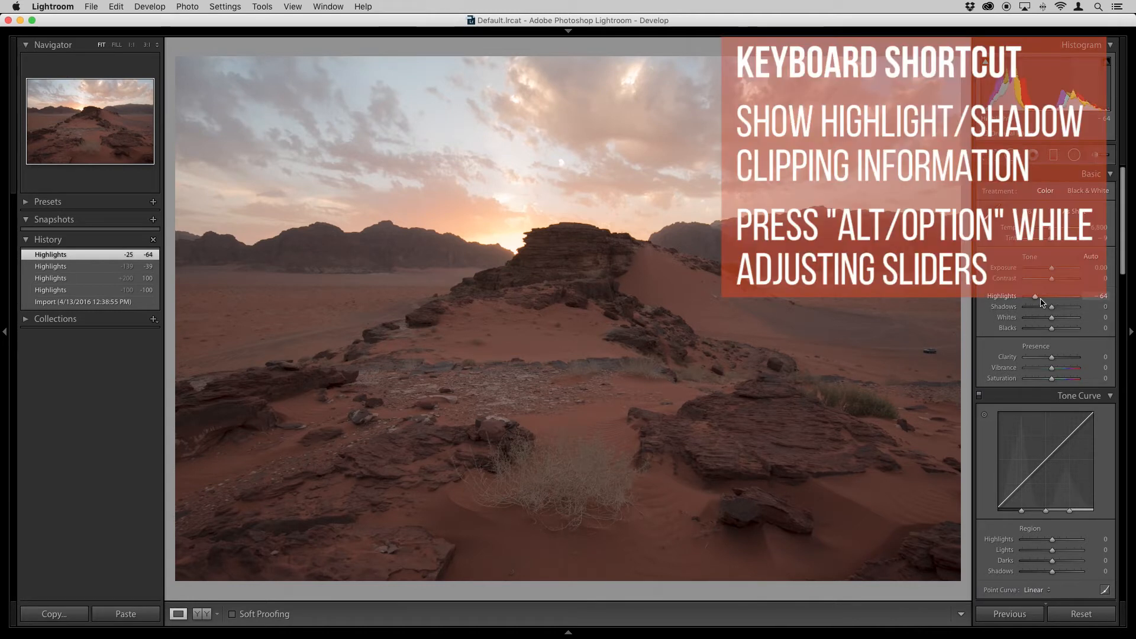
pyautogui.press('alt')
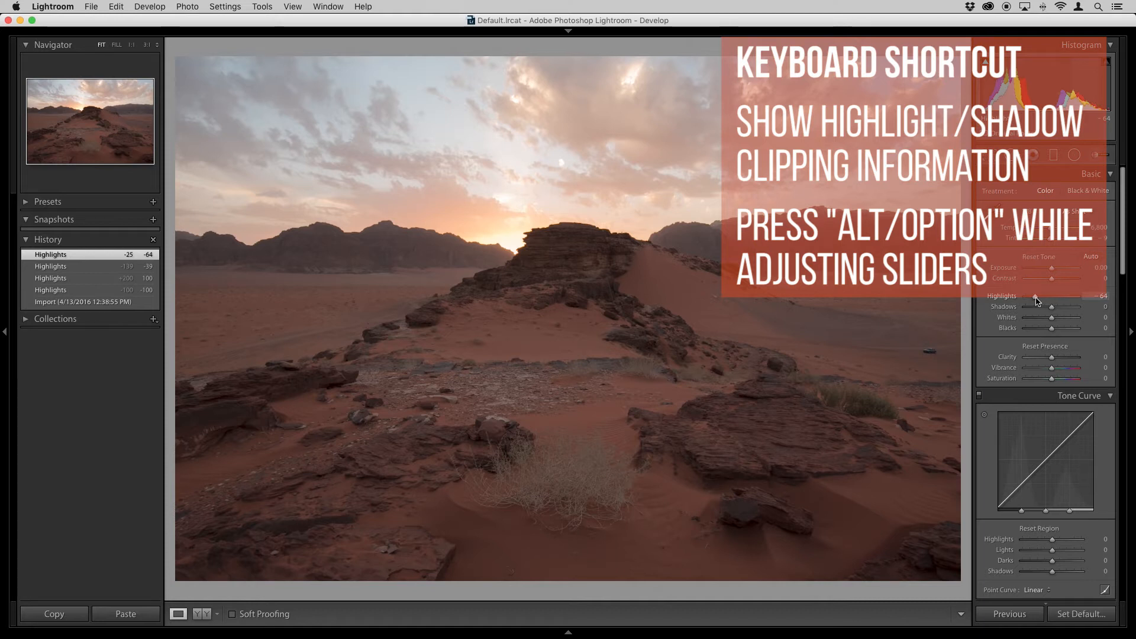
pyautogui.moveTo(1035, 301); pyautogui.dragTo(1078, 297)
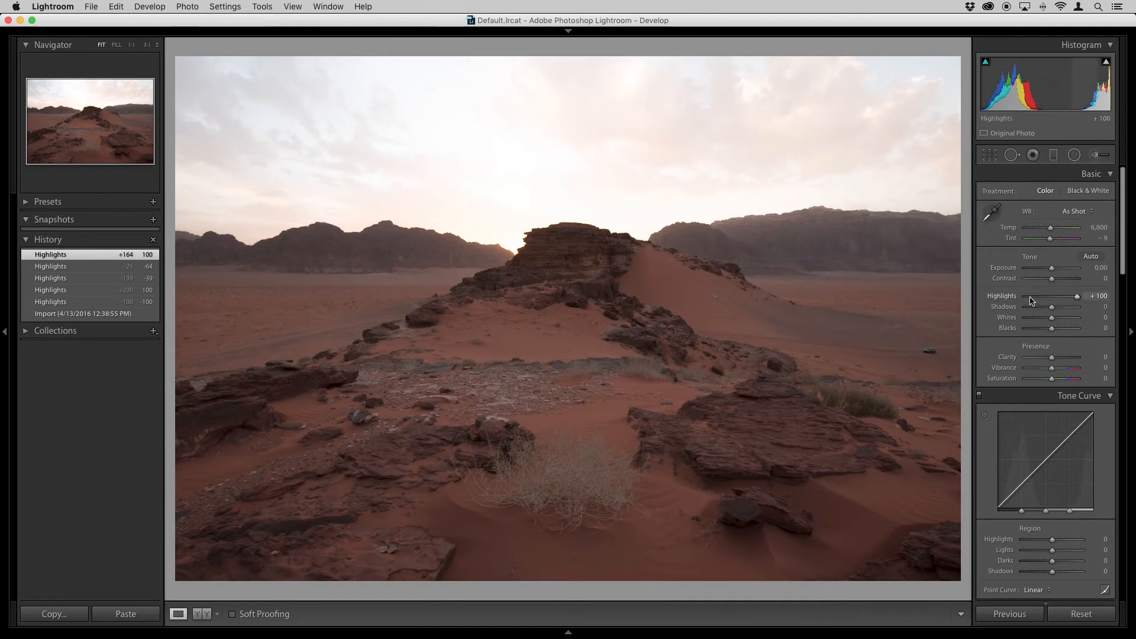
pyautogui.click(1030, 297)
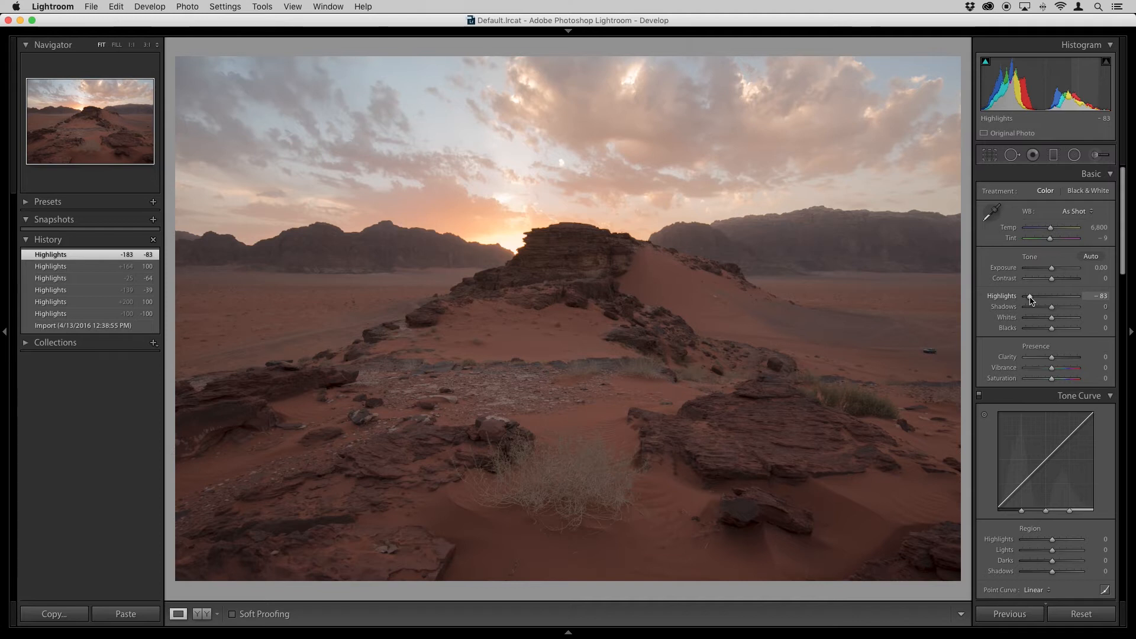
pyautogui.moveTo(1031, 300); pyautogui.dragTo(1017, 296)
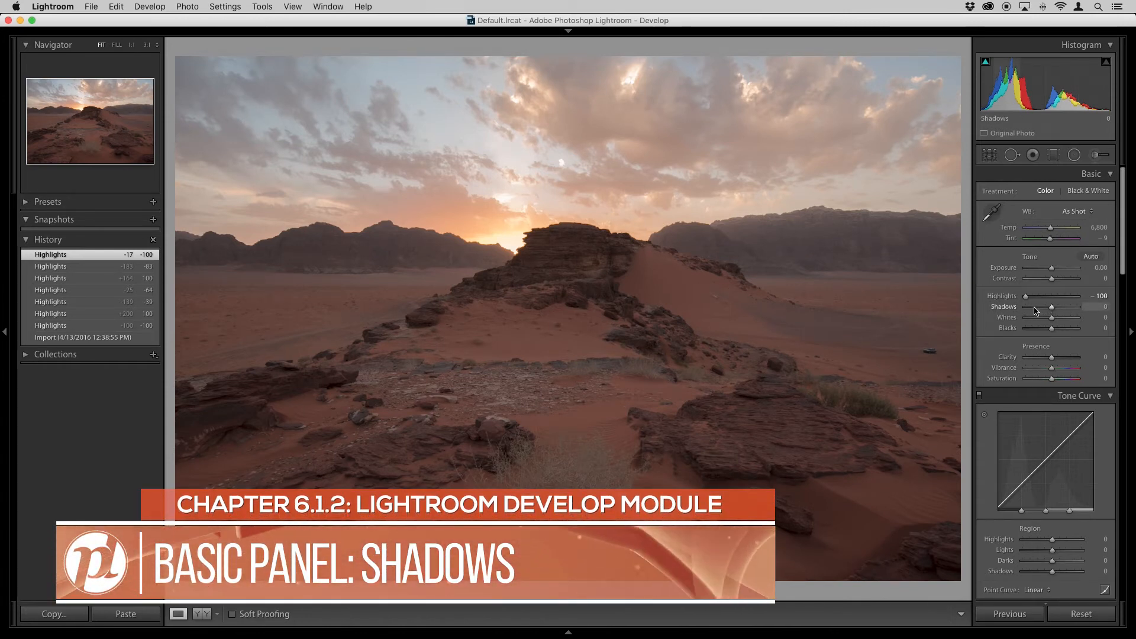
# - Try the desert photo's Shadows from −67 up to +72, check shadow clipping, and set Shadows to +53
pyautogui.click(1034, 307)
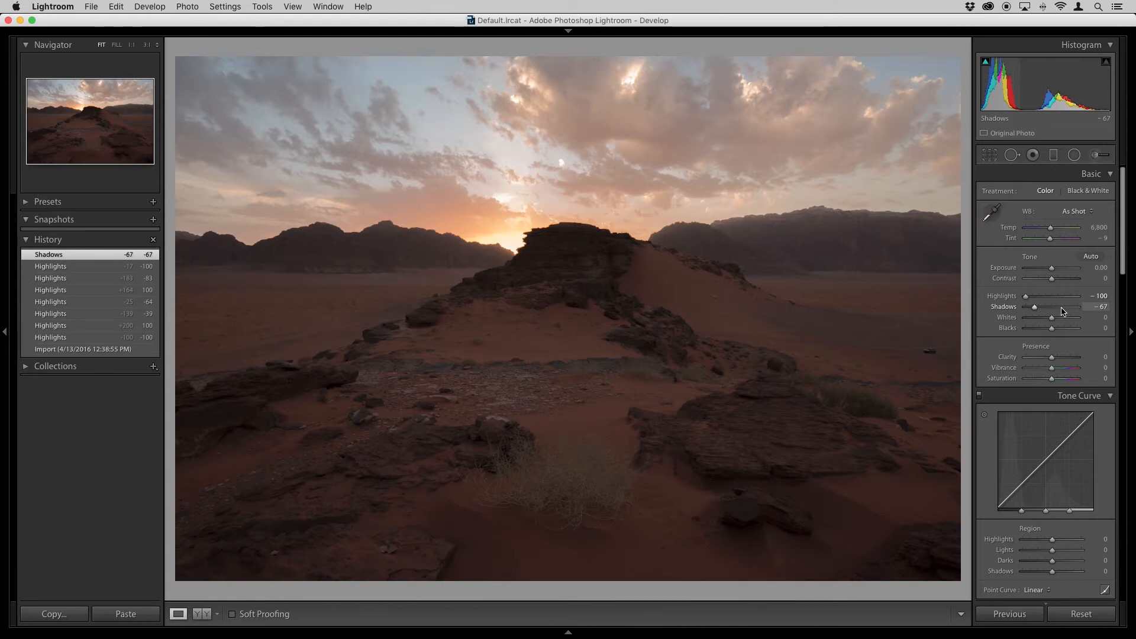
pyautogui.click(1062, 309)
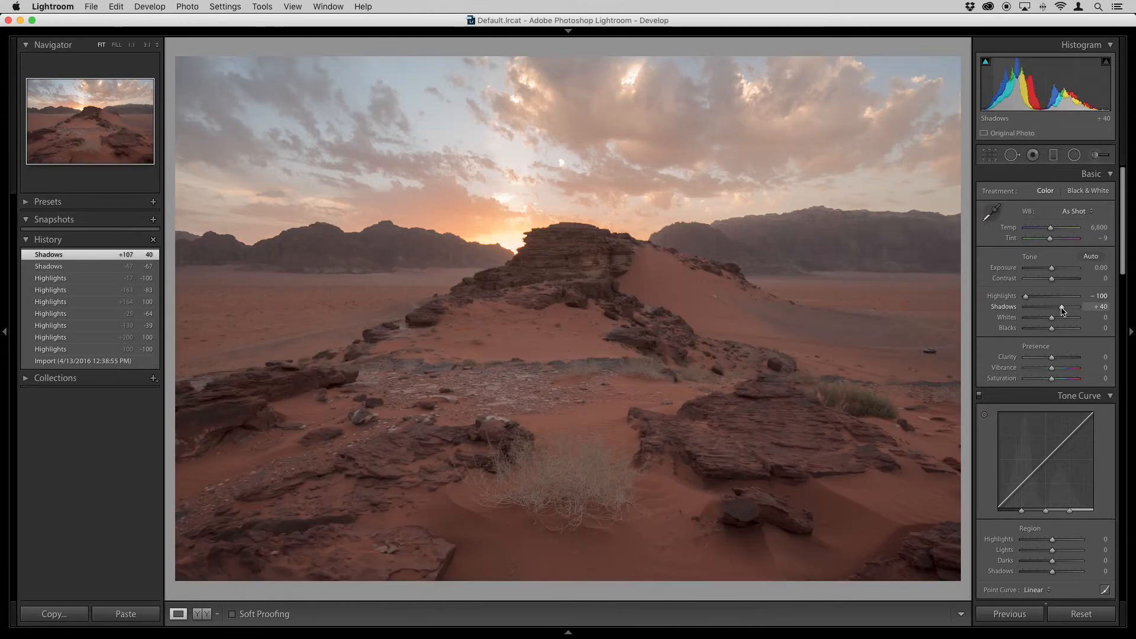
pyautogui.click(1064, 307)
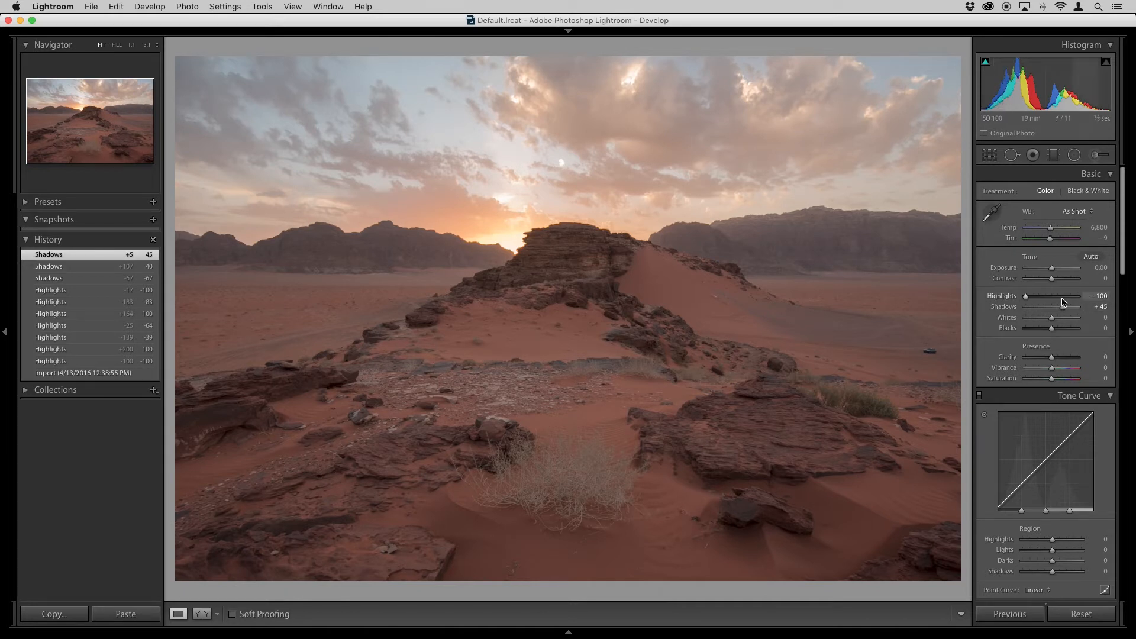
pyautogui.moveTo(1064, 308); pyautogui.dragTo(1072, 308)
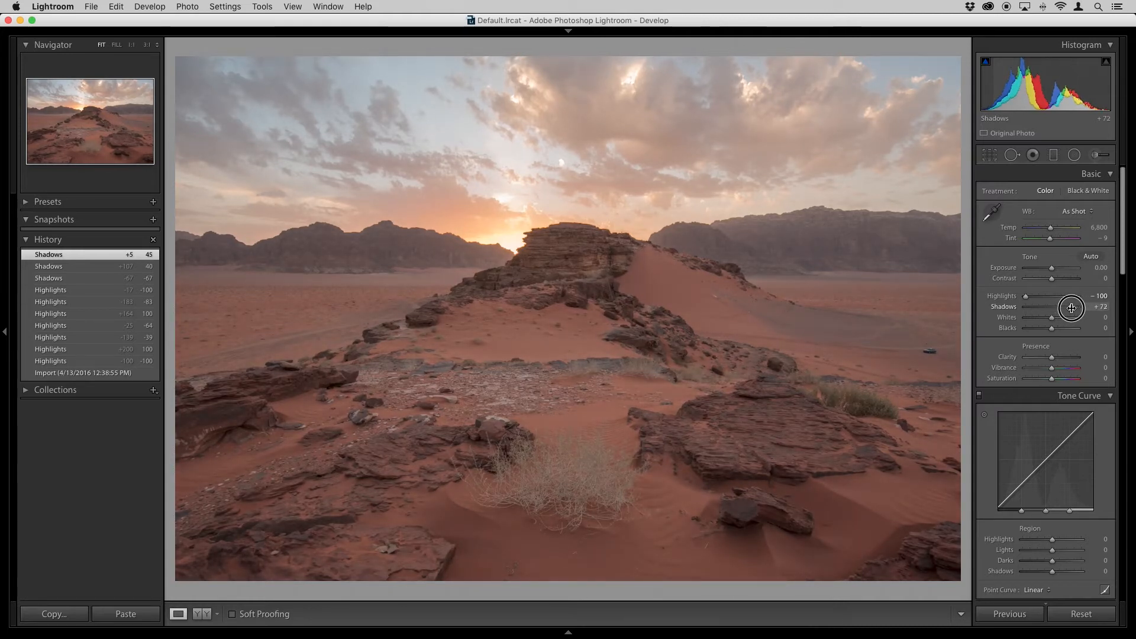
pyautogui.press('alt')
pyautogui.moveTo(1071, 307)
pyautogui.mouseDown()
pyautogui.moveTo(1030, 308)
pyautogui.moveTo(1065, 308)
pyautogui.mouseUp()
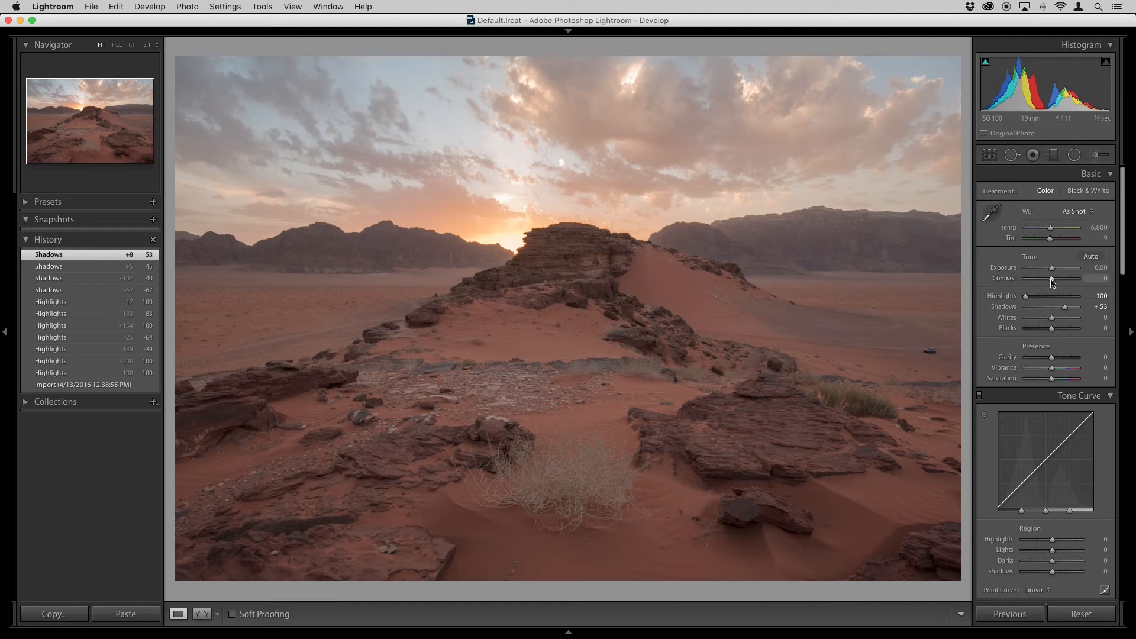
# - Try a Contrast of +29 on the desert photo and reset the Contrast
pyautogui.moveTo(1053, 283); pyautogui.dragTo(1063, 283)
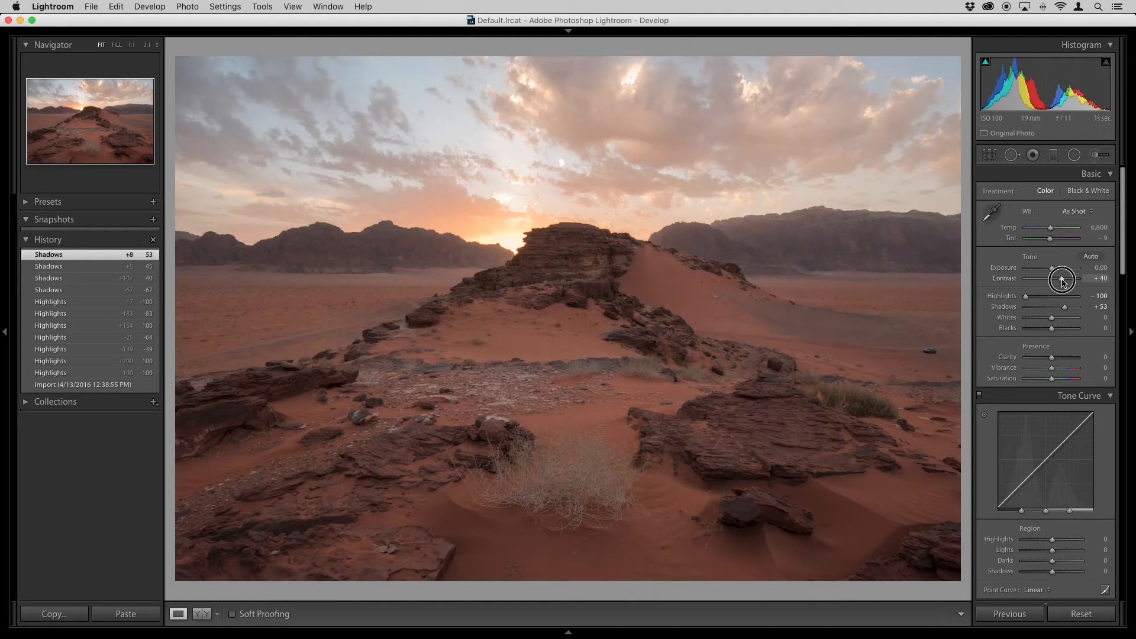
pyautogui.moveTo(1062, 282); pyautogui.dragTo(1061, 283)
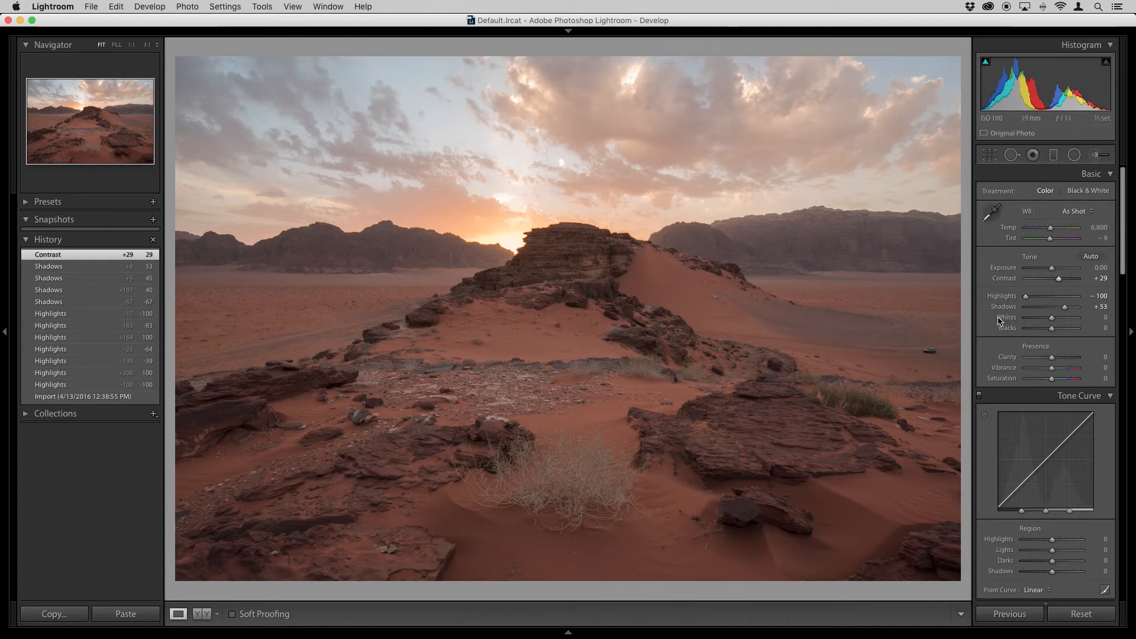
pyautogui.doubleClick(1004, 279)
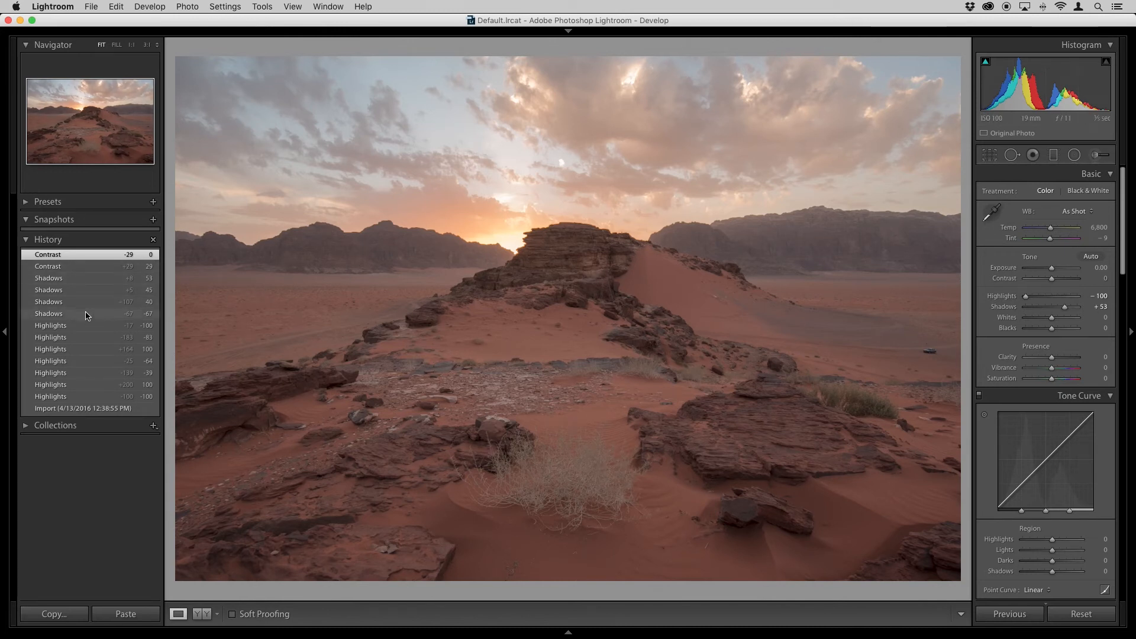
# - Compare the desert photo's imported original with its latest edit through the edit history and the Before/After view
pyautogui.click(83, 408)
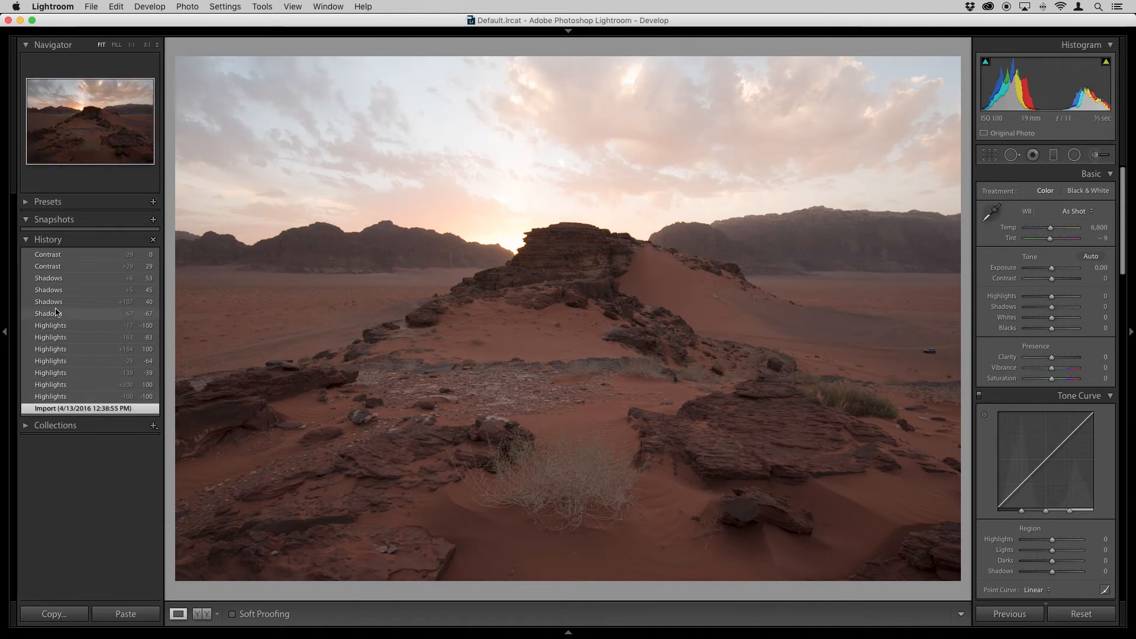
pyautogui.click(73, 254)
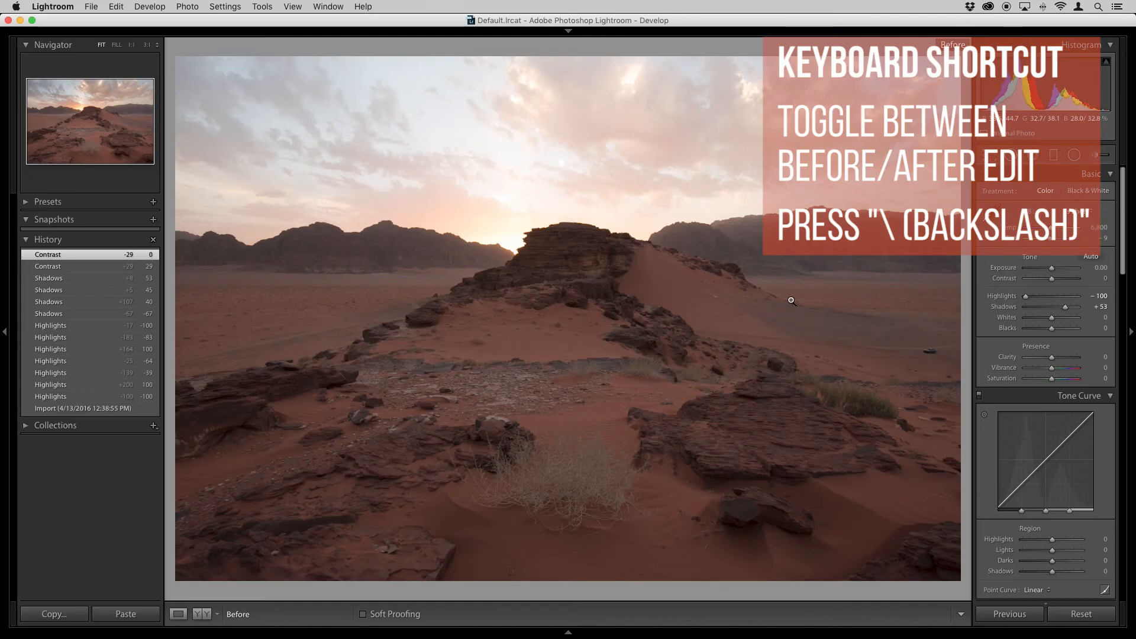
pyautogui.press('\\')
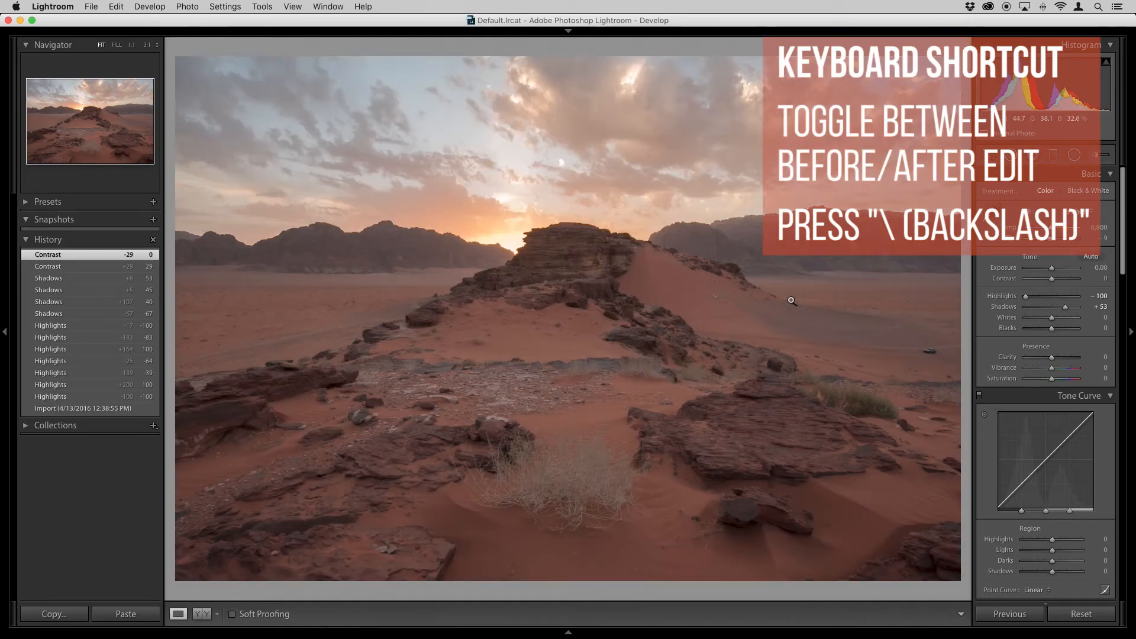
pyautogui.press('\\')
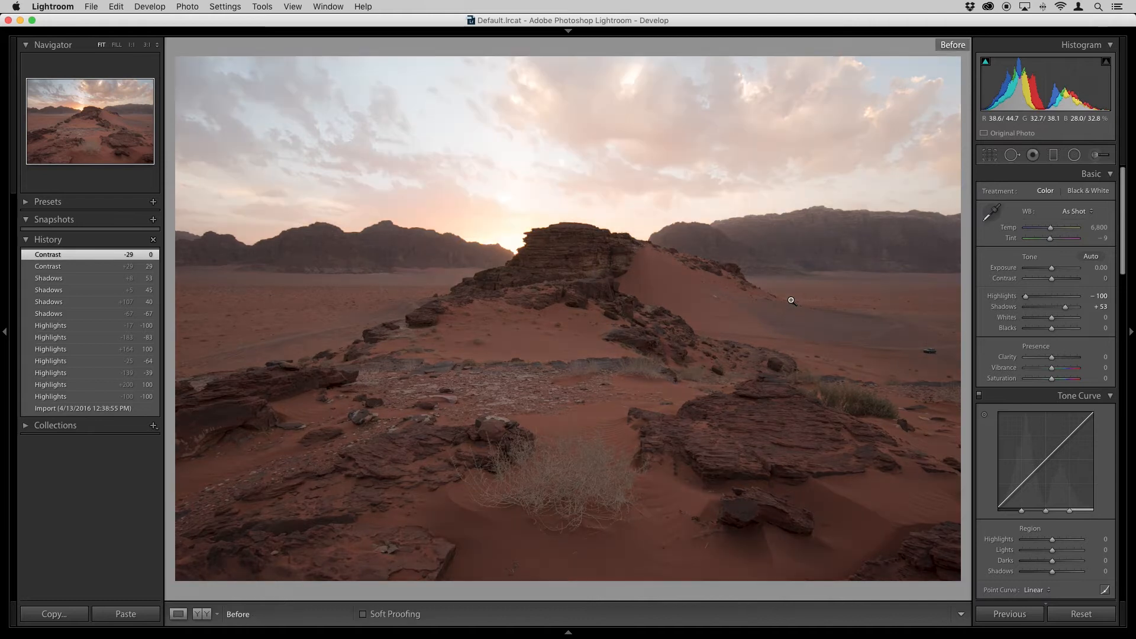
pyautogui.press('\\')
pyautogui.press('\\')
pyautogui.press('\\')
pyautogui.press('\\')
pyautogui.press('\\')
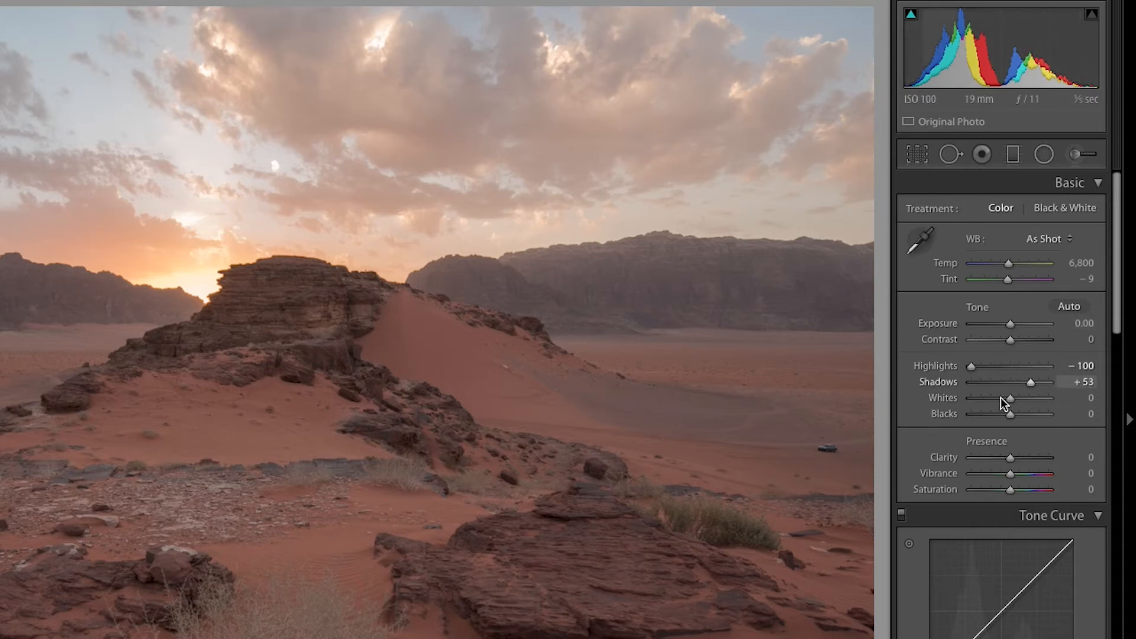
# - Try the desert photo's Whites at +56, check highlight clipping while lowering them to +15, and set Whites to +22
pyautogui.moveTo(1011, 401)
pyautogui.mouseDown()
pyautogui.moveTo(964, 402)
pyautogui.moveTo(1031, 400)
pyautogui.mouseUp()
pyautogui.moveTo(1056, 337); pyautogui.dragTo(1066, 321)
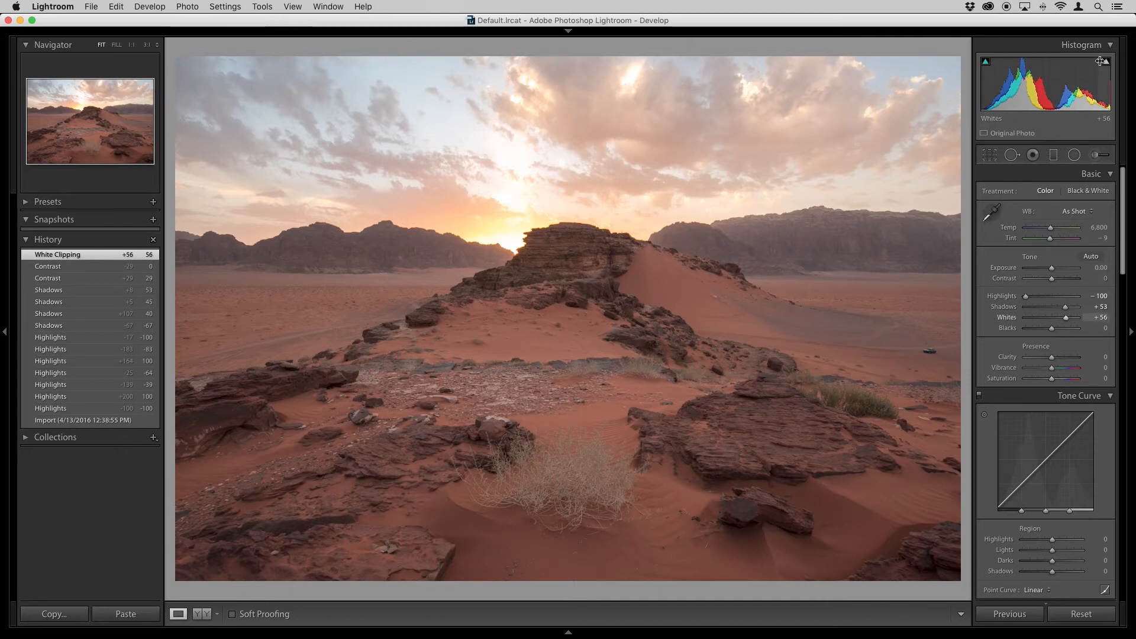
pyautogui.moveTo(1106, 66)
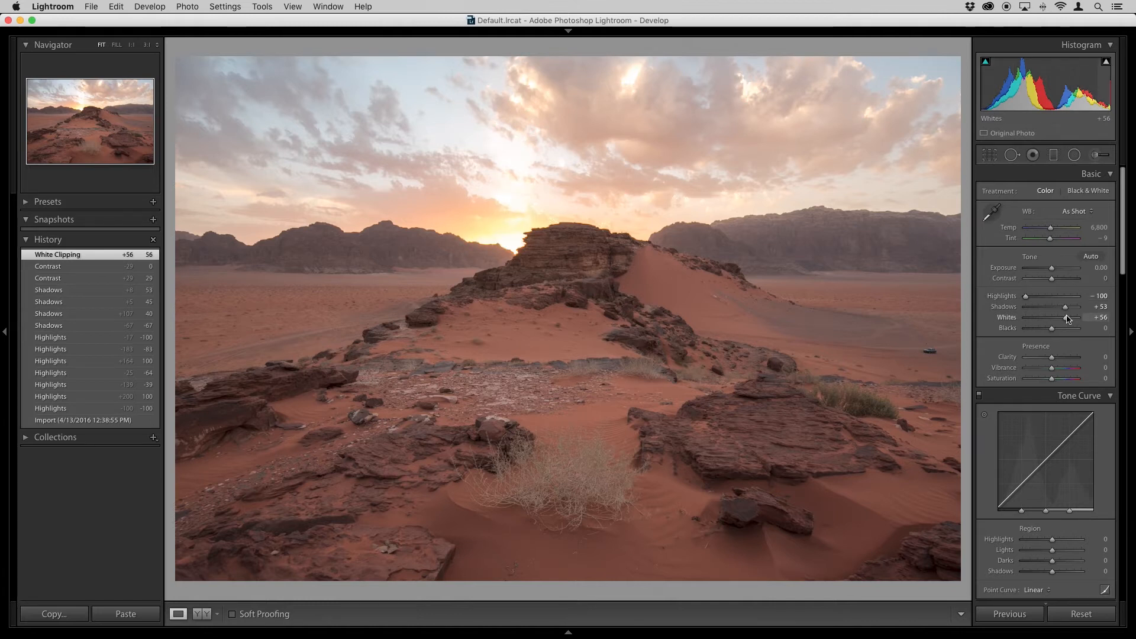
pyautogui.moveTo(1068, 321); pyautogui.dragTo(1057, 319)
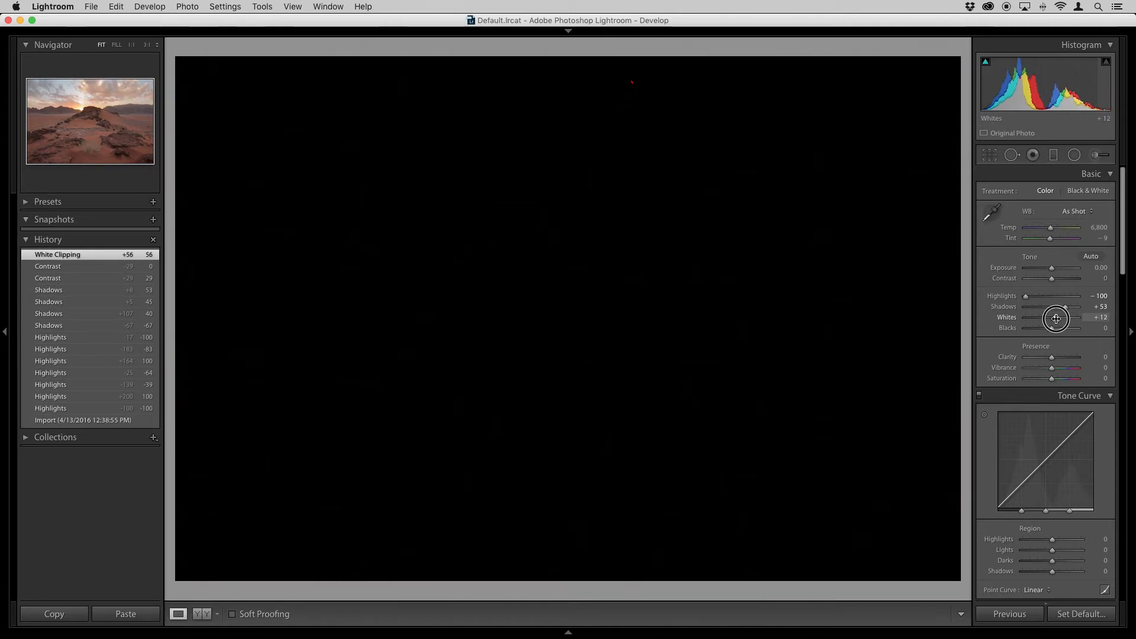
pyautogui.moveTo(1058, 319); pyautogui.dragTo(1056, 319)
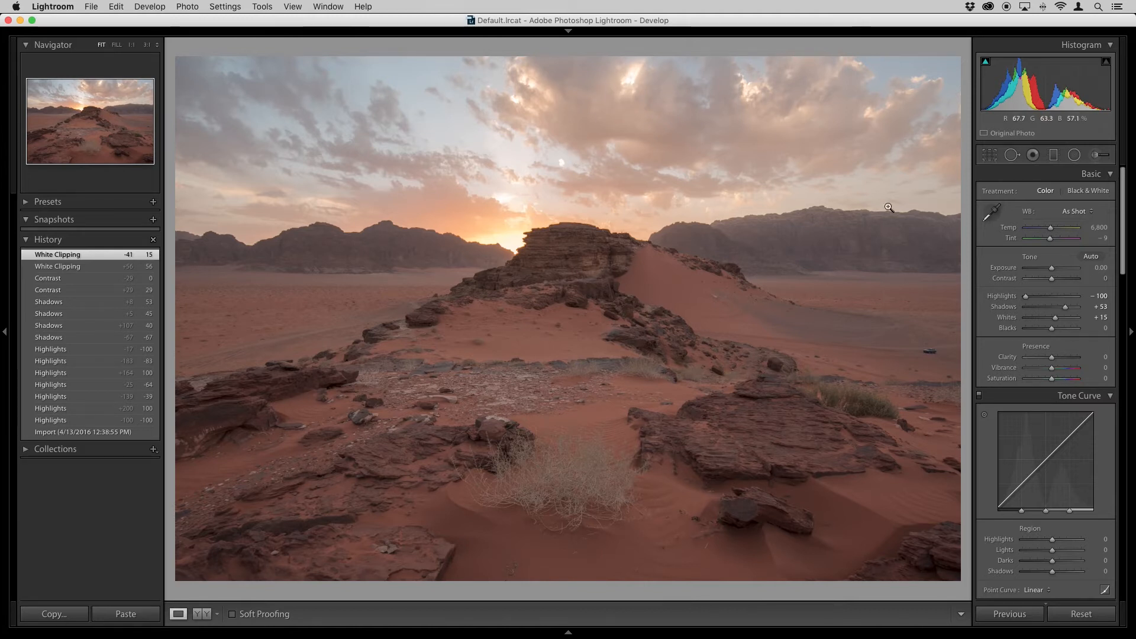
pyautogui.moveTo(1057, 321); pyautogui.dragTo(1059, 321)
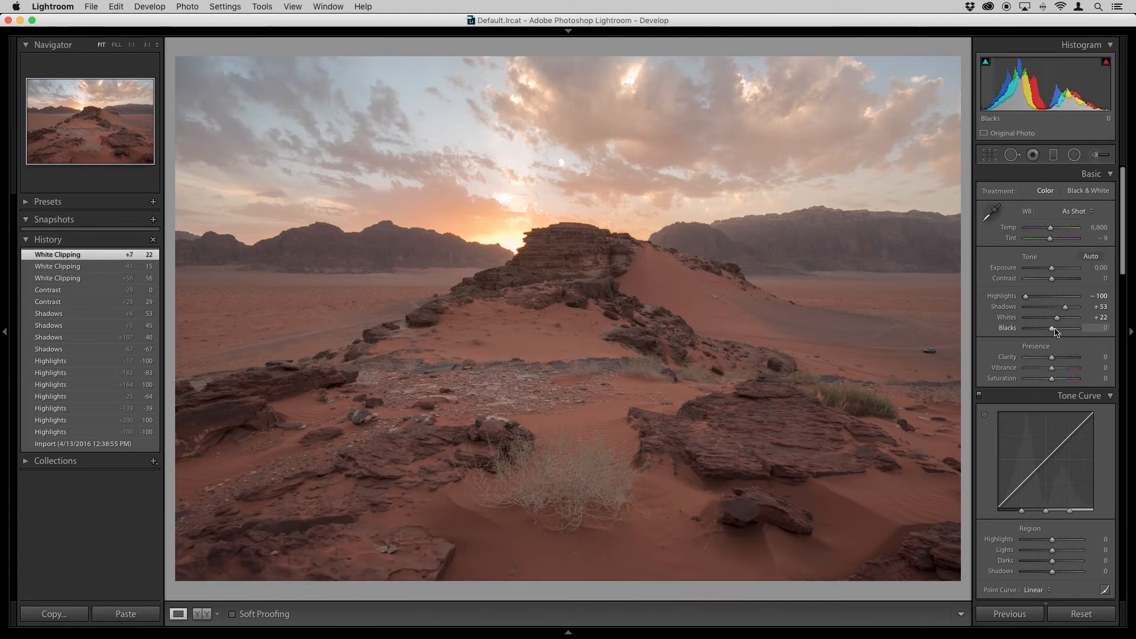
# - Try the desert photo's Blacks at −78, check shadow clipping, and set Blacks to −5
pyautogui.moveTo(1053, 331); pyautogui.dragTo(1033, 333)
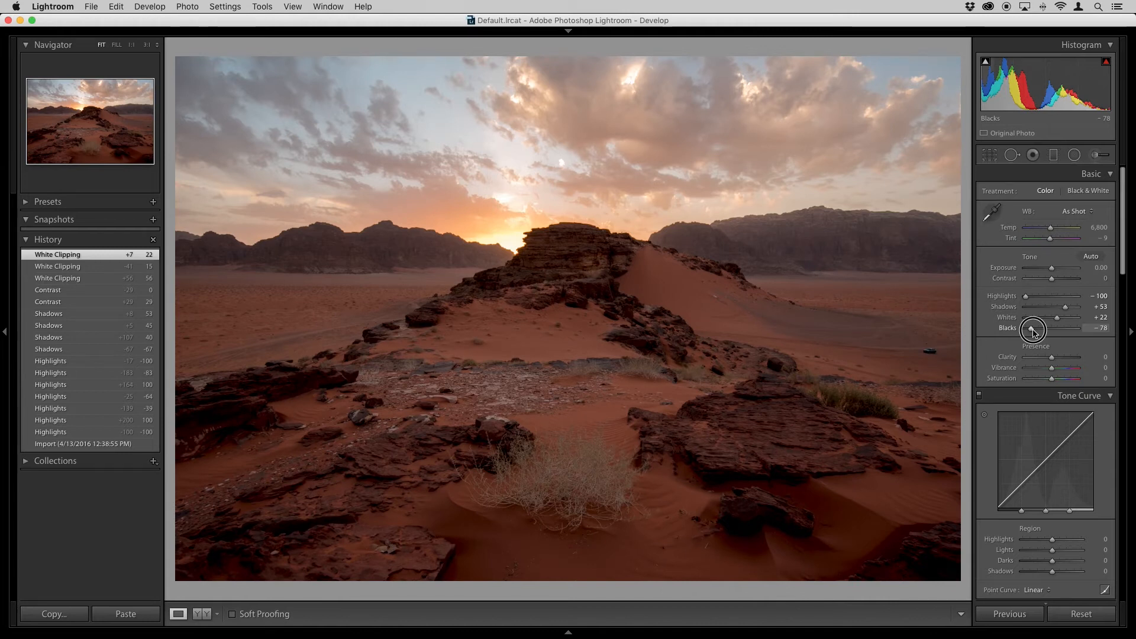
pyautogui.moveTo(1034, 333)
pyautogui.mouseDown()
pyautogui.moveTo(1075, 331)
pyautogui.moveTo(1054, 330)
pyautogui.mouseUp()
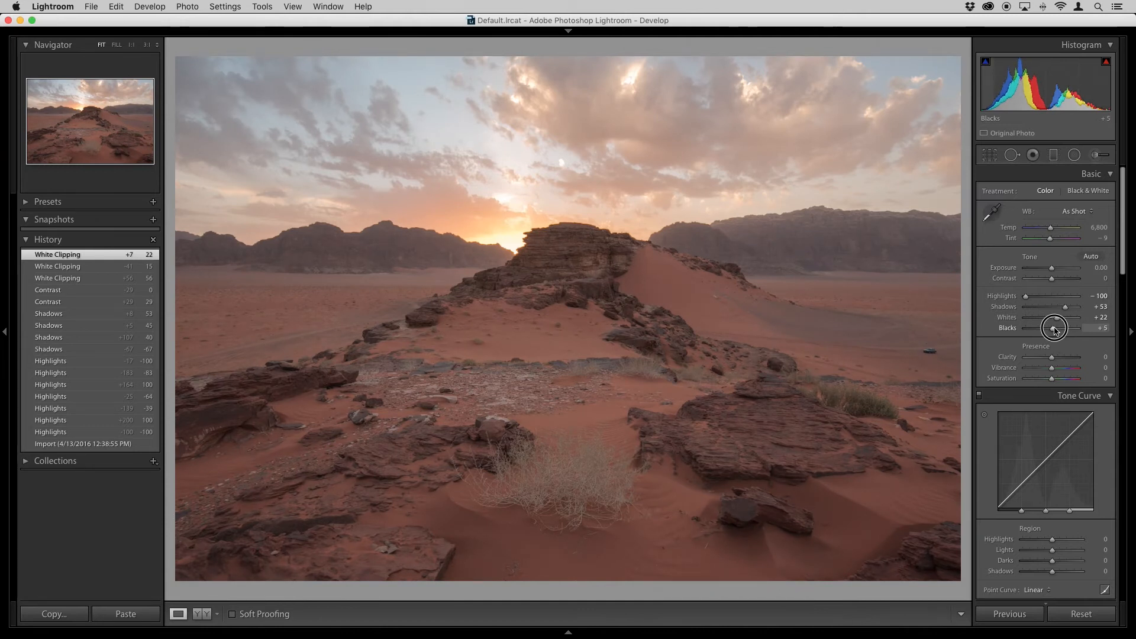
pyautogui.keyDown('alt'); pyautogui.click(1055, 329); pyautogui.keyUp('alt')
pyautogui.moveTo(1055, 330)
pyautogui.mouseDown()
pyautogui.moveTo(1027, 330)
pyautogui.moveTo(1052, 332)
pyautogui.mouseUp()
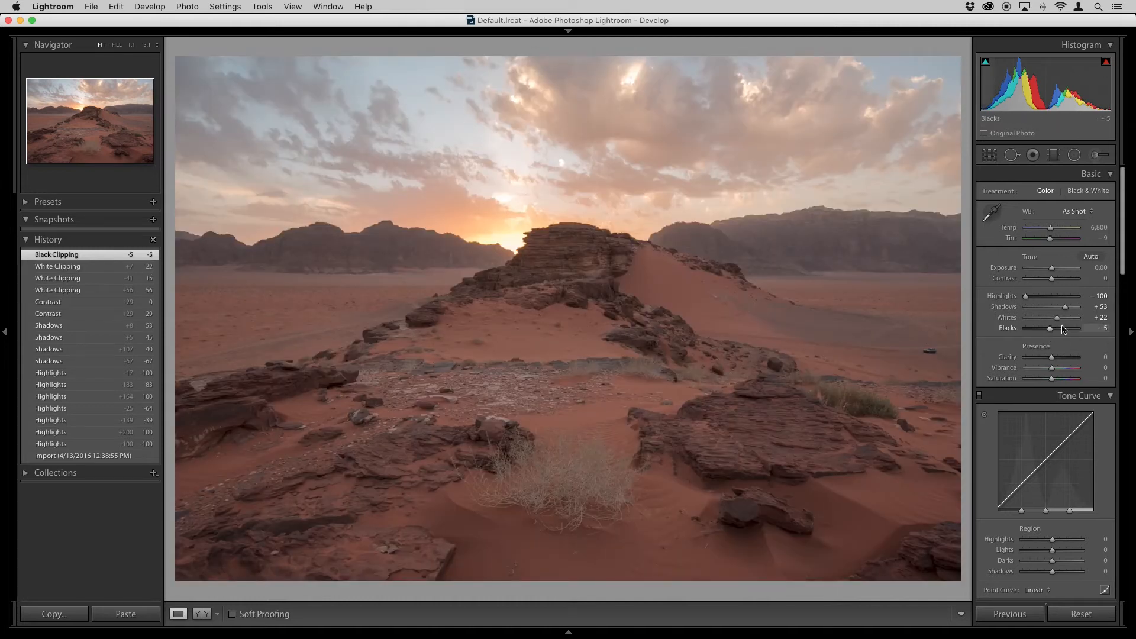
# - Nudge the desert photo's Blacks down and up in increments of 5, ending at −15
pyautogui.press('Down')
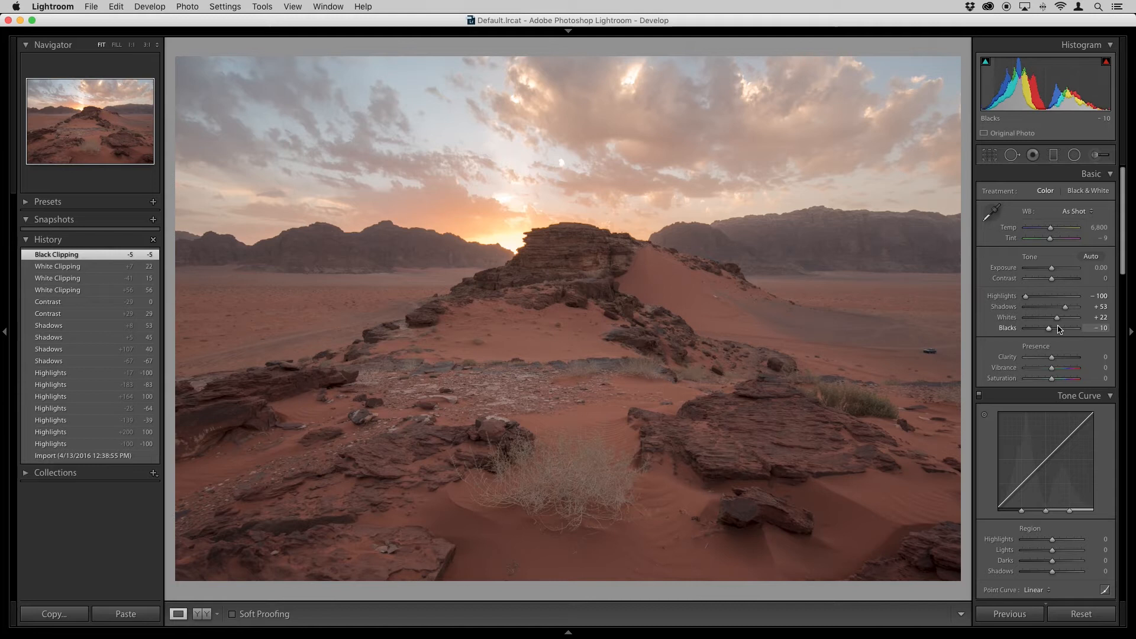
pyautogui.press('Down')
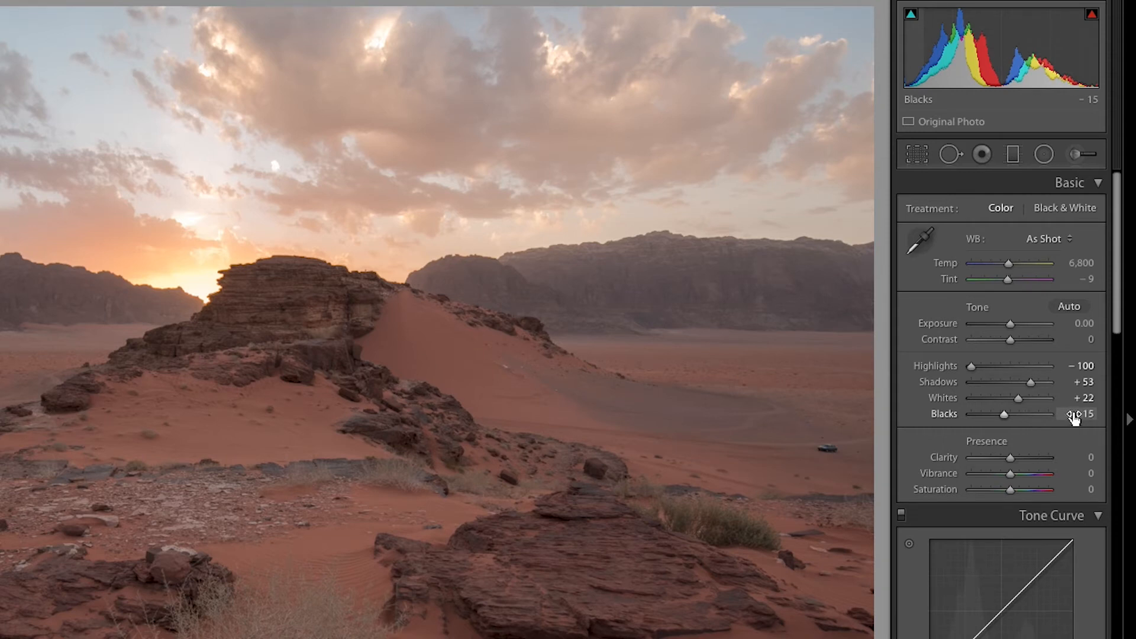
pyautogui.press('Up')
pyautogui.press('Up')
pyautogui.press('Up')
pyautogui.press('Up')
pyautogui.press('Up')
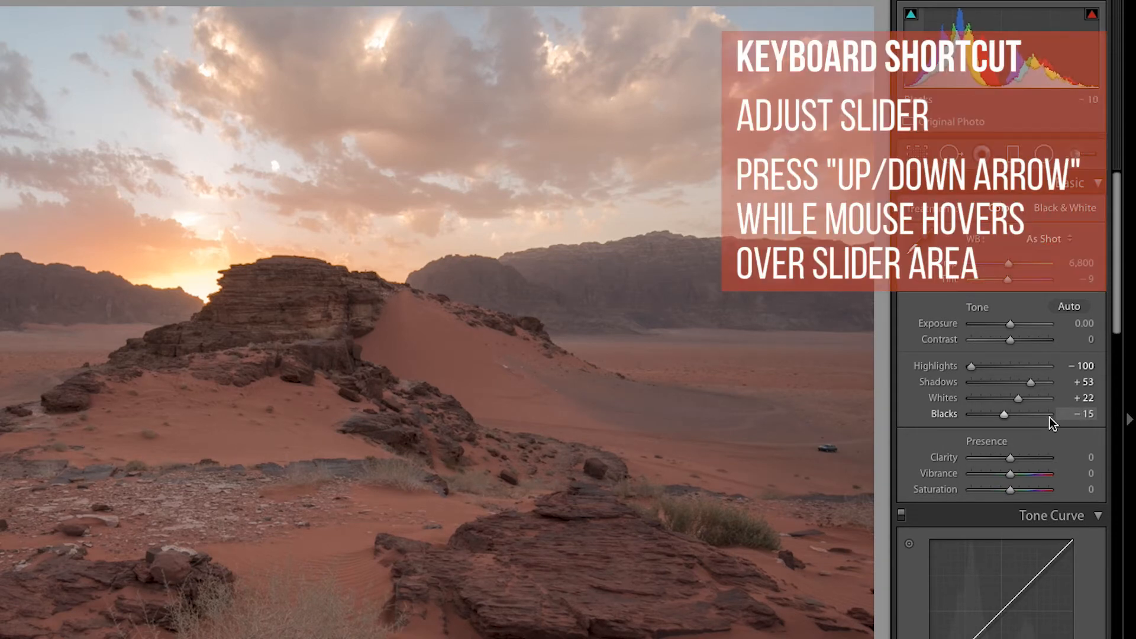
pyautogui.press('Down')
pyautogui.press('Down')
pyautogui.press('Down')
pyautogui.press('Down')
pyautogui.press('Down')
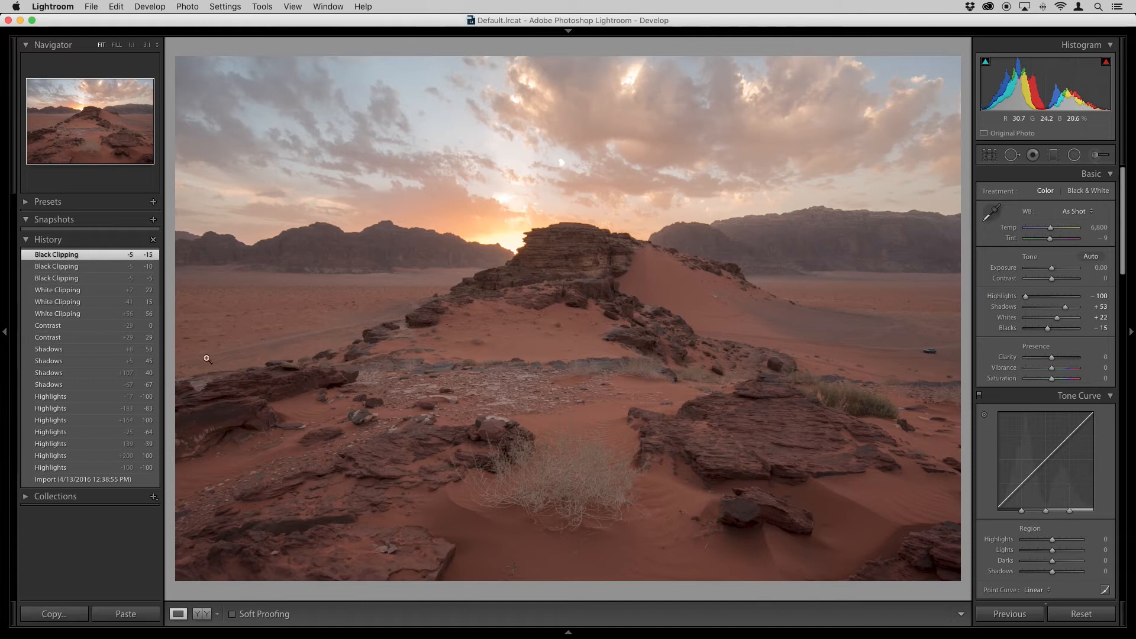
# - Compare the desert photo's Shadows +53 history state with the latest Black Clipping state, and return to the latest state
pyautogui.click(52, 351)
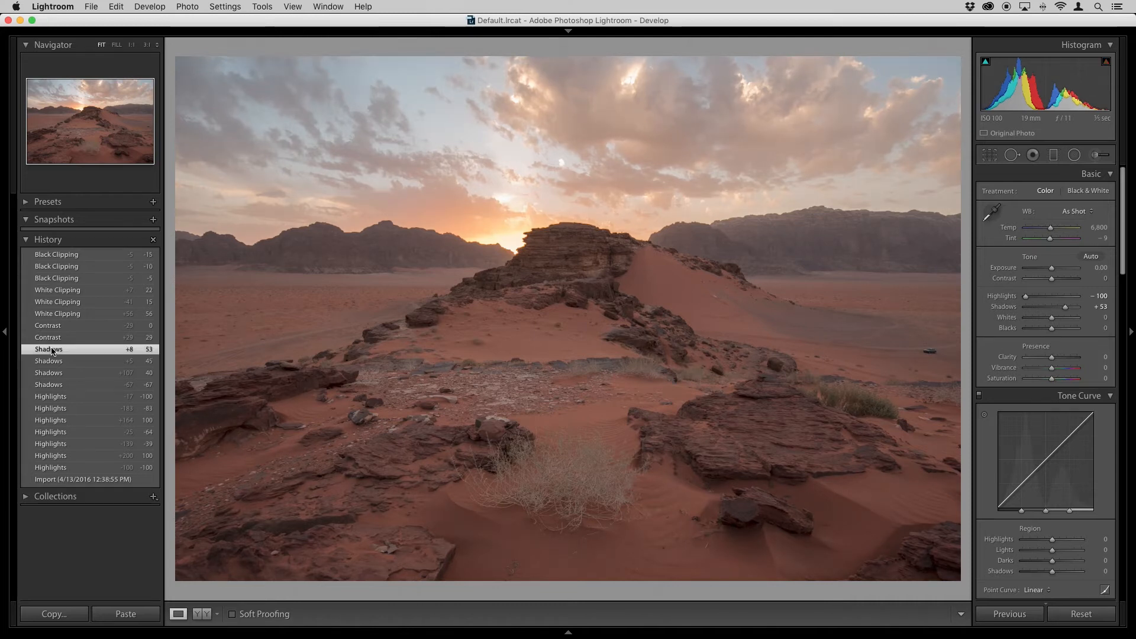
pyautogui.click(62, 257)
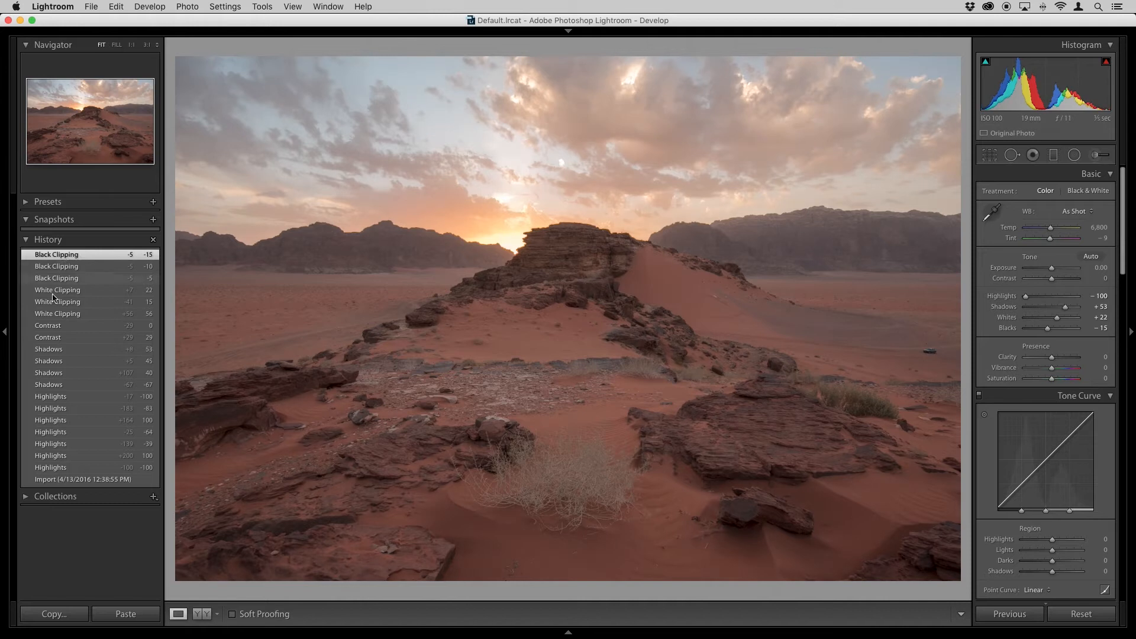
pyautogui.click(56, 354)
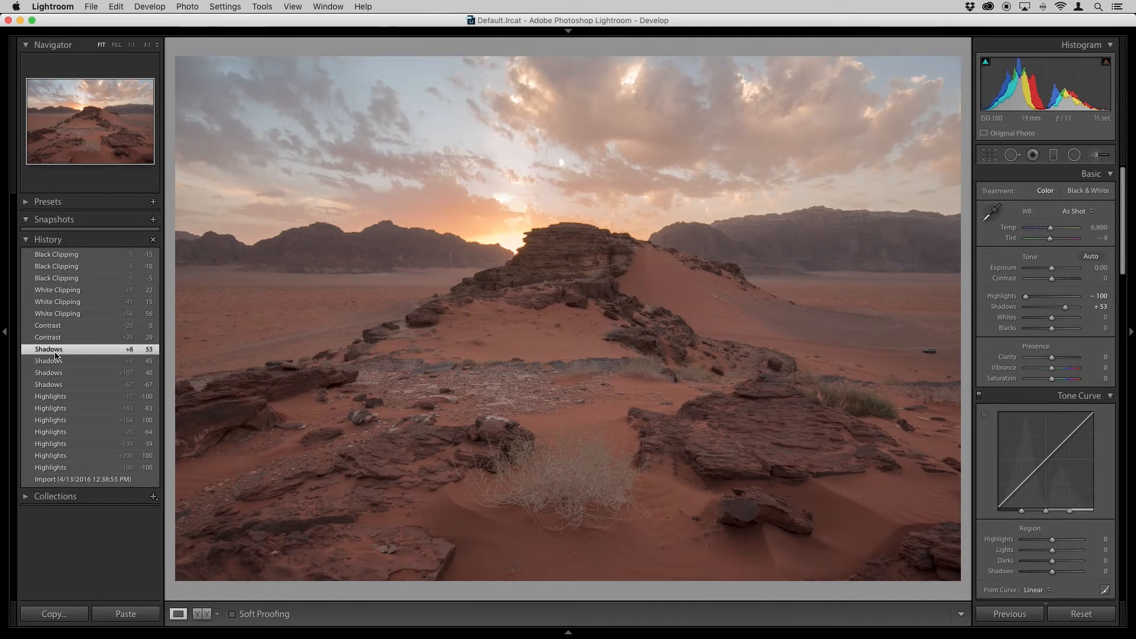
pyautogui.click(71, 258)
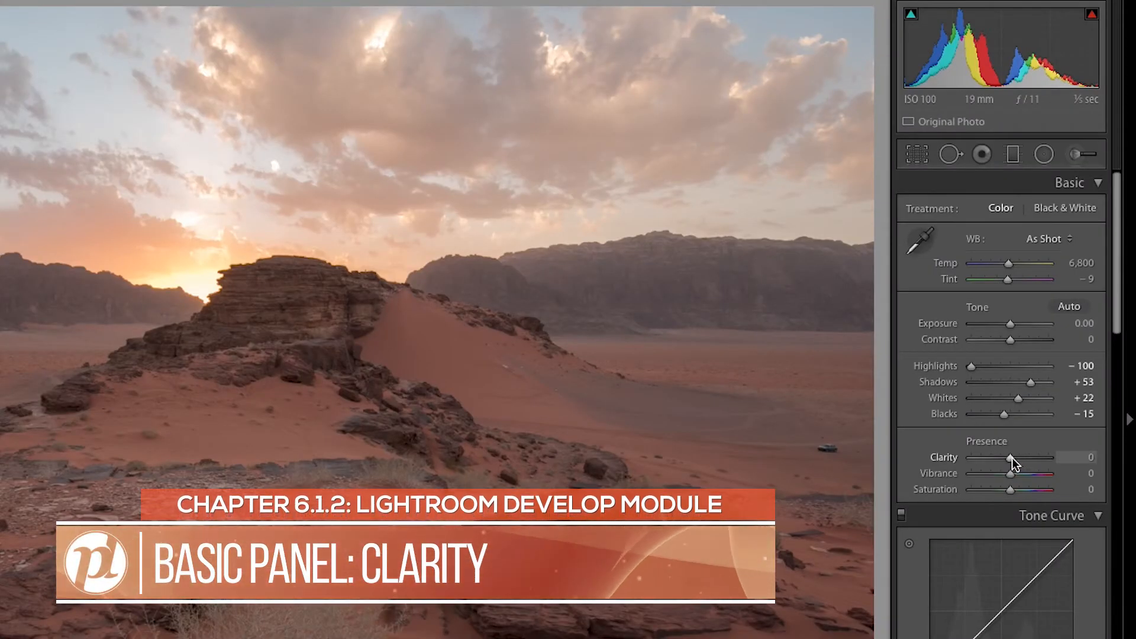
# - Try the desert photo's Clarity at +100 and inspect the mountain edges on both sides at 1:1 zoom
pyautogui.click(1011, 456)
pyautogui.moveTo(1012, 457); pyautogui.dragTo(1057, 460)
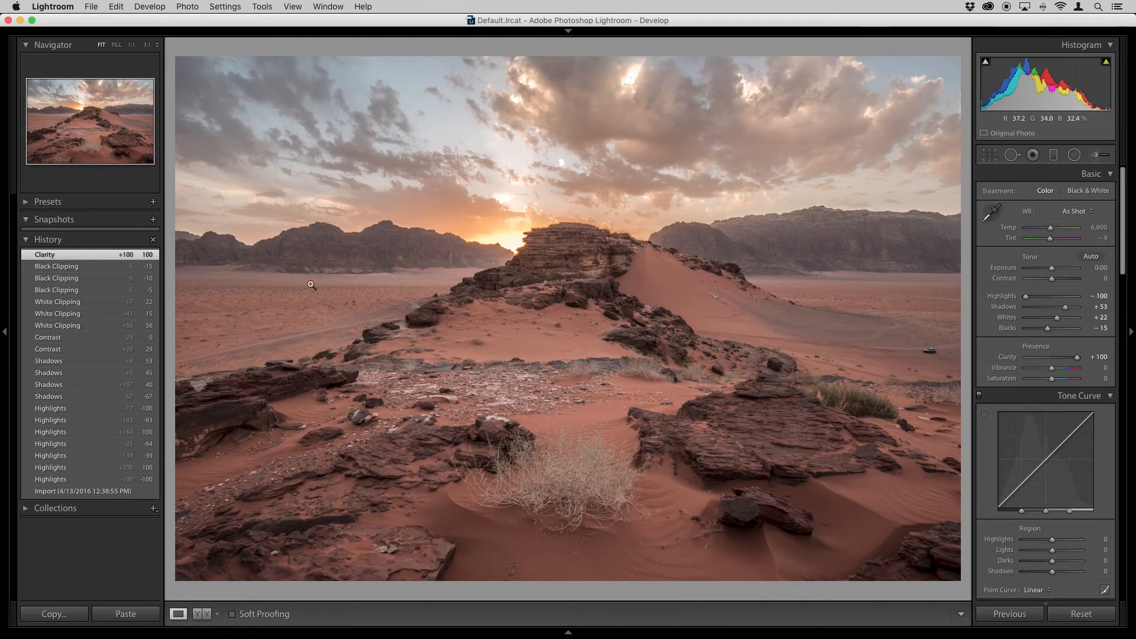
pyautogui.click(314, 231)
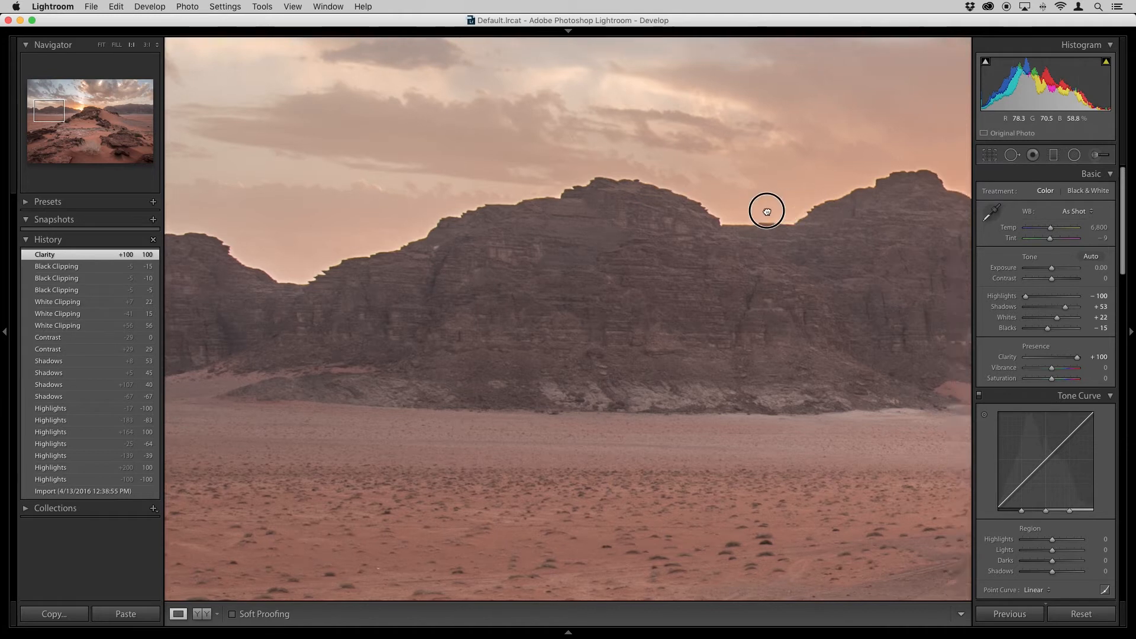
pyautogui.moveTo(800, 210); pyautogui.dragTo(485, 270)
pyautogui.moveTo(830, 251); pyautogui.dragTo(530, 234)
pyautogui.click(581, 309)
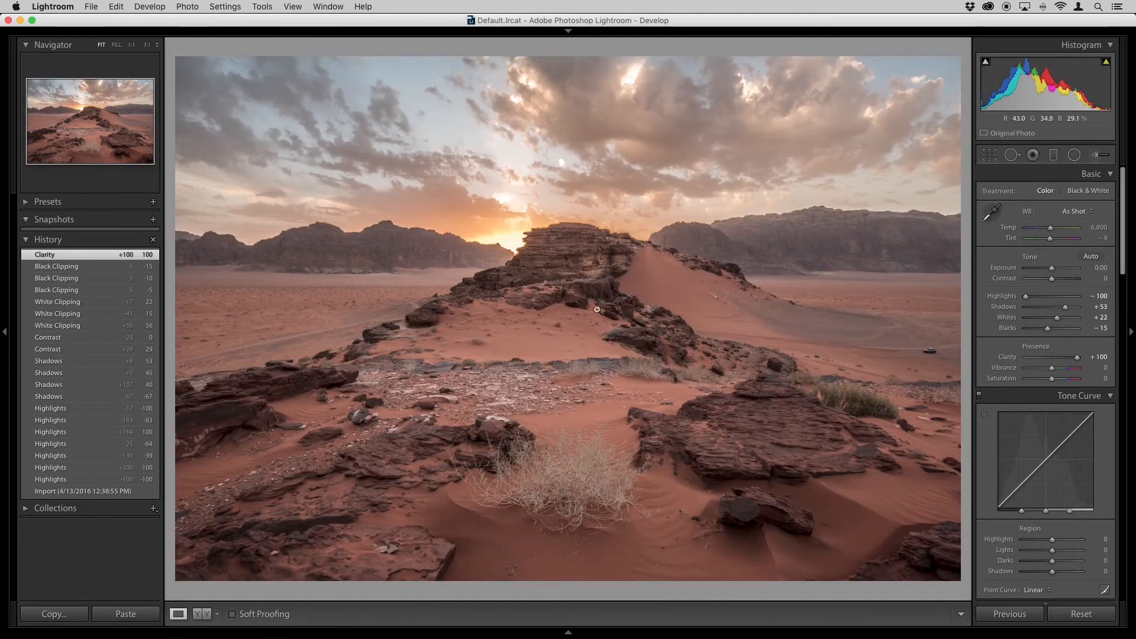
pyautogui.click(772, 218)
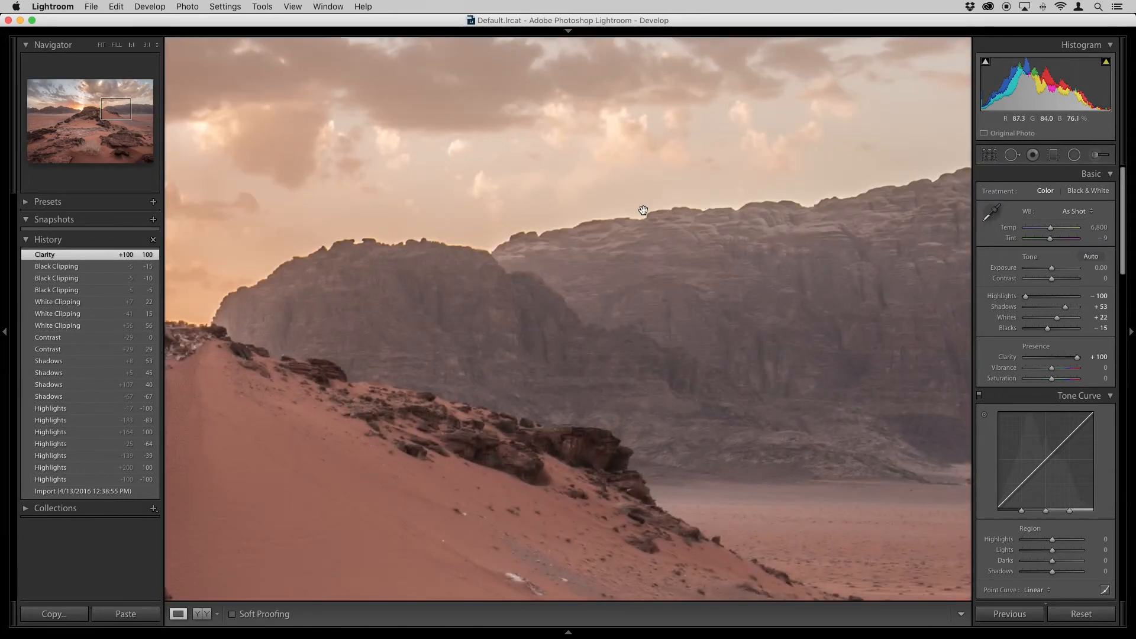
pyautogui.click(841, 195)
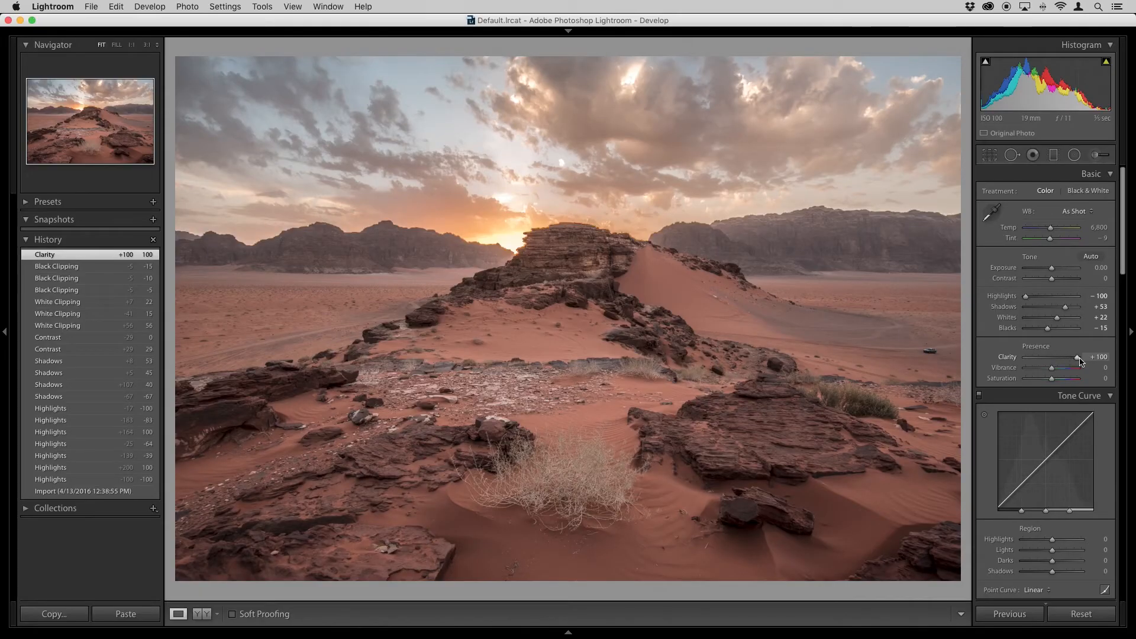
# - Try the desert photo's Clarity at −100 and −2, and set Clarity to +20
pyautogui.moveTo(1078, 359); pyautogui.dragTo(1025, 358)
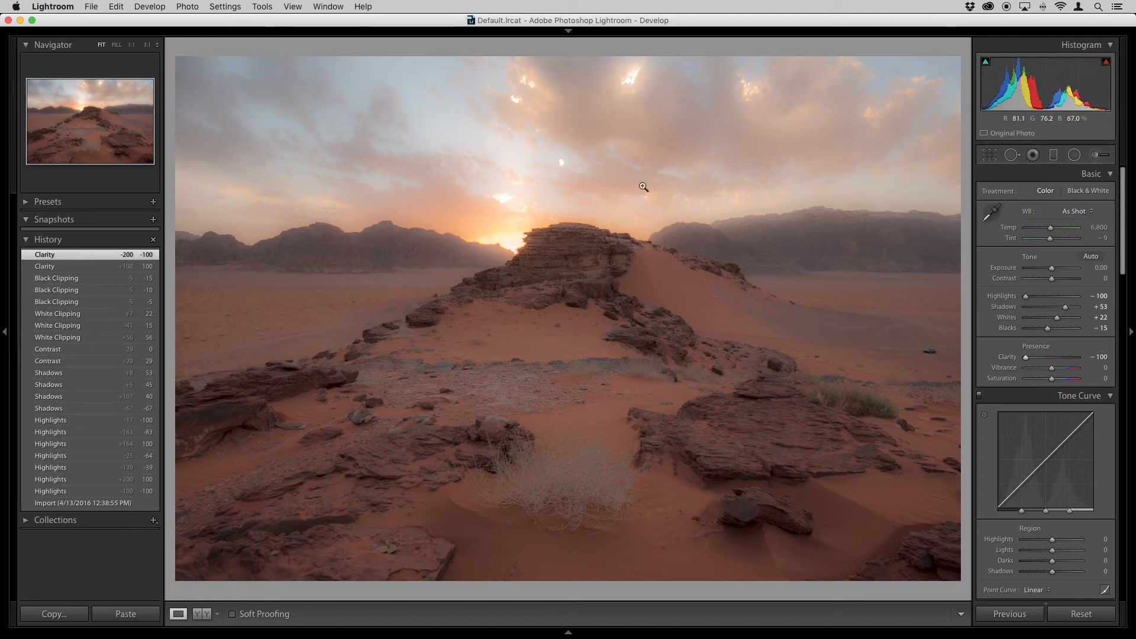
pyautogui.click(1051, 358)
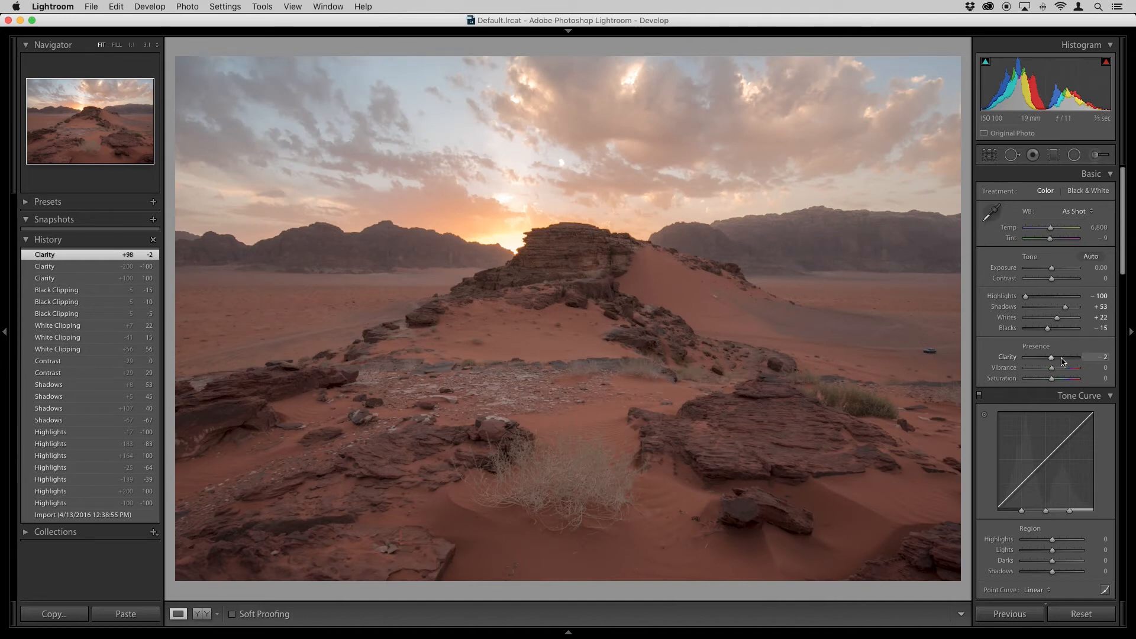
pyautogui.click(1094, 357)
pyautogui.write('20')
pyautogui.press('Return')
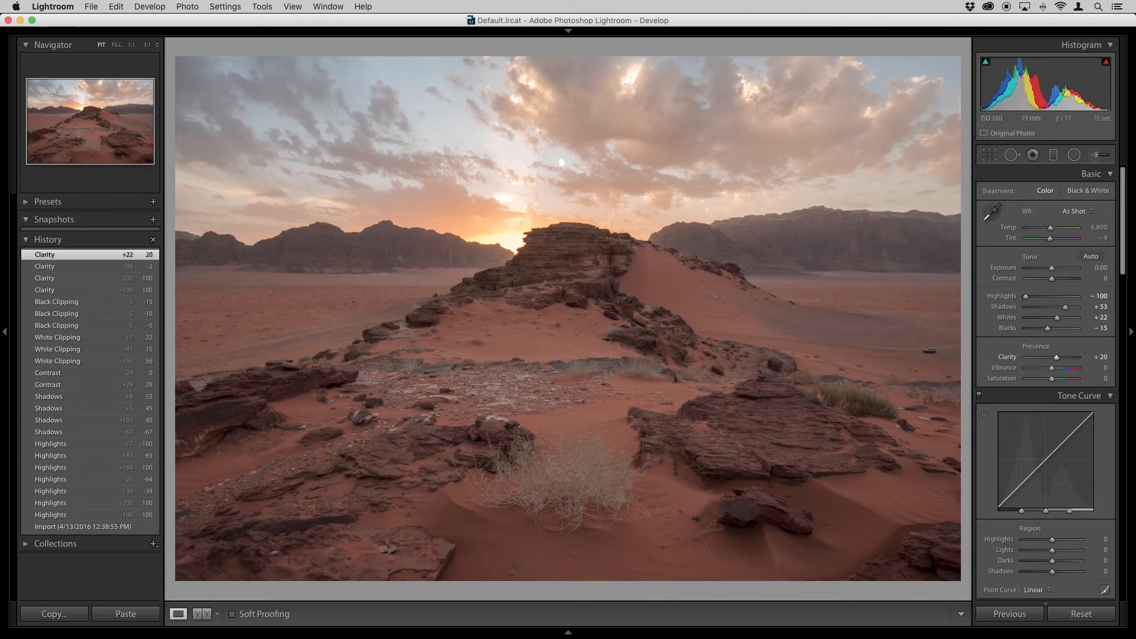
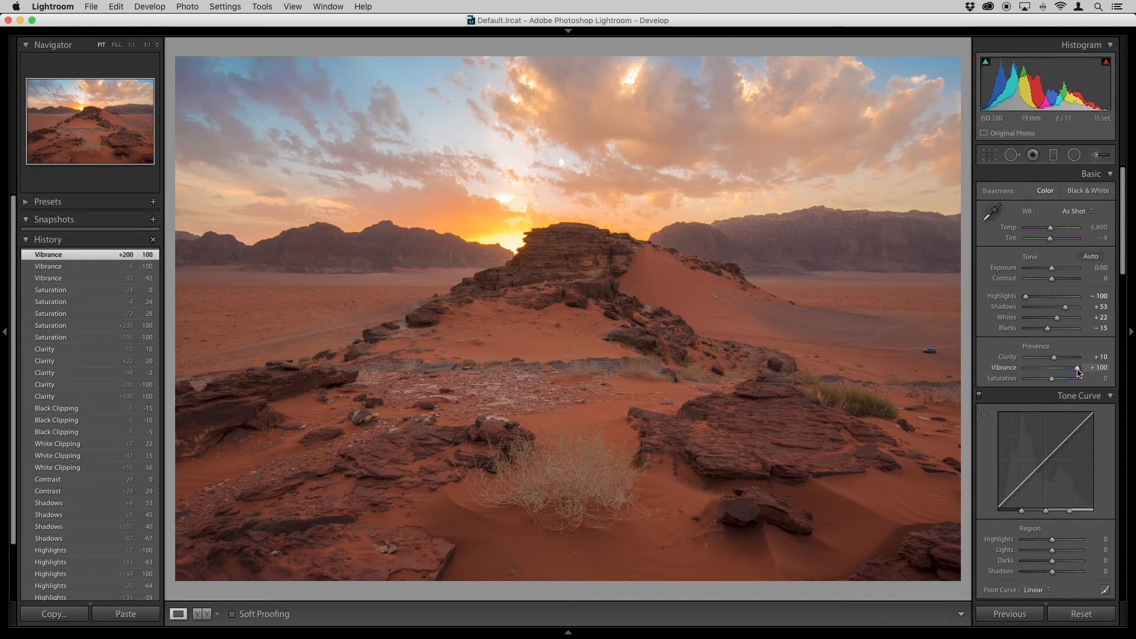
# - Try the desert photo's Vibrance at +52, and set Vibrance to +25
pyautogui.moveTo(1077, 370); pyautogui.dragTo(1065, 370)
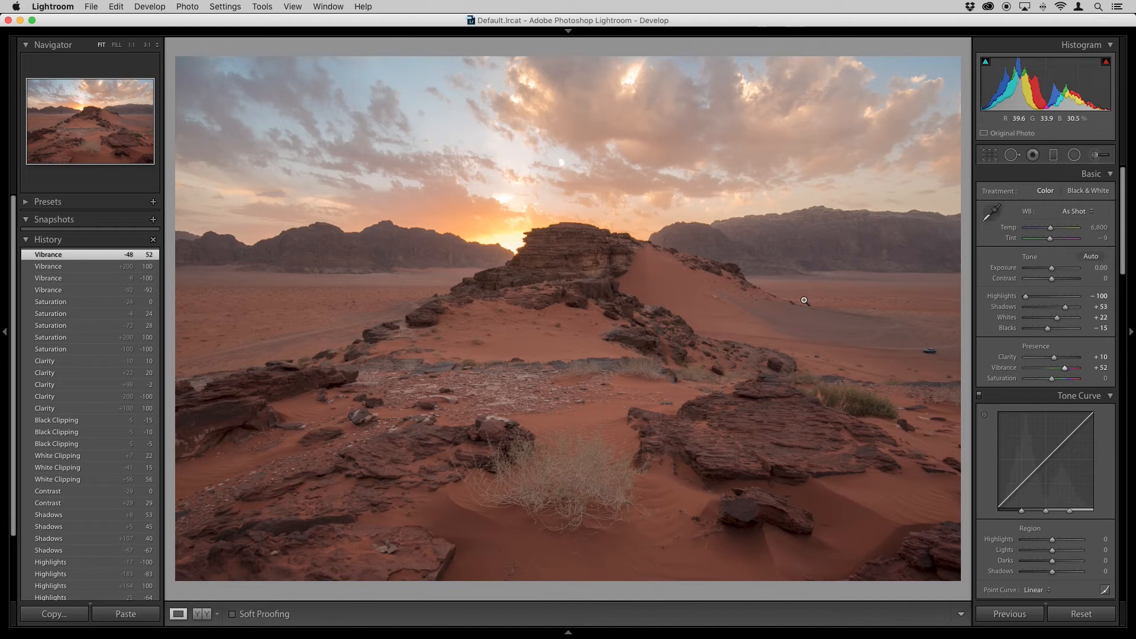
pyautogui.click(1098, 368)
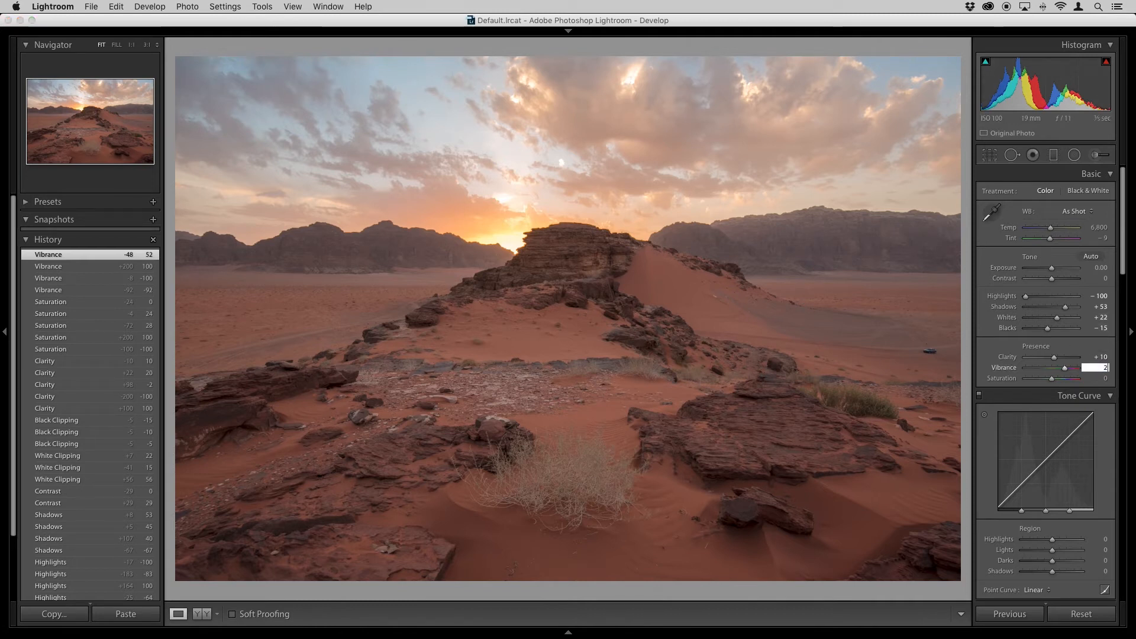
pyautogui.write('25')
pyautogui.press('Return')
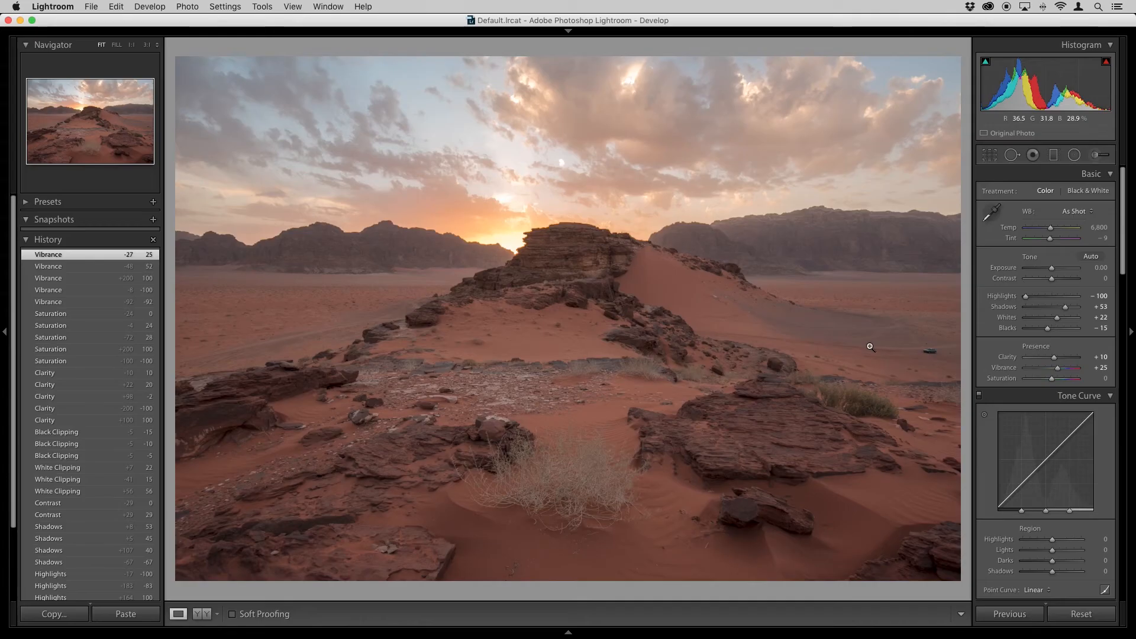
# - Return to the Library grid and open the London Trip portrait of the person in sunglasses in the Develop module
pyautogui.press('g')
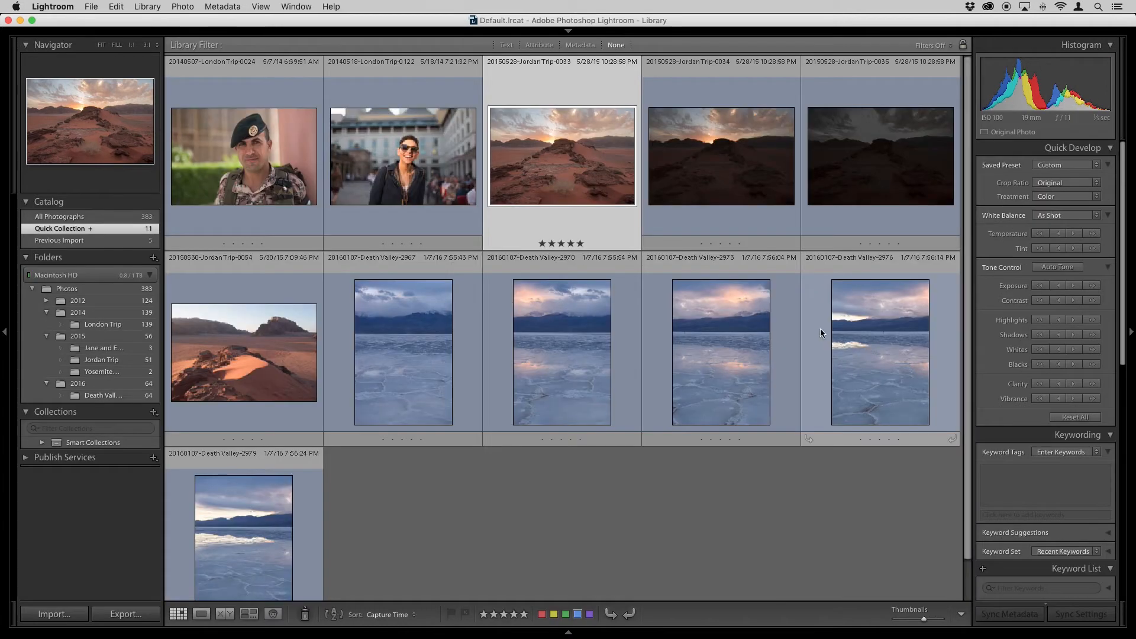
pyautogui.click(398, 170)
pyautogui.press('d')
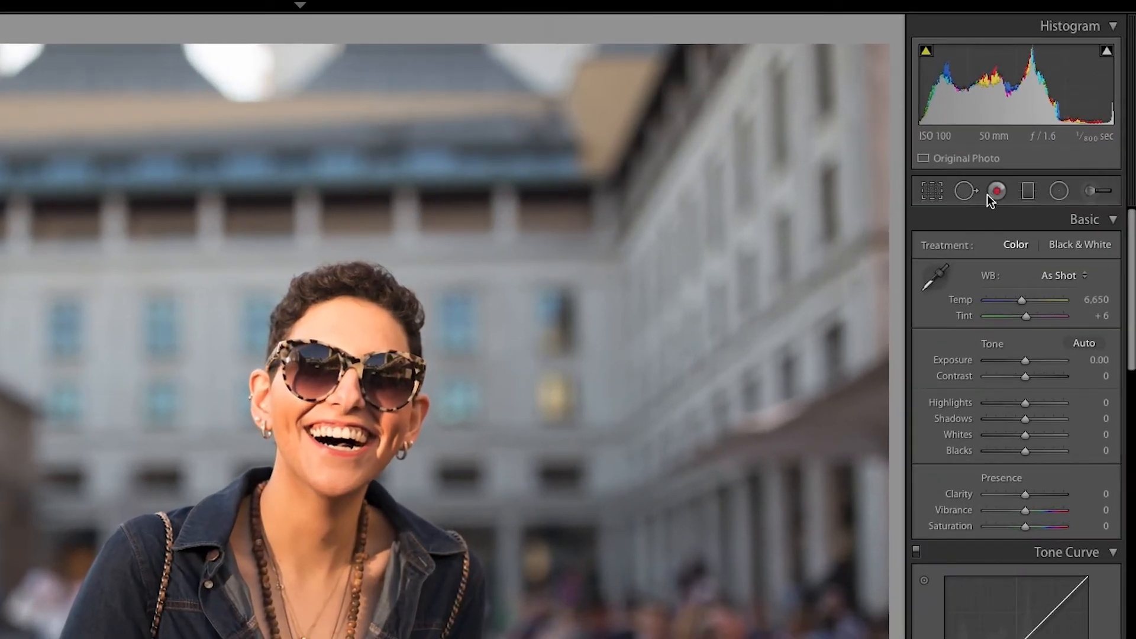
# - Start Crop & Straighten on the portrait, try a crop angle of 0.75, and reset the angle to 0
pyautogui.click(935, 196)
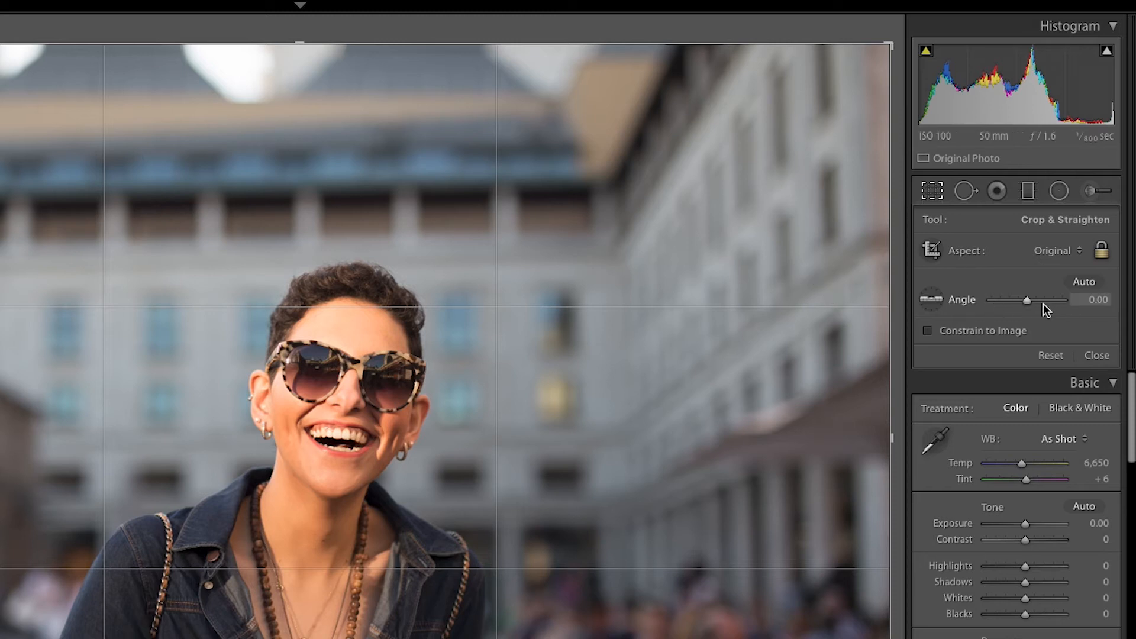
pyautogui.moveTo(1027, 300); pyautogui.dragTo(1028, 301)
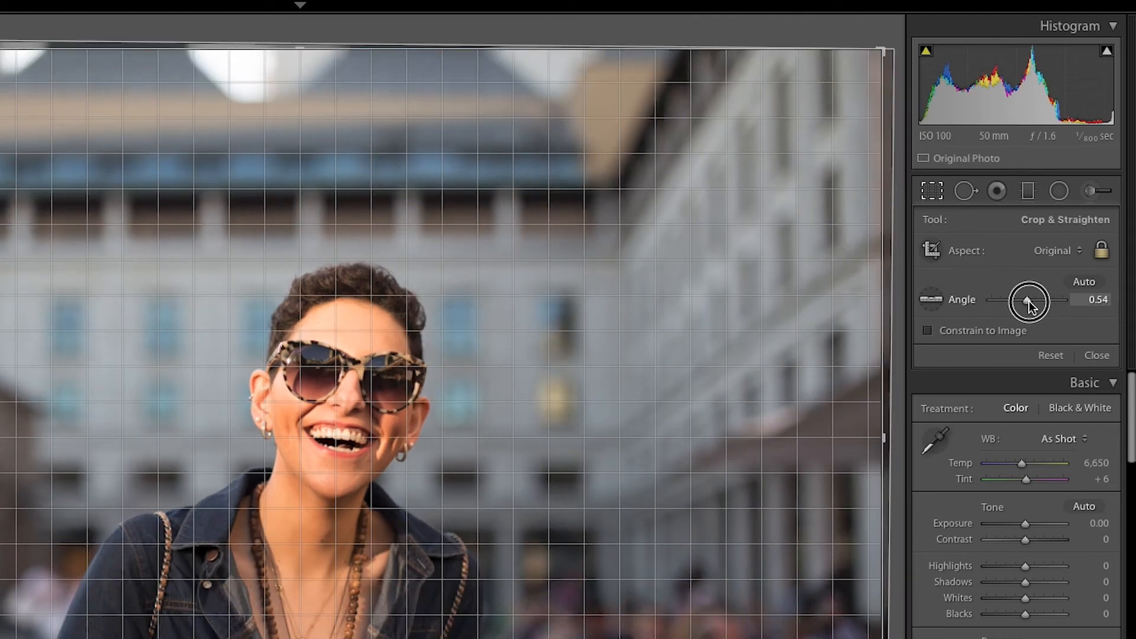
pyautogui.moveTo(1028, 301); pyautogui.dragTo(1028, 301)
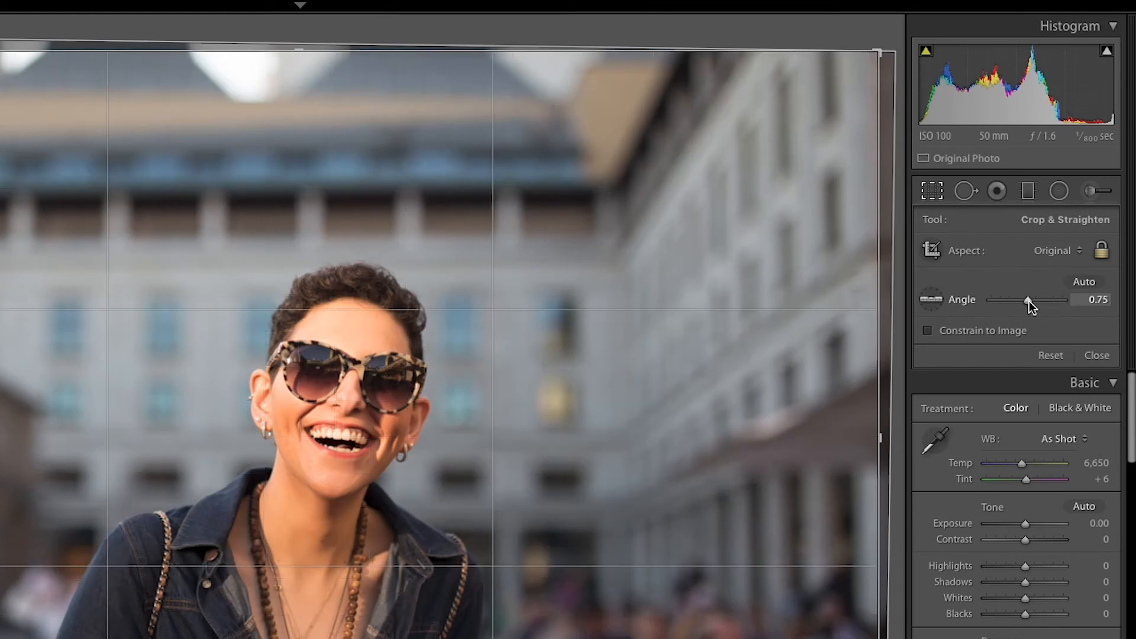
pyautogui.doubleClick(963, 302)
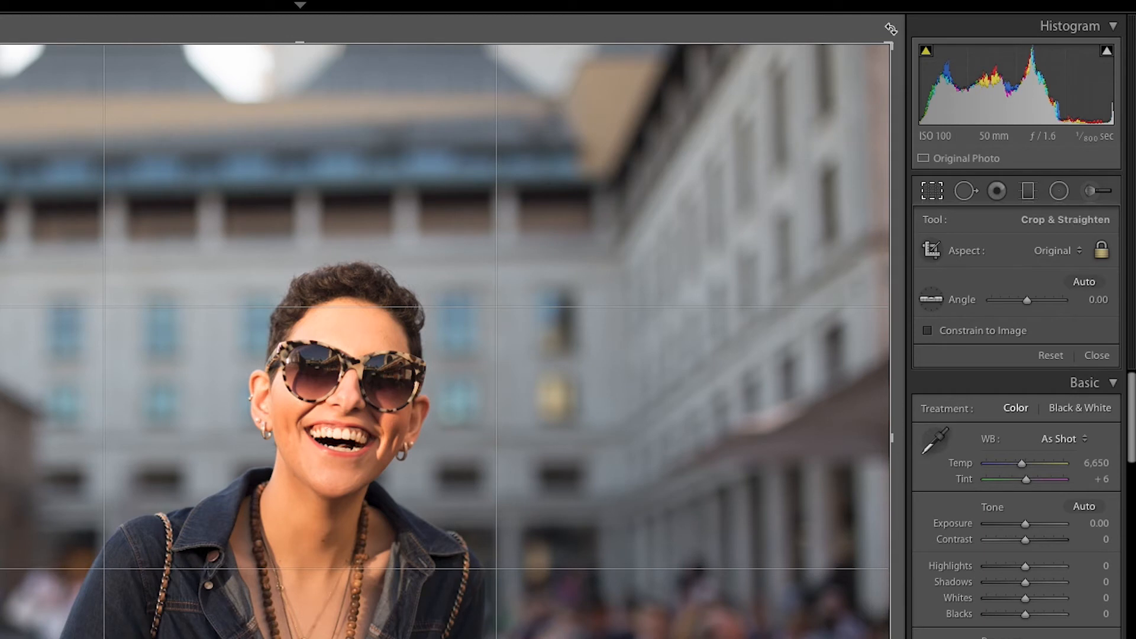
# - Rotate the photo from outside the crop frame's corner until the crop angle is 1.46
pyautogui.moveTo(893, 25)
pyautogui.mouseDown()
pyautogui.moveTo(904, 47)
pyautogui.moveTo(865, 23)
pyautogui.moveTo(892, 44)
pyautogui.mouseUp()
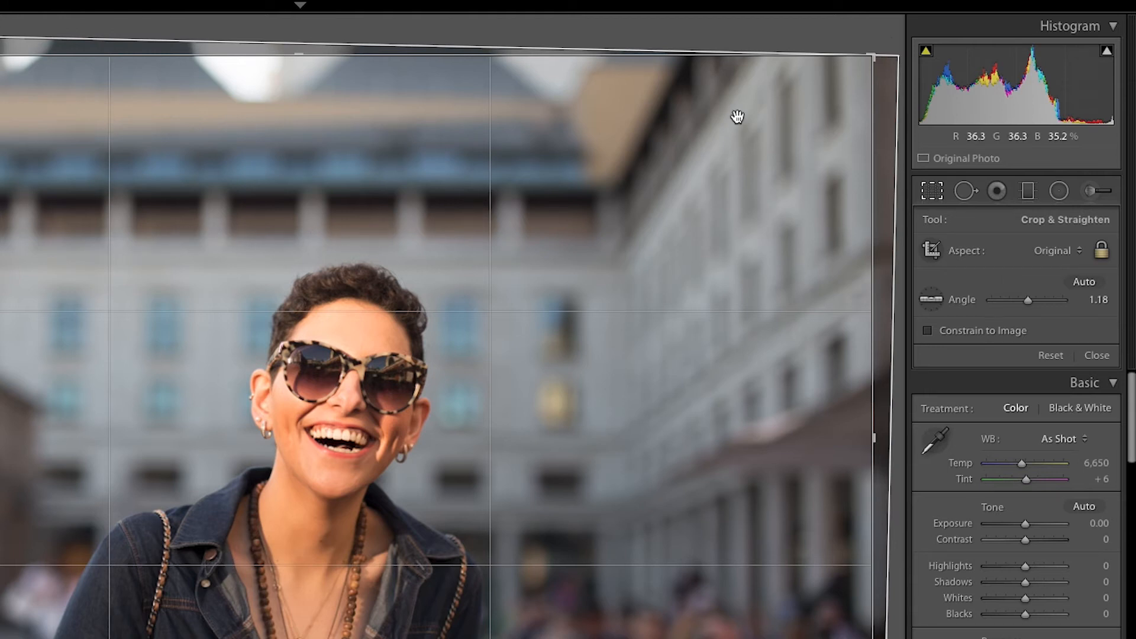
pyautogui.moveTo(882, 46); pyautogui.dragTo(882, 47)
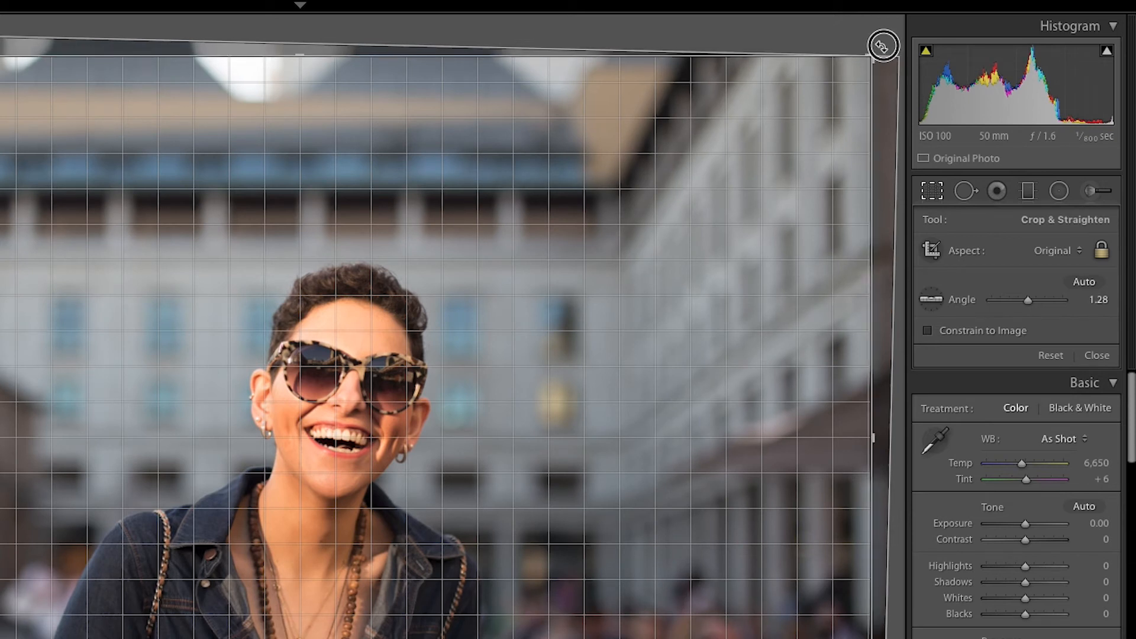
pyautogui.moveTo(881, 46); pyautogui.dragTo(881, 46)
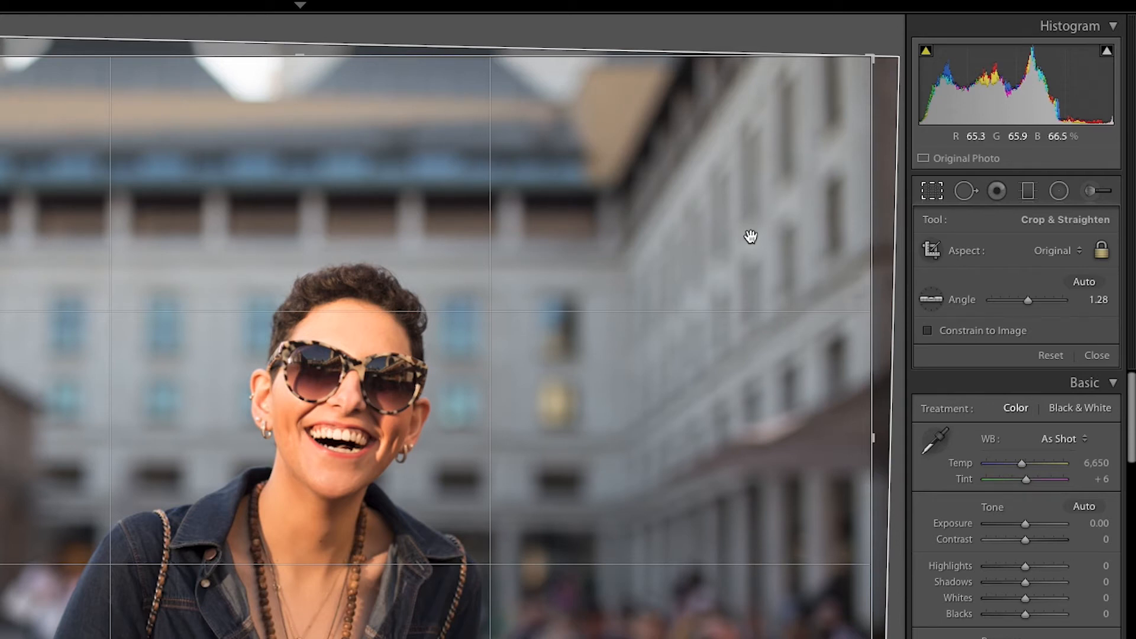
pyautogui.moveTo(881, 34); pyautogui.dragTo(884, 38)
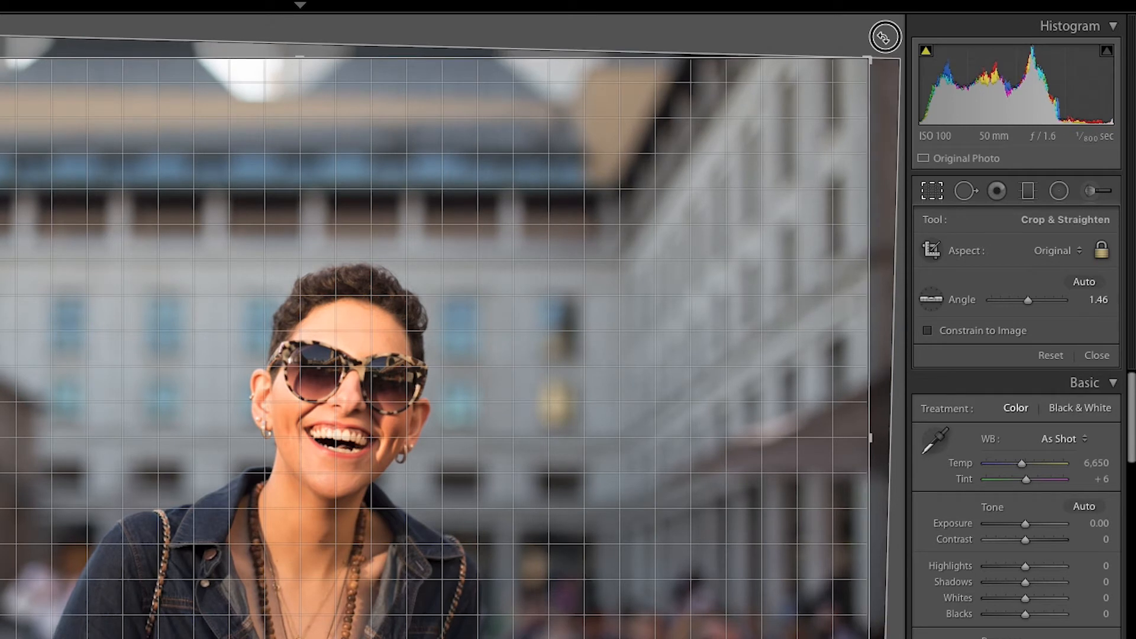
pyautogui.moveTo(884, 37); pyautogui.dragTo(883, 38)
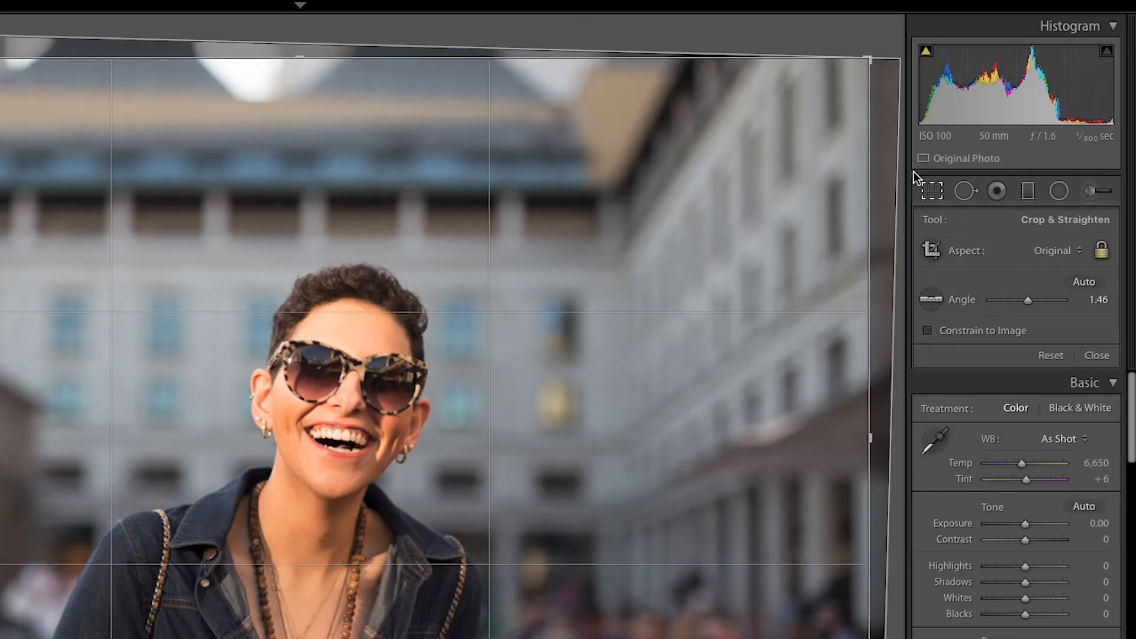
# - Try straightening the photo with a line along the building's horizontal ledge, and undo that angle change
pyautogui.click(934, 301)
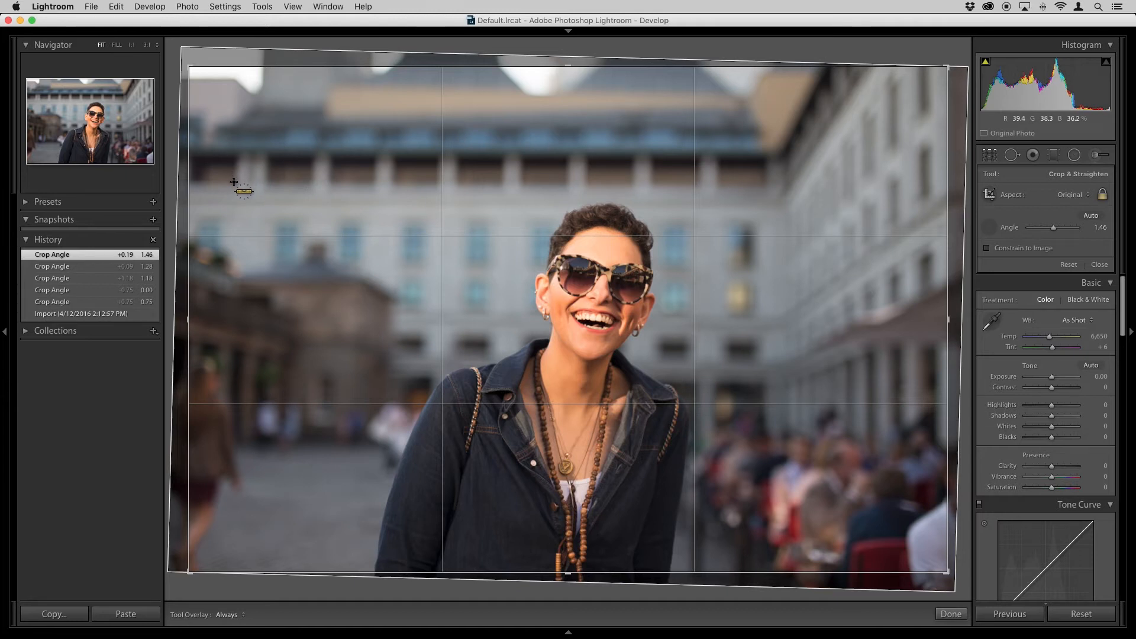
pyautogui.moveTo(294, 182); pyautogui.dragTo(499, 185)
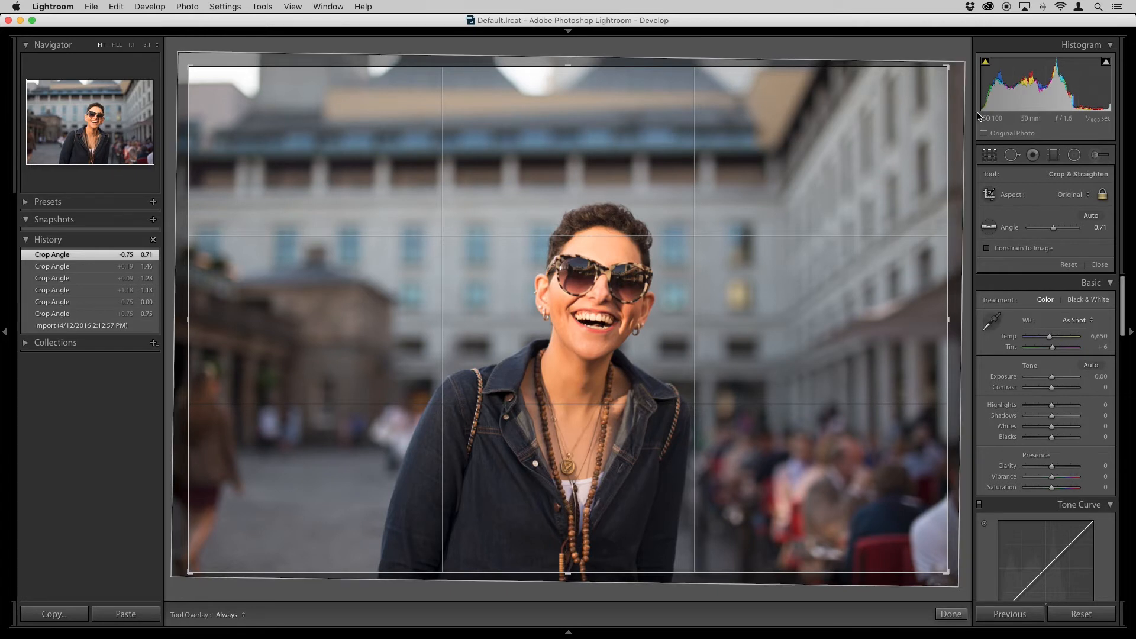
pyautogui.moveTo(956, 55); pyautogui.dragTo(956, 55)
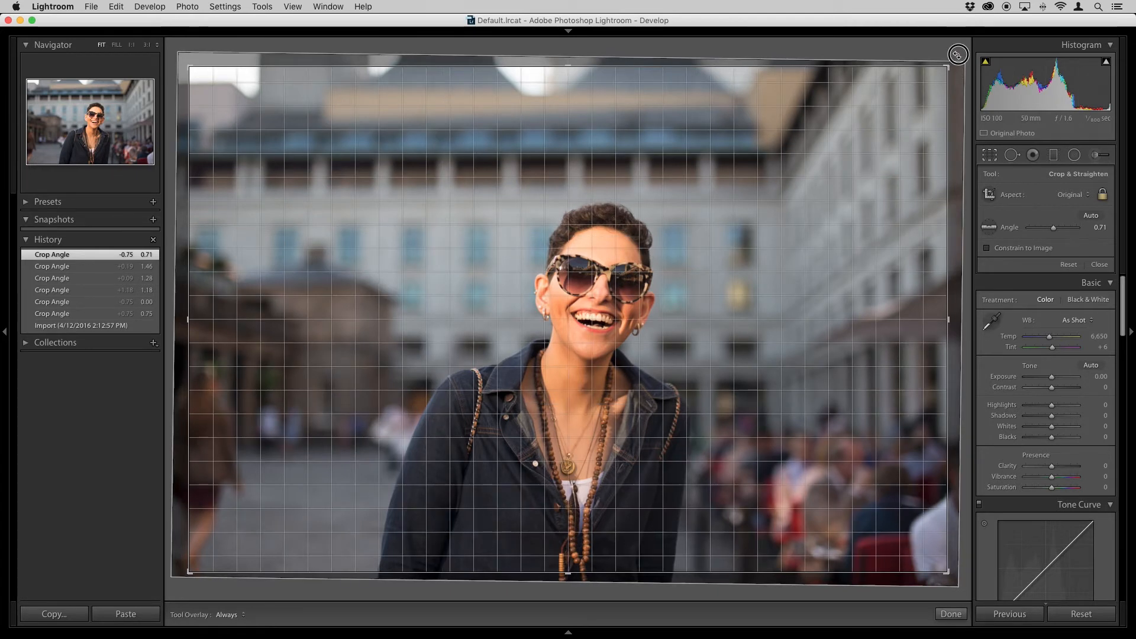
pyautogui.moveTo(957, 55); pyautogui.dragTo(957, 55)
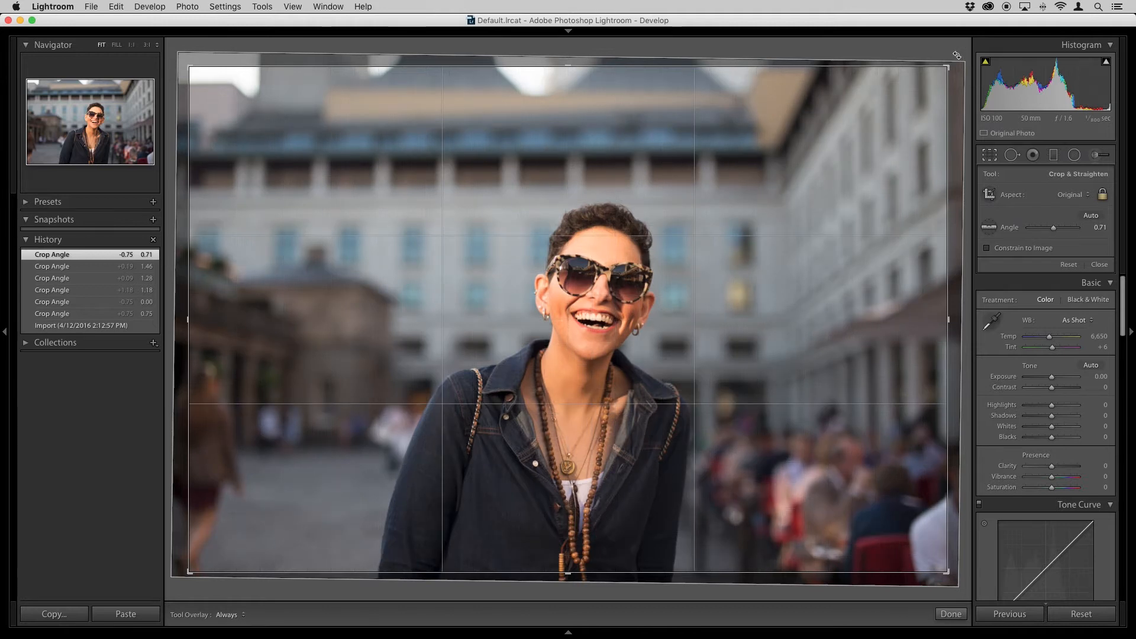
pyautogui.press('super+z')
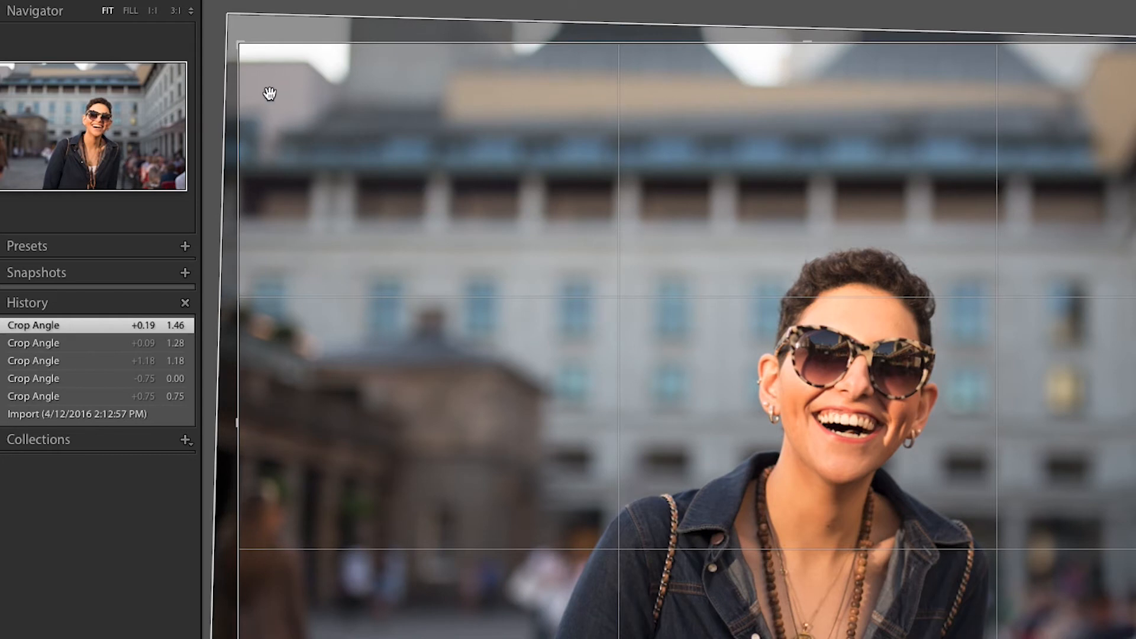
# - Try a tighter crop at the original aspect ratio from the corner and upper edge, repositioning the photo inside the frame
pyautogui.click(241, 46)
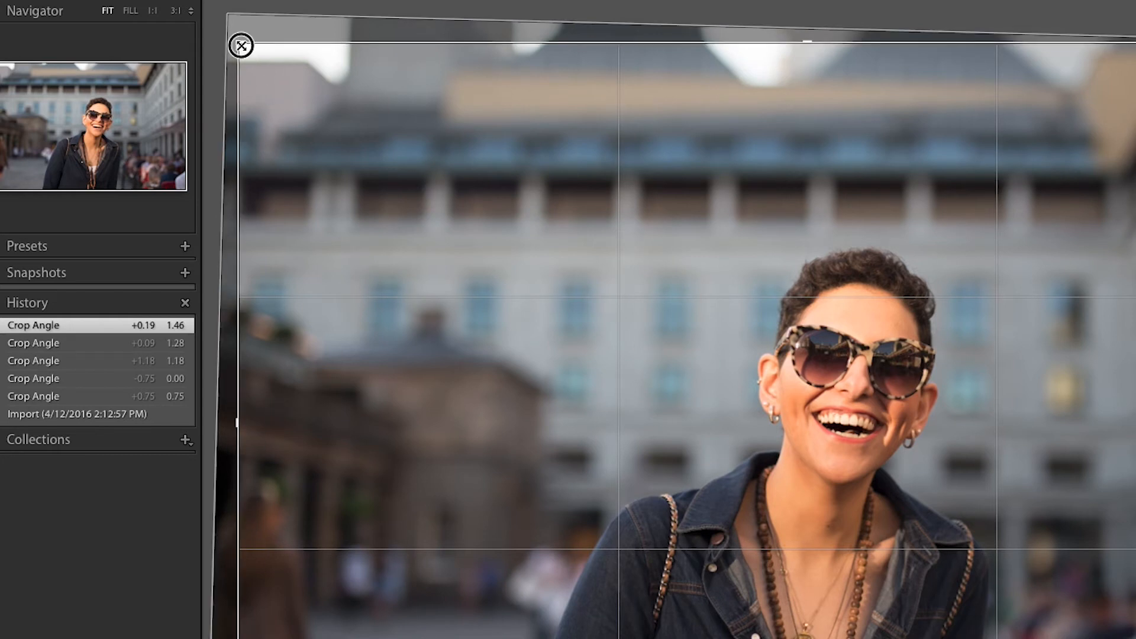
pyautogui.moveTo(241, 46); pyautogui.dragTo(246, 47)
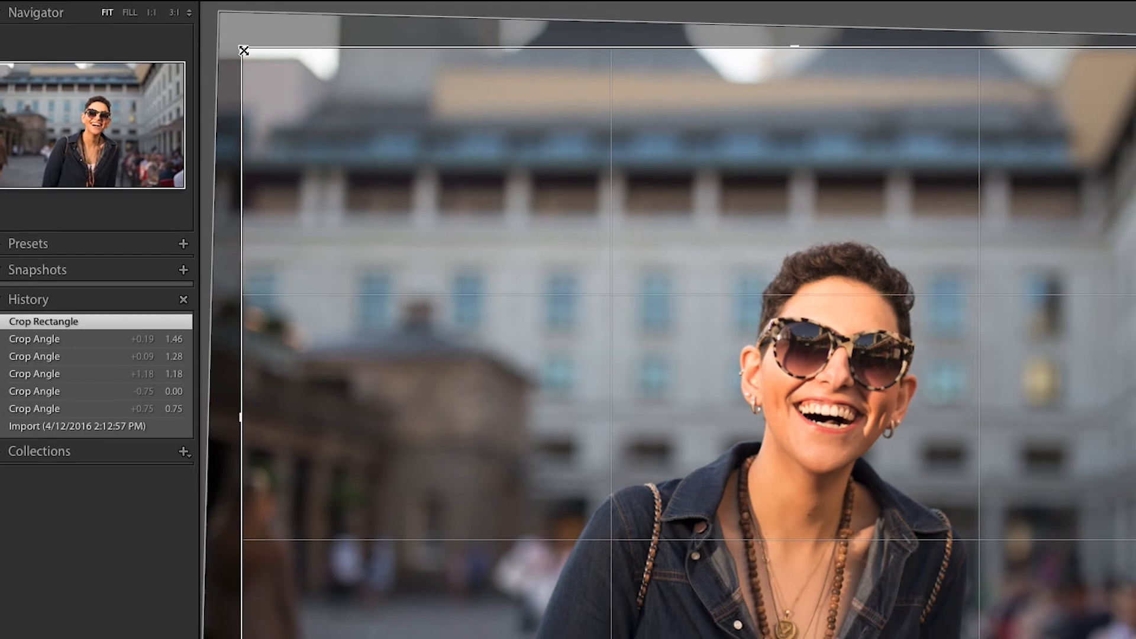
pyautogui.moveTo(247, 48); pyautogui.dragTo(214, 90)
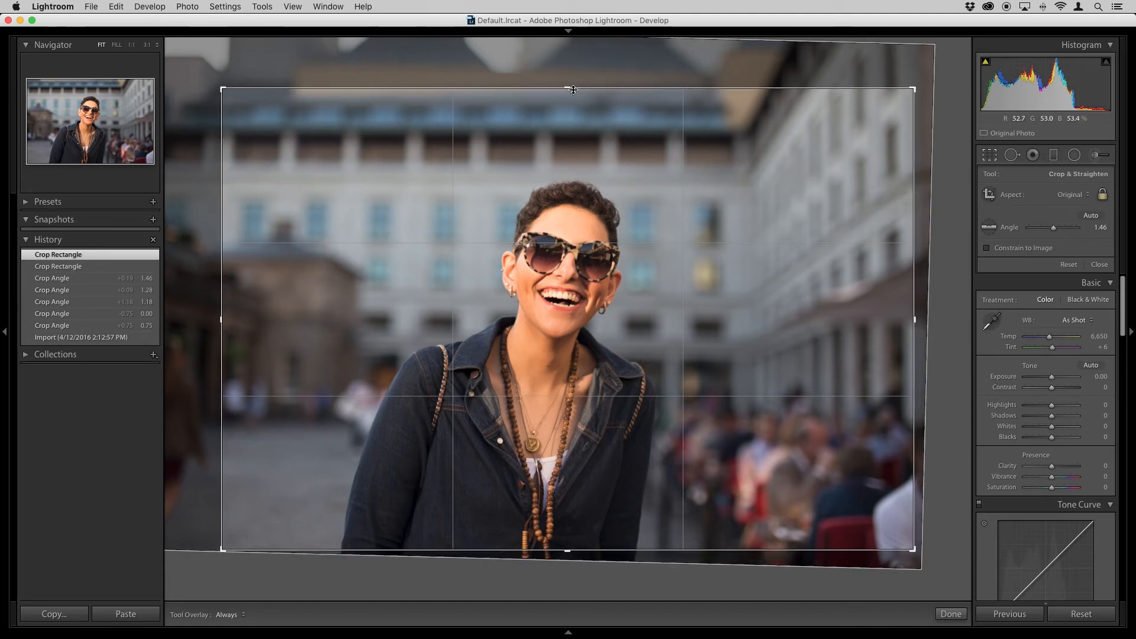
pyautogui.moveTo(569, 89)
pyautogui.mouseDown()
pyautogui.moveTo(568, 107)
pyautogui.moveTo(567, 93)
pyautogui.mouseUp()
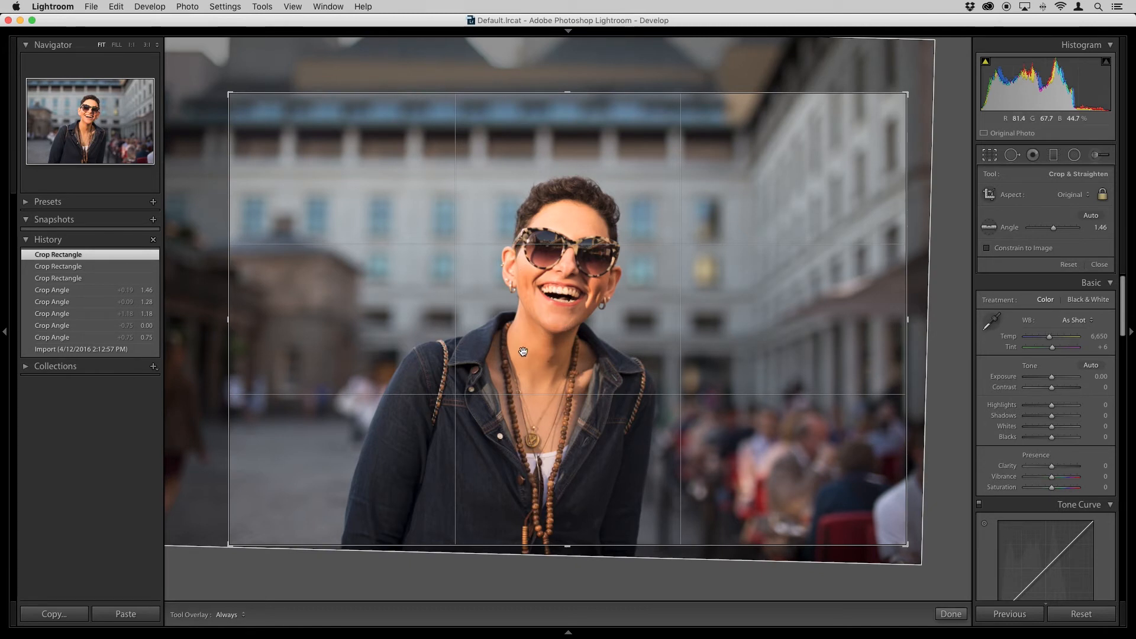
pyautogui.moveTo(521, 356); pyautogui.dragTo(491, 338)
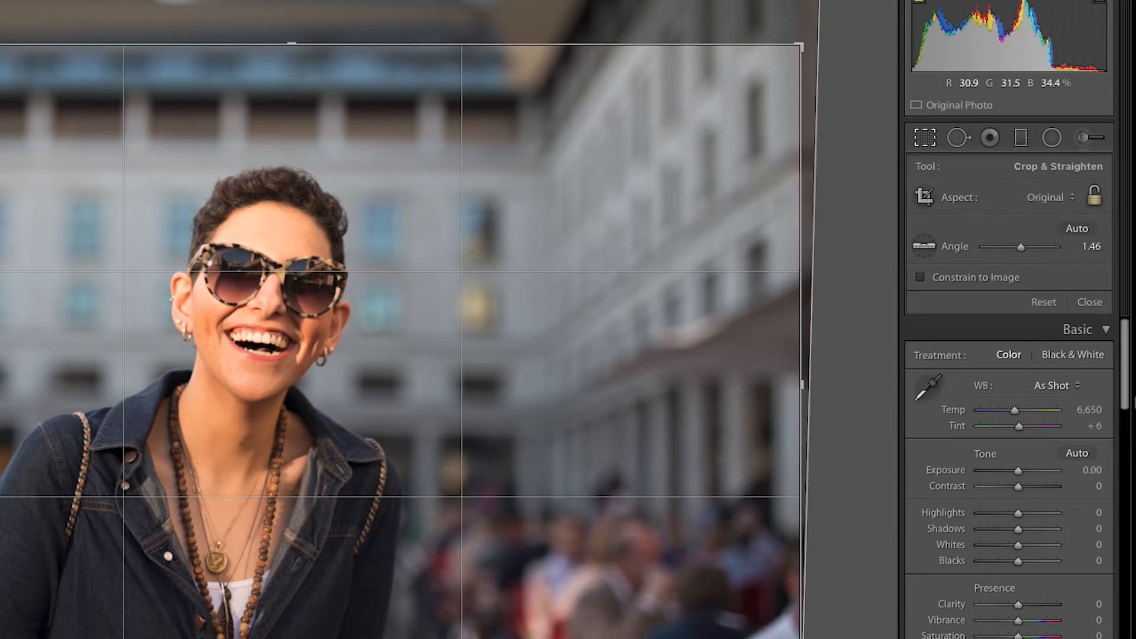
# - Try lowering the crop's upper edge with the aspect ratio unlocked, and restore the Original aspect preset
pyautogui.moveTo(290, 44); pyautogui.dragTo(290, 67)
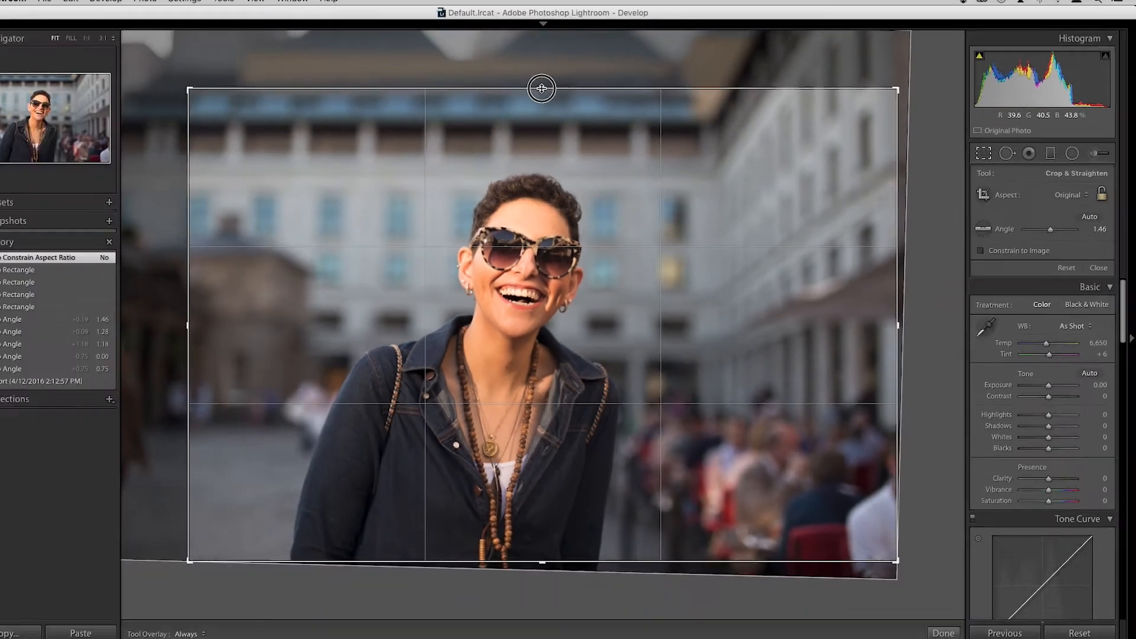
pyautogui.moveTo(567, 108)
pyautogui.mouseDown()
pyautogui.moveTo(568, 153)
pyautogui.moveTo(563, 99)
pyautogui.mouseUp()
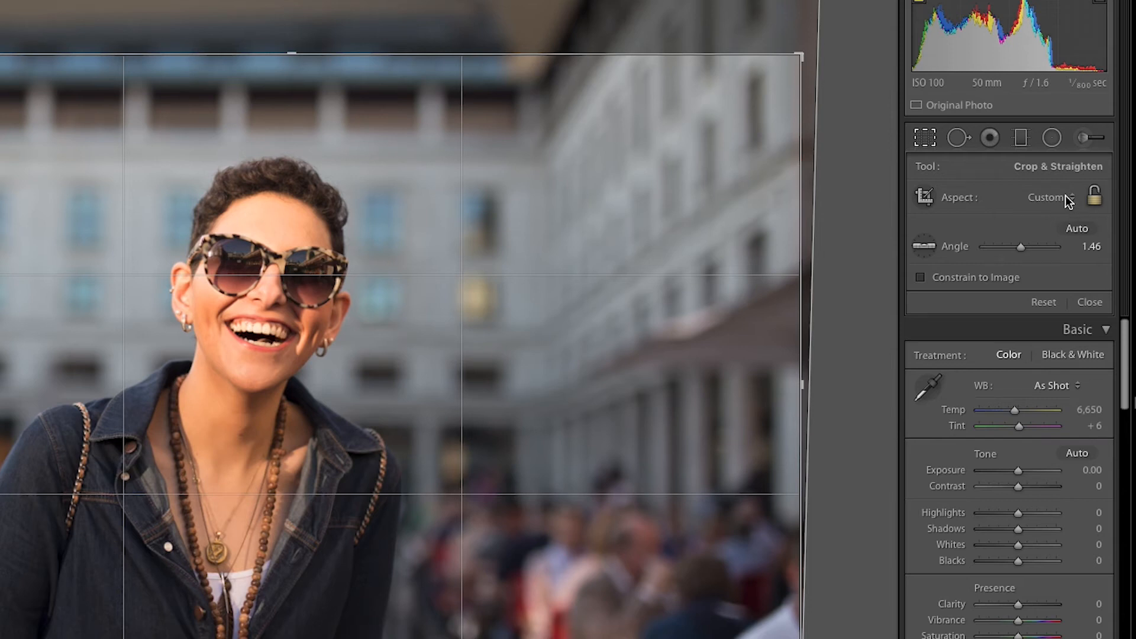
pyautogui.click(1068, 200)
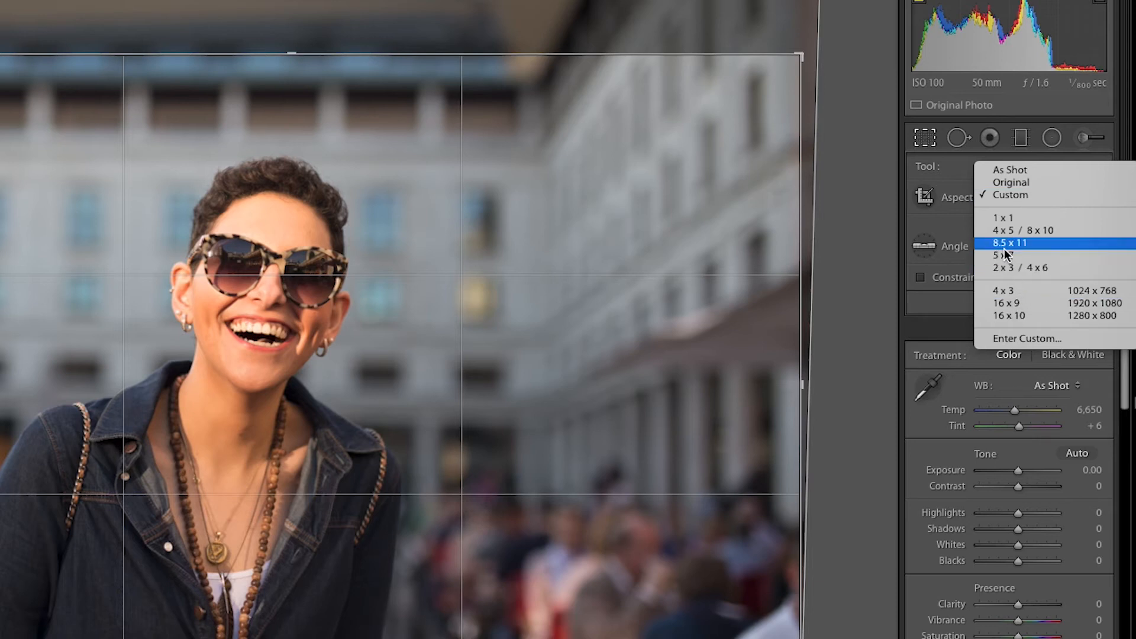
pyautogui.click(1010, 181)
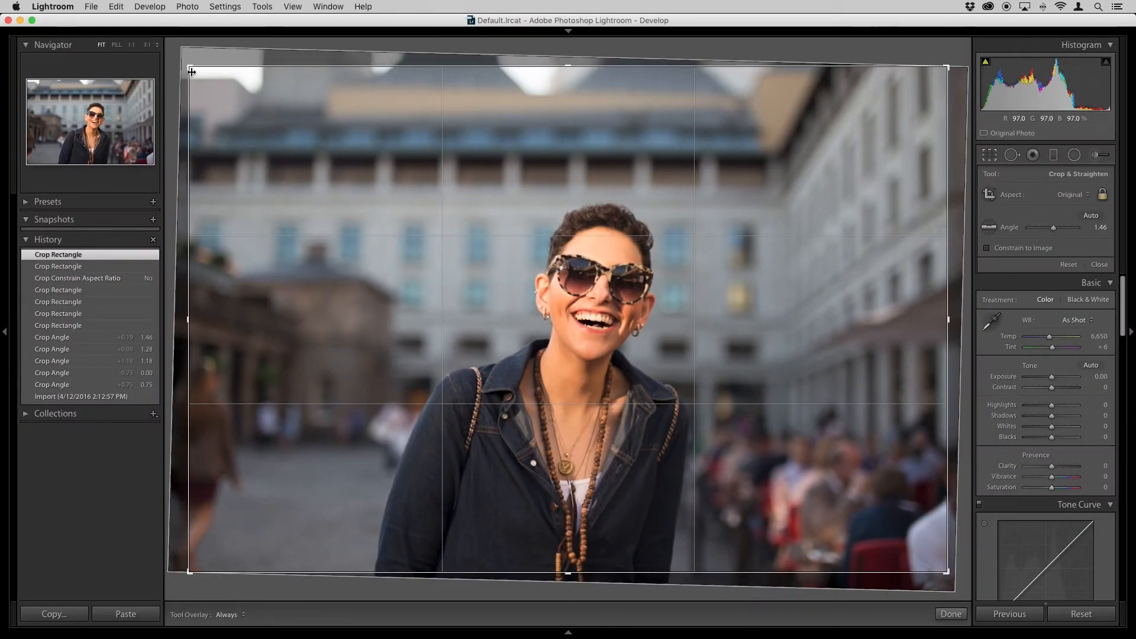
# - Tighten the crop around the person from its upper-left corner and shift the photo slightly left within the frame
pyautogui.moveTo(187, 69); pyautogui.dragTo(246, 144)
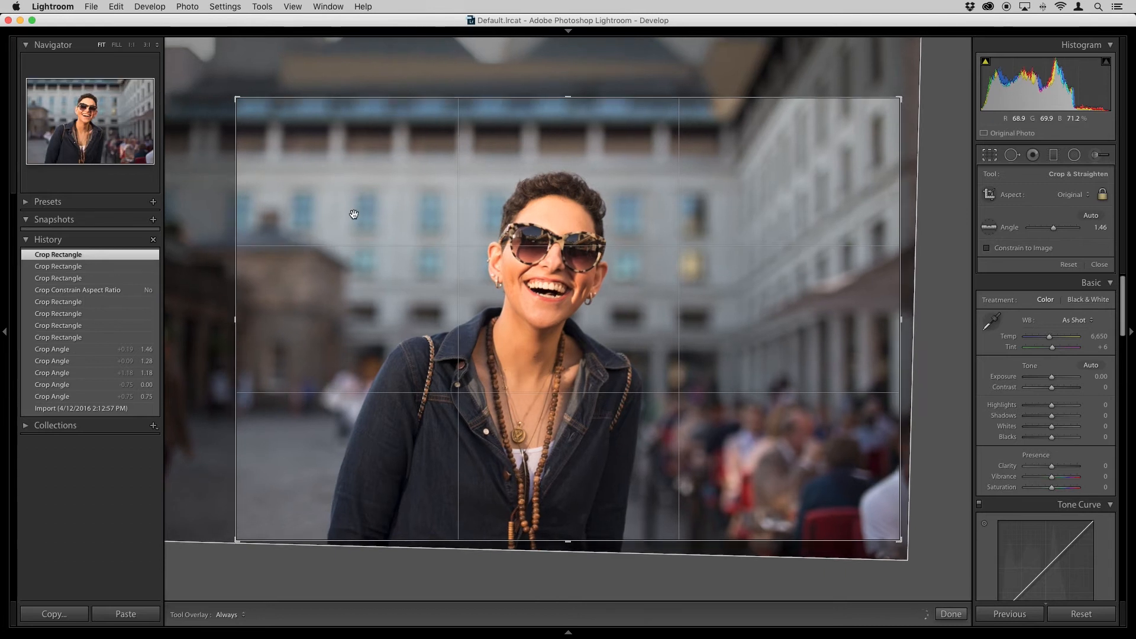
pyautogui.moveTo(352, 213); pyautogui.dragTo(327, 215)
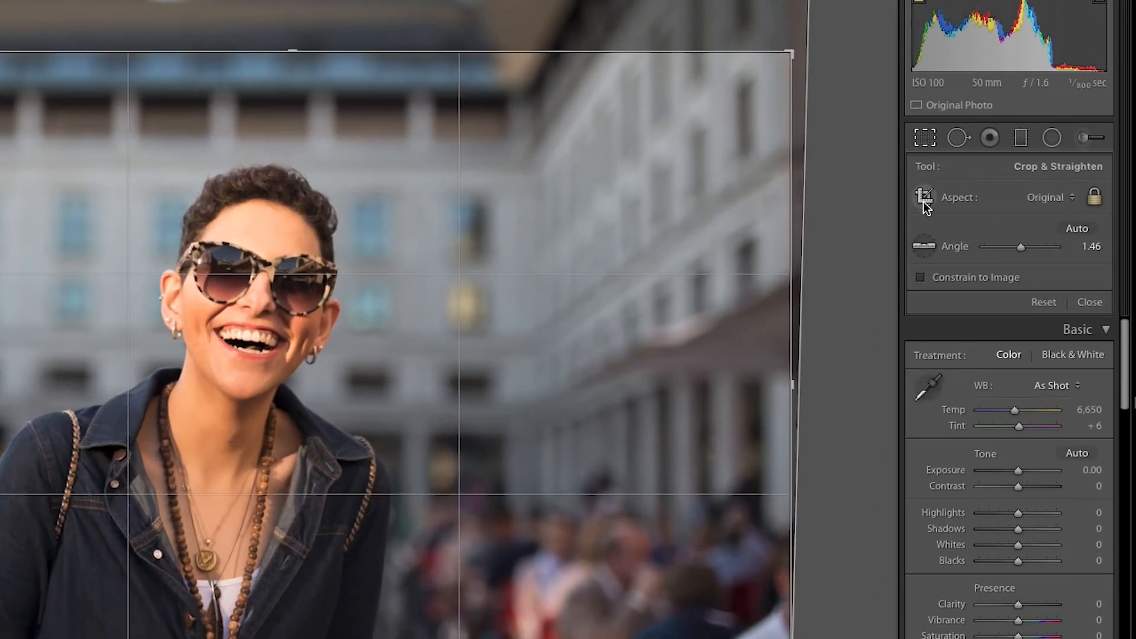
# - Try drawing a new portrait-format crop around the person and repositioning it, and undo both changes
pyautogui.click(924, 199)
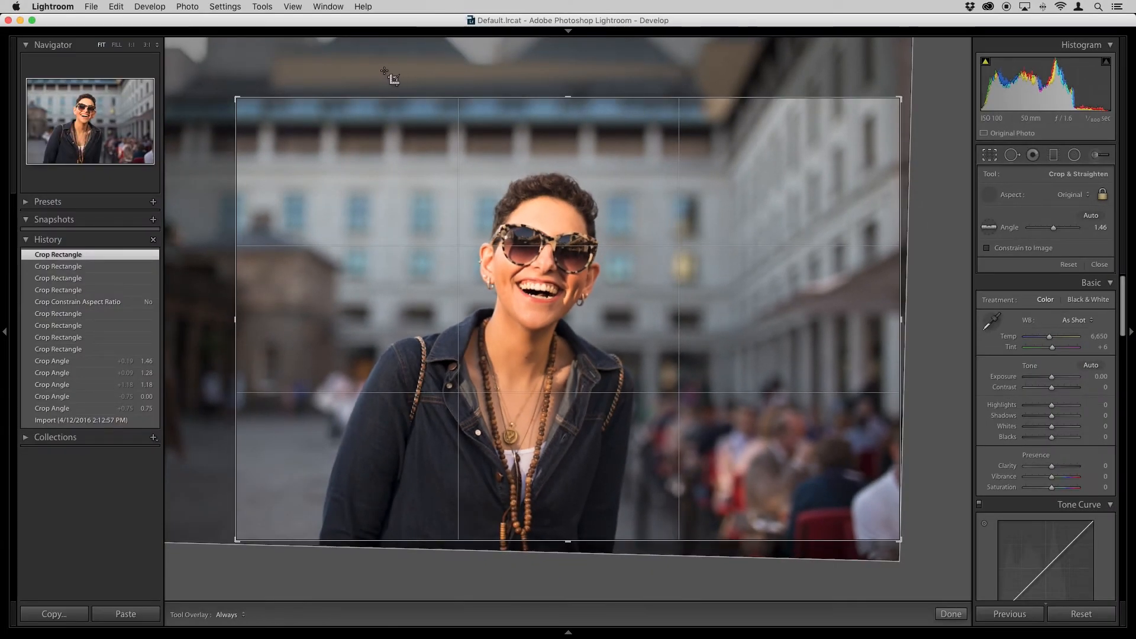
pyautogui.moveTo(356, 66); pyautogui.dragTo(787, 529)
pyautogui.moveTo(541, 420); pyautogui.dragTo(565, 360)
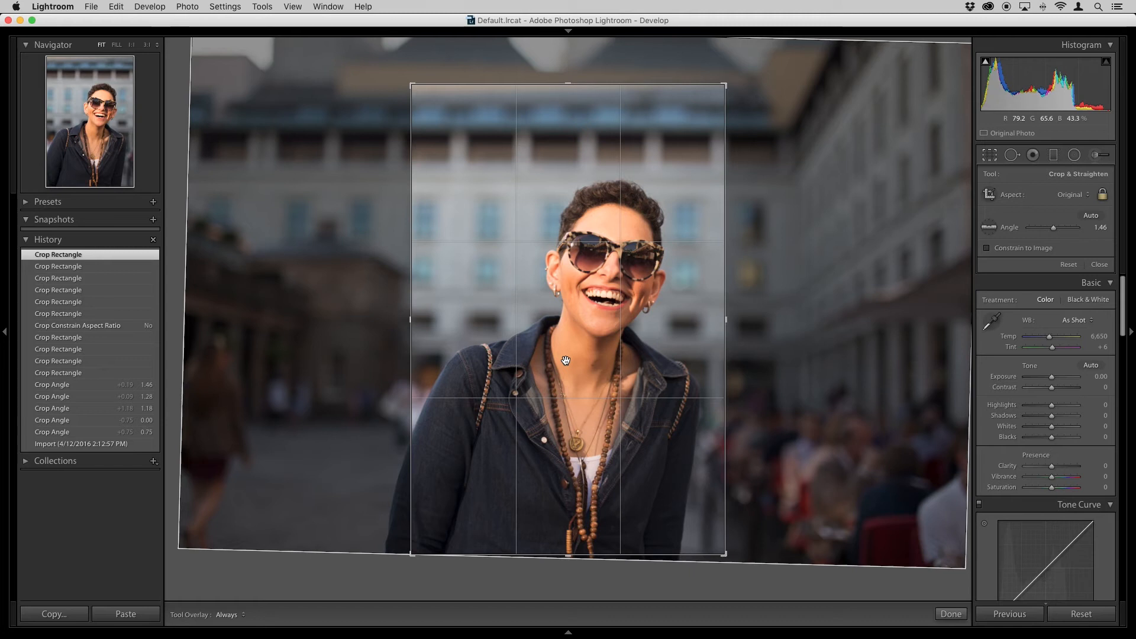
pyautogui.press('super+z')
pyautogui.press('super+z')
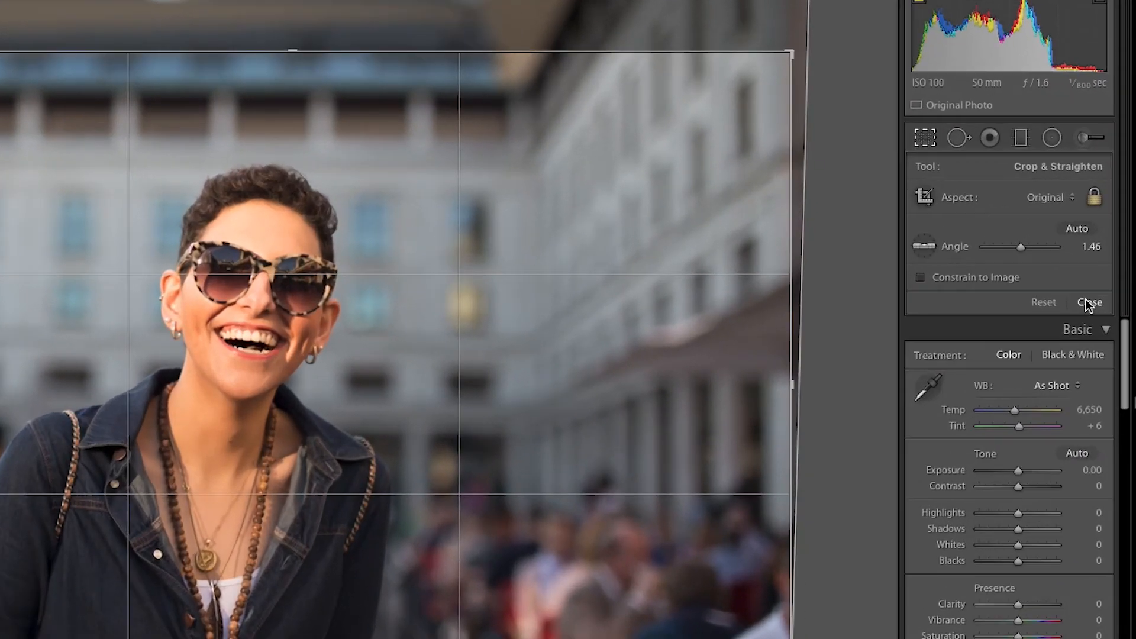
# - Apply the crop, reopen it to review the retained area outside the frame, and close it again
pyautogui.click(1089, 302)
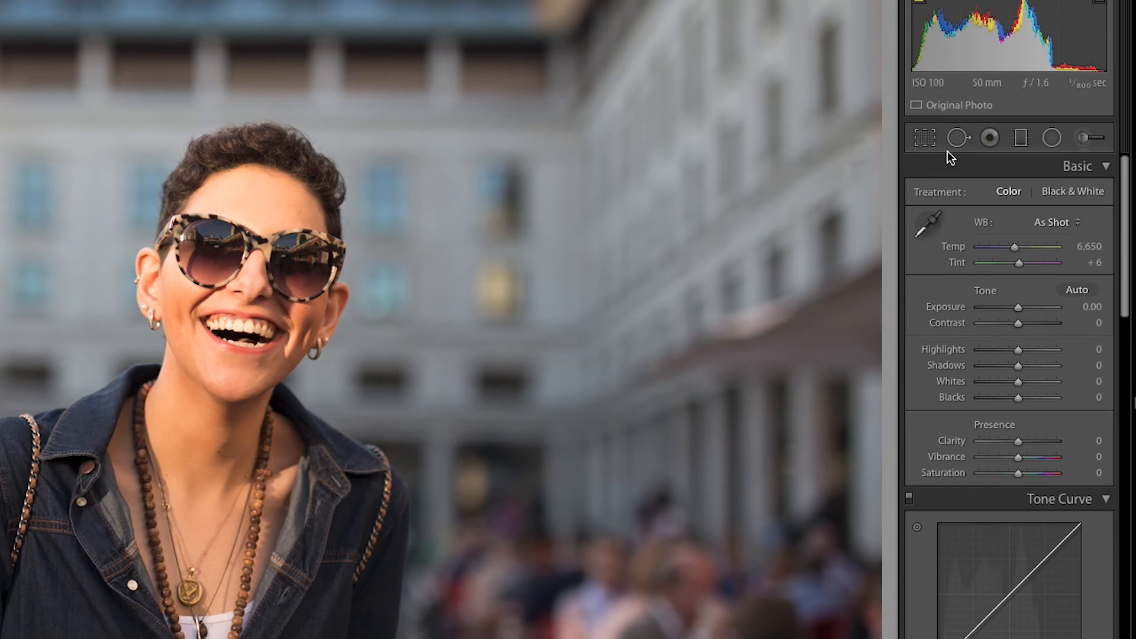
pyautogui.click(925, 138)
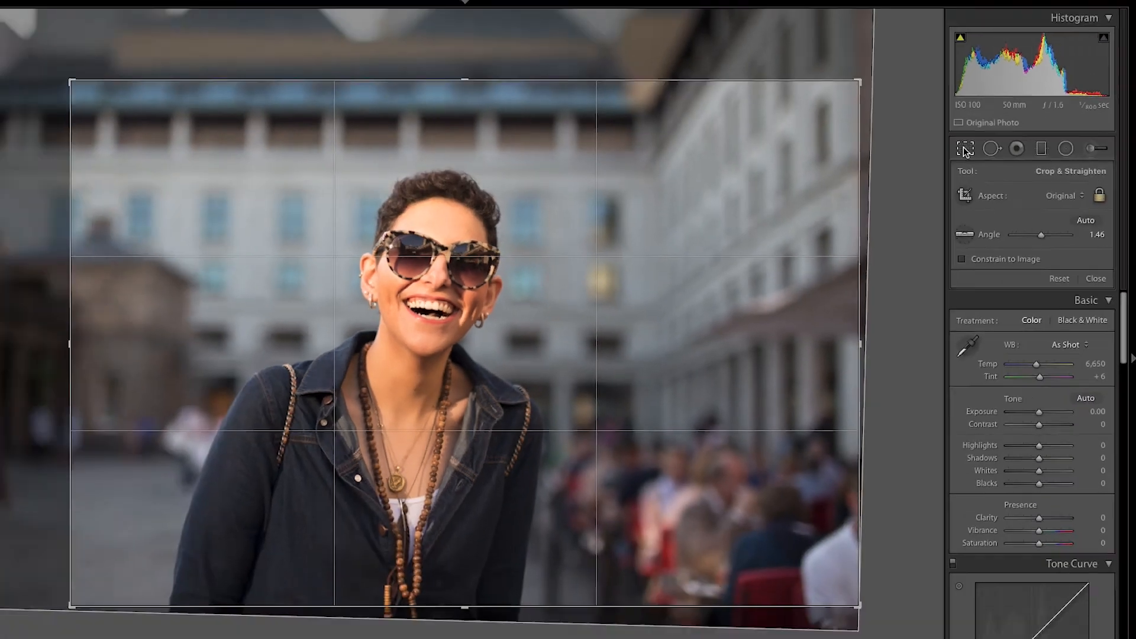
pyautogui.click(924, 140)
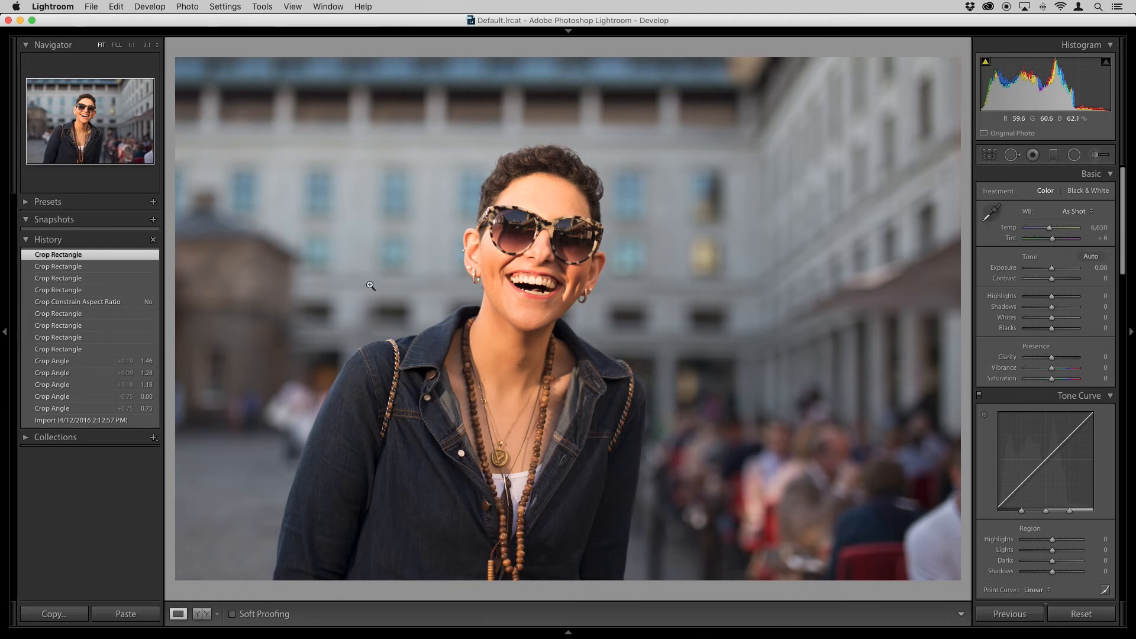
# - Compare the original import state with the cropped photo in History, returning to the latest Crop Rectangle state
pyautogui.click(53, 421)
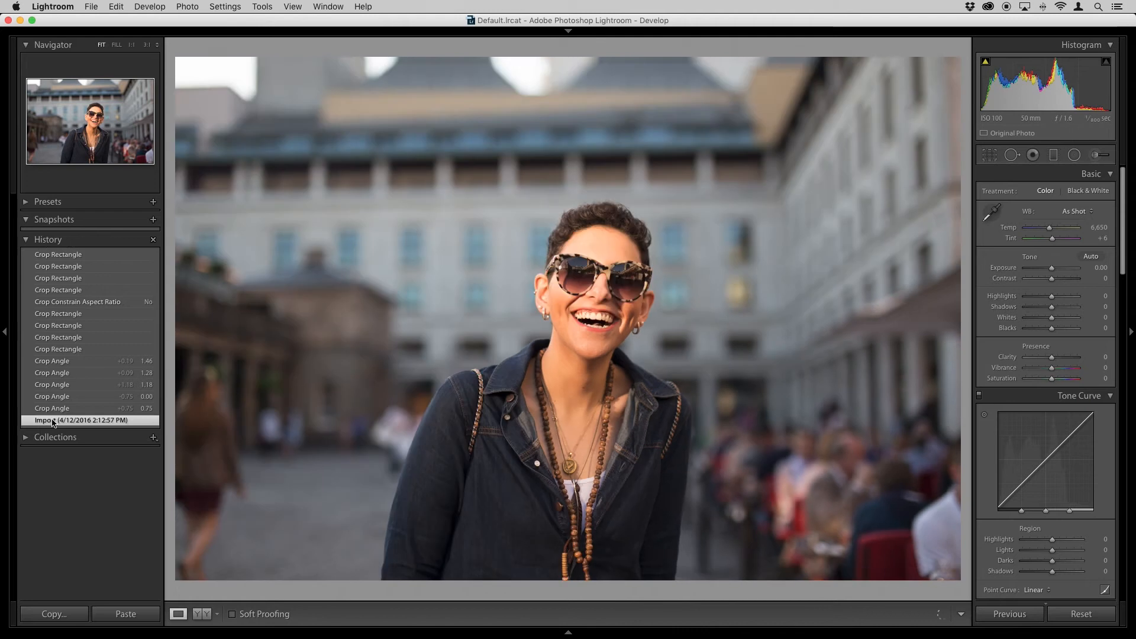
pyautogui.click(71, 259)
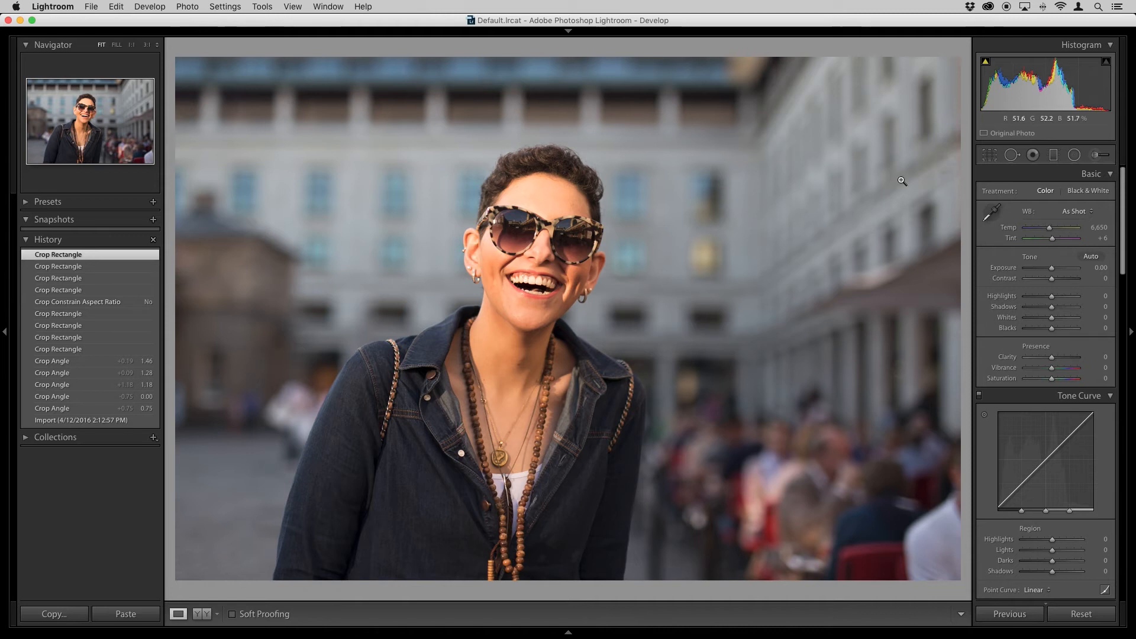
# - Start the Spot Removal tool in Heal mode on the person's face, with the brush Size at 77 and Feather at 35
pyautogui.click(1012, 156)
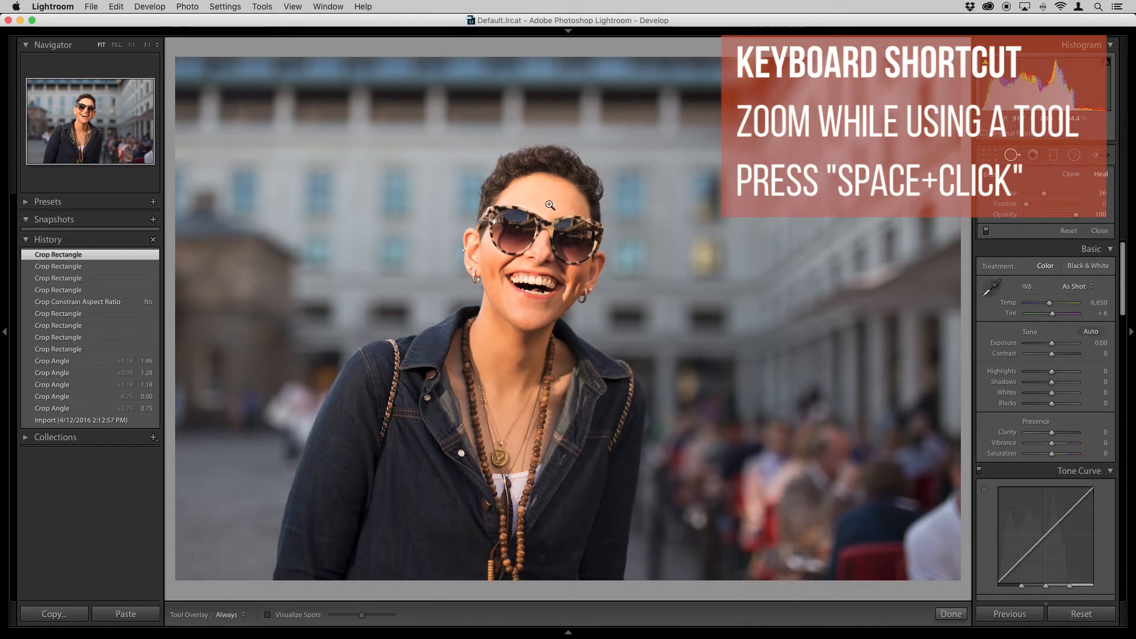
pyautogui.click(545, 211)
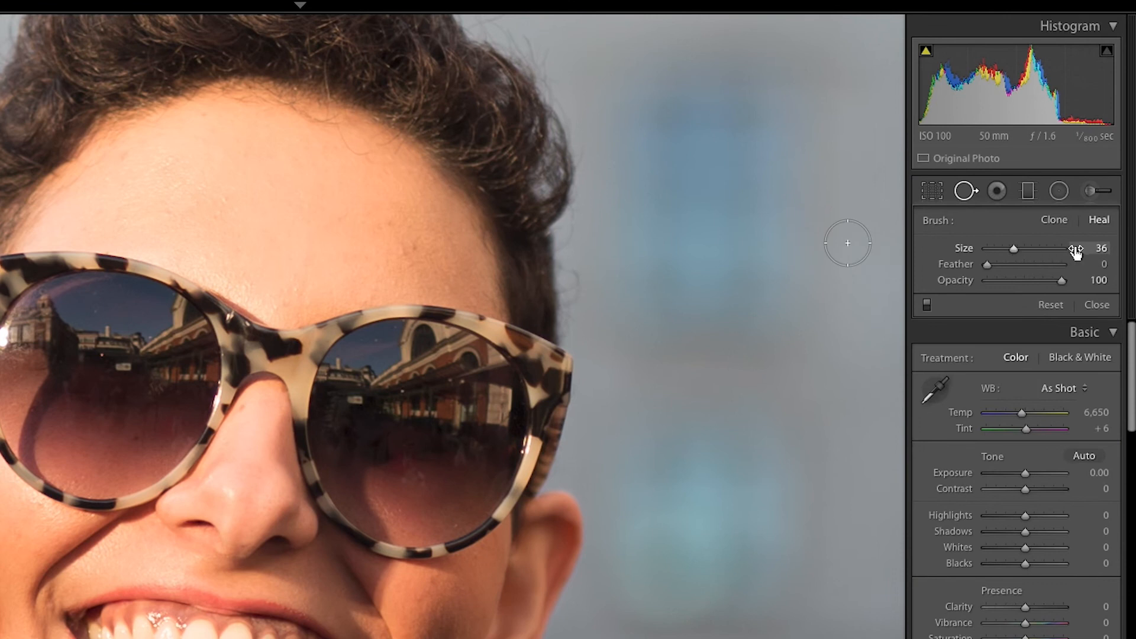
pyautogui.moveTo(1014, 248)
pyautogui.mouseDown()
pyautogui.moveTo(1048, 249)
pyautogui.moveTo(1004, 253)
pyautogui.moveTo(989, 268)
pyautogui.moveTo(1003, 272)
pyautogui.mouseUp()
pyautogui.moveTo(1009, 273); pyautogui.dragTo(1044, 250)
pyautogui.click(1023, 250)
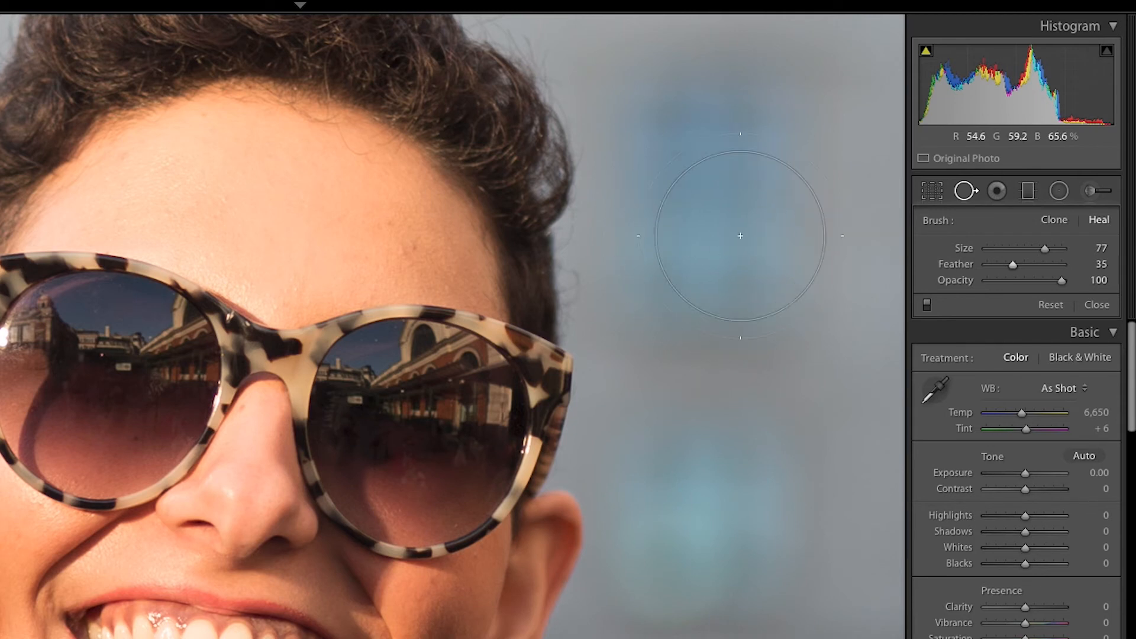
# - Try a harder healing brush with Feather 0 and Opacity 53, and restore the Opacity to 100
pyautogui.moveTo(1013, 264); pyautogui.dragTo(1054, 264)
pyautogui.click(987, 264)
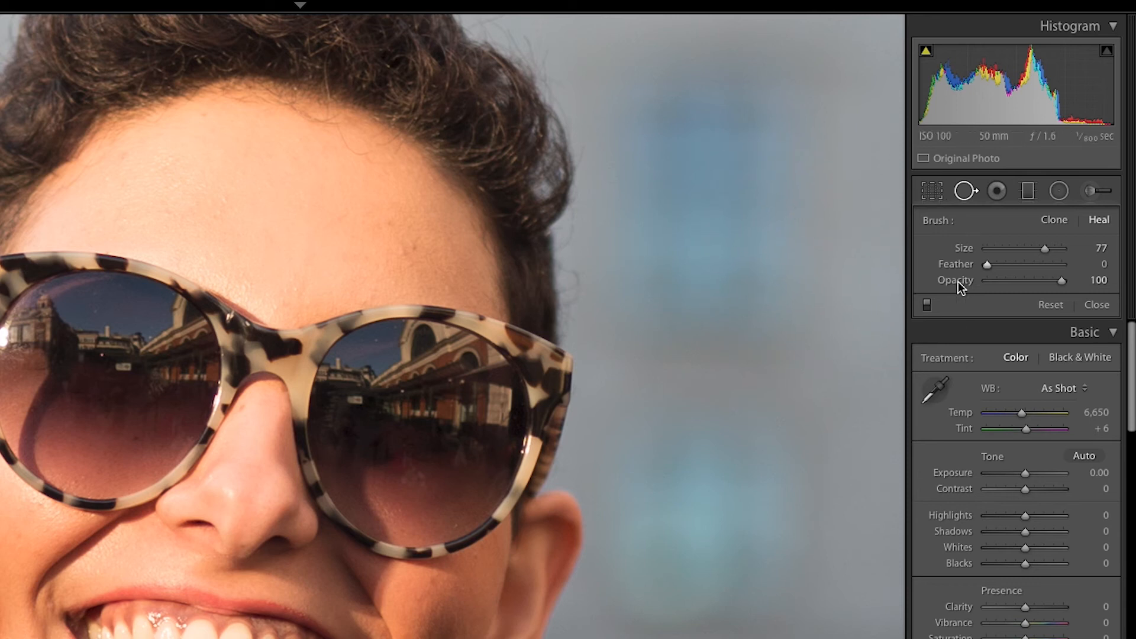
pyautogui.click(1028, 282)
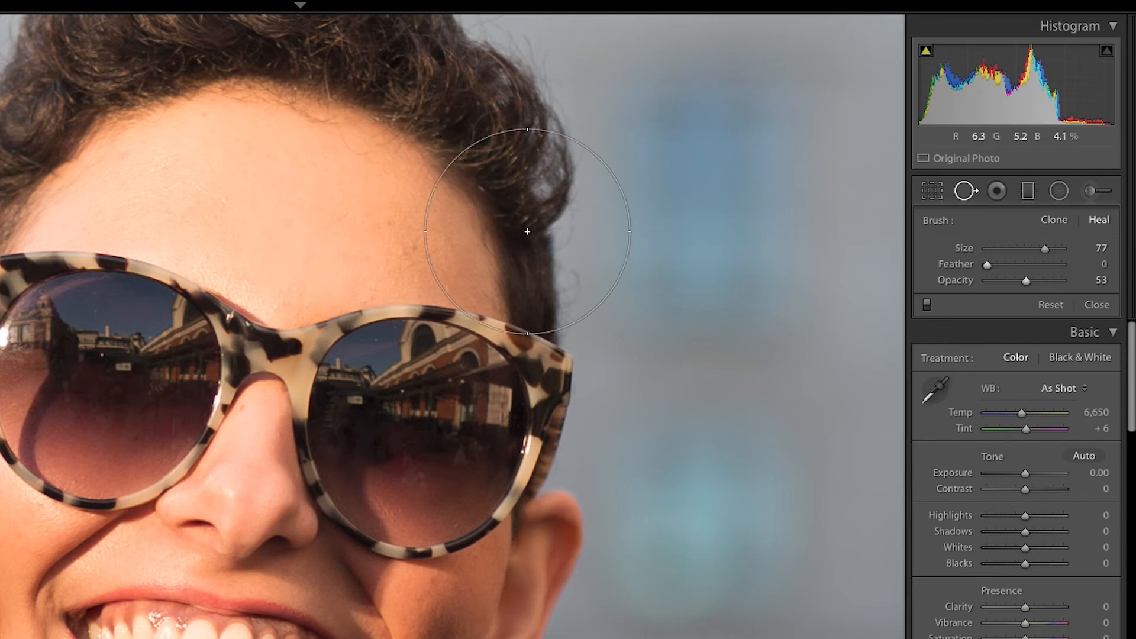
pyautogui.click(1064, 282)
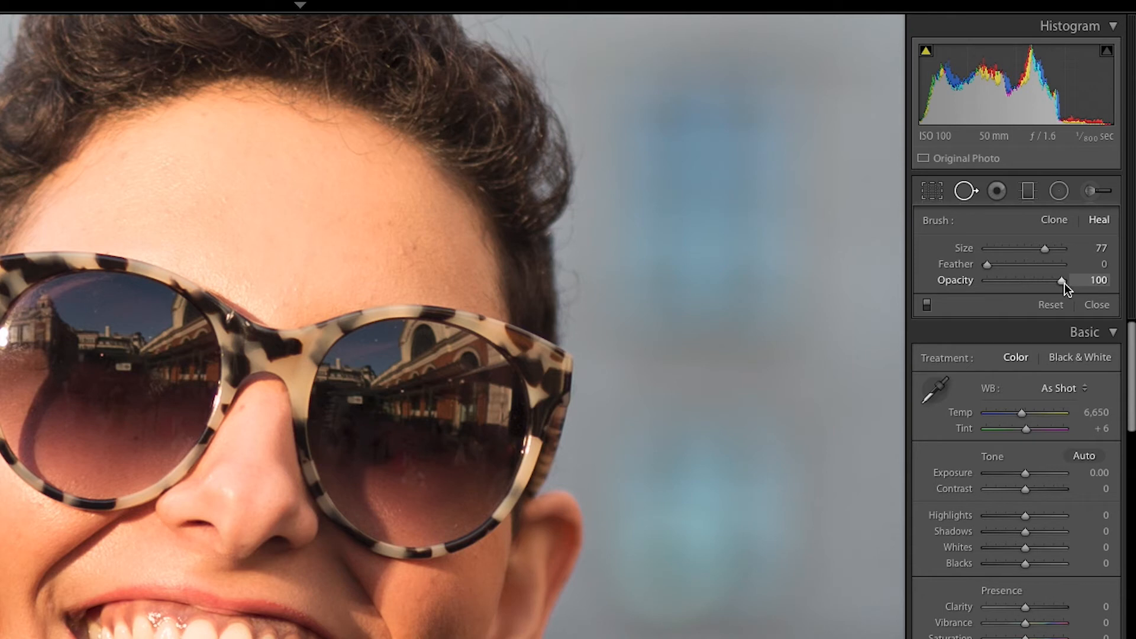
# - Set the healing brush to Feather 26 and Size 21, and heal the blemish on the forehead above the right-hand sunglass lens
pyautogui.click(999, 266)
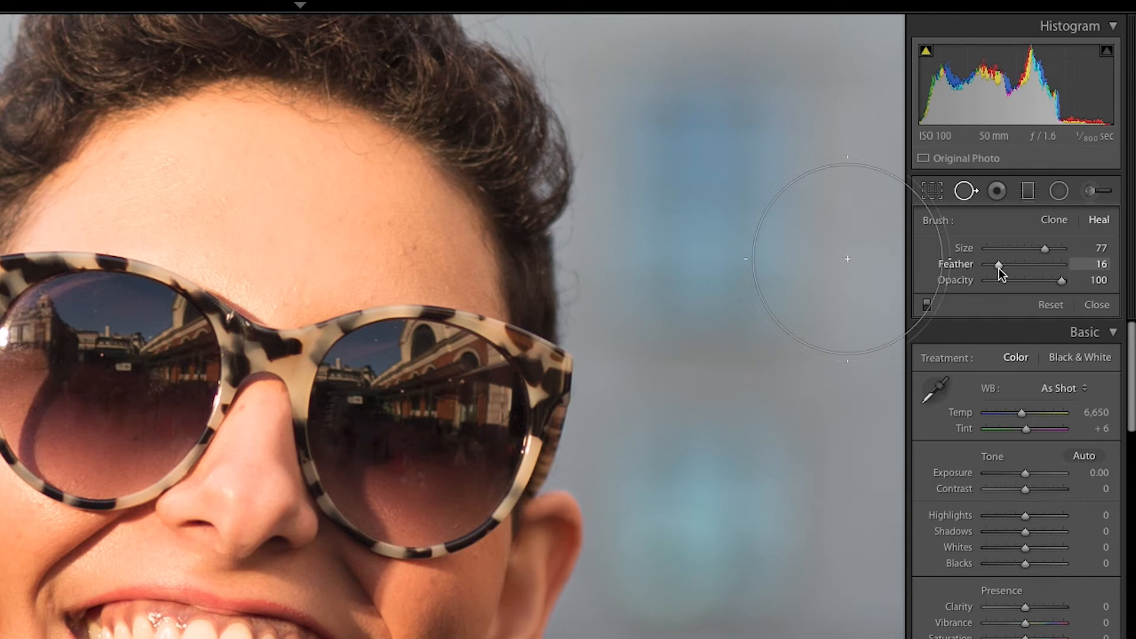
pyautogui.click(1005, 265)
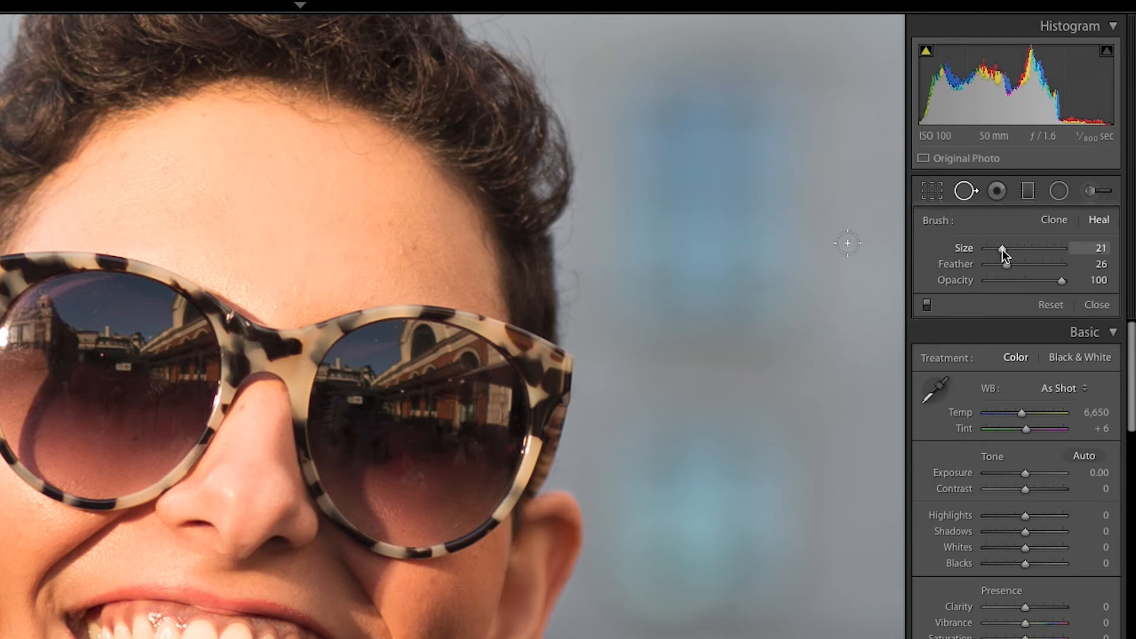
pyautogui.click(998, 249)
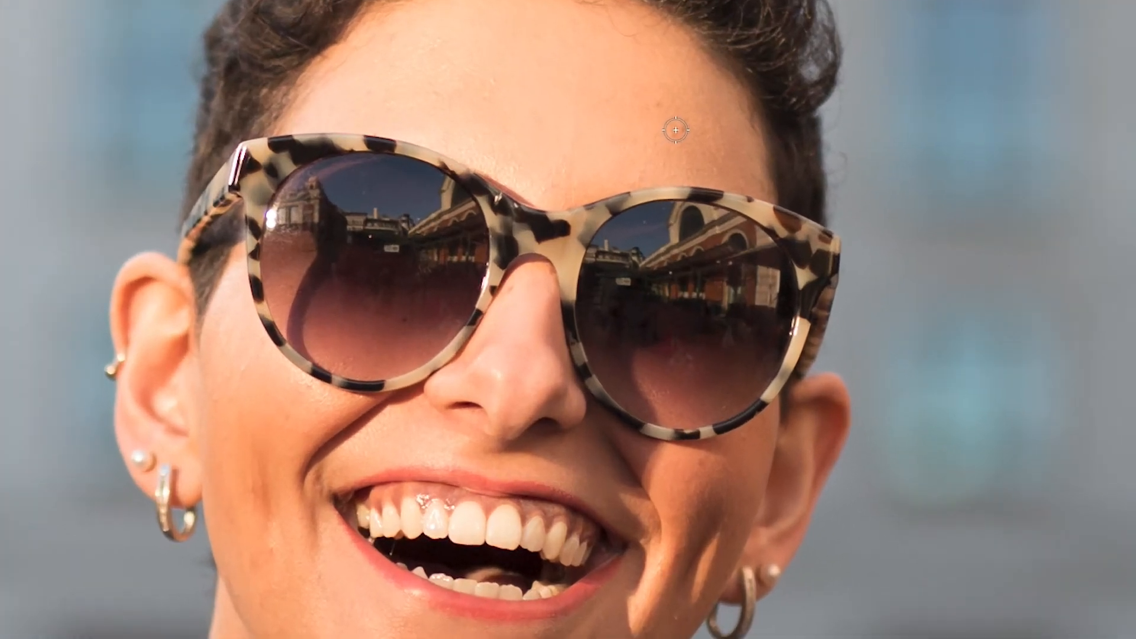
pyautogui.click(674, 129)
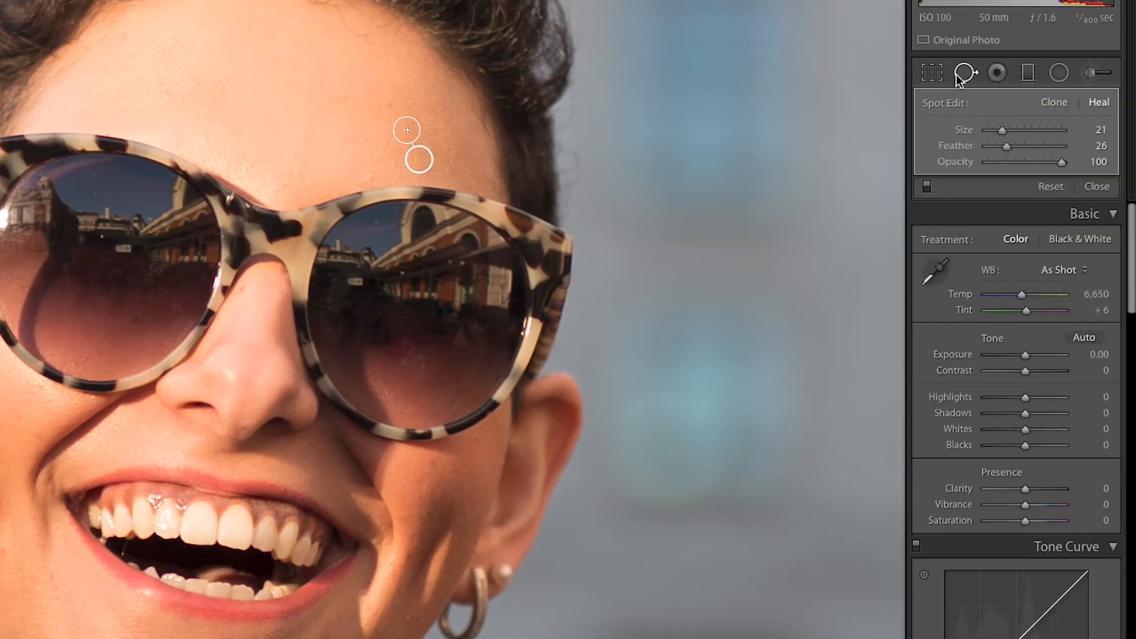
# - Close and reopen Spot Removal, and switch its correction off and on to compare the healed forehead
pyautogui.click(957, 73)
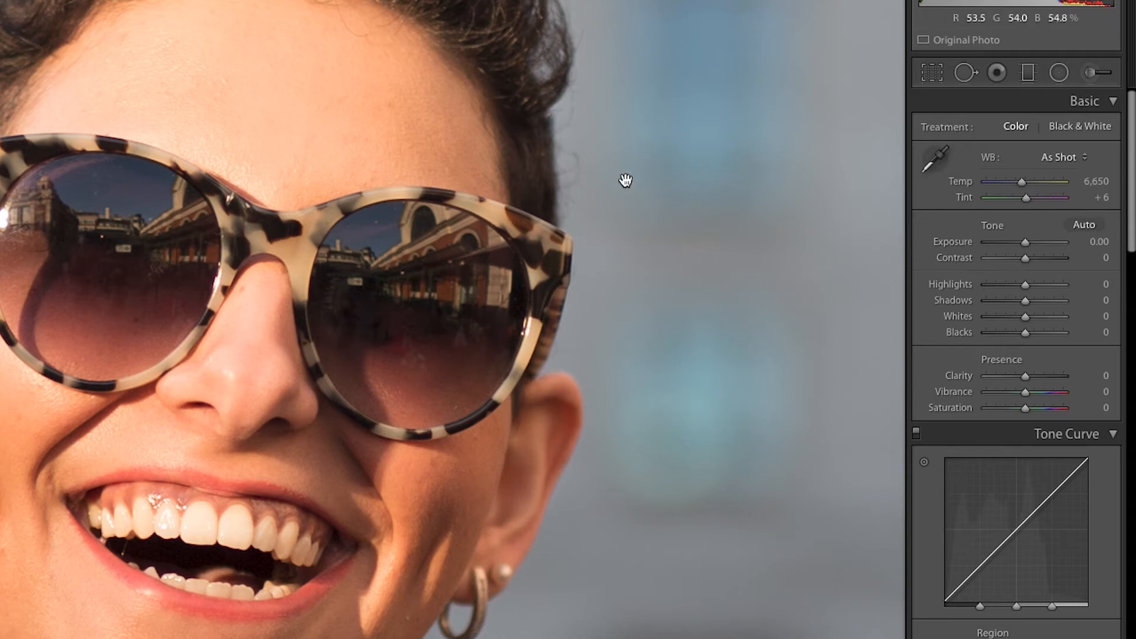
pyautogui.click(965, 74)
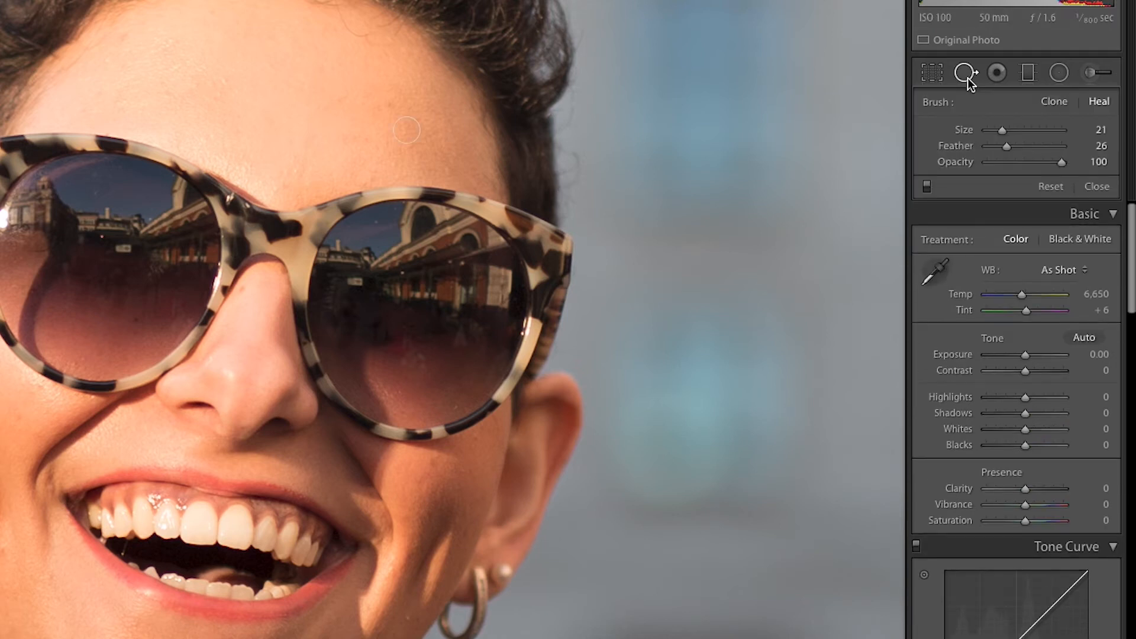
pyautogui.click(927, 186)
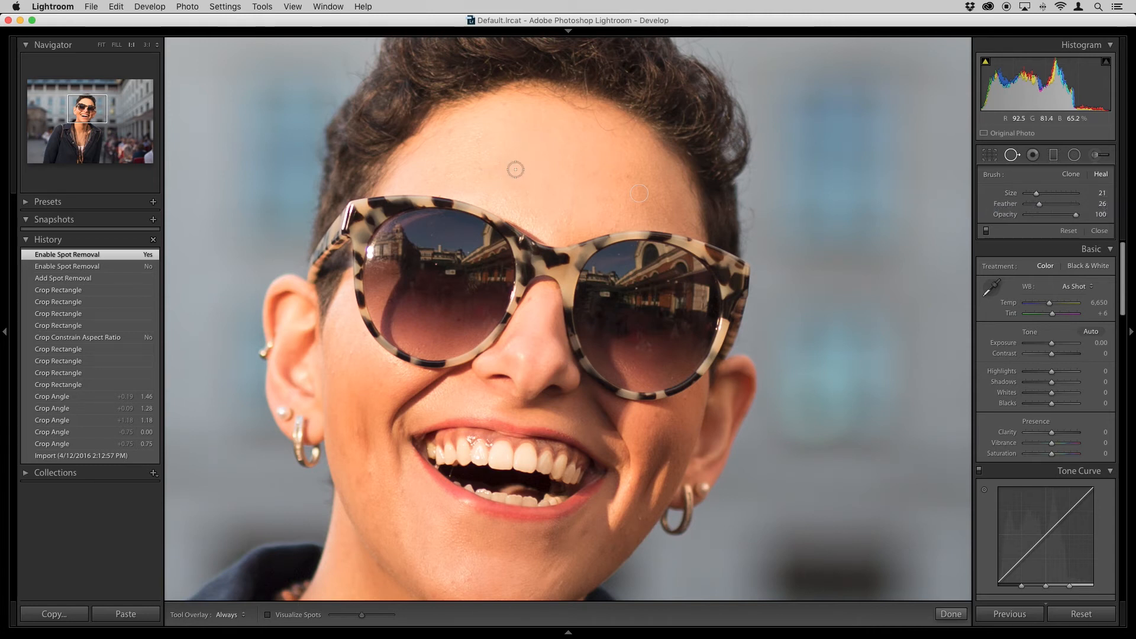
# - Try enlarging the healing brush to Size 37 and shrinking it again, repeating the size changes in both directions
pyautogui.press(']')
pyautogui.press(']')
pyautogui.press(']')
pyautogui.press(']')
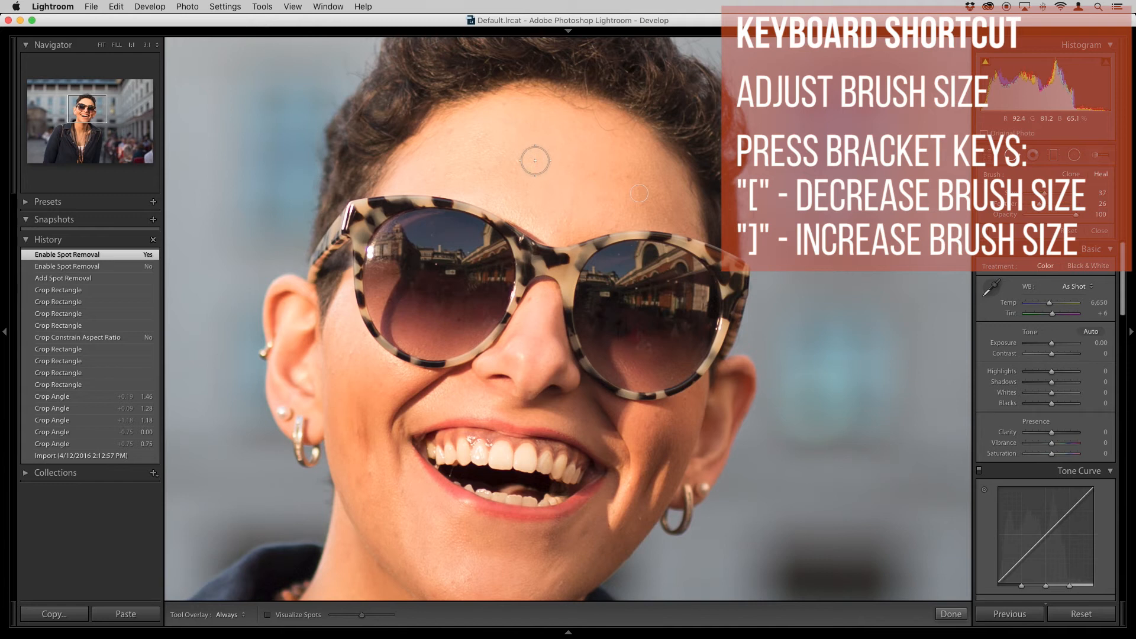
pyautogui.press('[')
pyautogui.press('[')
pyautogui.press('[')
pyautogui.press('[')
pyautogui.press('[')
pyautogui.press('[')
pyautogui.press(']')
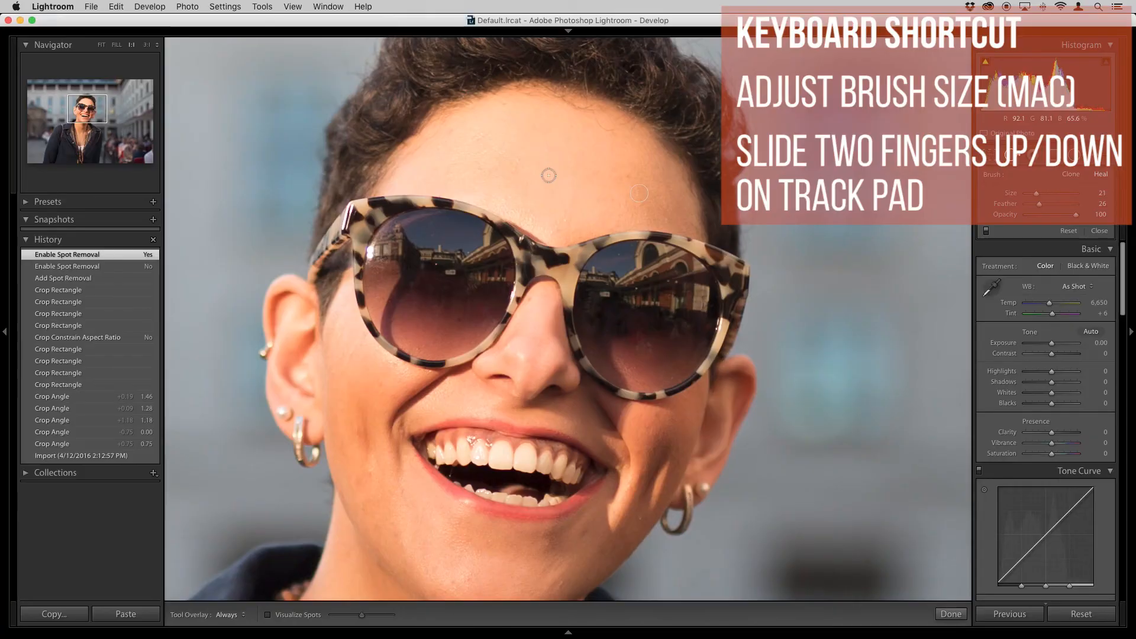
pyautogui.scroll(3, 548, 175)
pyautogui.scroll(-3, 548, 176)
pyautogui.scroll(-4, 548, 175)
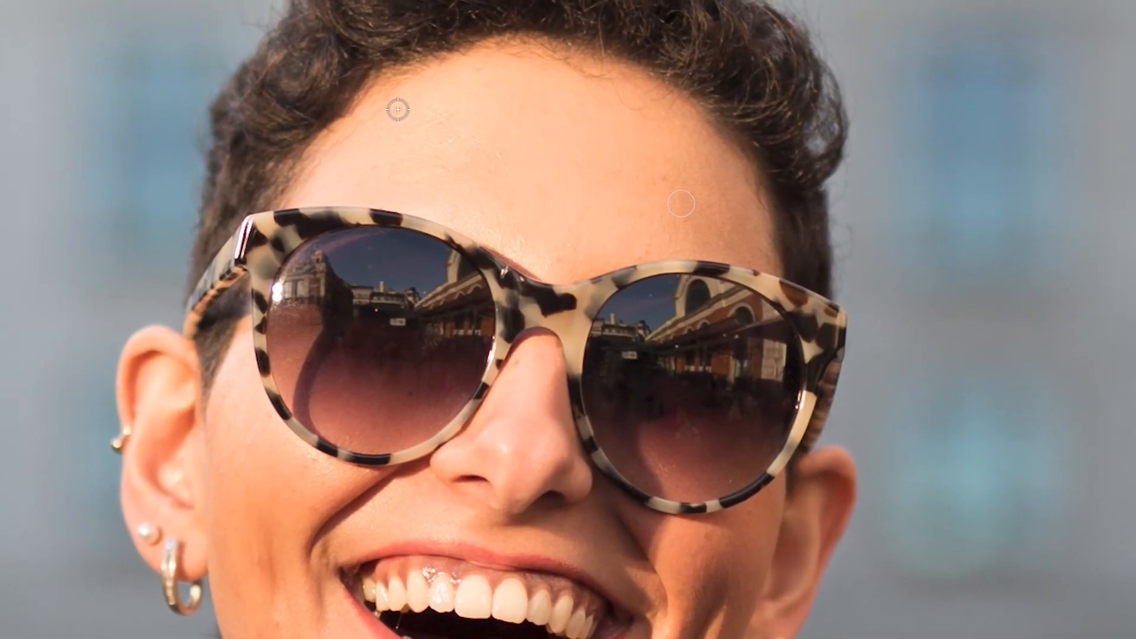
# - Heal the remaining blemishes on the left of the forehead, the left cheek and the right jaw, and close Spot Removal
pyautogui.click(397, 106)
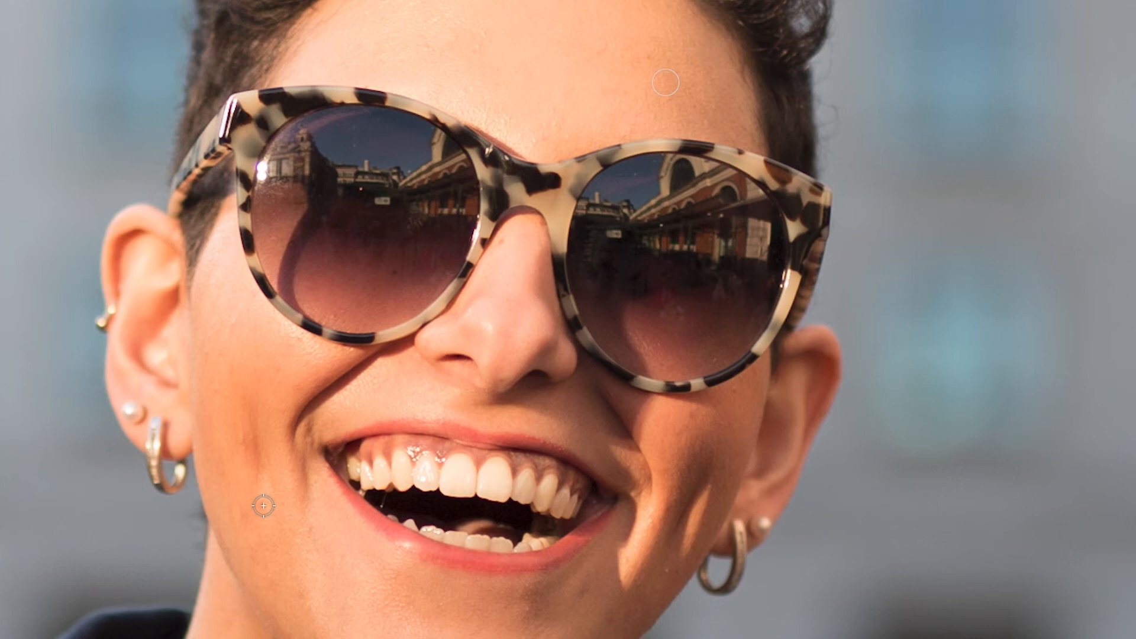
pyautogui.click(262, 504)
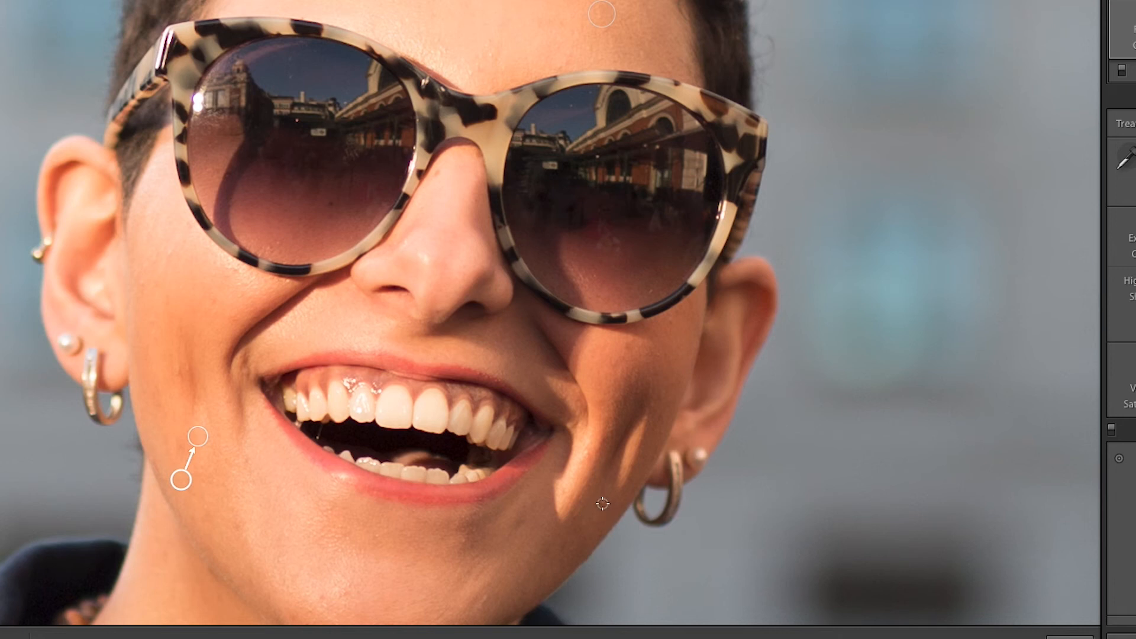
pyautogui.press('q')
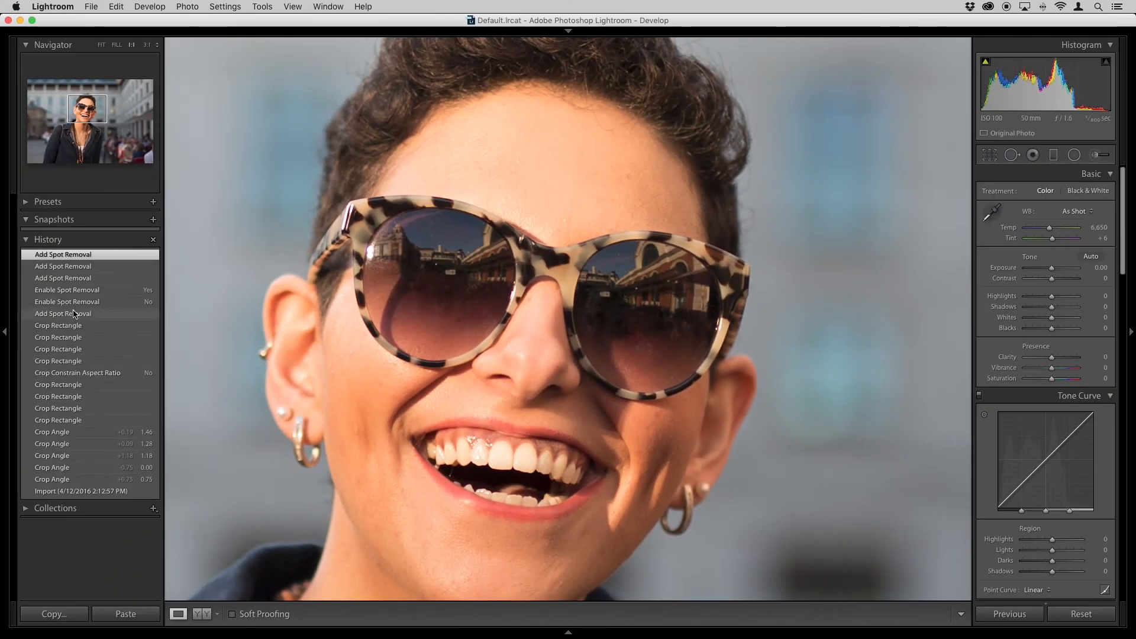
# - Compare the face before and after healing by alternating between the last Crop Rectangle and newest Add Spot Removal states in History
pyautogui.click(68, 325)
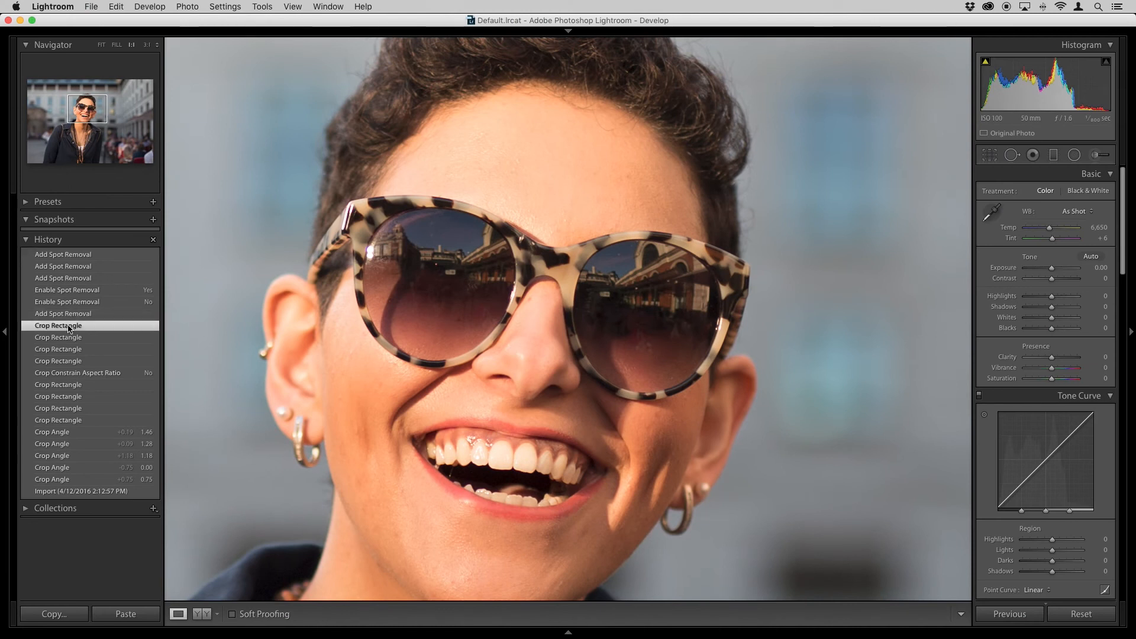
pyautogui.click(82, 254)
pyautogui.click(74, 326)
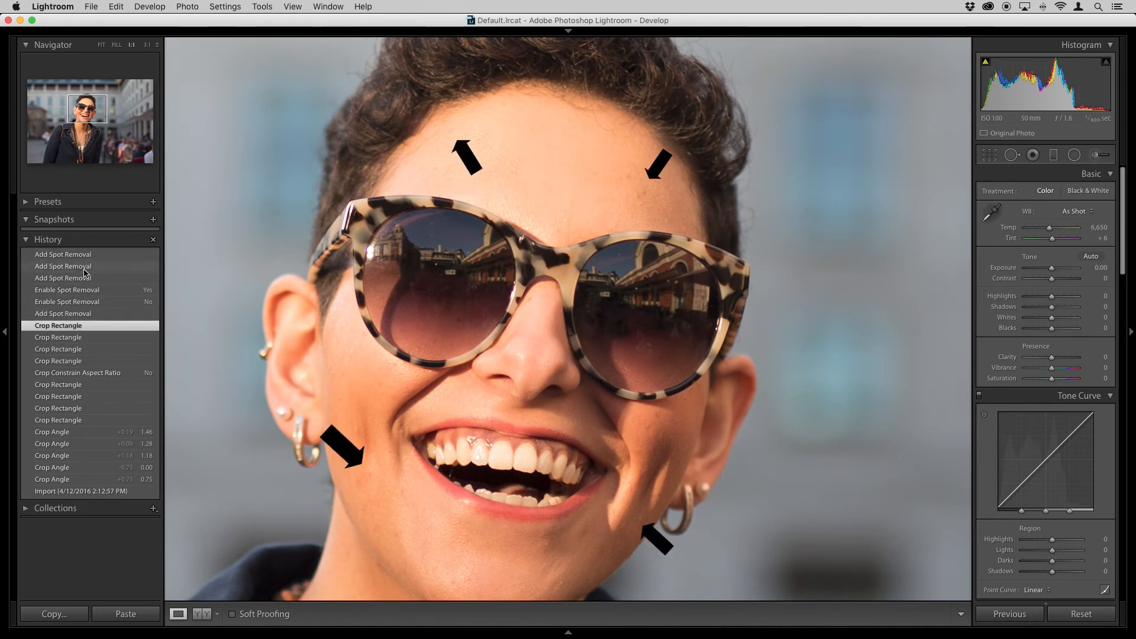
pyautogui.click(86, 256)
pyautogui.click(74, 326)
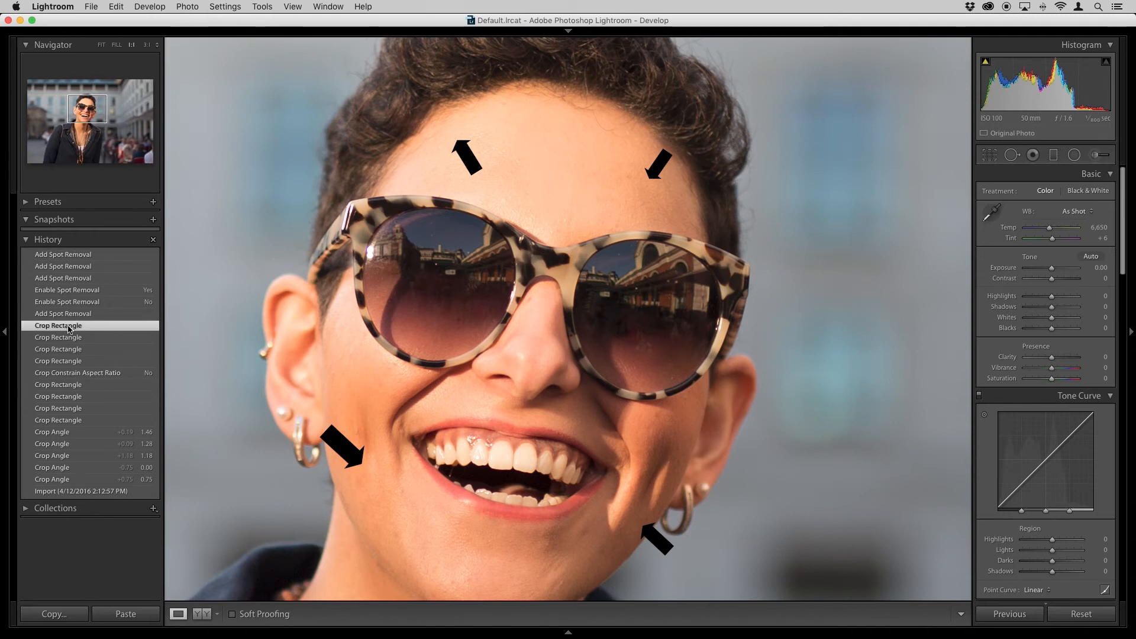
pyautogui.click(83, 256)
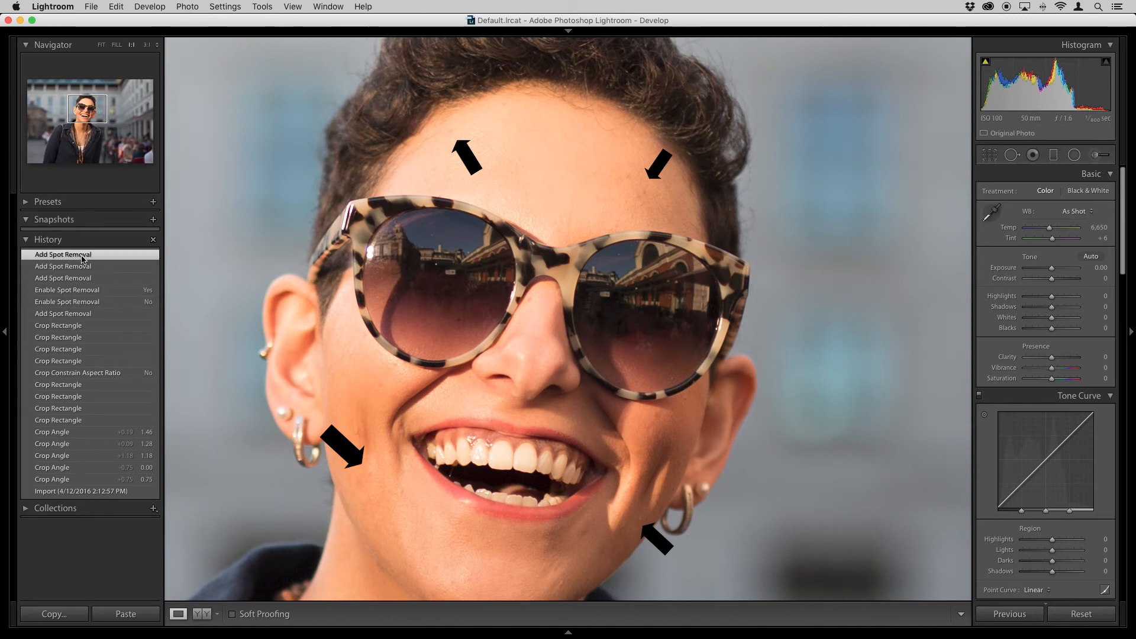
pyautogui.click(76, 326)
pyautogui.click(97, 256)
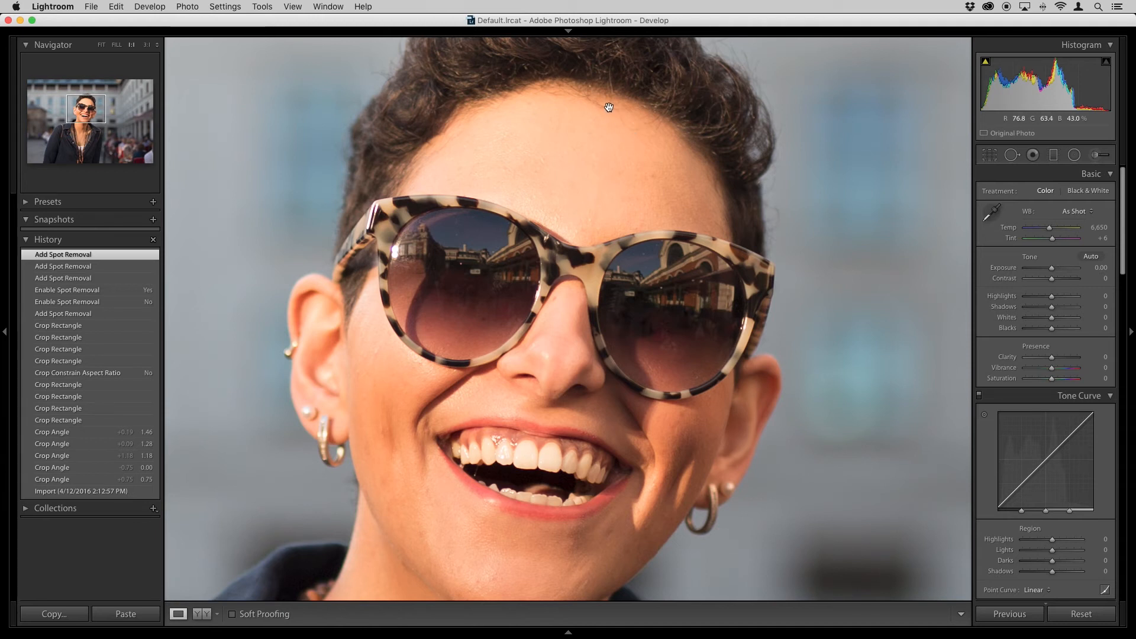
# - Paint over the stray hair below the hairline with a Size 8 healing brush, and close Spot Removal
pyautogui.moveTo(603, 121); pyautogui.dragTo(542, 215)
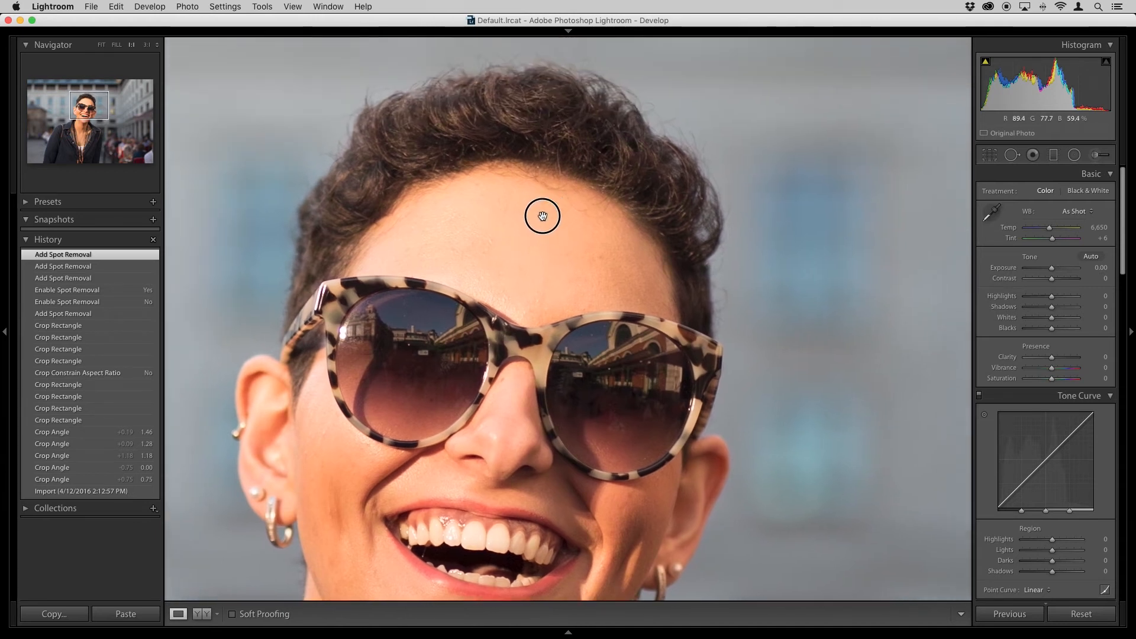
pyautogui.click(1012, 155)
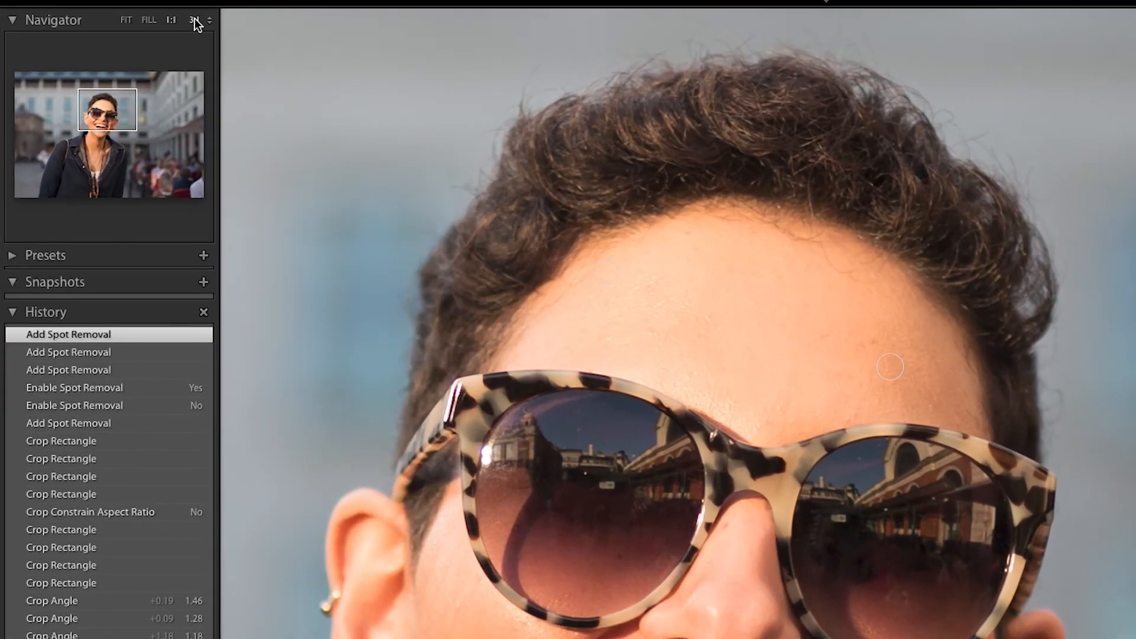
pyautogui.click(195, 22)
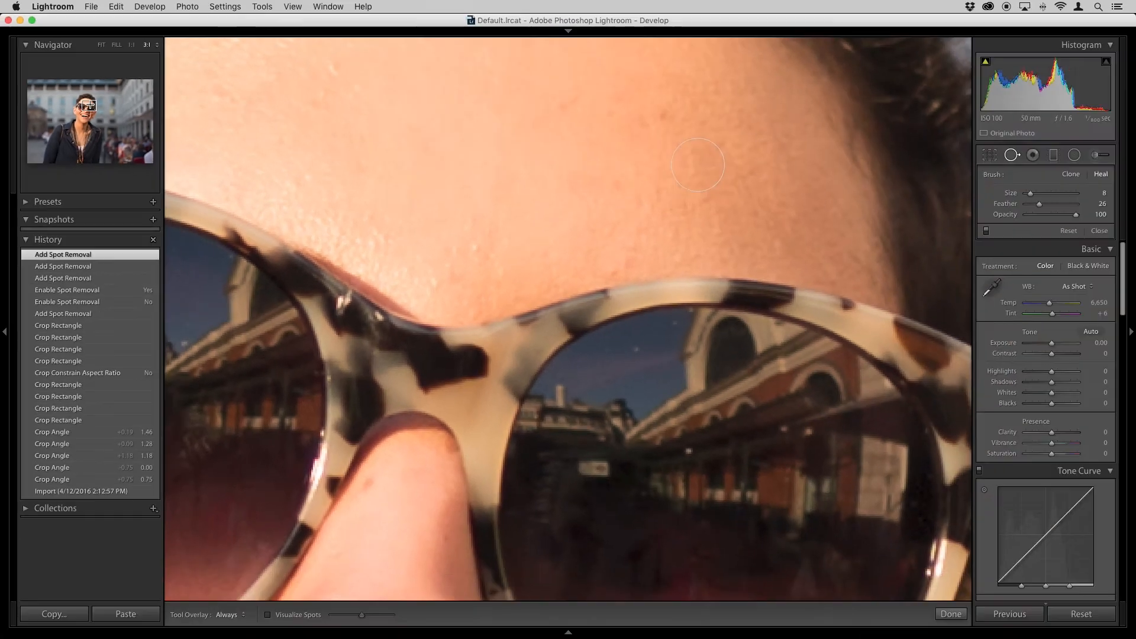
pyautogui.moveTo(89, 105); pyautogui.dragTo(87, 103)
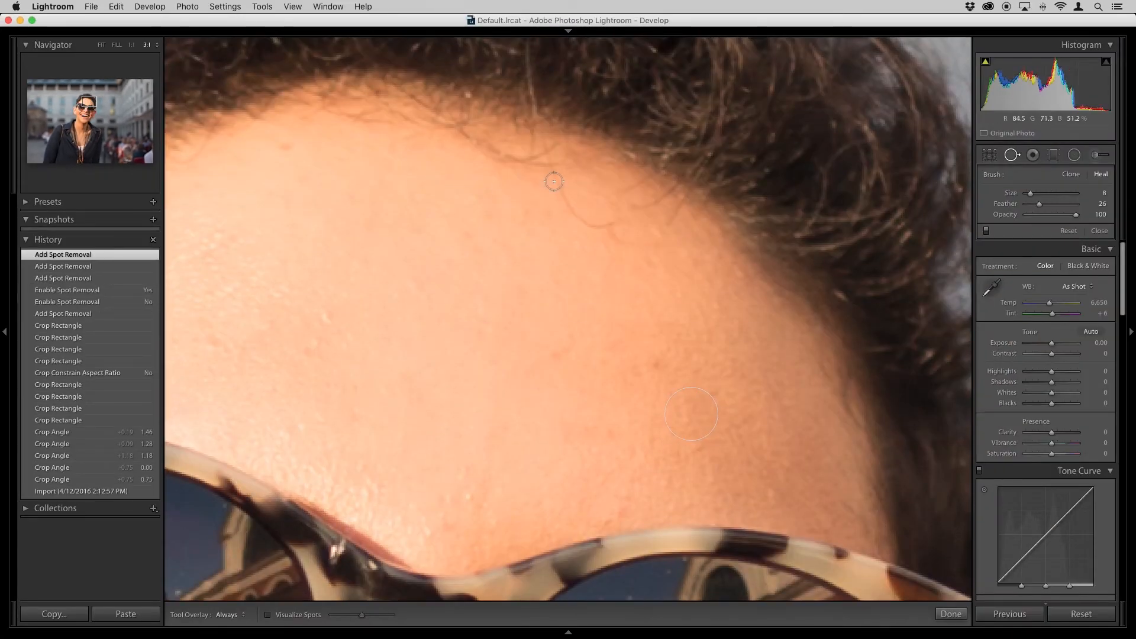
pyautogui.moveTo(555, 181)
pyautogui.mouseDown()
pyautogui.moveTo(593, 225)
pyautogui.moveTo(616, 220)
pyautogui.mouseUp()
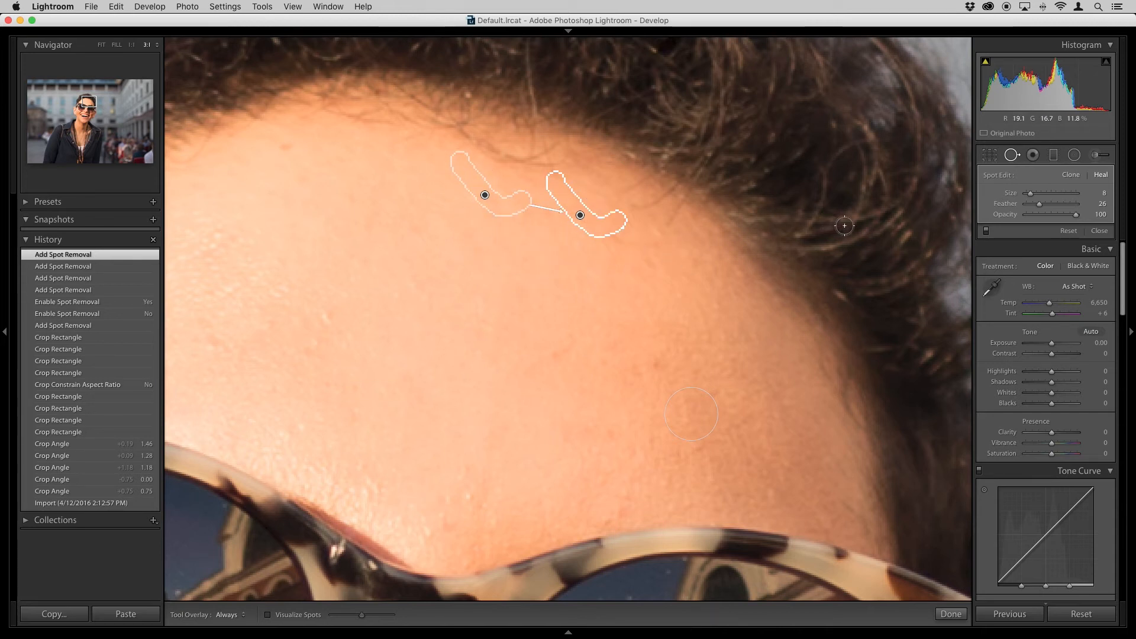
pyautogui.click(1012, 156)
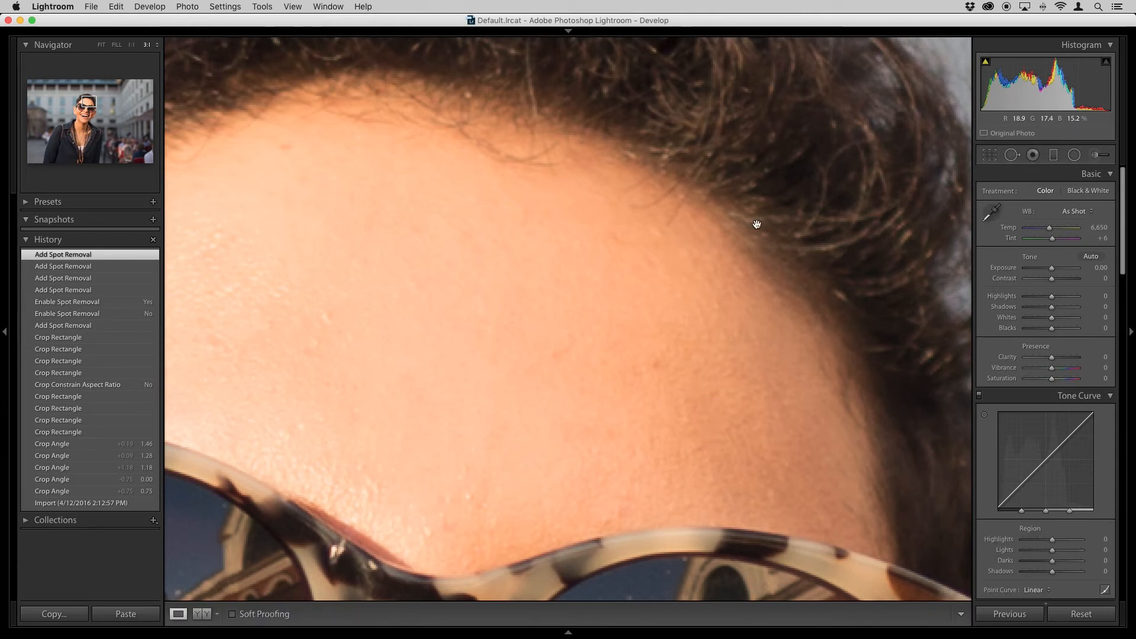
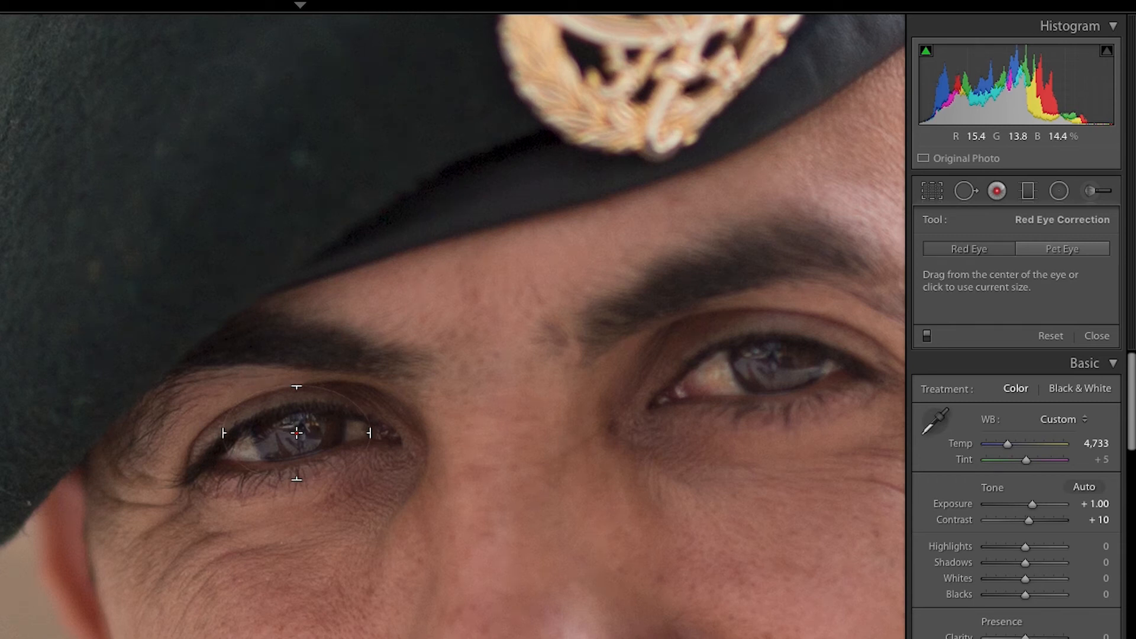
# - Apply Red Eye Correction to the soldier's left-hand eye, replacing a misplaced circle, with Pupil Size 76 and Darken -66
pyautogui.click(296, 432)
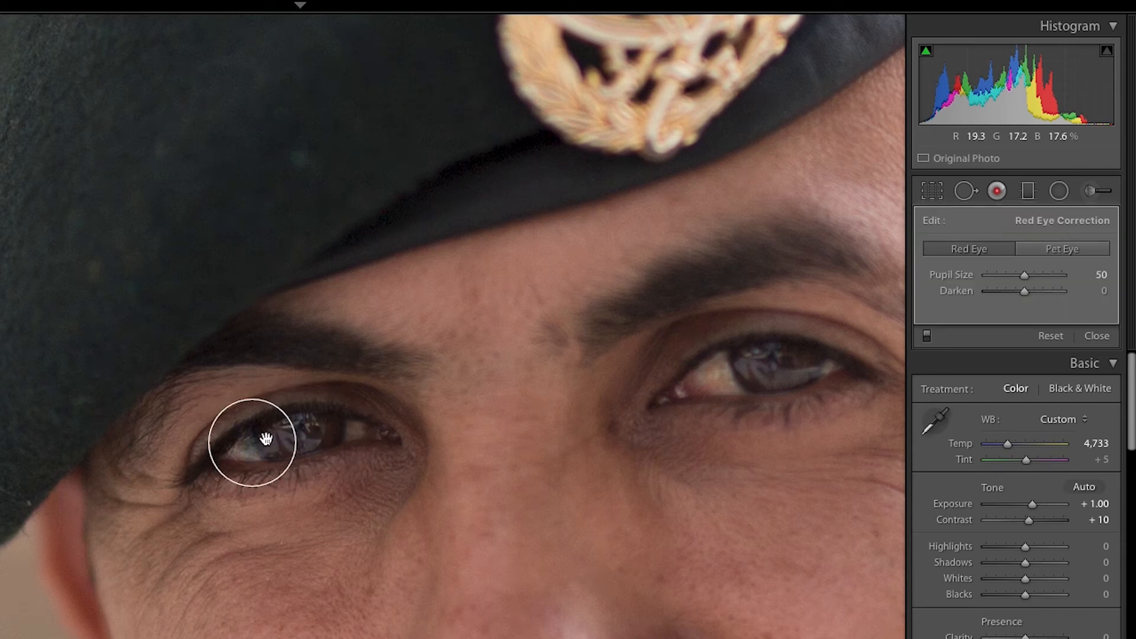
pyautogui.press('Delete')
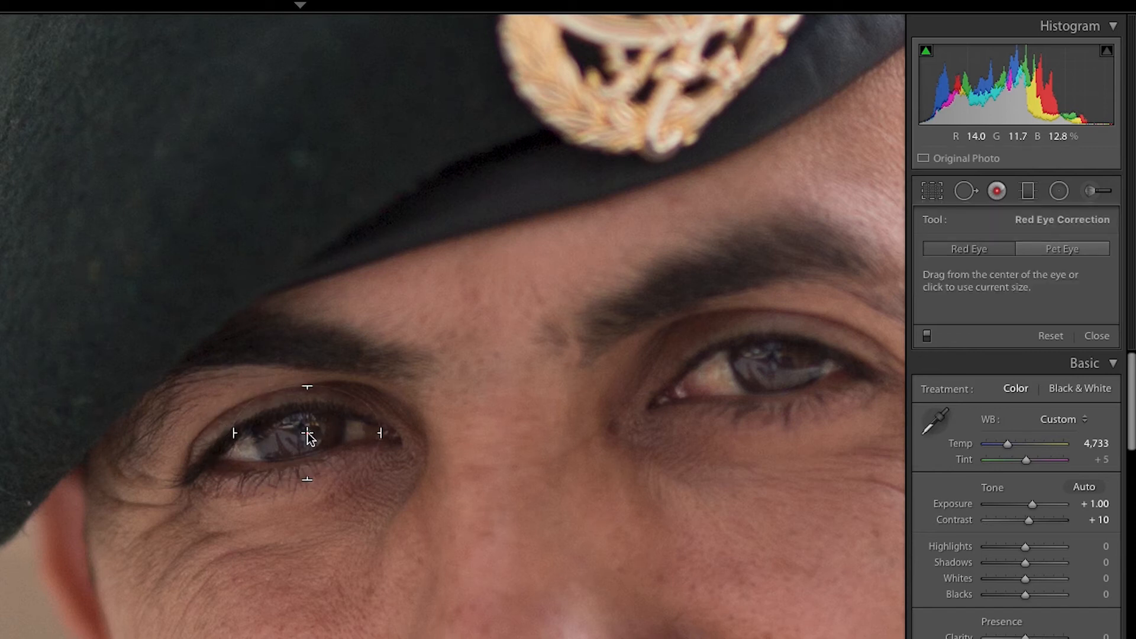
pyautogui.click(307, 434)
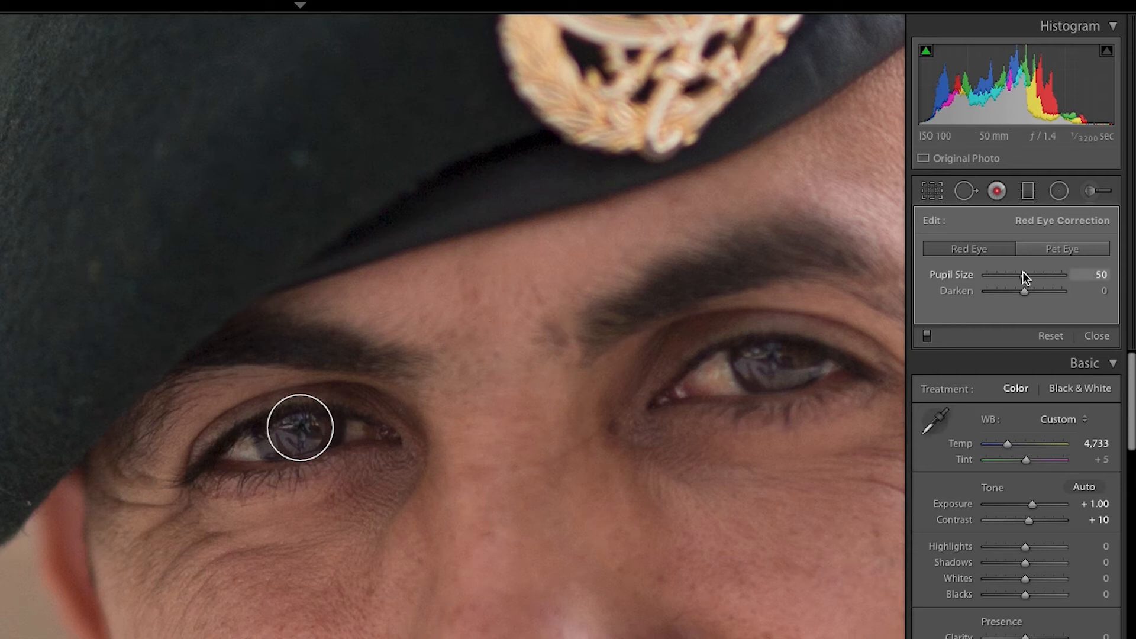
pyautogui.moveTo(1023, 278); pyautogui.dragTo(999, 292)
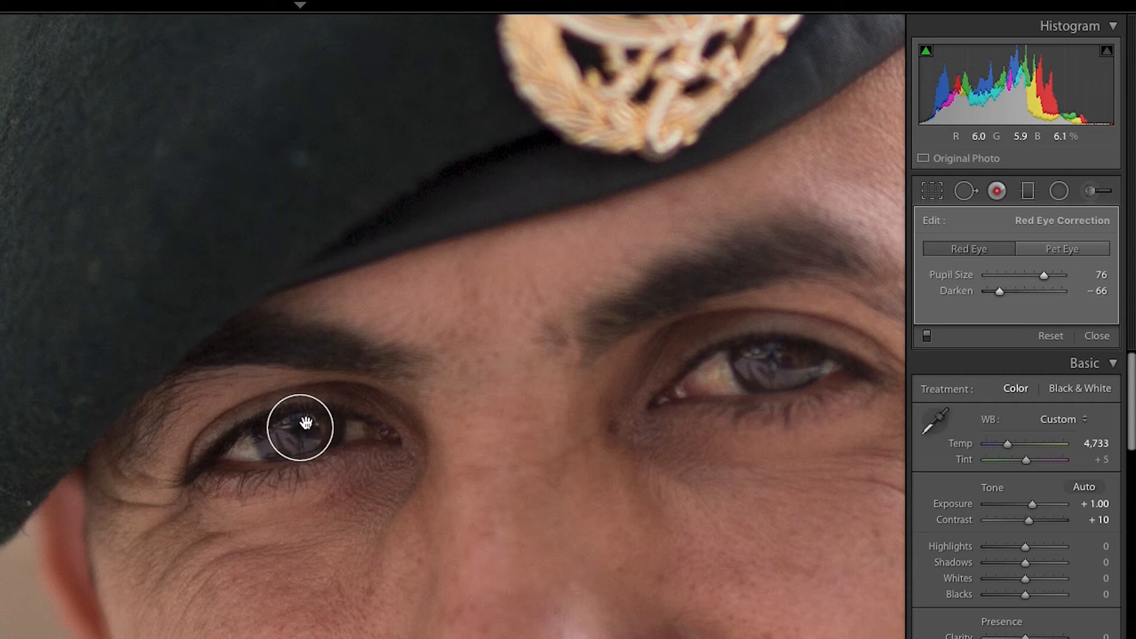
# - Open the Jordan Trip desert dune photo in Develop and set the Graduated Filter's effect to Burn Highlights, after trying Temp
pyautogui.press('z')
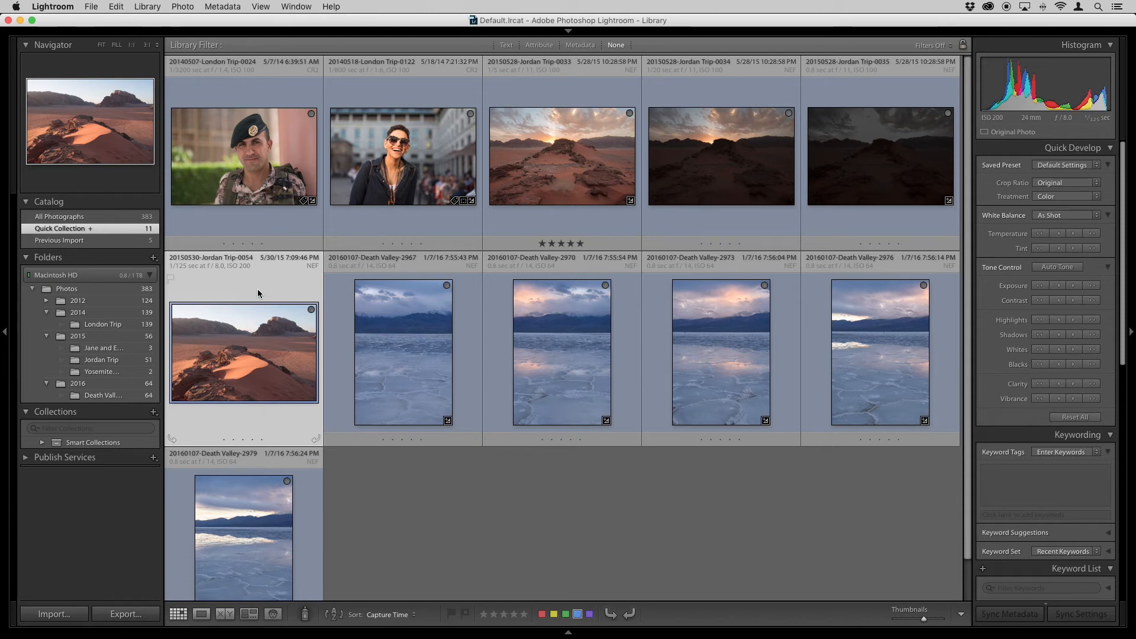
pyautogui.press('d')
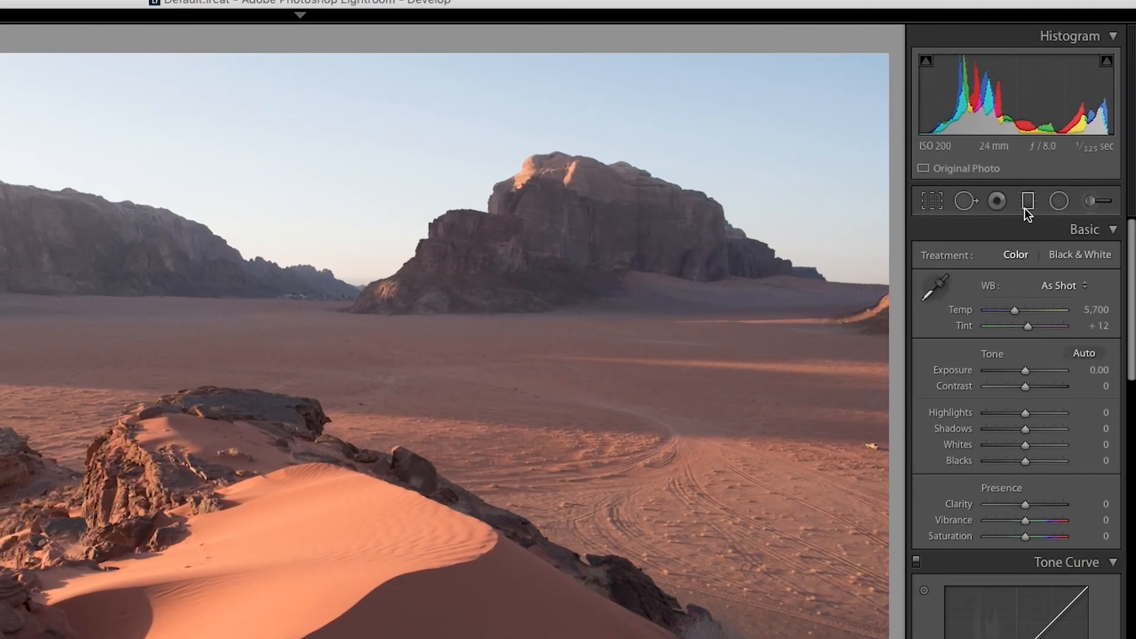
pyautogui.click(1028, 201)
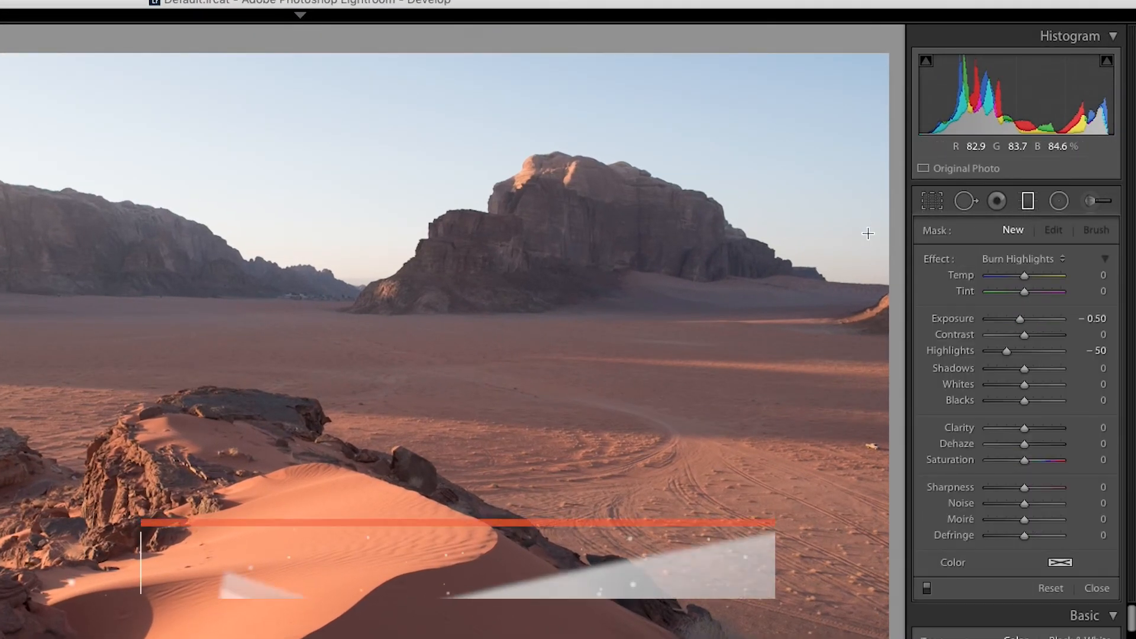
pyautogui.click(988, 259)
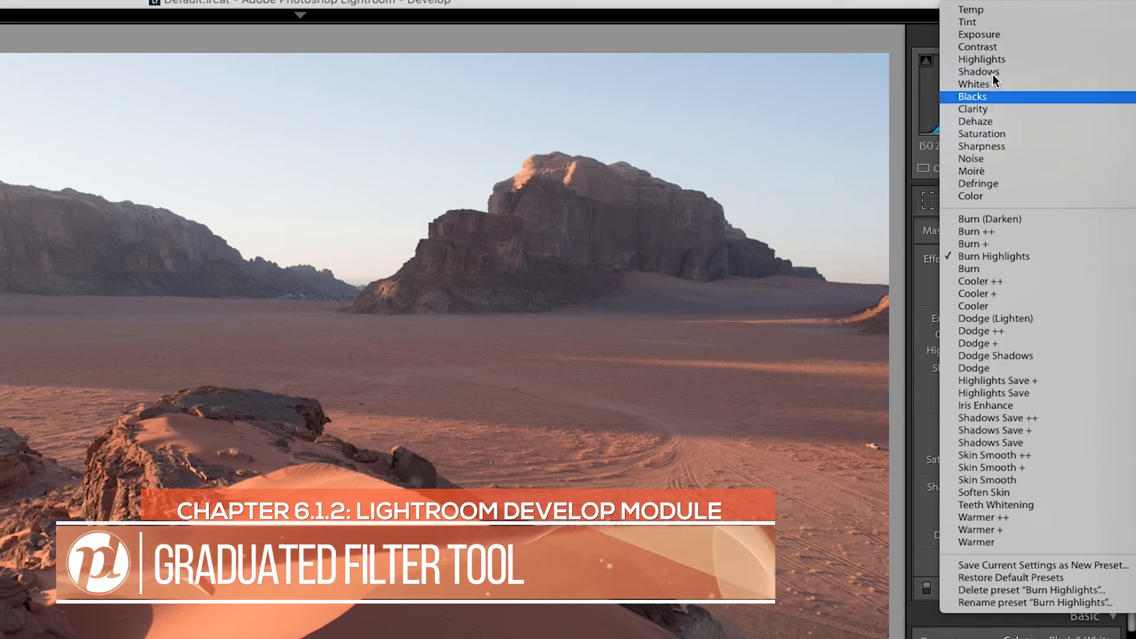
pyautogui.click(985, 13)
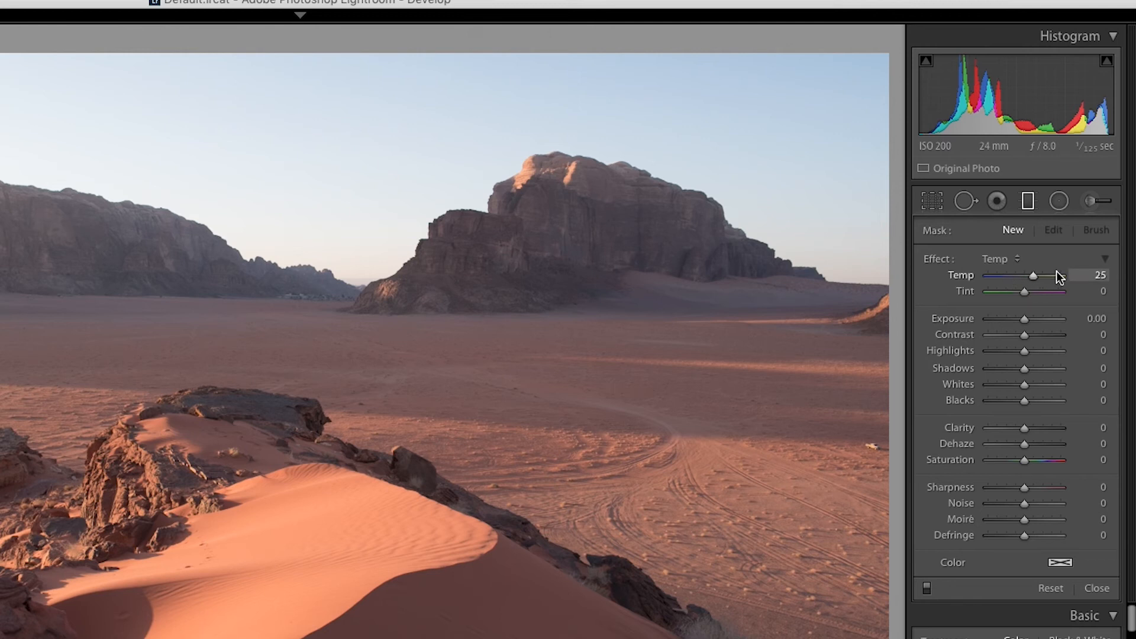
pyautogui.click(1000, 258)
pyautogui.click(981, 504)
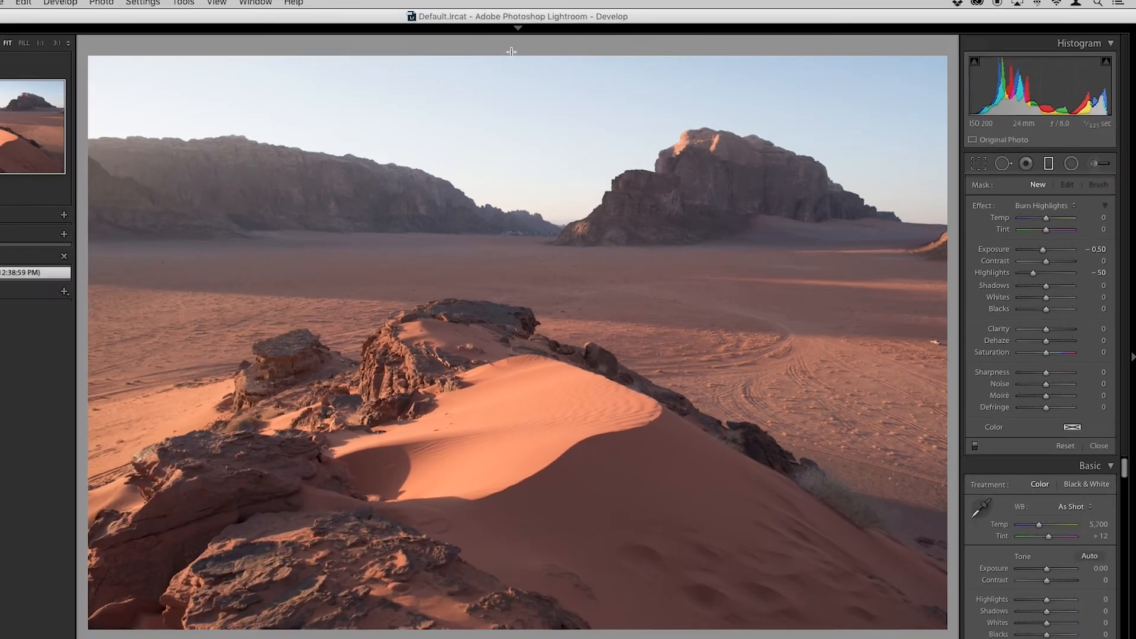
# - Draw a horizontal graduated filter over the upper sky and extend its lower edge to just below the mountain peaks
pyautogui.moveTo(308, 47); pyautogui.dragTo(311, 74)
pyautogui.moveTo(562, 69); pyautogui.dragTo(561, 105)
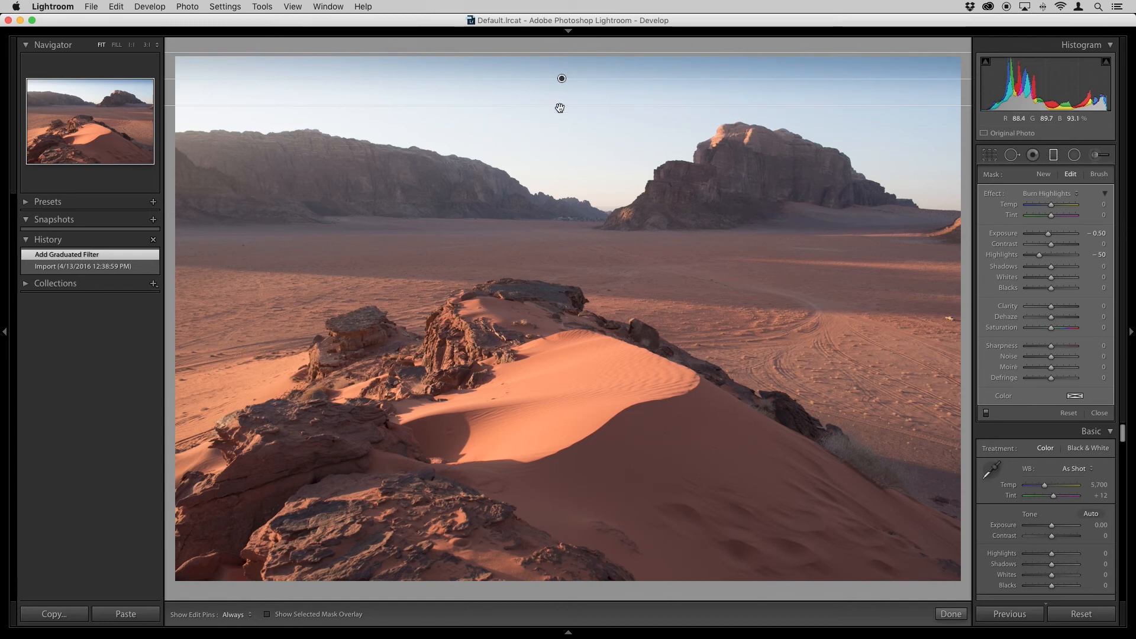
pyautogui.moveTo(560, 108); pyautogui.dragTo(558, 159)
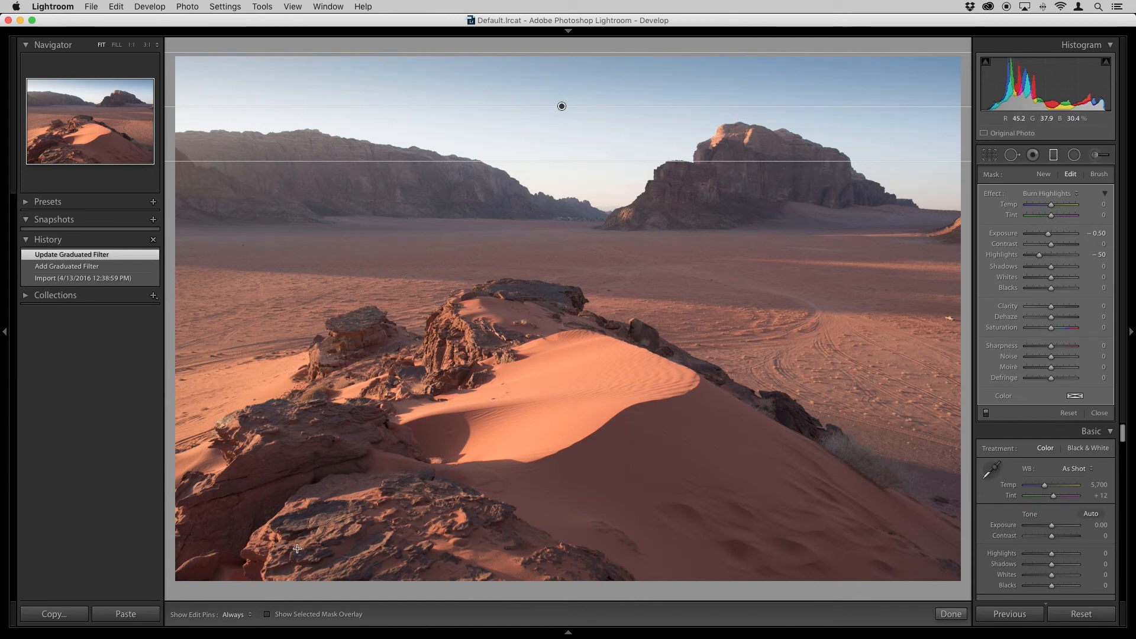
# - Examine the area covered by the sky's graduated filter with the selected mask overlay, and hide the overlay again
pyautogui.click(266, 615)
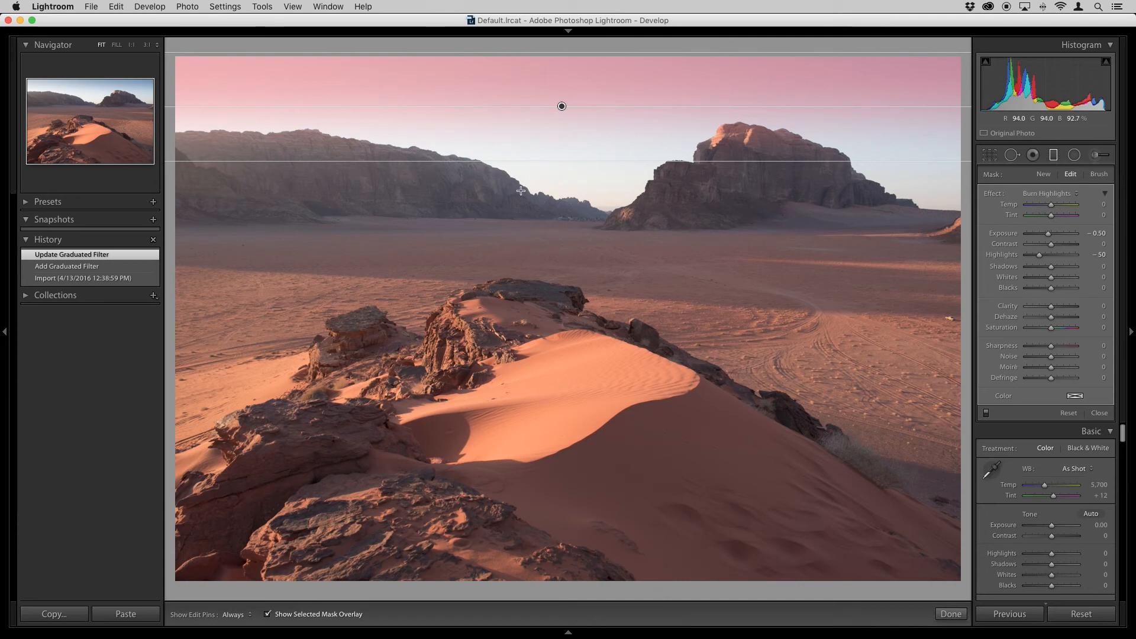
pyautogui.press('o')
pyautogui.press('o')
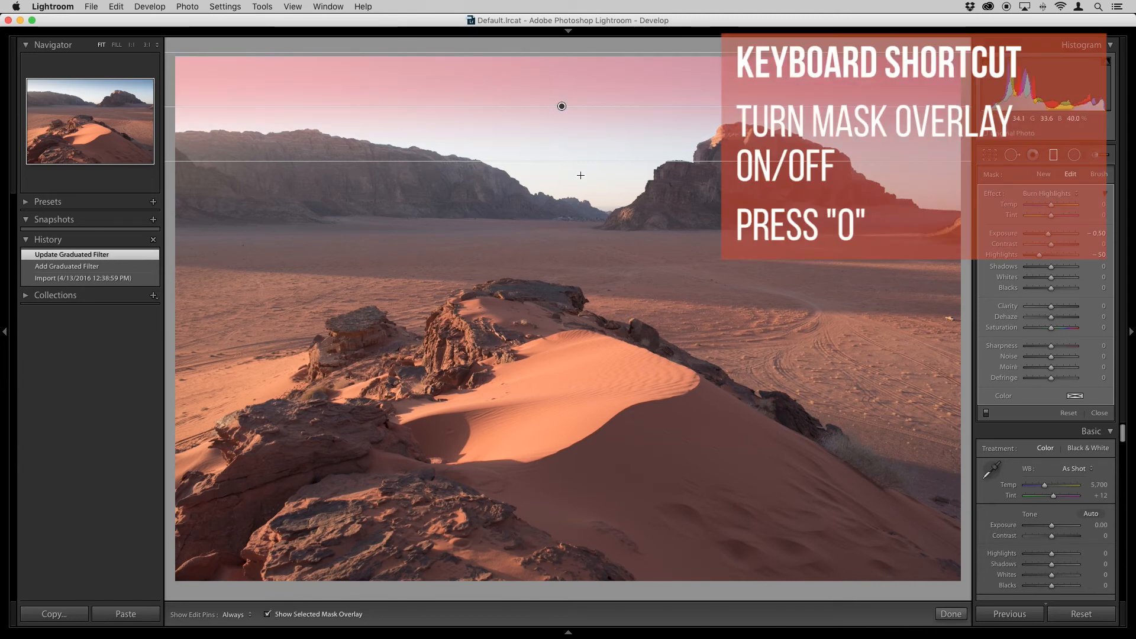
pyautogui.click(266, 615)
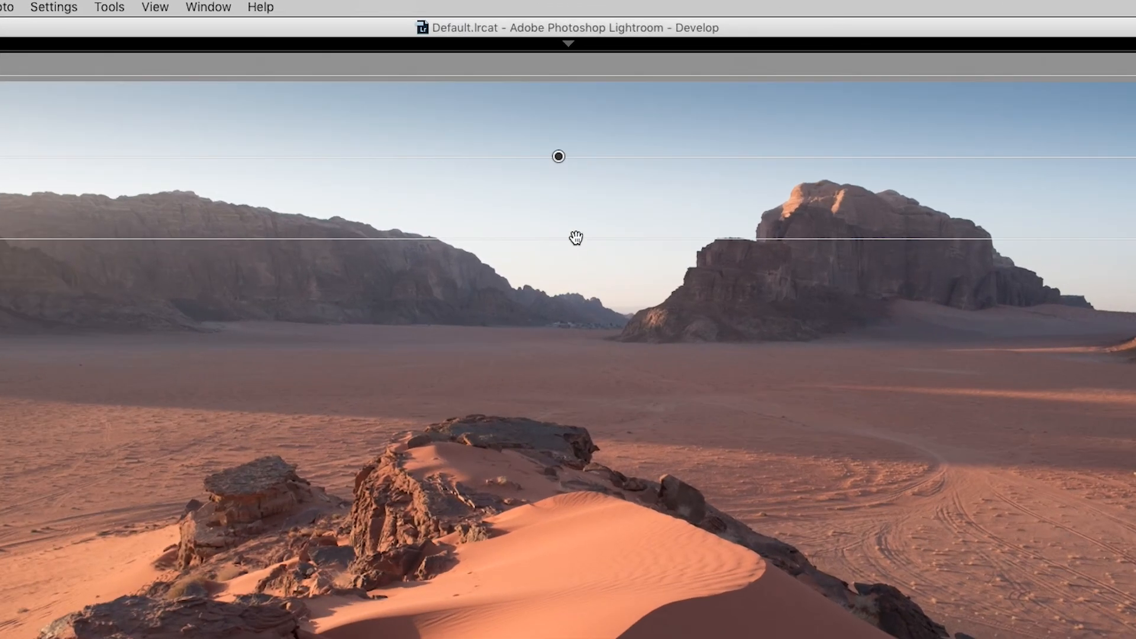
# - Extend the sky gradient toward the horizon with a slight rotation, and move the filter down over the dune and back up
pyautogui.moveTo(575, 238); pyautogui.dragTo(569, 310)
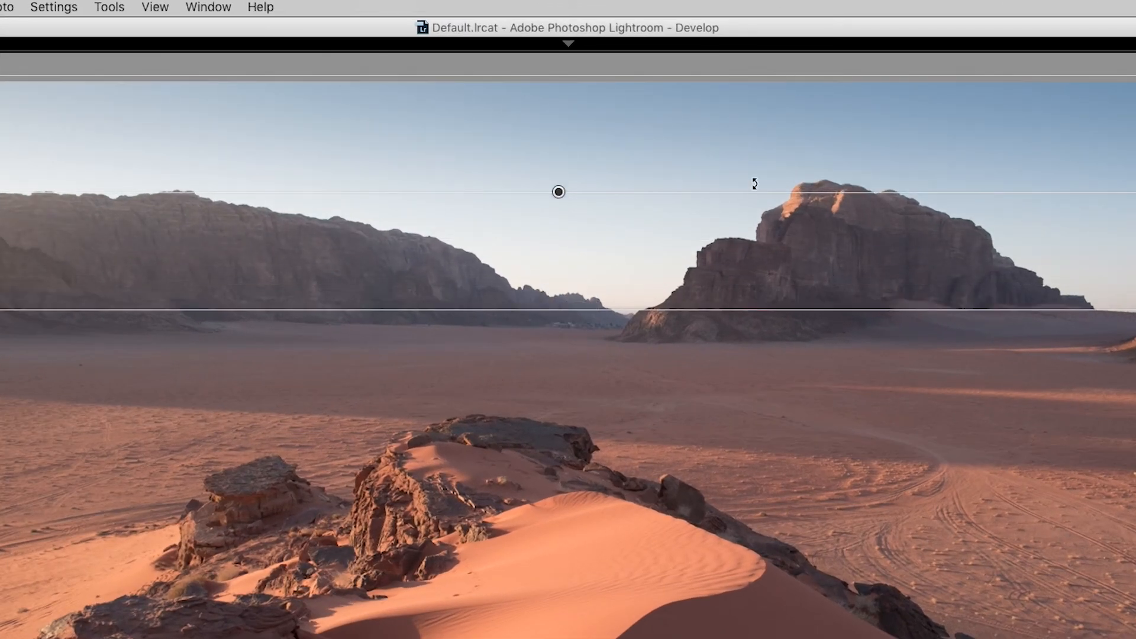
pyautogui.moveTo(762, 193)
pyautogui.mouseDown()
pyautogui.moveTo(763, 218)
pyautogui.moveTo(753, 183)
pyautogui.moveTo(759, 207)
pyautogui.moveTo(758, 194)
pyautogui.mouseUp()
pyautogui.click(559, 193)
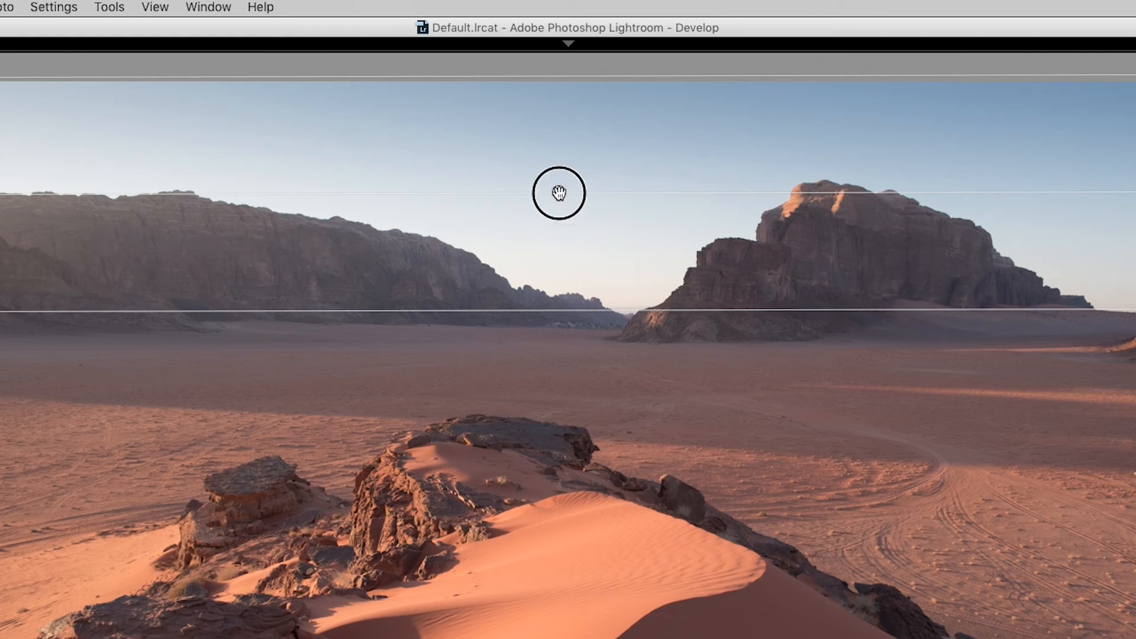
pyautogui.moveTo(558, 193); pyautogui.dragTo(615, 524)
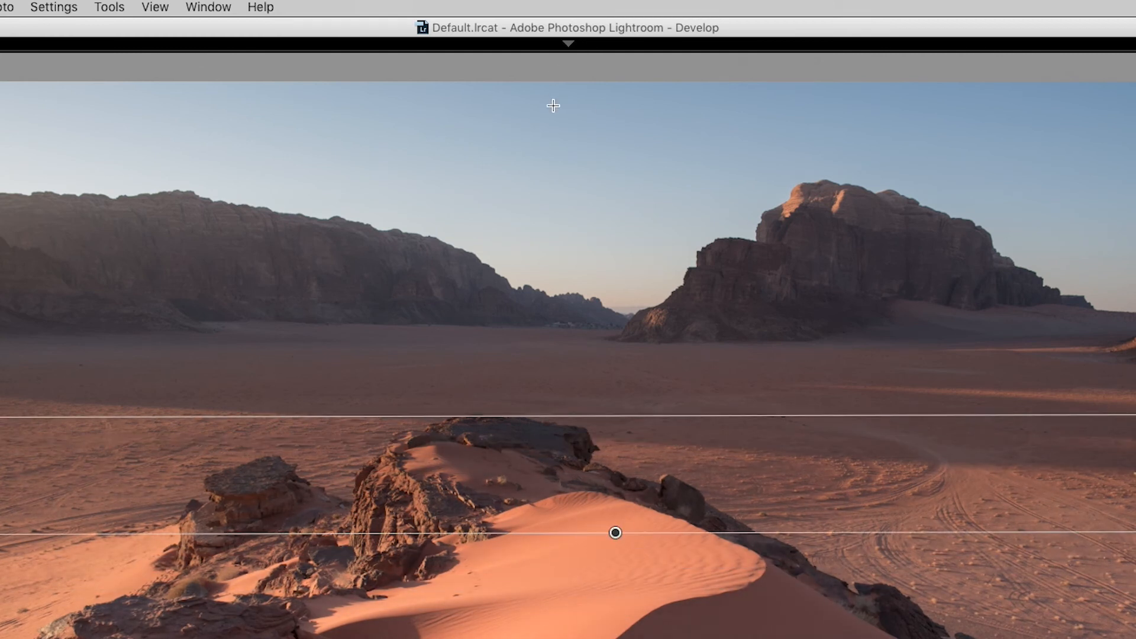
pyautogui.click(615, 533)
pyautogui.moveTo(616, 533); pyautogui.dragTo(587, 214)
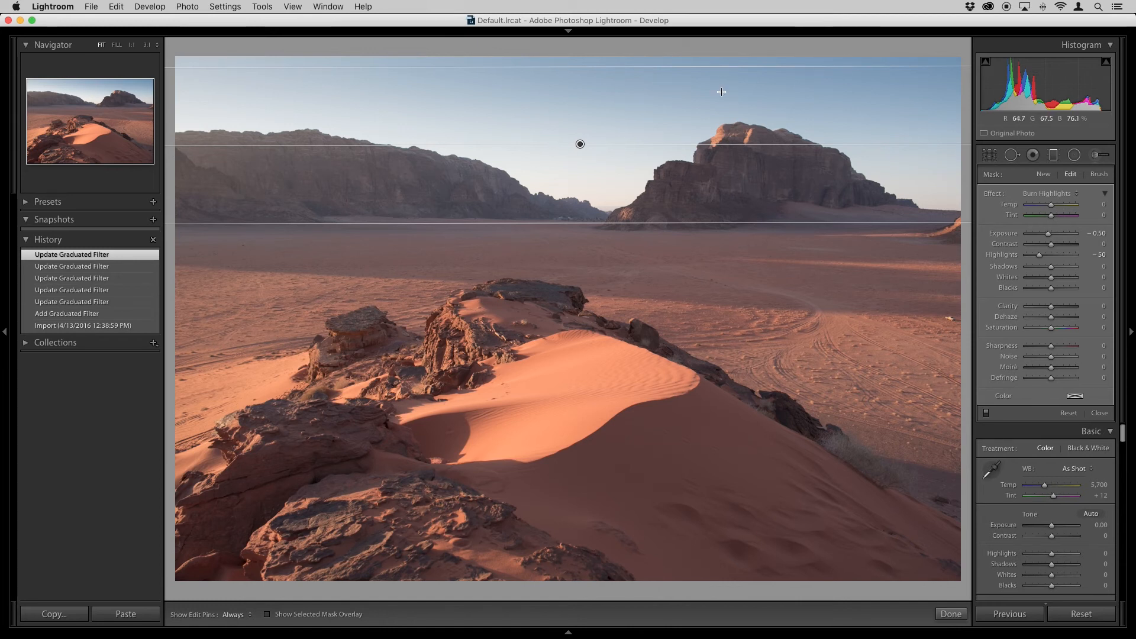
# - Replace the graduated filter with a new Burn Highlights one running from the photo's upper edge down to the horizon
pyautogui.press('Delete')
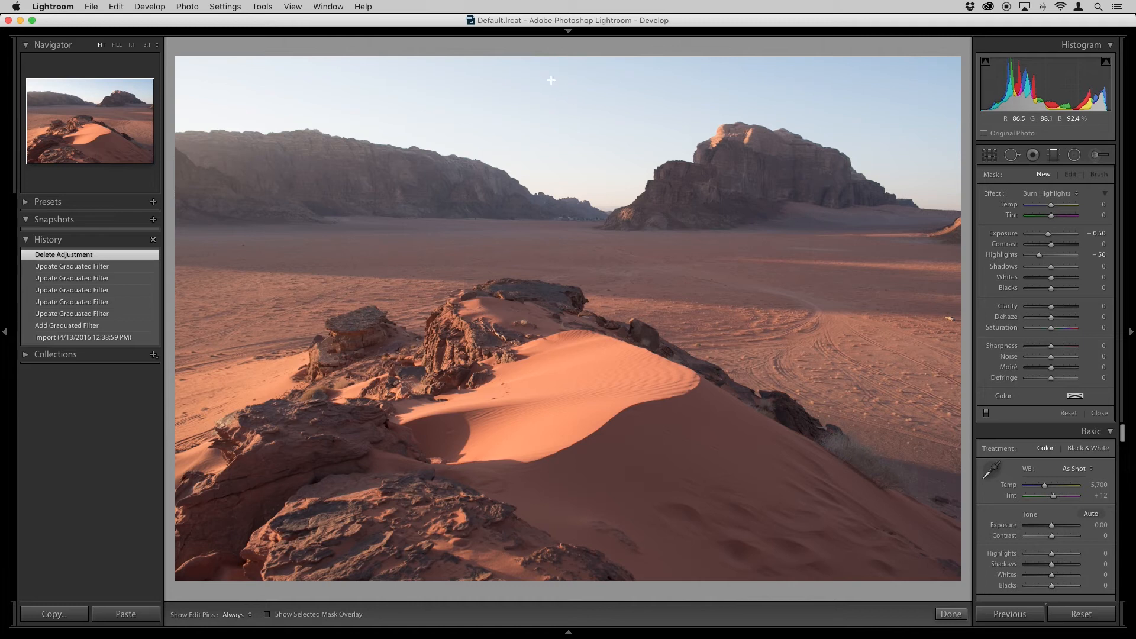
pyautogui.moveTo(548, 54); pyautogui.dragTo(538, 216)
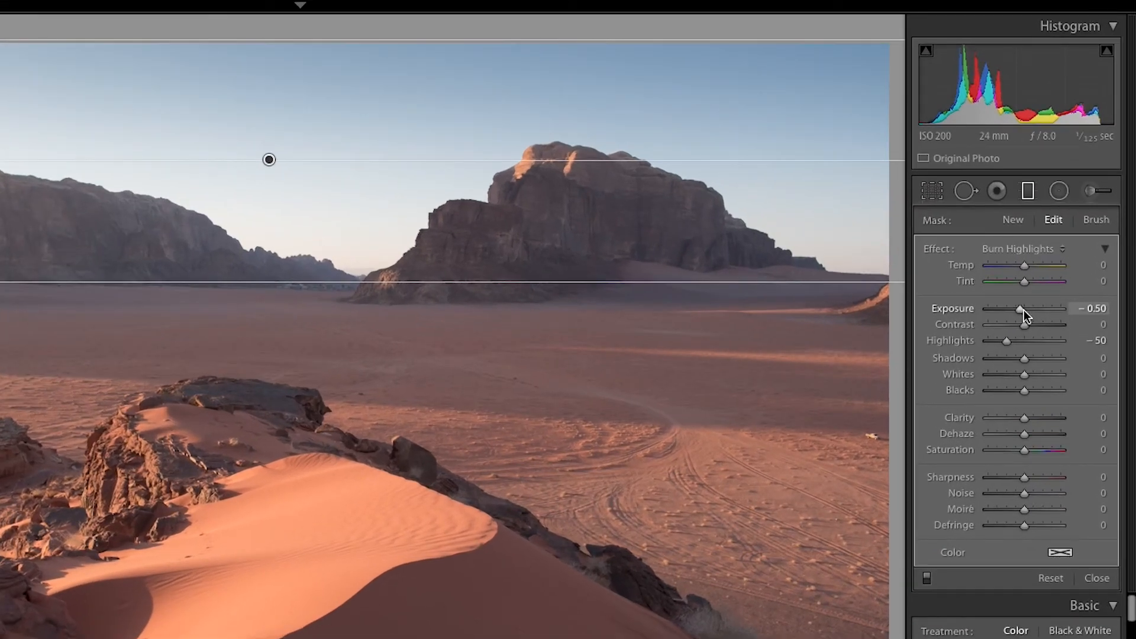
# - Try Exposure -1.53 and Highlights -37 on the sky filter, and revert to the newest Add Graduated Filter state in History
pyautogui.click(1051, 234)
pyautogui.moveTo(1023, 310); pyautogui.dragTo(1010, 316)
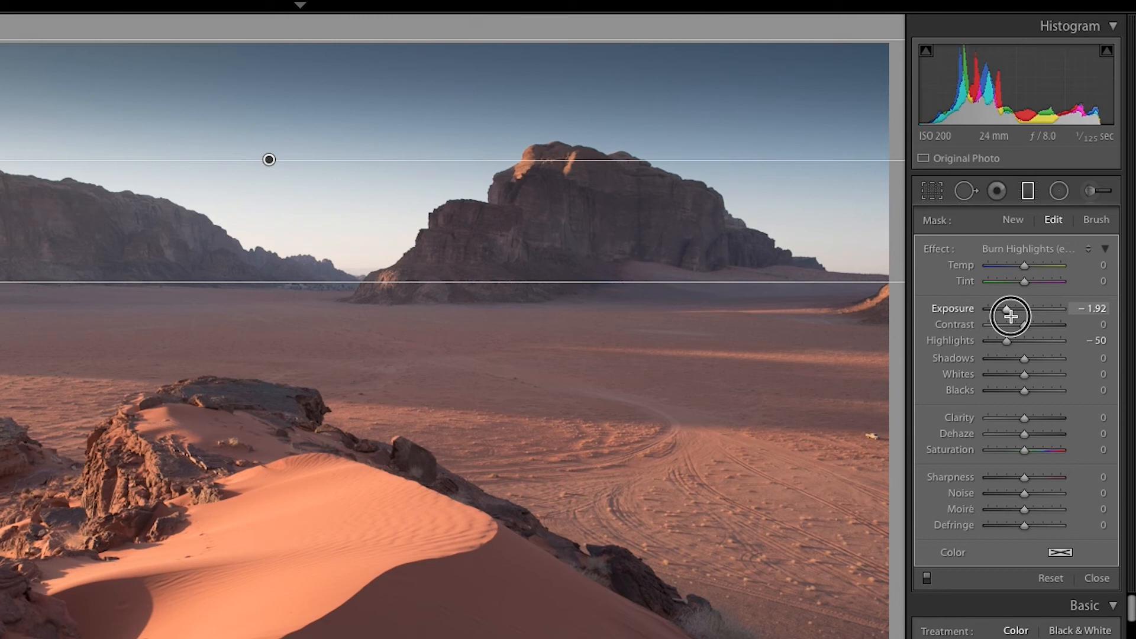
pyautogui.moveTo(1010, 316); pyautogui.dragTo(1012, 346)
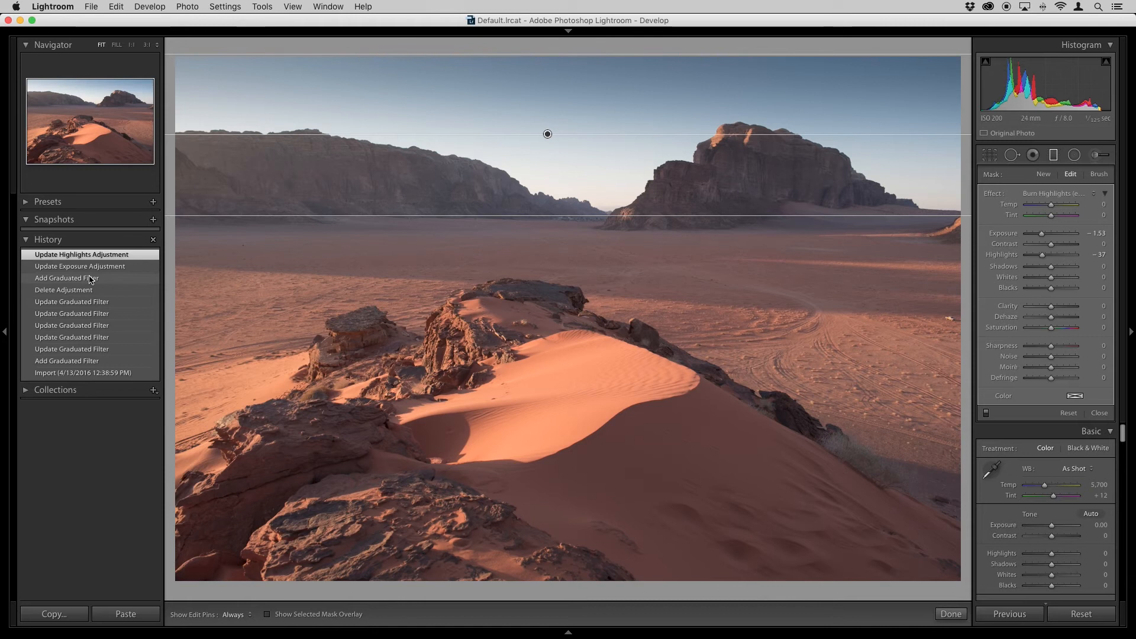
pyautogui.click(94, 278)
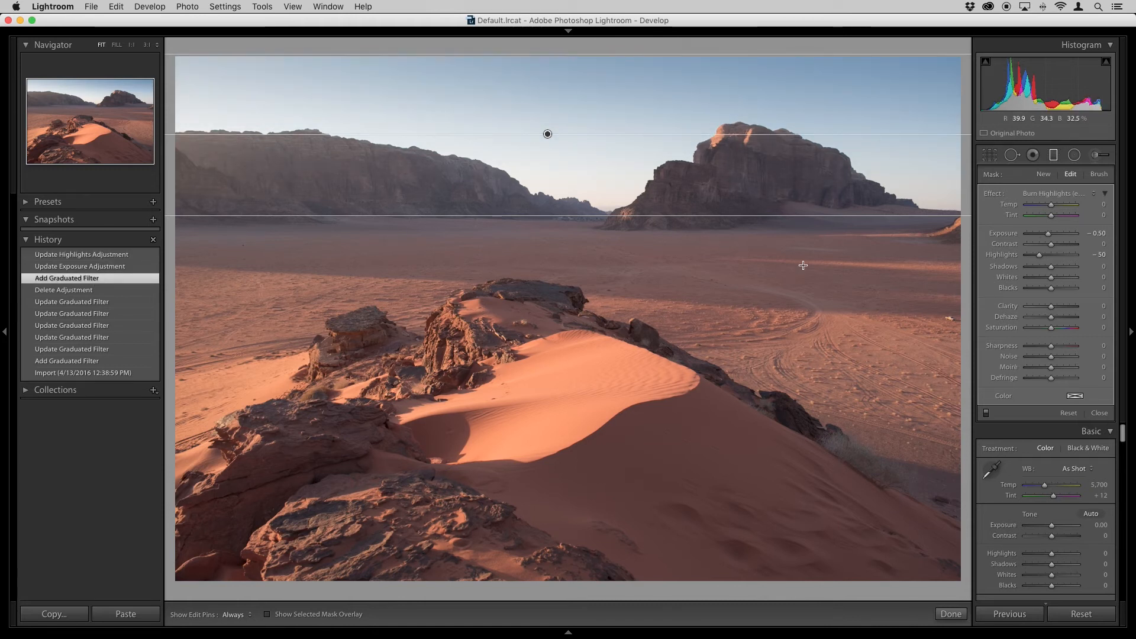
# - Add a second graduated filter with the Dodge + effect, running diagonally from the photo's lower-right corner toward the right-hand mountain
pyautogui.click(831, 289)
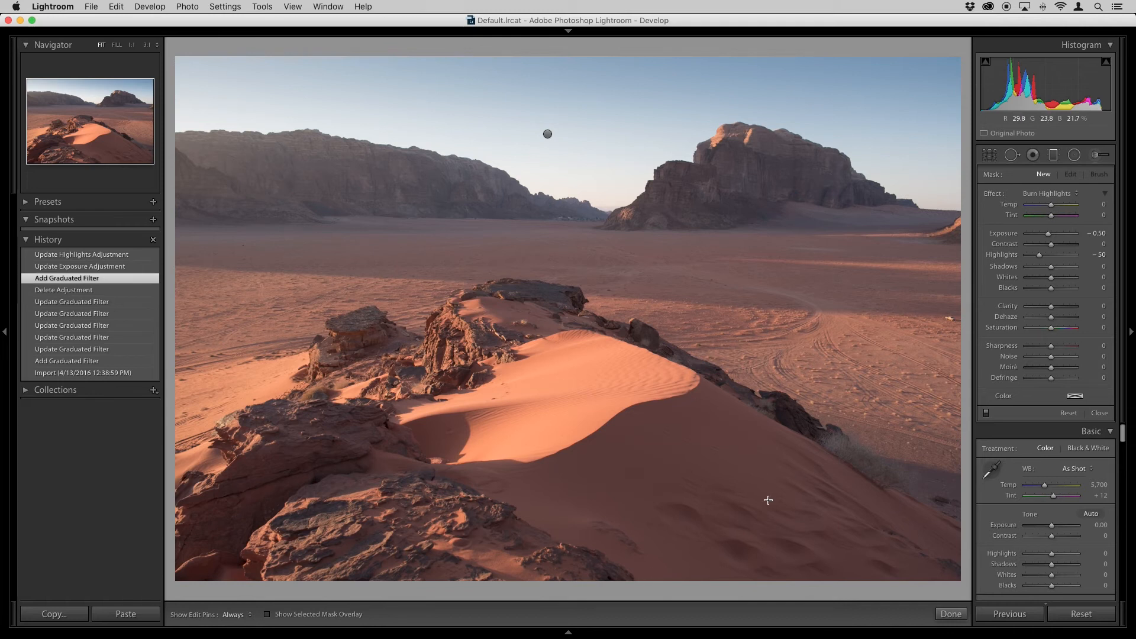
pyautogui.click(1037, 193)
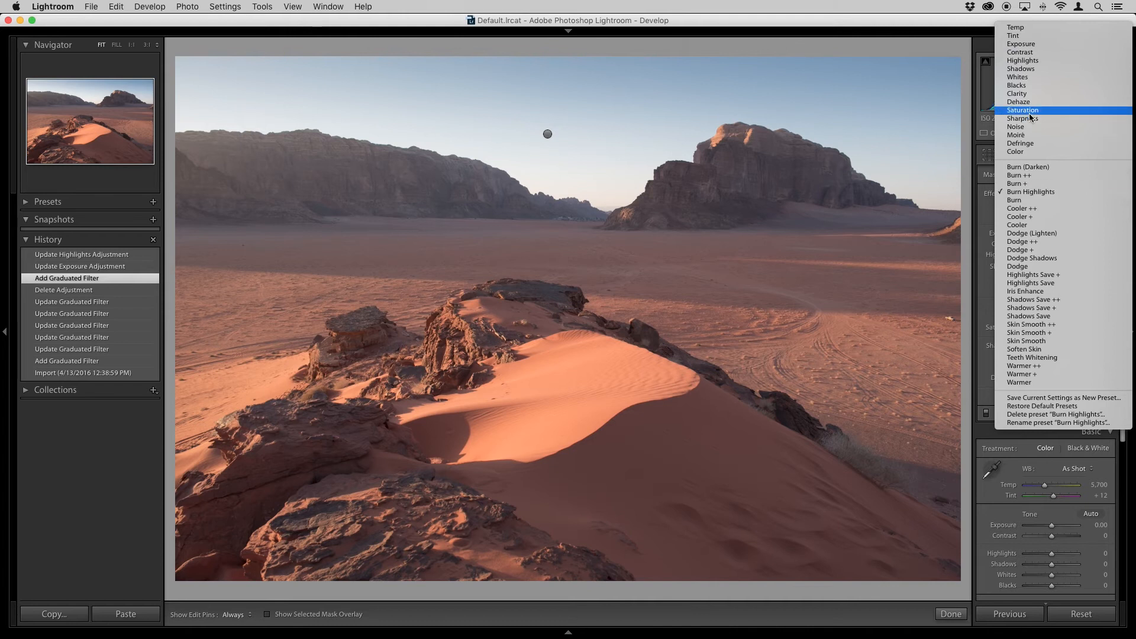
pyautogui.click(1021, 251)
pyautogui.moveTo(925, 582)
pyautogui.mouseDown()
pyautogui.moveTo(811, 497)
pyautogui.moveTo(751, 423)
pyautogui.moveTo(667, 266)
pyautogui.moveTo(680, 195)
pyautogui.moveTo(680, 208)
pyautogui.mouseUp()
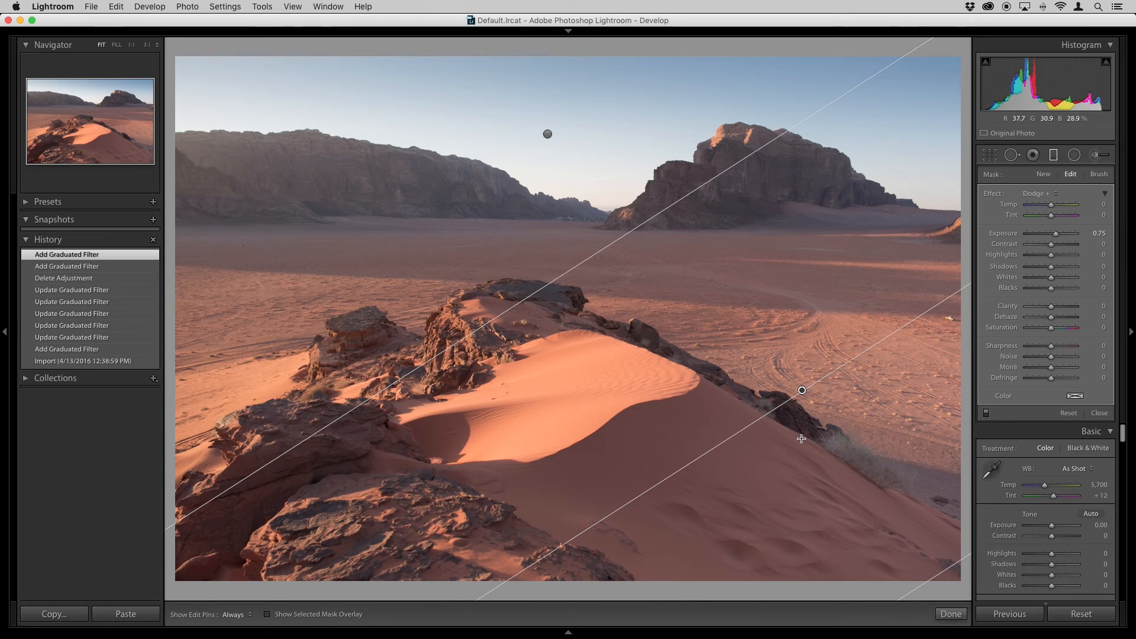
# - Reselect the diagonal Dodge + filter, set its Exposure to 0.90 after trying -1.10 and -0.20, and deselect it
pyautogui.press('Return')
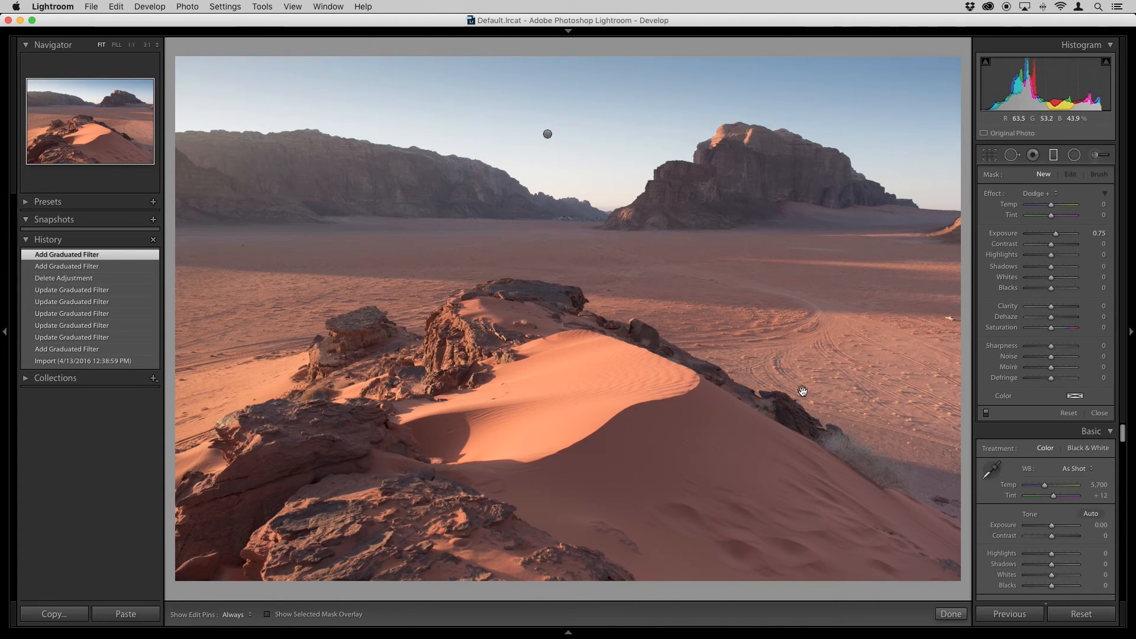
pyautogui.click(803, 391)
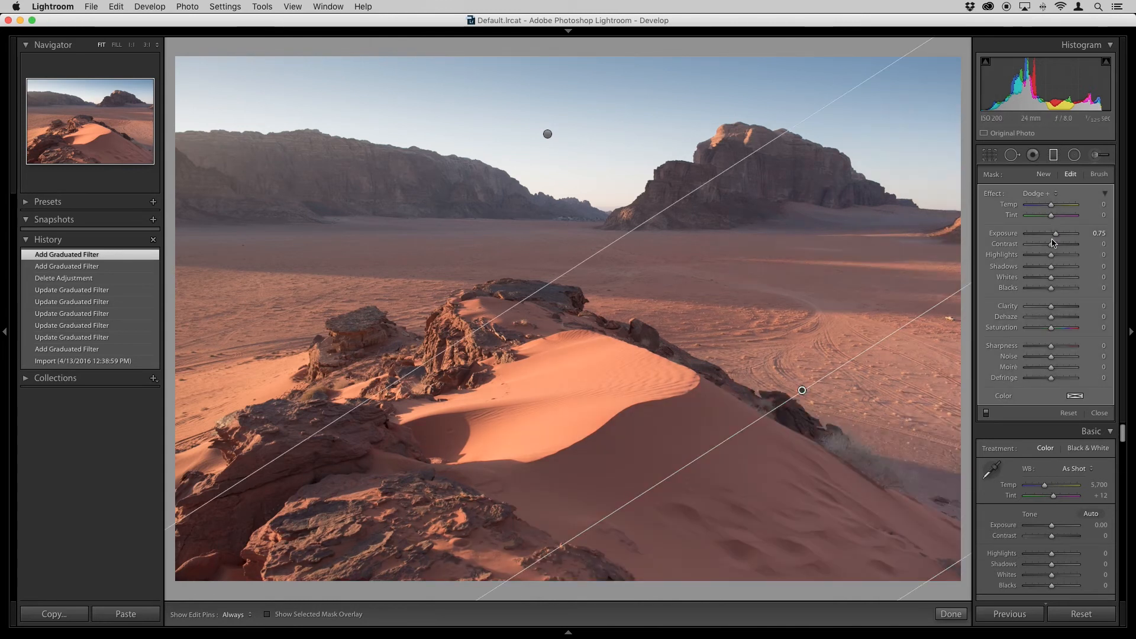
pyautogui.click(1044, 236)
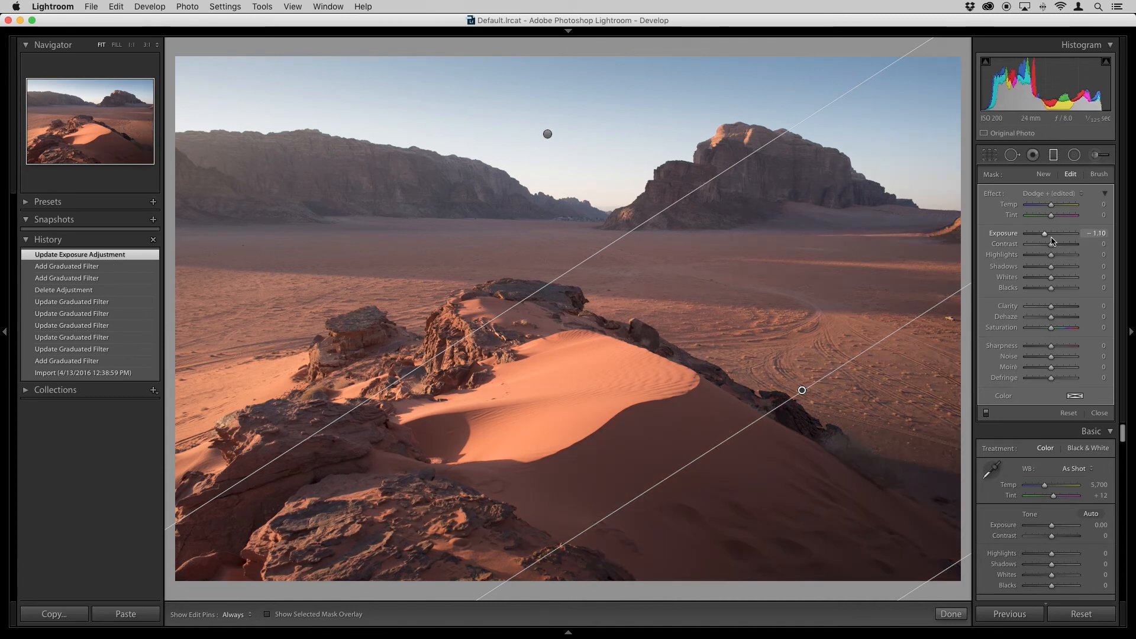
pyautogui.click(1049, 235)
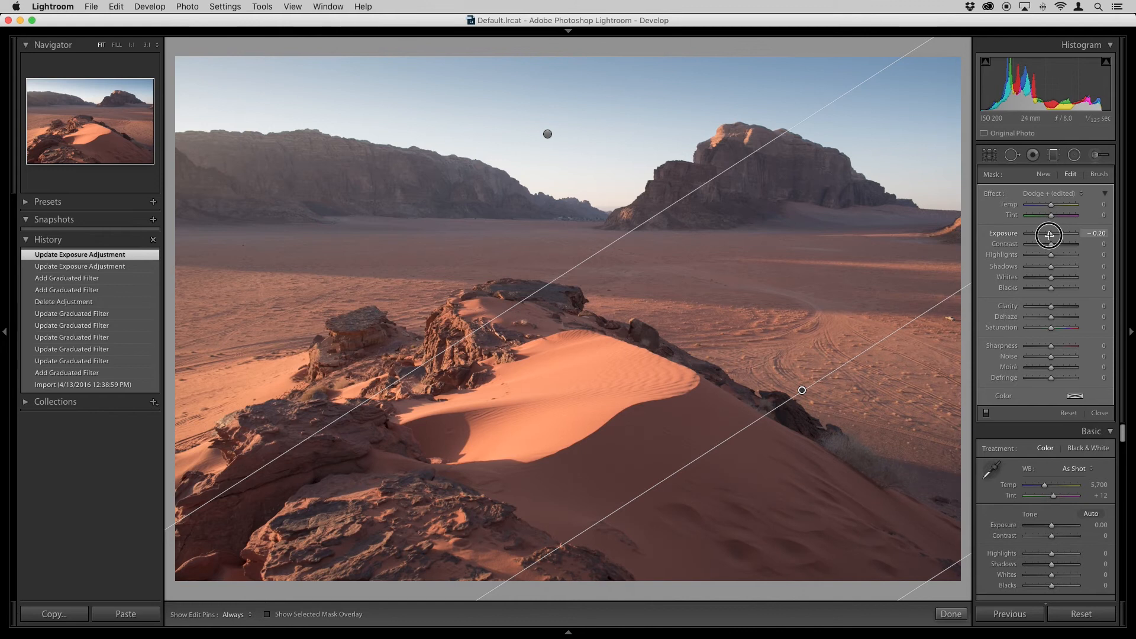
pyautogui.click(1055, 236)
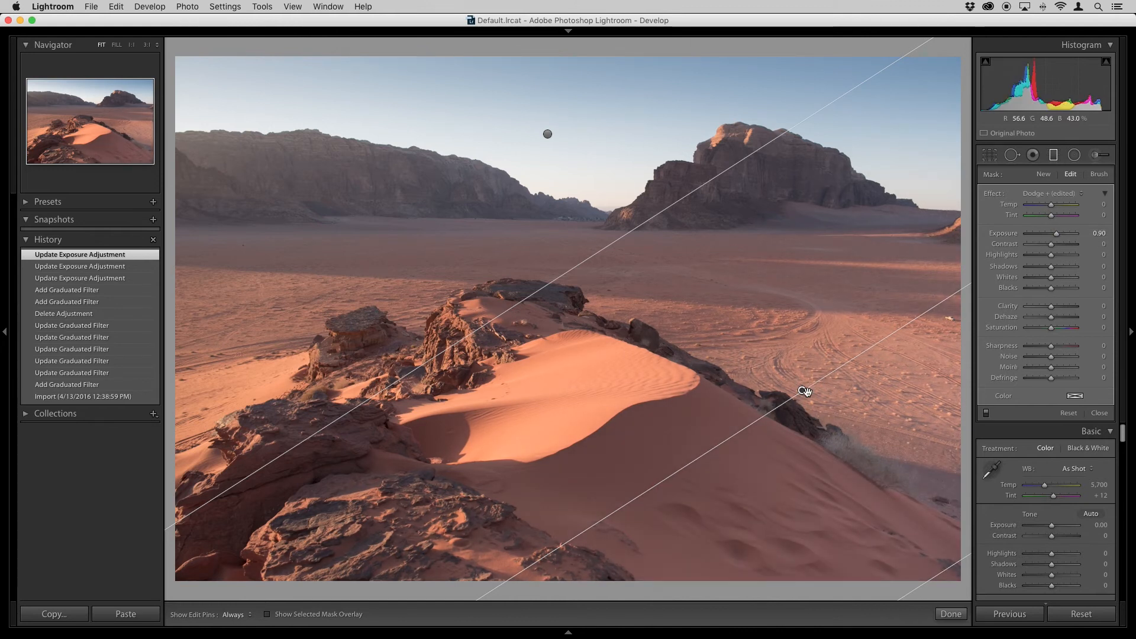
pyautogui.moveTo(802, 391)
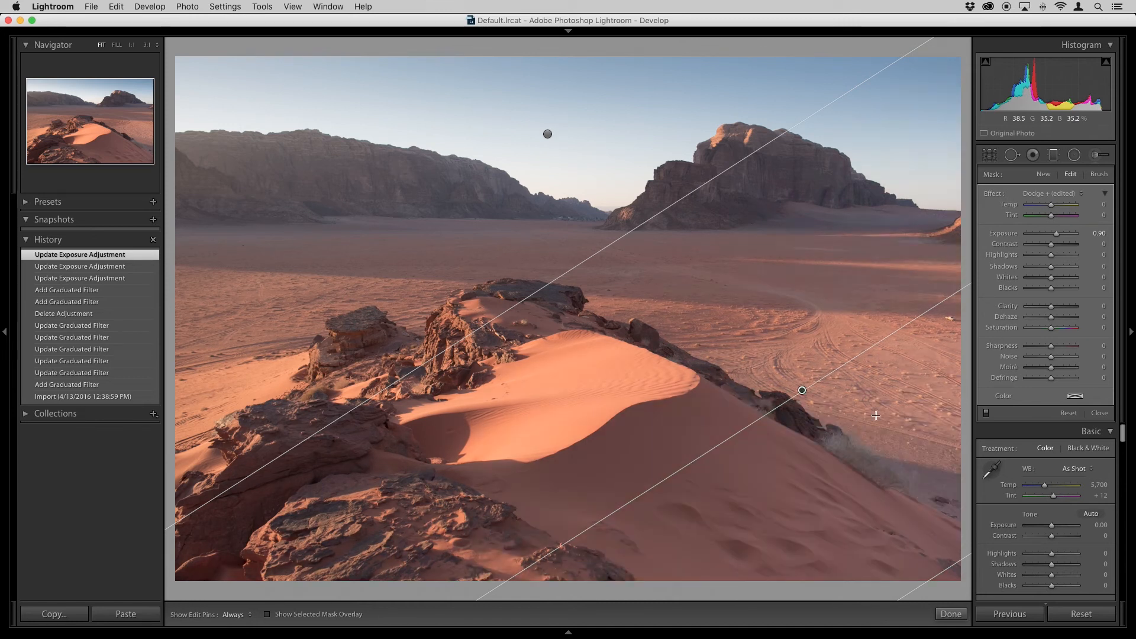
pyautogui.press('Return')
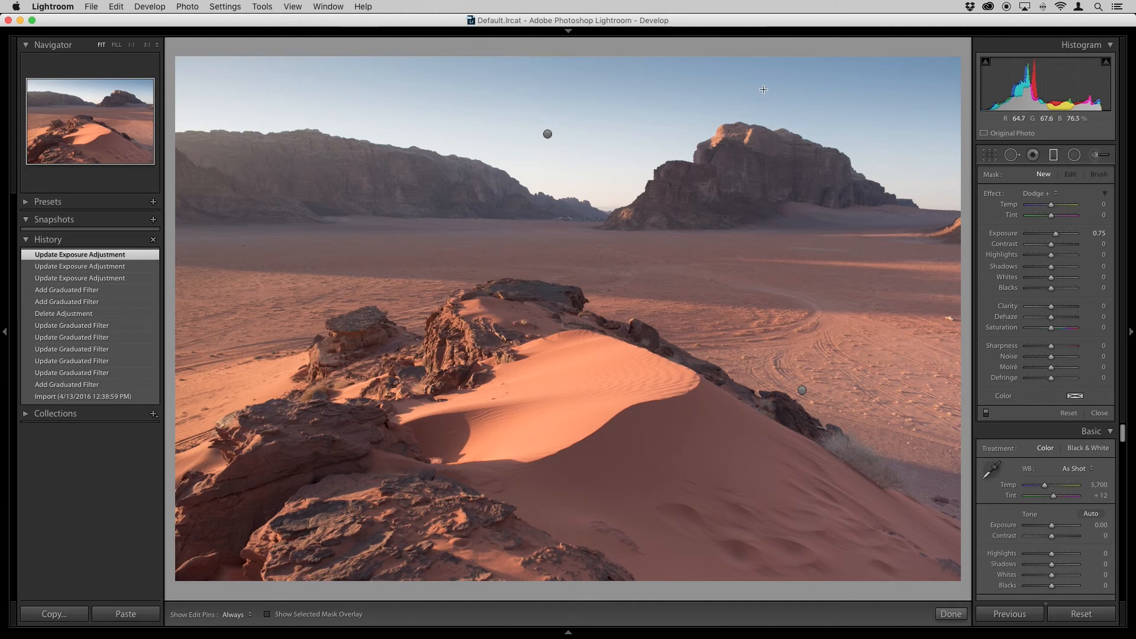
# - Add a third graduated filter with Exposure -0.68, running diagonally from the photo's upper-left corner down past the left-hand mountains
pyautogui.click(1038, 195)
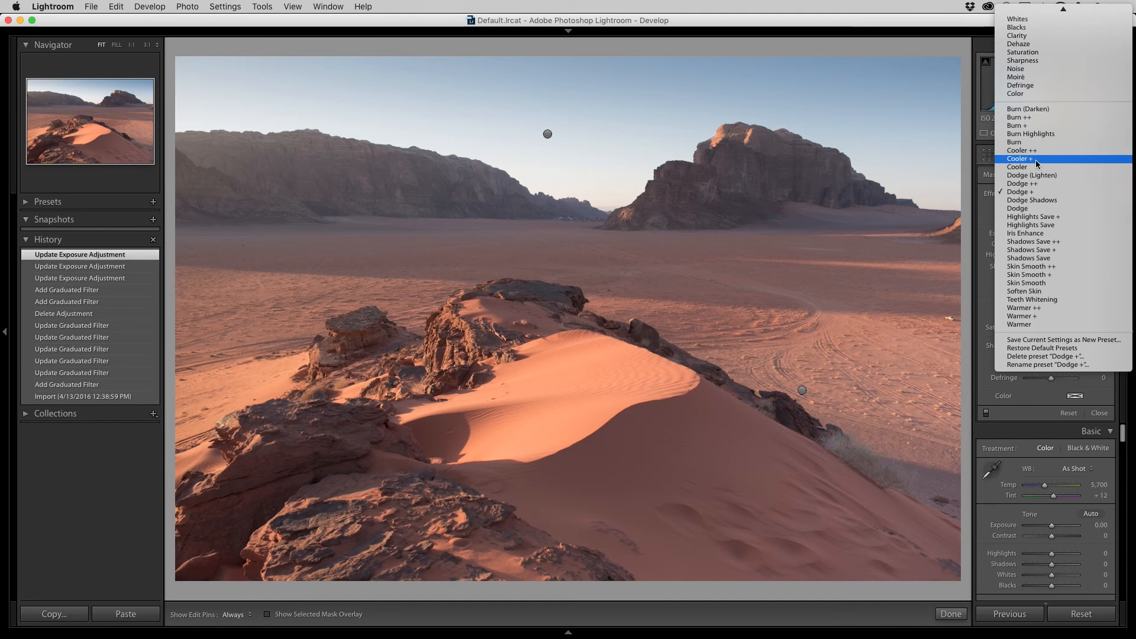
pyautogui.click(985, 226)
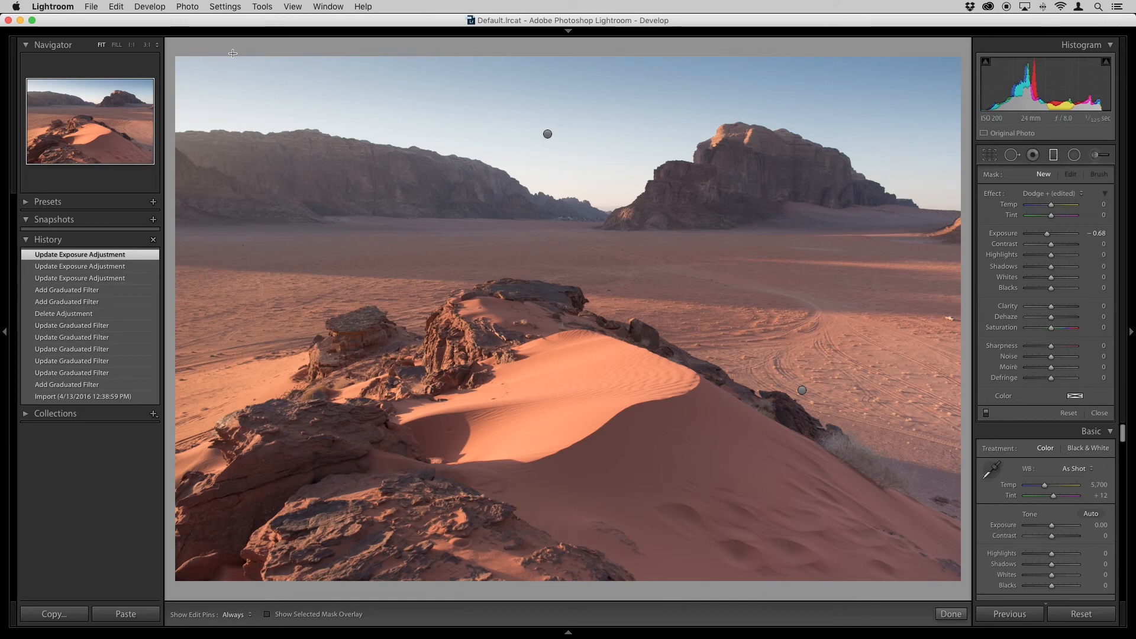
pyautogui.moveTo(198, 47); pyautogui.dragTo(246, 266)
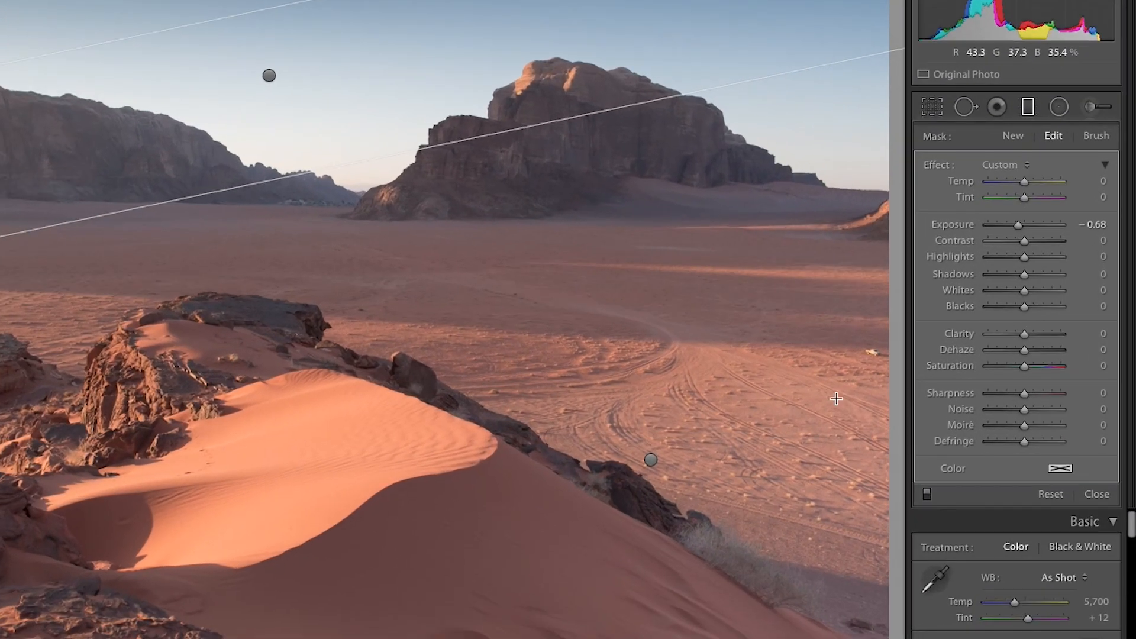
# - Tint the third graduated filter blue with a colour of hue 228 and saturation 33%, and close the colour picker
pyautogui.click(1059, 469)
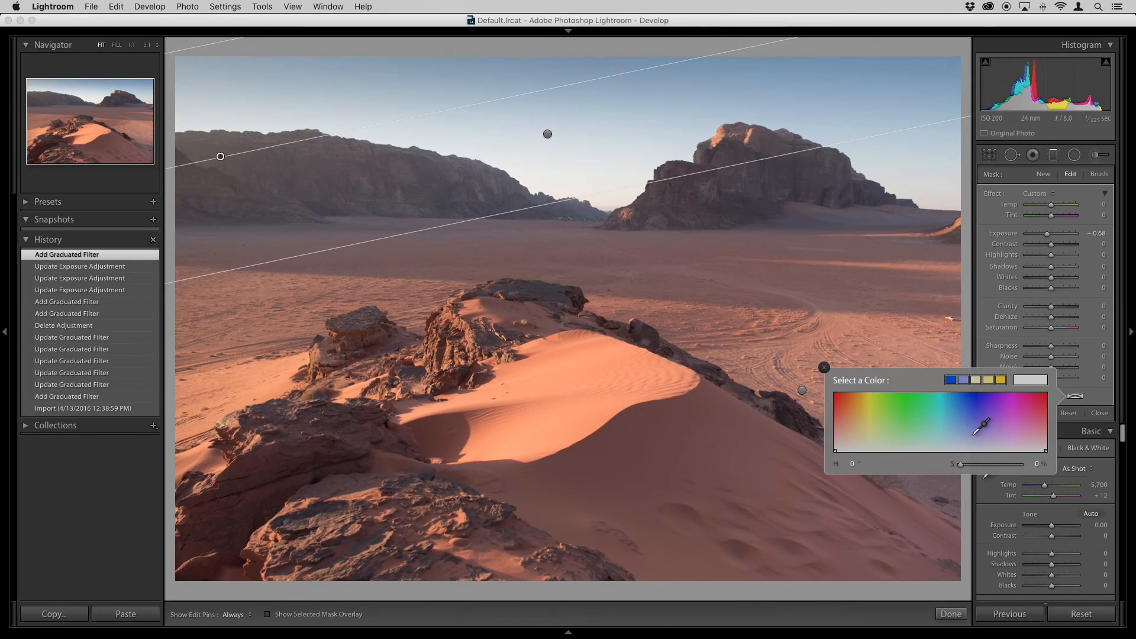
pyautogui.click(973, 434)
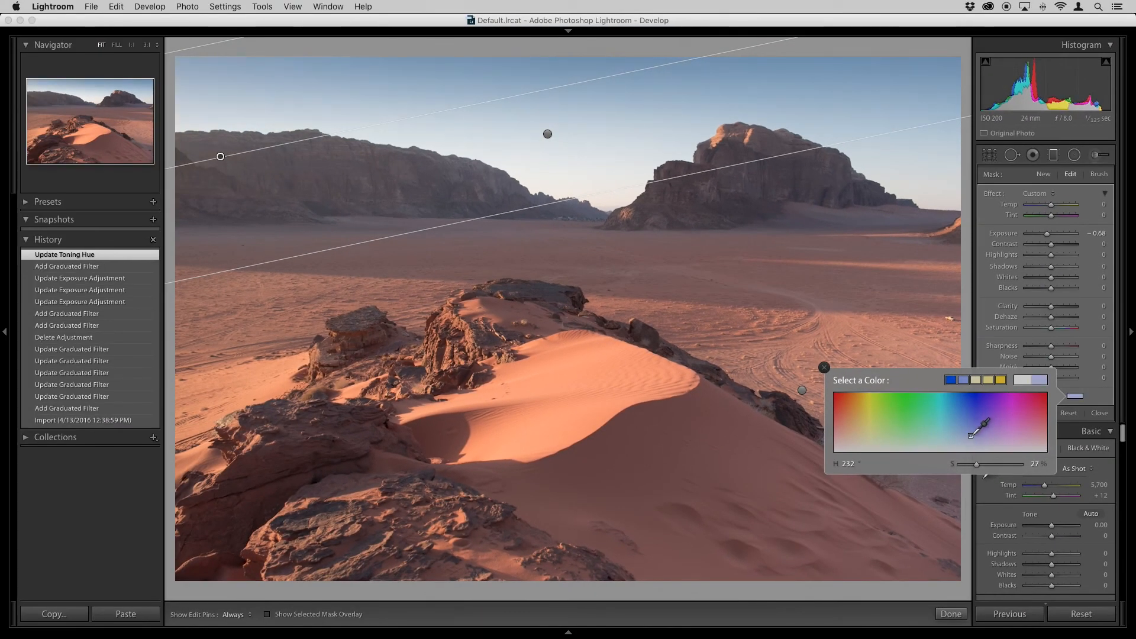
pyautogui.click(967, 431)
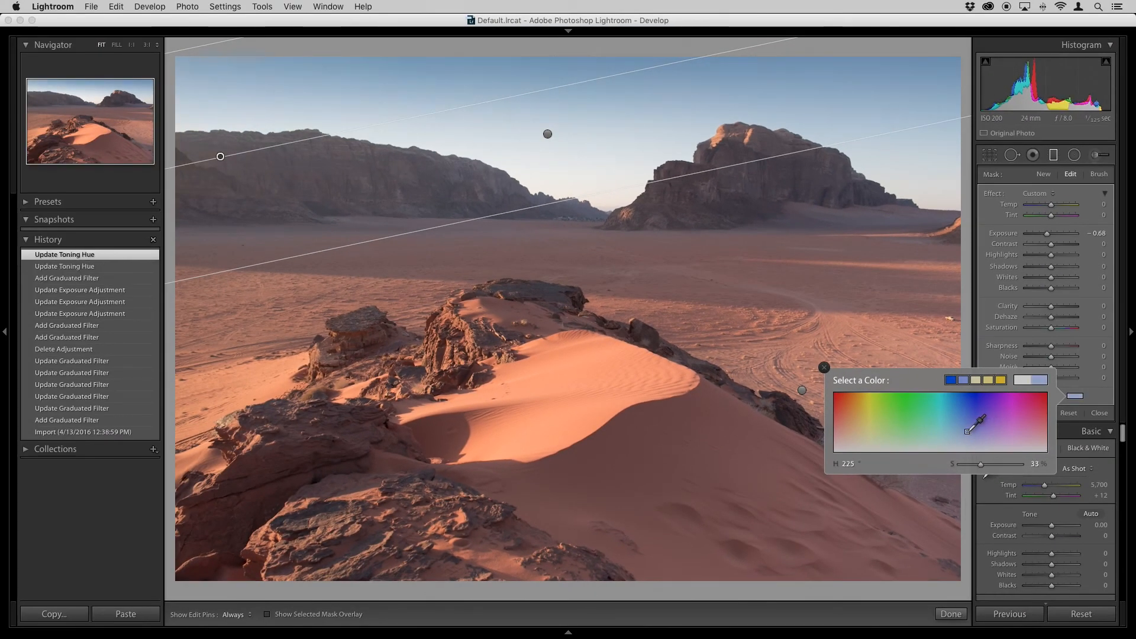
pyautogui.click(968, 431)
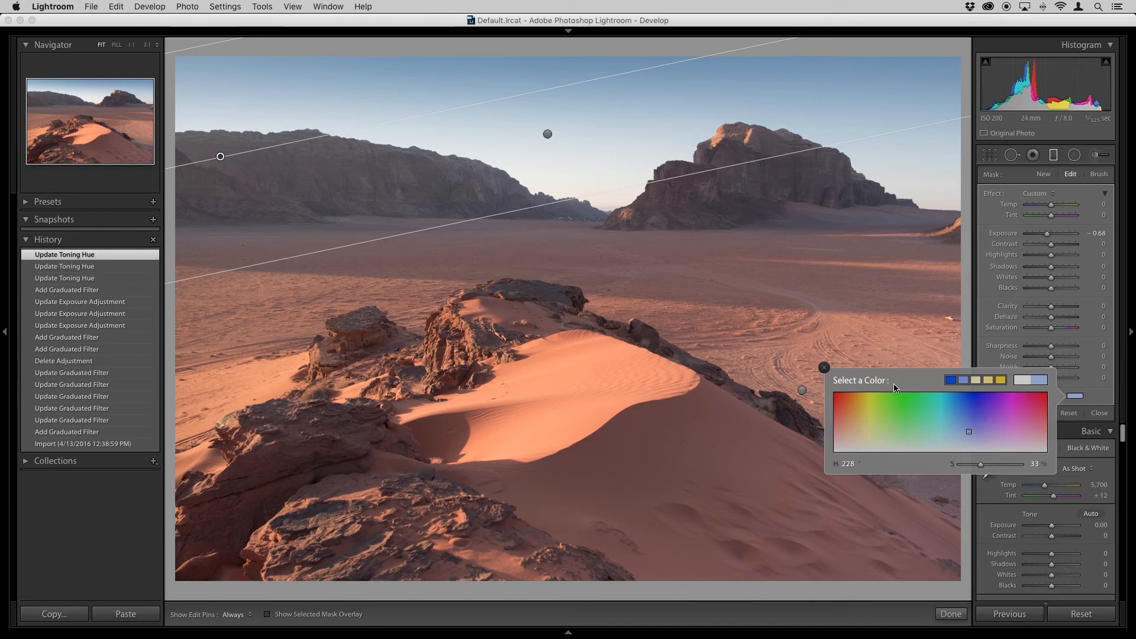
pyautogui.click(824, 367)
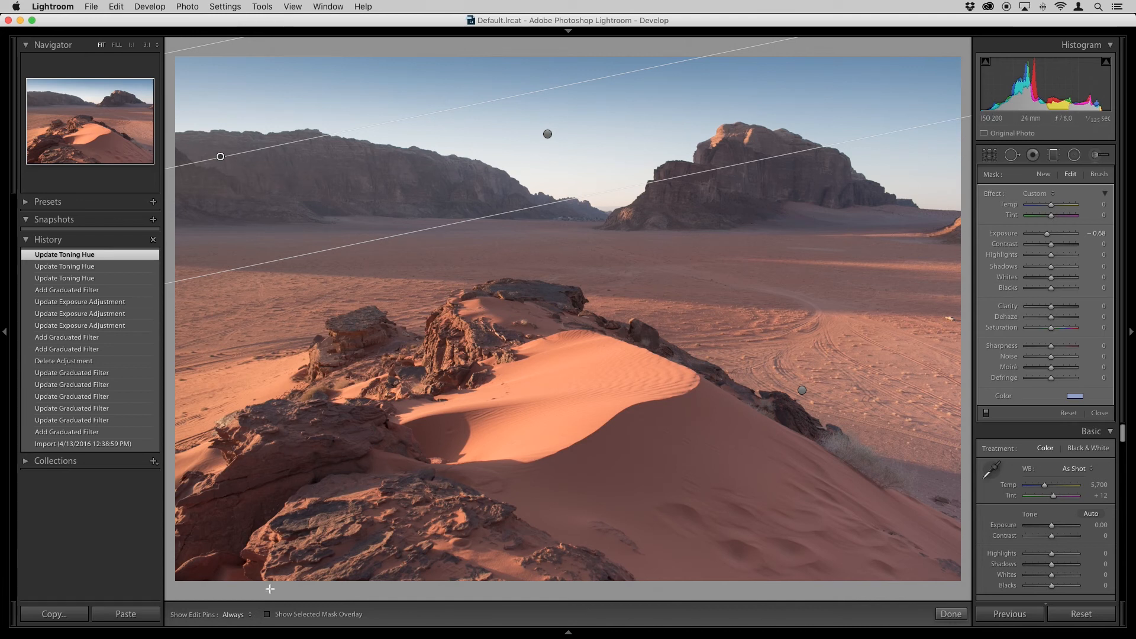
# - Display the graduated filter's mask overlay and switch its mask brush to Erase
pyautogui.click(267, 614)
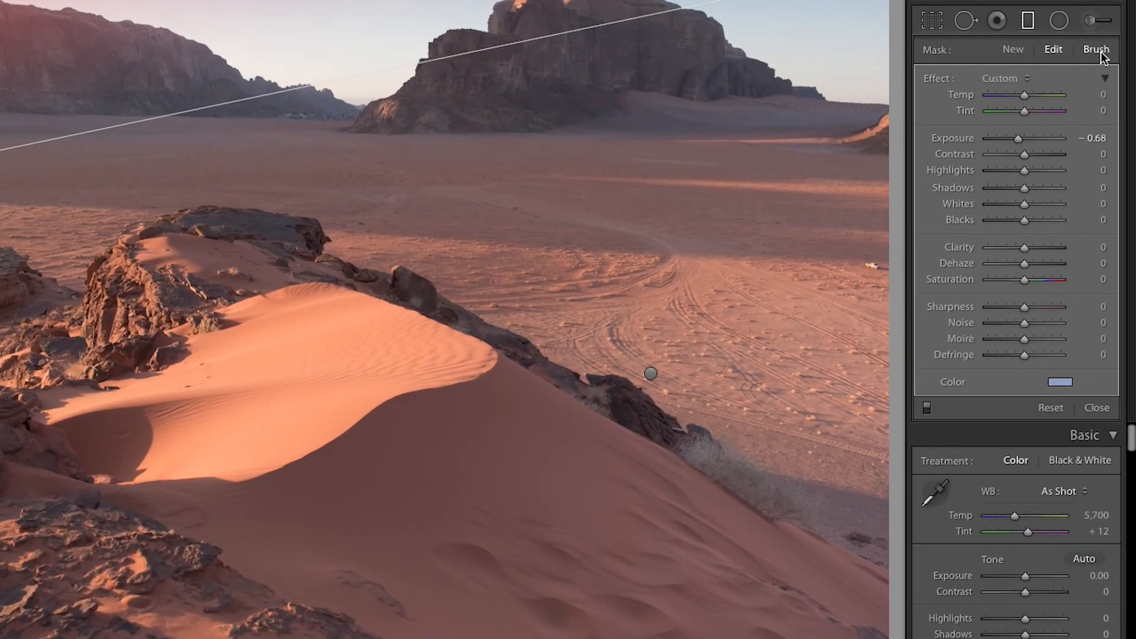
pyautogui.click(1094, 52)
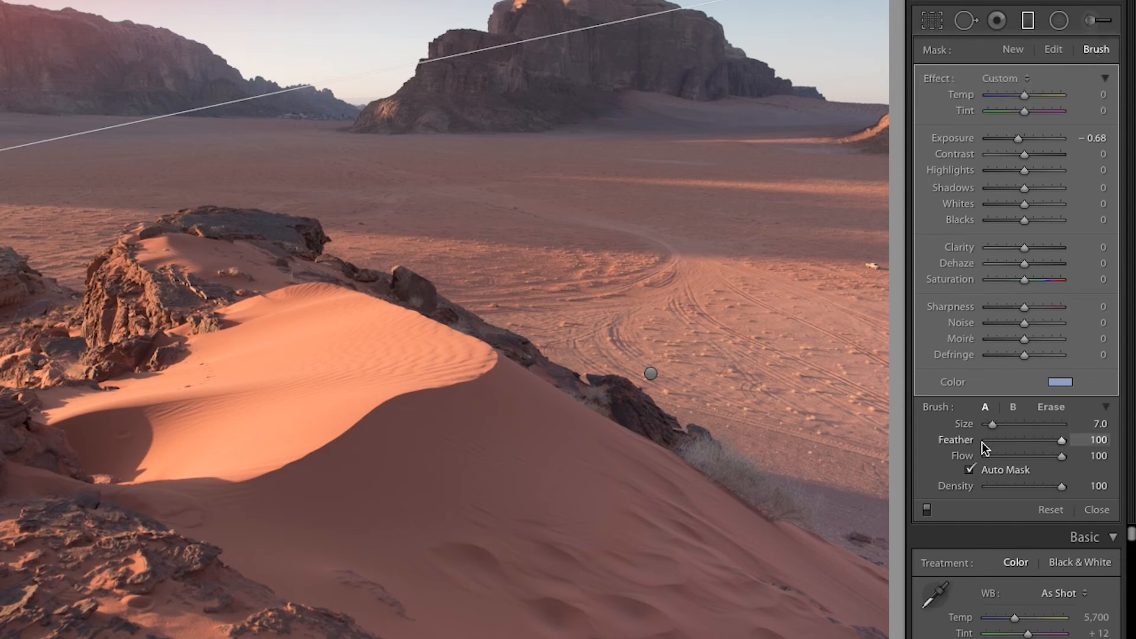
pyautogui.click(1052, 406)
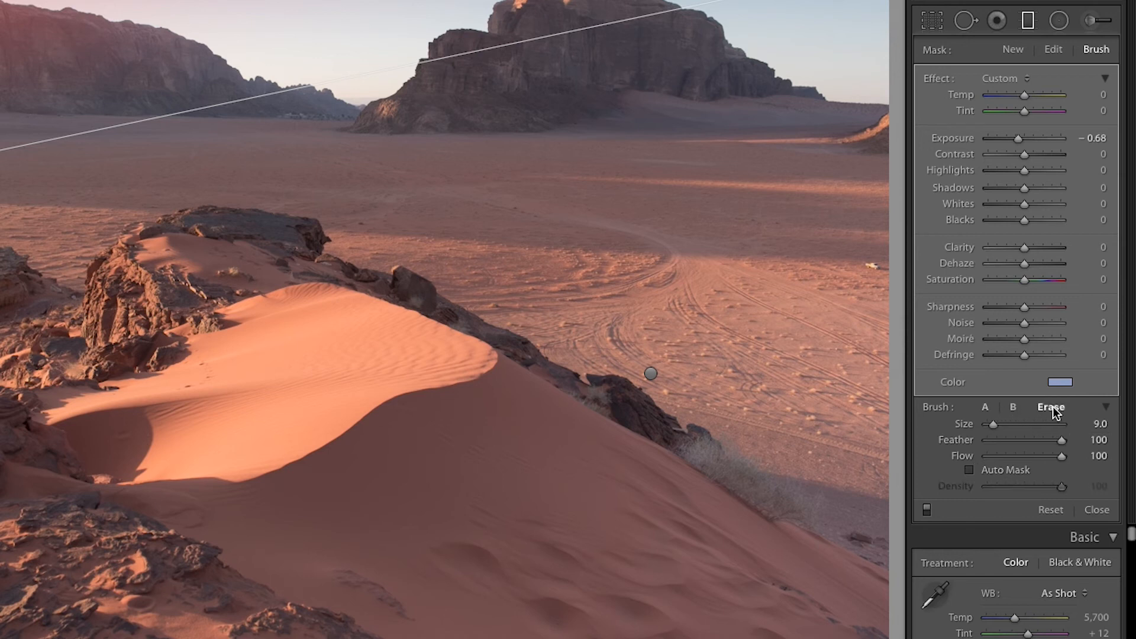
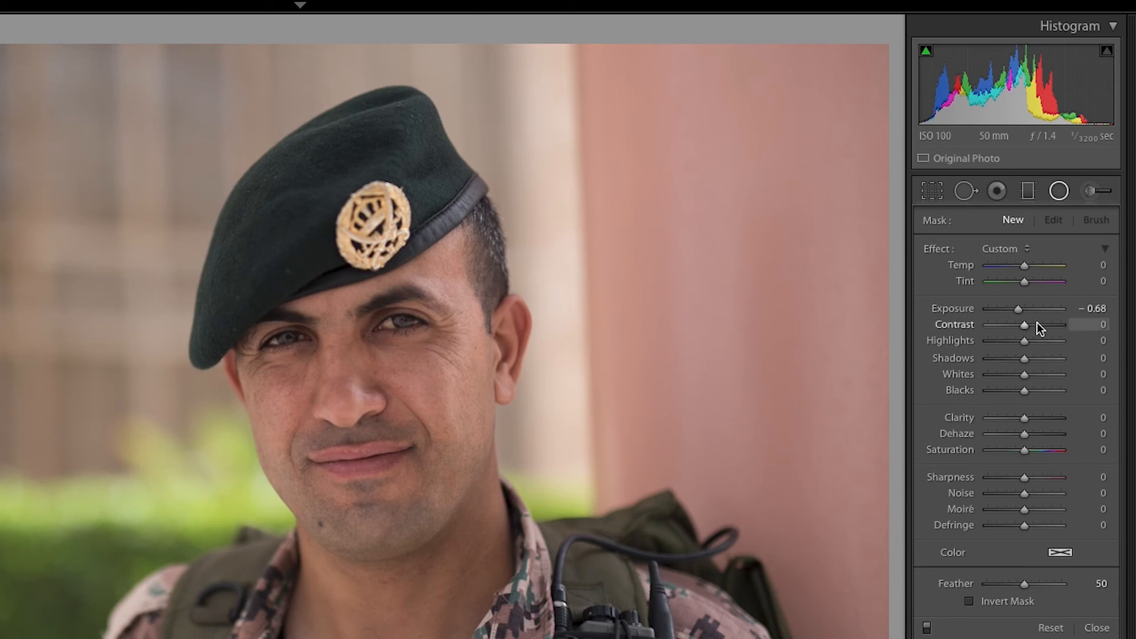
# - Add a radial filter with Exposure -0.68 on the soldier portrait, as a tall ellipse around the beret, face and chest
pyautogui.click(1011, 250)
pyautogui.click(920, 282)
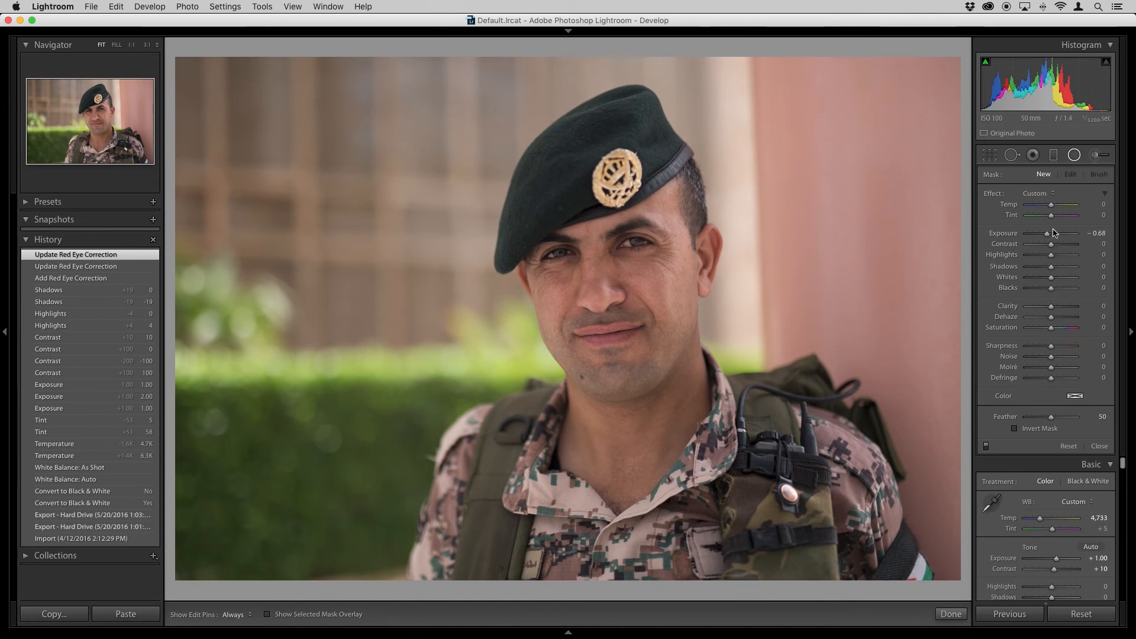
pyautogui.click(609, 328)
pyautogui.moveTo(609, 329); pyautogui.dragTo(821, 52)
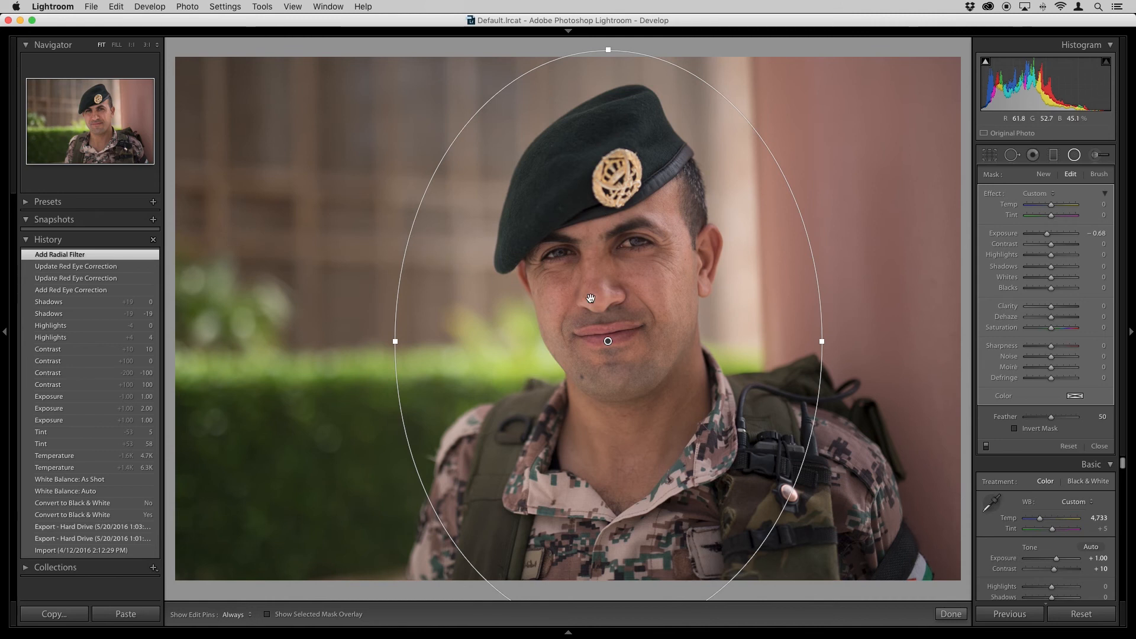
# - Check the radial filter's mask overlay, set its Exposure to -0.38 and deselect the filter
pyautogui.click(268, 614)
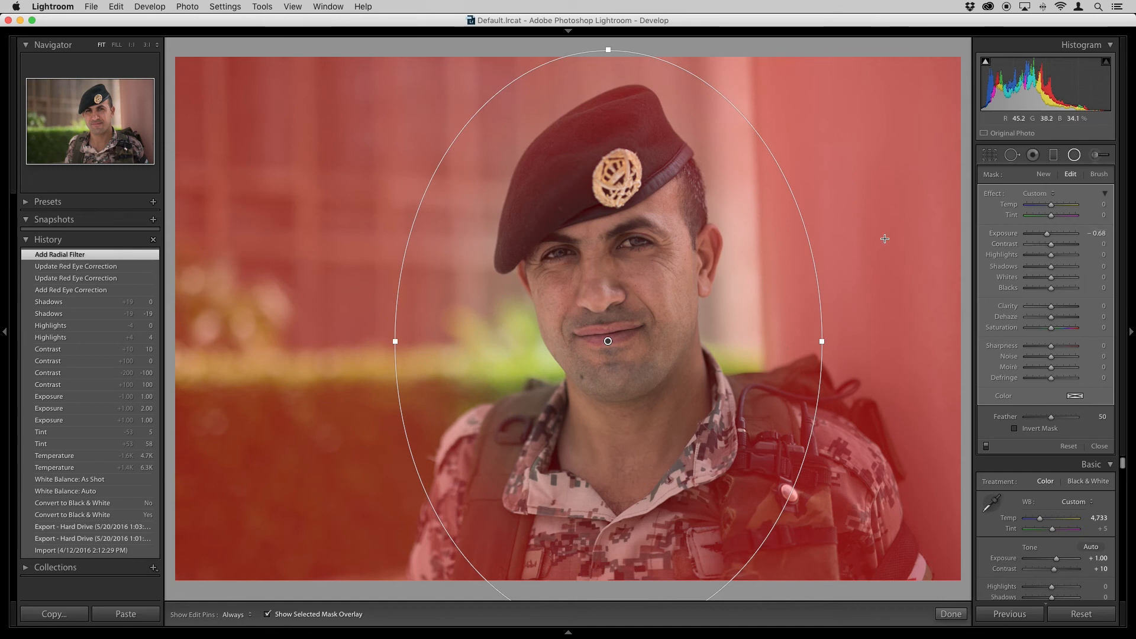
pyautogui.press('o')
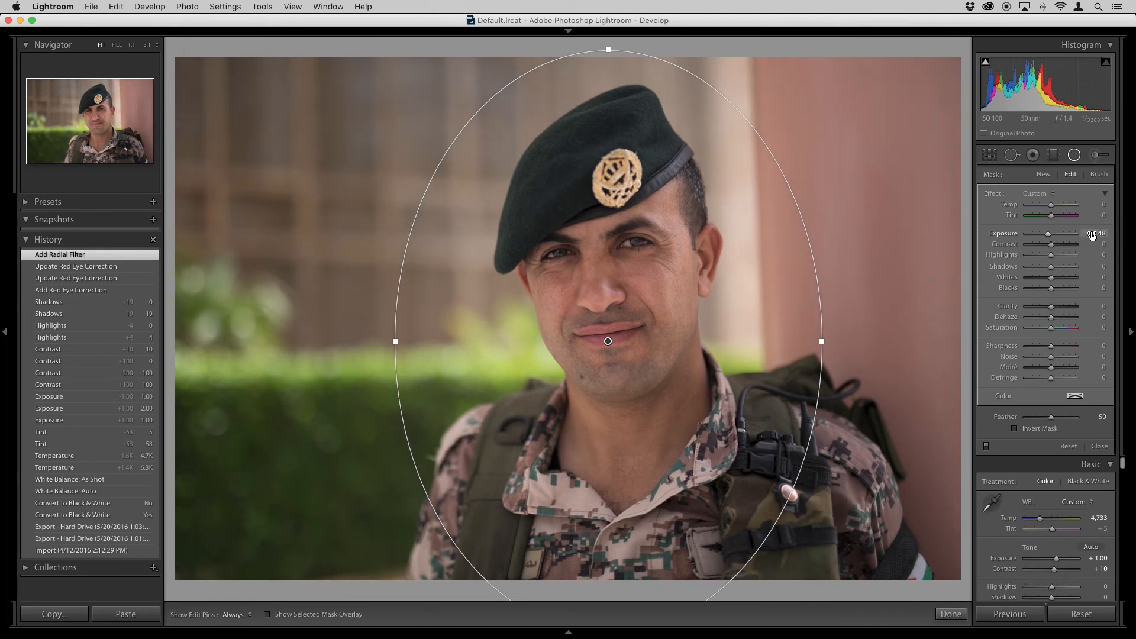
pyautogui.press('Up')
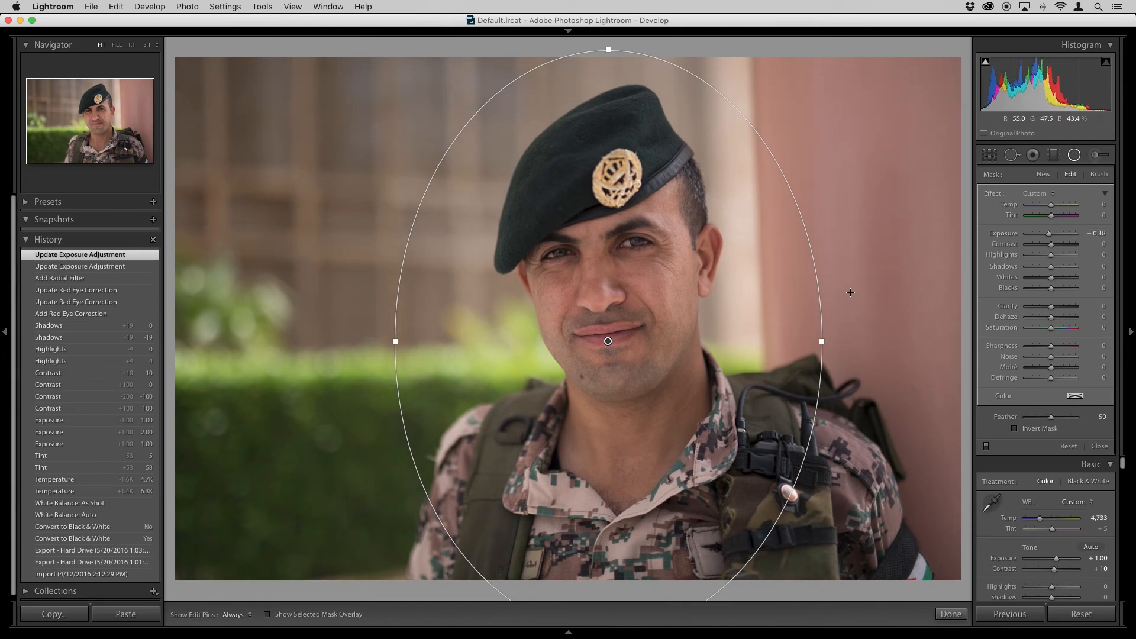
pyautogui.click(850, 292)
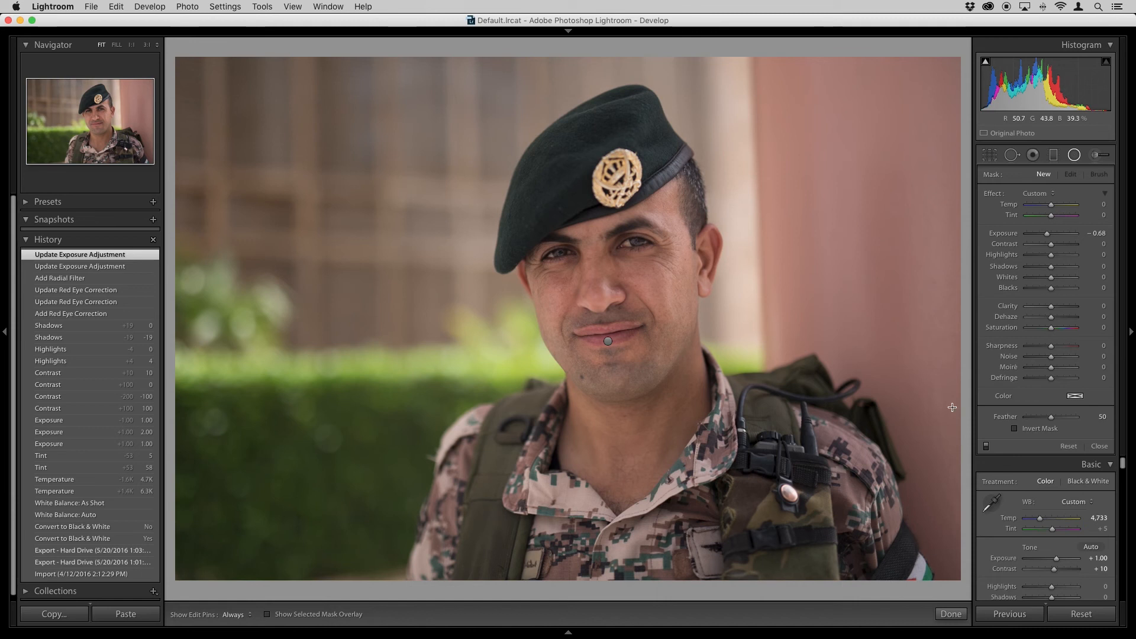
# - Compare the portrait with and without the radial filter by disabling and re-enabling it several times
pyautogui.click(986, 446)
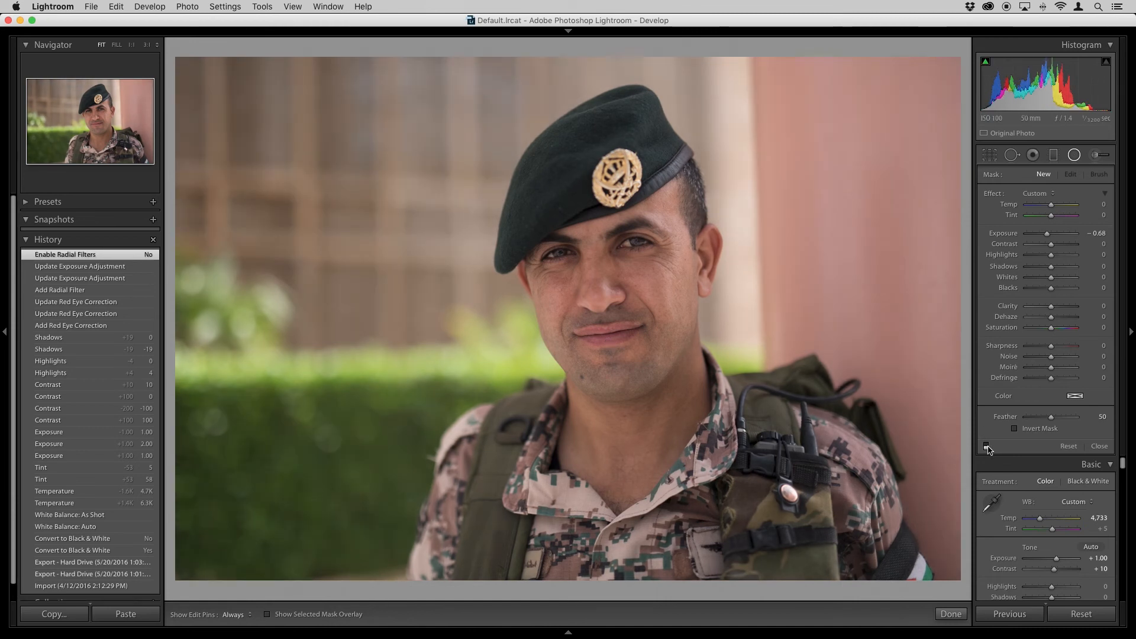
pyautogui.click(986, 446)
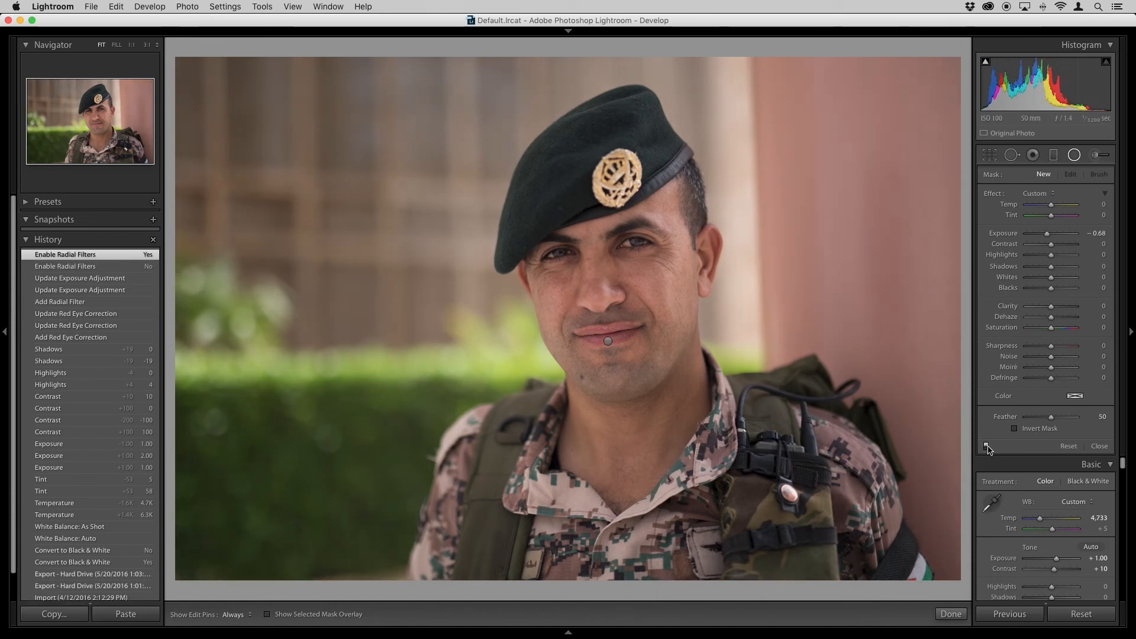
pyautogui.click(986, 447)
pyautogui.click(986, 447)
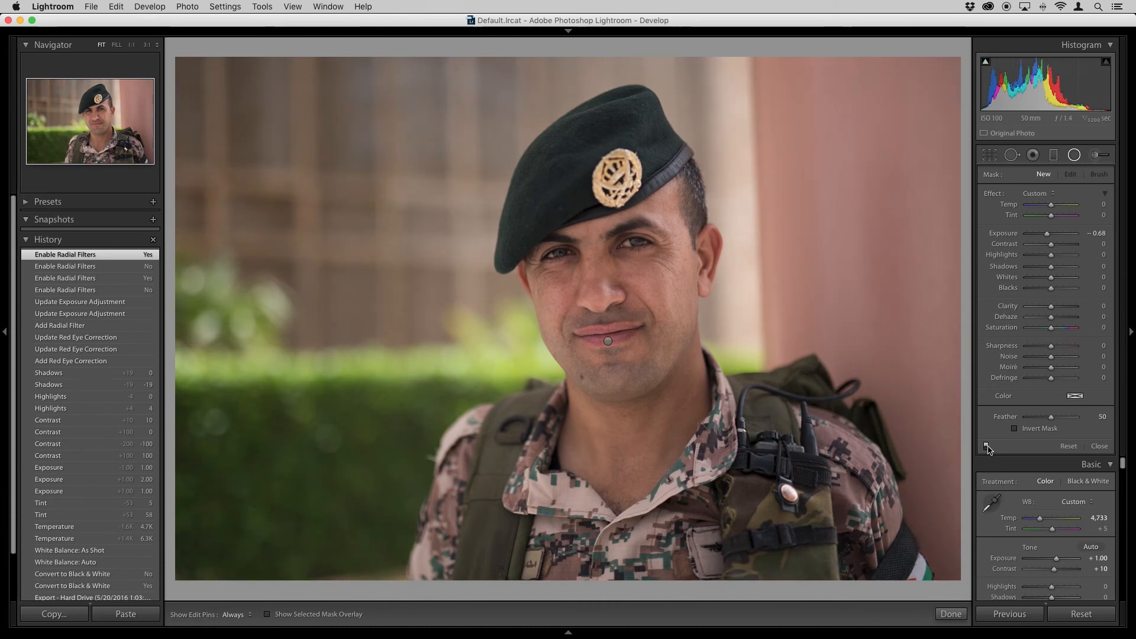
pyautogui.click(986, 446)
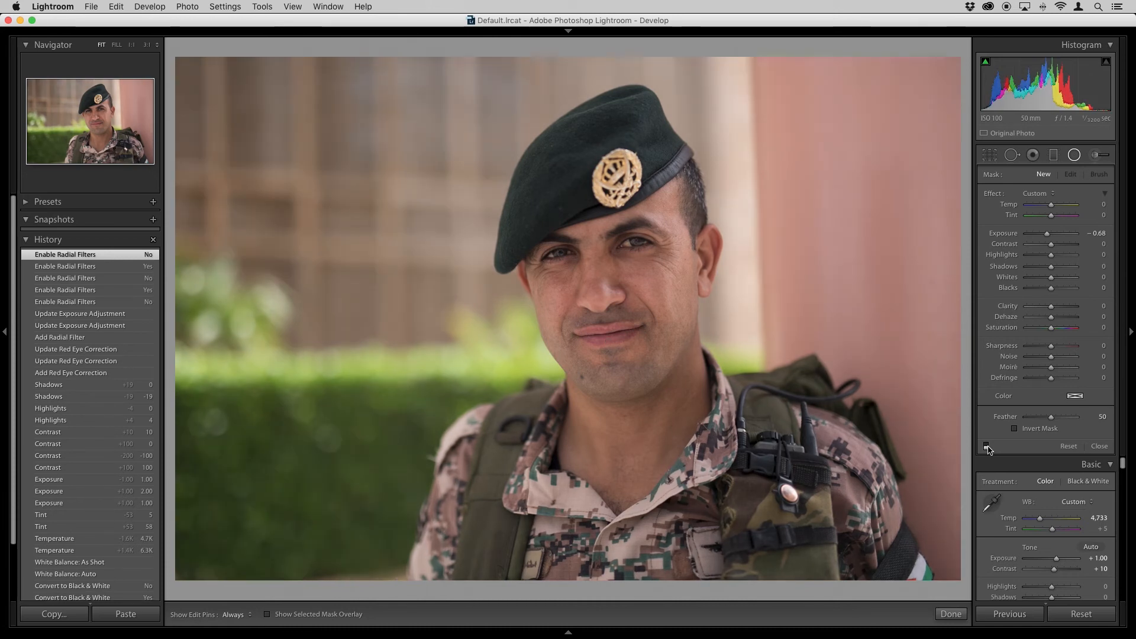
pyautogui.click(986, 447)
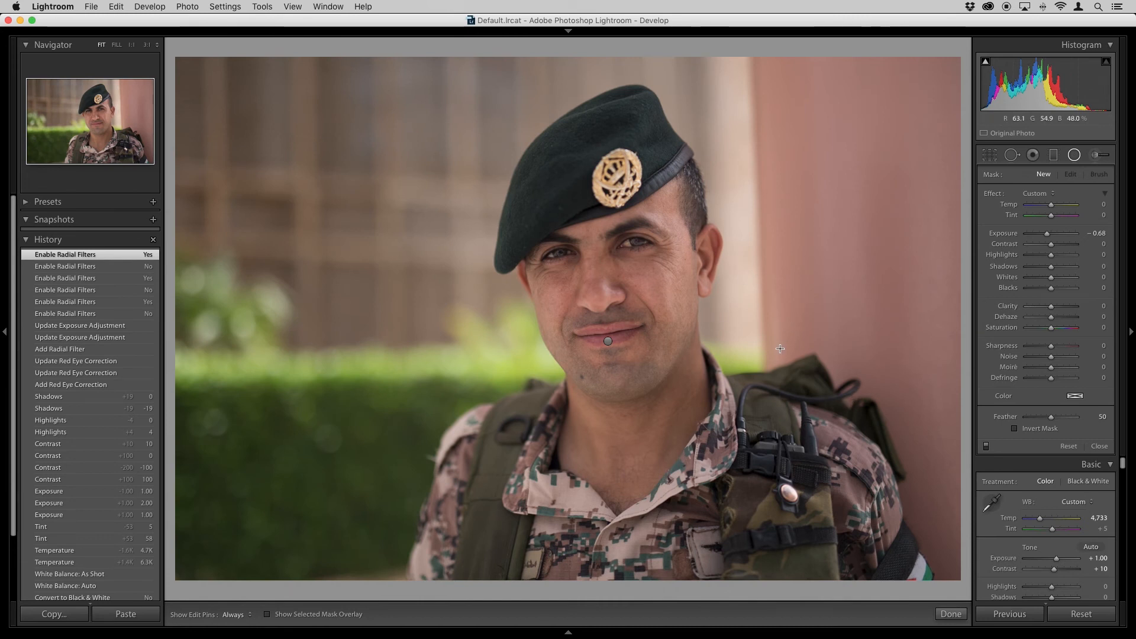
# - Reselect the radial filter and erase its mask over the radio and camouflage pouch, using the Erase brush with Auto Mask off
pyautogui.click(608, 341)
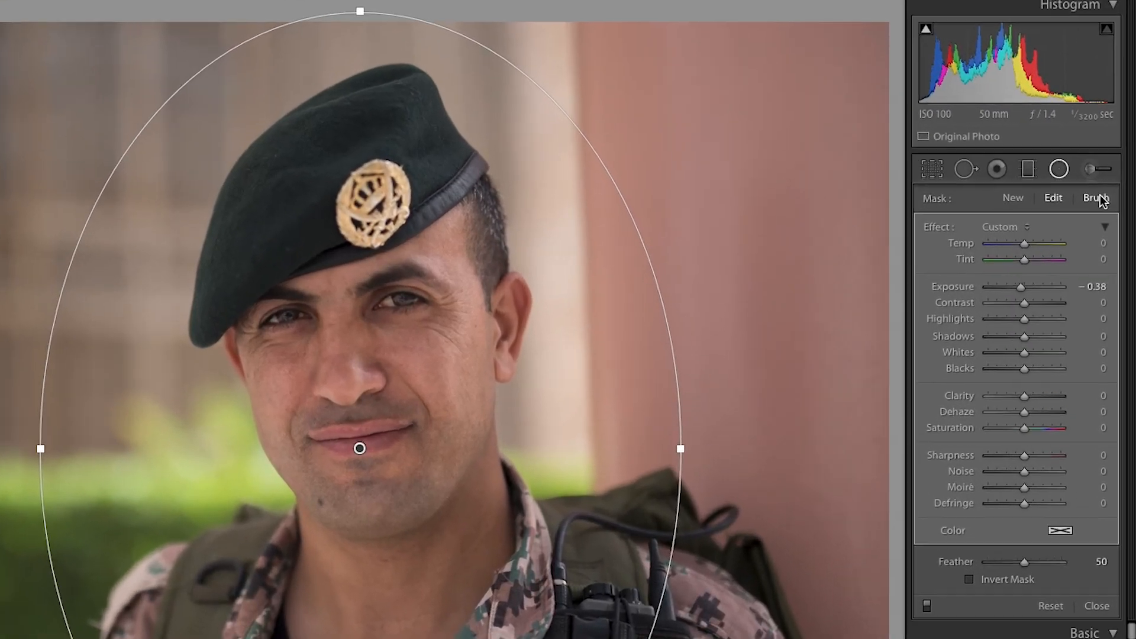
pyautogui.click(1098, 174)
pyautogui.click(1051, 555)
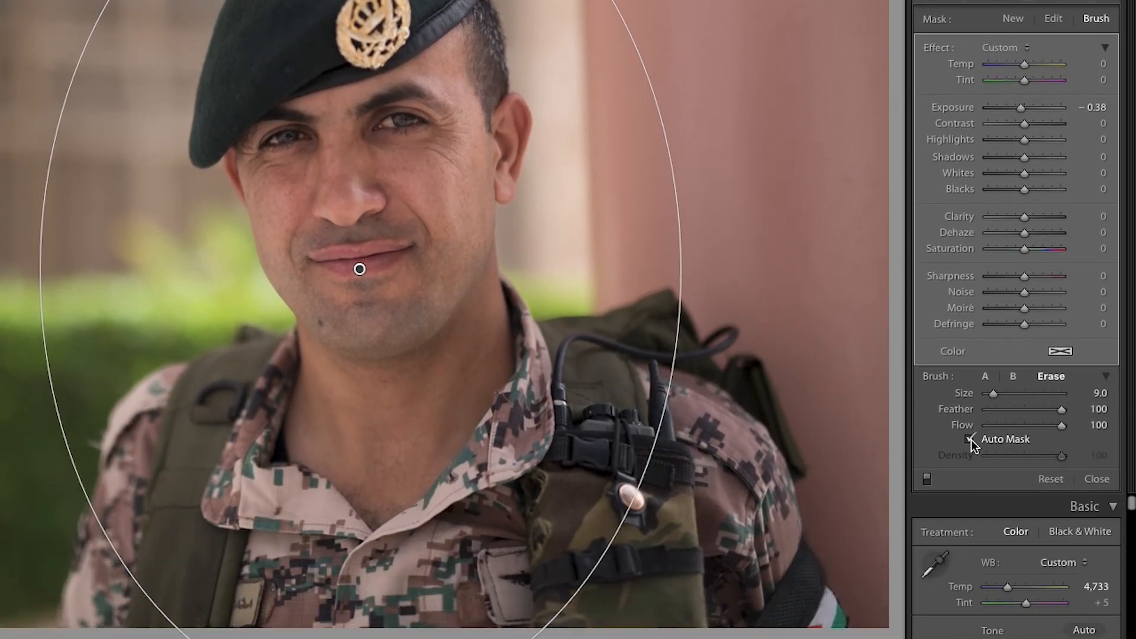
pyautogui.click(970, 439)
pyautogui.moveTo(611, 502)
pyautogui.mouseDown()
pyautogui.moveTo(483, 516)
pyautogui.moveTo(466, 586)
pyautogui.moveTo(620, 451)
pyautogui.moveTo(704, 496)
pyautogui.moveTo(692, 512)
pyautogui.moveTo(739, 568)
pyautogui.moveTo(709, 578)
pyautogui.moveTo(768, 580)
pyautogui.moveTo(728, 539)
pyautogui.moveTo(546, 480)
pyautogui.moveTo(455, 553)
pyautogui.moveTo(381, 508)
pyautogui.moveTo(221, 551)
pyautogui.moveTo(188, 512)
pyautogui.moveTo(218, 435)
pyautogui.moveTo(94, 589)
pyautogui.moveTo(104, 618)
pyautogui.moveTo(229, 543)
pyautogui.moveTo(379, 504)
pyautogui.moveTo(465, 448)
pyautogui.moveTo(228, 425)
pyautogui.moveTo(416, 444)
pyautogui.moveTo(466, 421)
pyautogui.moveTo(531, 532)
pyautogui.moveTo(554, 439)
pyautogui.moveTo(660, 381)
pyautogui.moveTo(643, 427)
pyautogui.moveTo(753, 566)
pyautogui.moveTo(705, 565)
pyautogui.mouseUp()
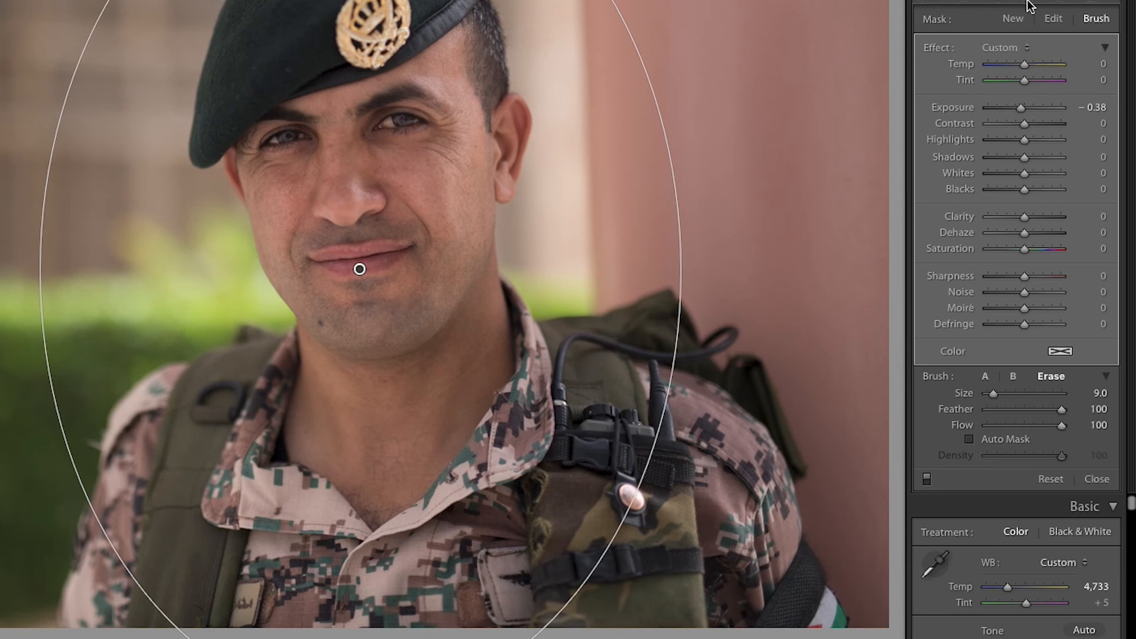
# - With the mask overlay displayed, erase the radial filter from the middle of the beret around its badge, and hide the overlay
pyautogui.press('o')
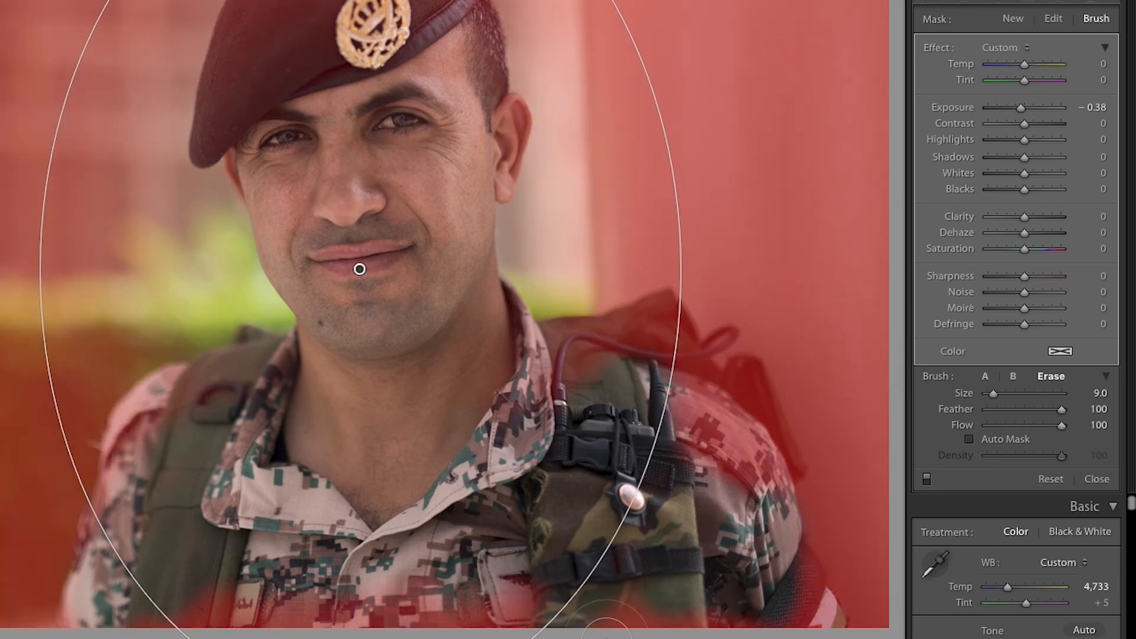
pyautogui.moveTo(624, 618); pyautogui.dragTo(626, 619)
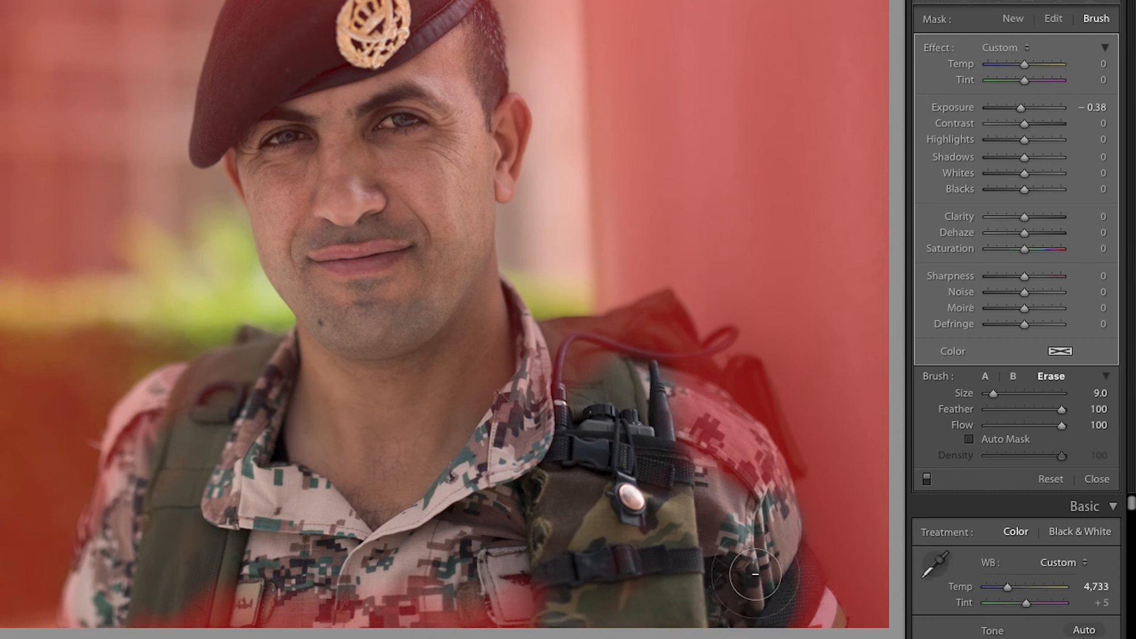
pyautogui.moveTo(581, 371)
pyautogui.mouseDown()
pyautogui.moveTo(467, 591)
pyautogui.moveTo(438, 566)
pyautogui.moveTo(304, 609)
pyautogui.moveTo(160, 597)
pyautogui.moveTo(190, 464)
pyautogui.moveTo(148, 488)
pyautogui.moveTo(130, 597)
pyautogui.mouseUp()
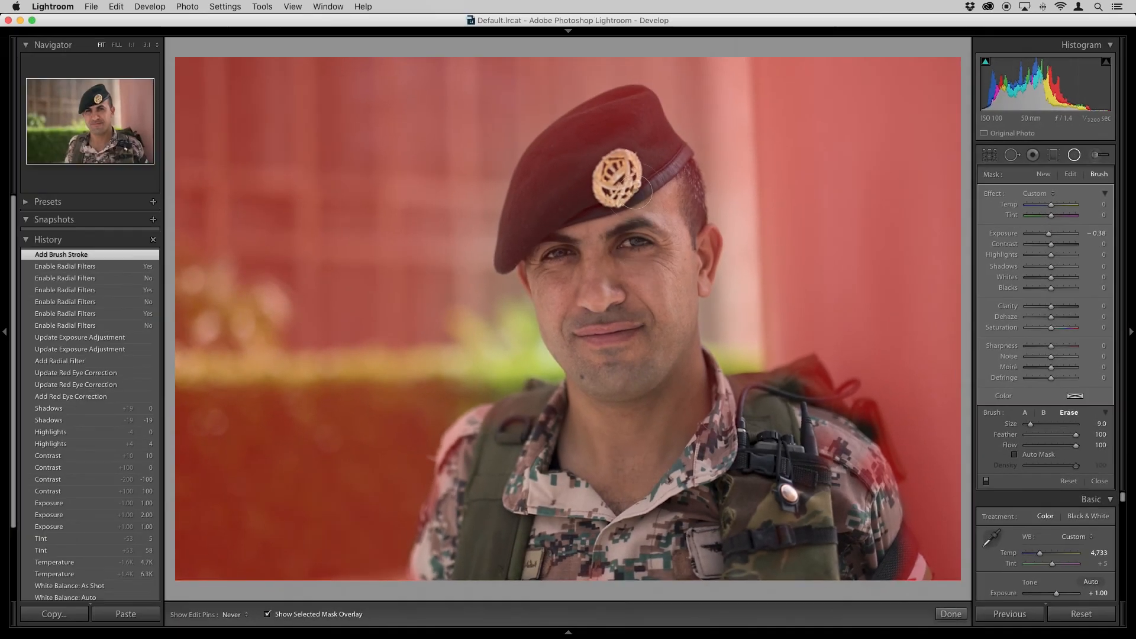
pyautogui.moveTo(640, 127)
pyautogui.mouseDown()
pyautogui.moveTo(569, 159)
pyautogui.moveTo(539, 196)
pyautogui.moveTo(553, 229)
pyautogui.moveTo(597, 152)
pyautogui.moveTo(573, 197)
pyautogui.moveTo(617, 177)
pyautogui.moveTo(637, 144)
pyautogui.moveTo(650, 163)
pyautogui.mouseUp()
pyautogui.press('h')
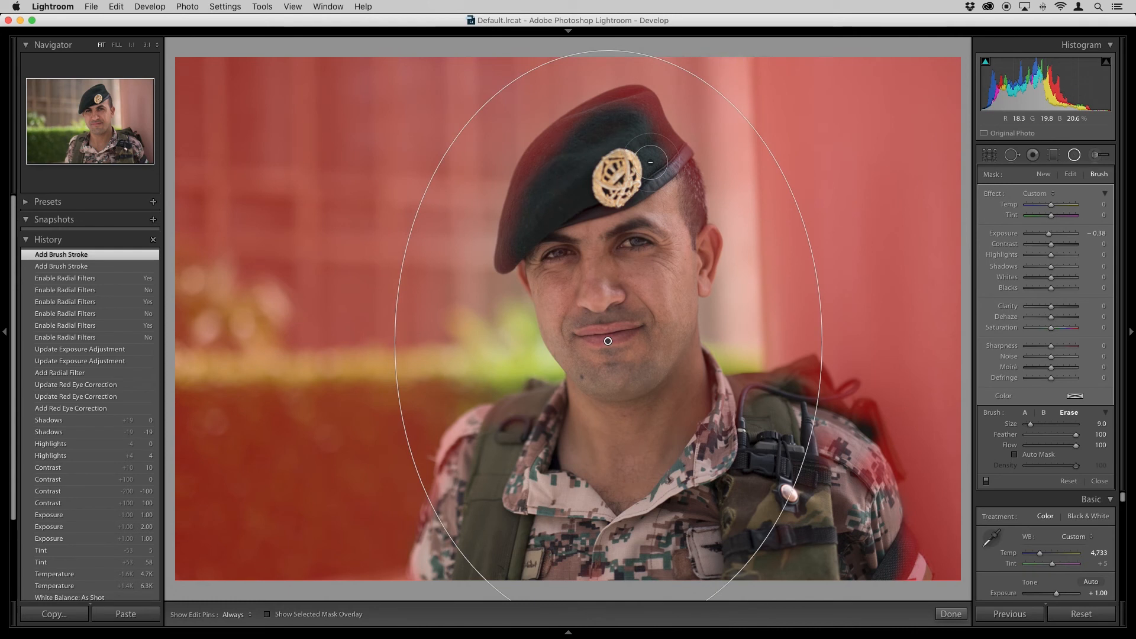
pyautogui.press('o')
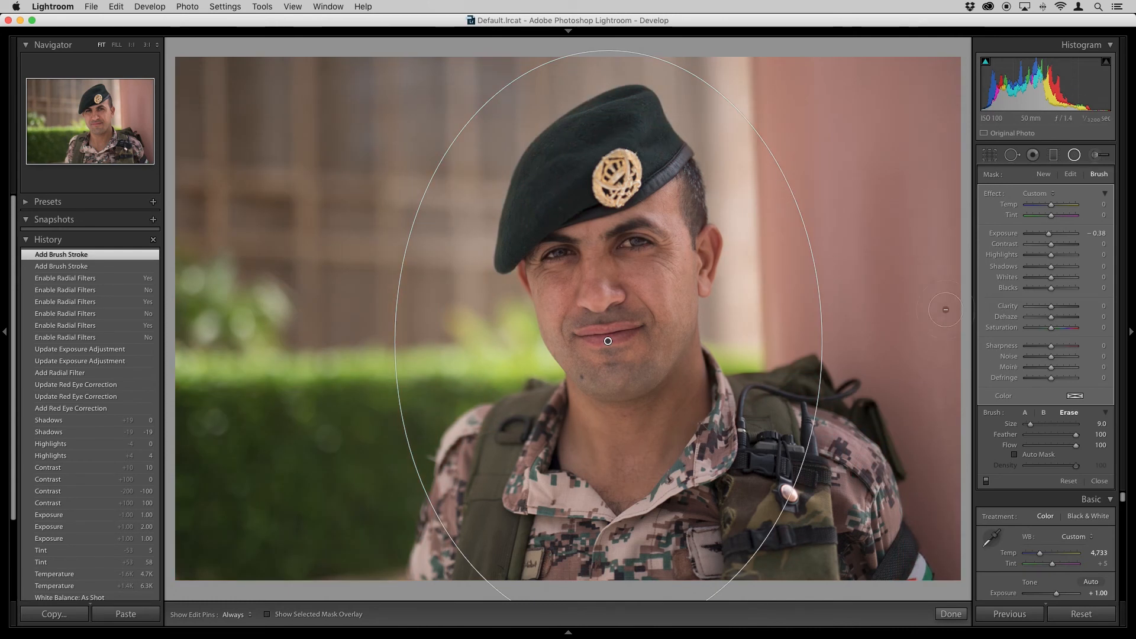
# - Return to editing the radial filter, try Invert Mask, inspect its overlay, and turn the inversion off again
pyautogui.click(1069, 174)
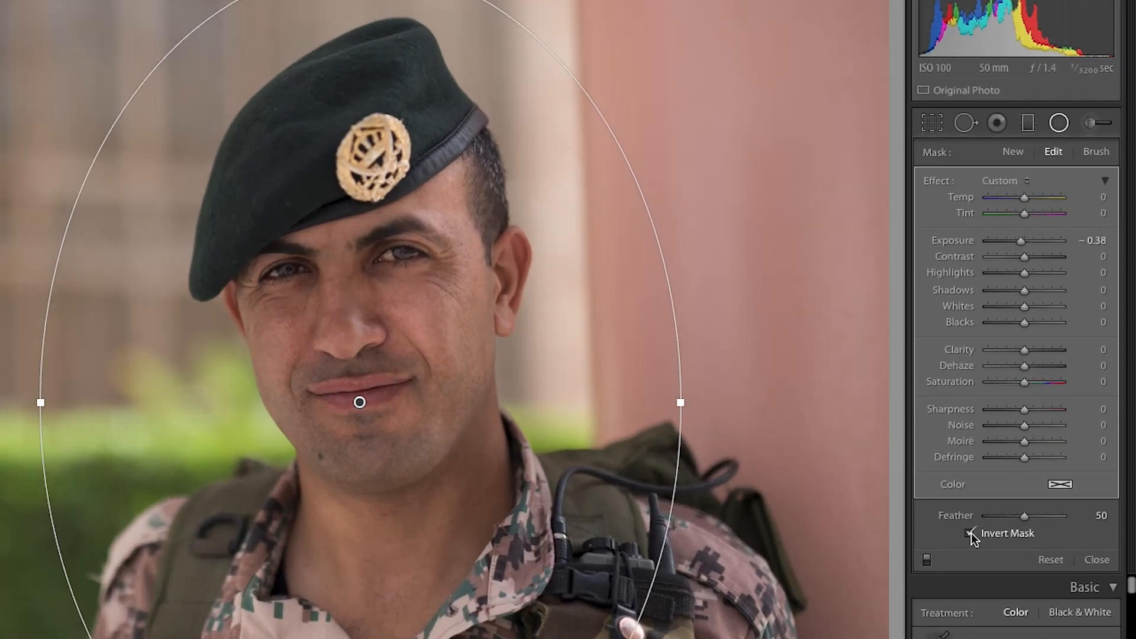
pyautogui.press('o')
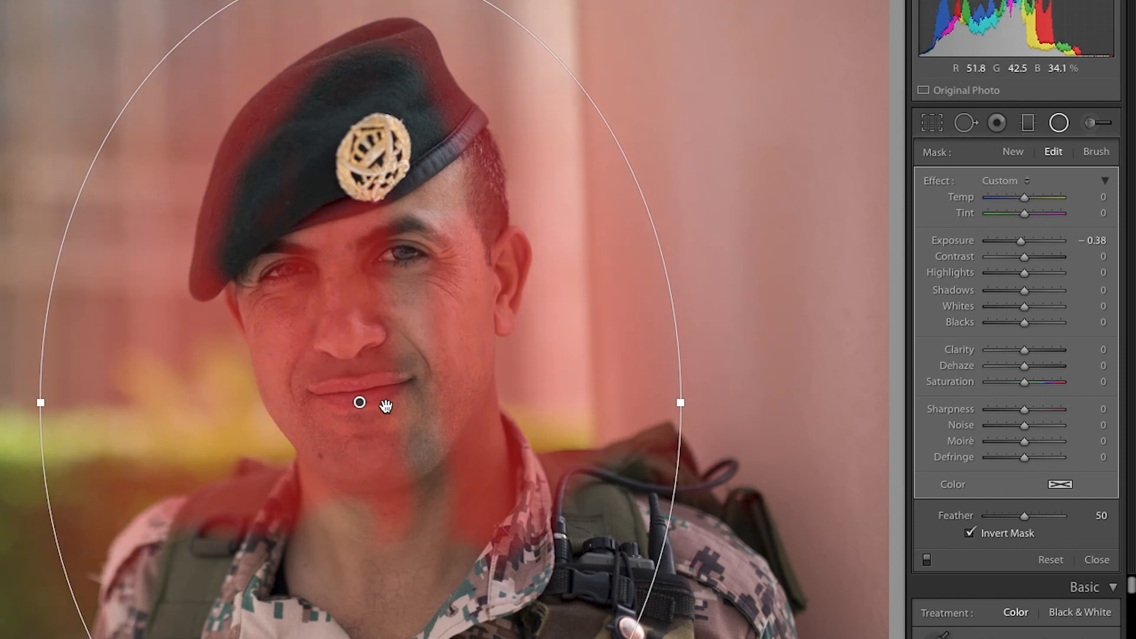
pyautogui.press('o')
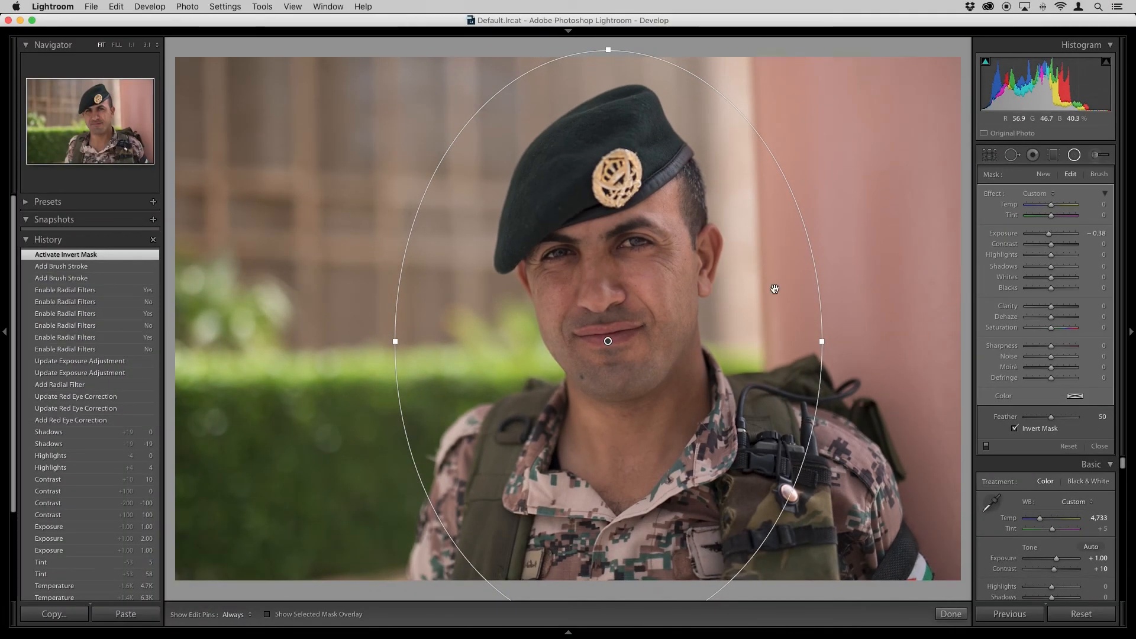
pyautogui.click(1014, 428)
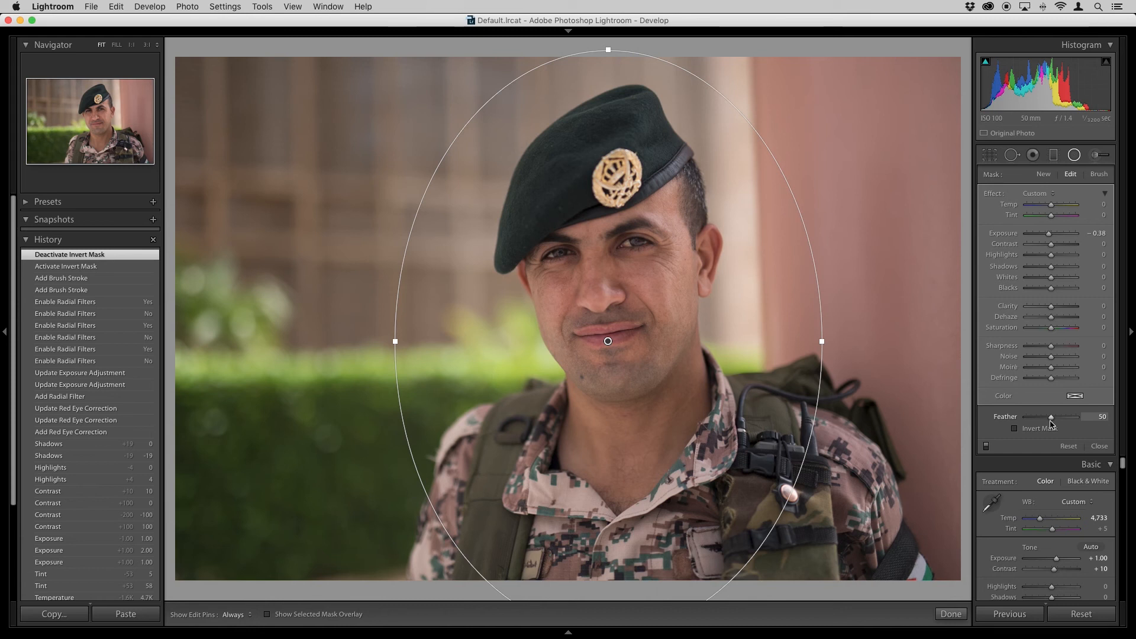
# - Try a Feather of 0 on the radial filter, deselect it to view the edge, and undo the feather change
pyautogui.moveTo(1051, 422); pyautogui.dragTo(1017, 419)
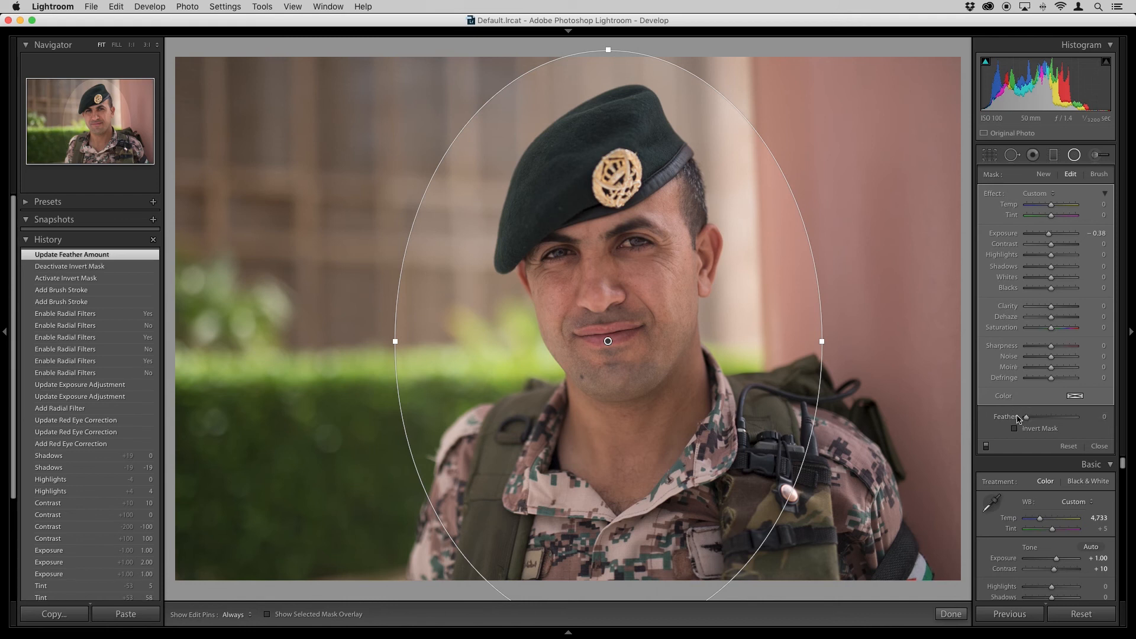
pyautogui.click(880, 400)
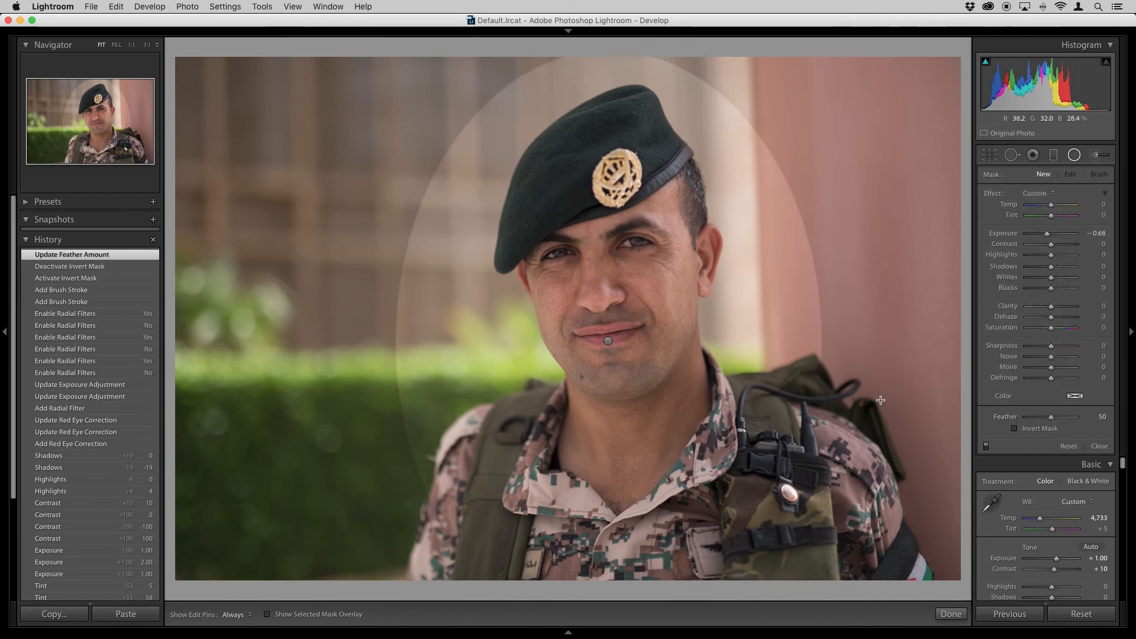
pyautogui.press('super+z')
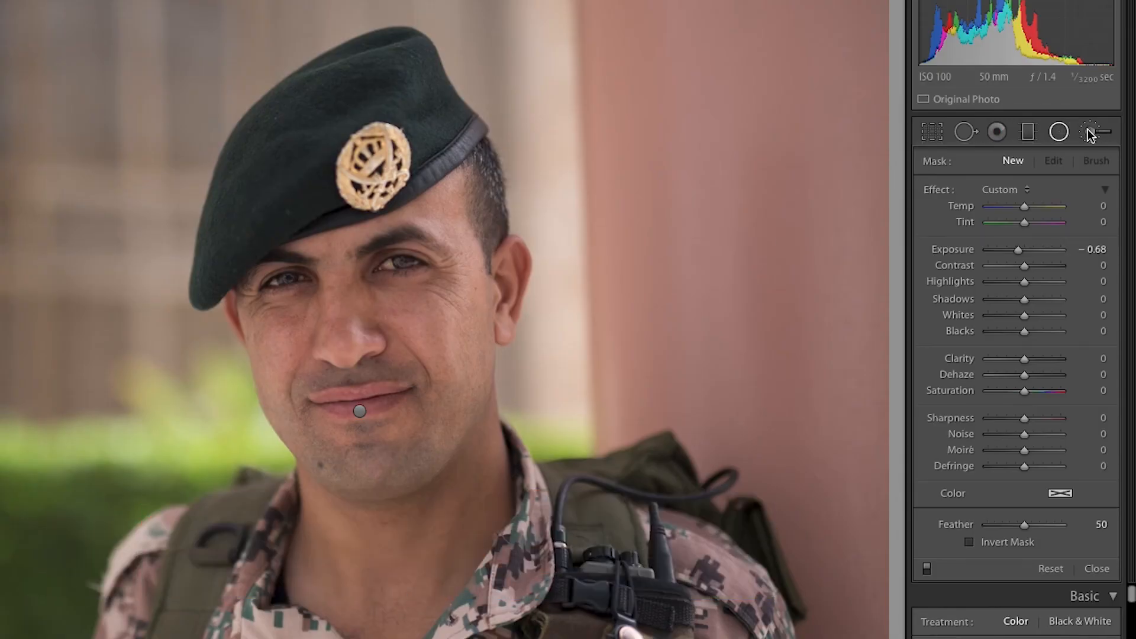
# - Start a new Adjustment Brush, browse the effect presets, and set the brush to Size 18.2, Feather 61 and Auto Mask off
pyautogui.click(1090, 134)
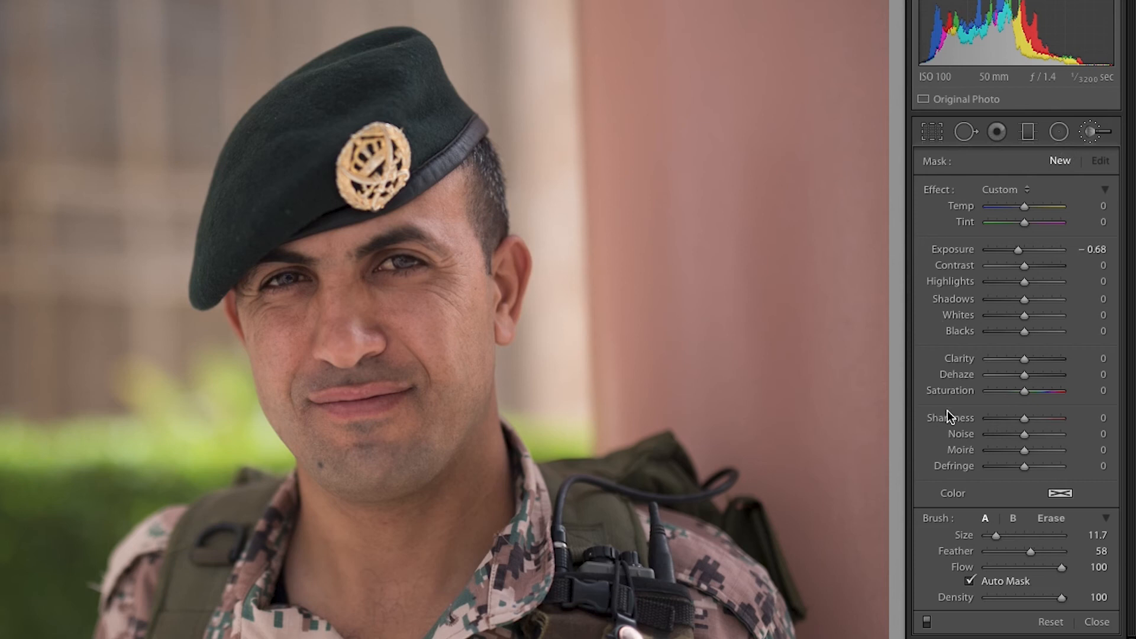
pyautogui.click(1011, 190)
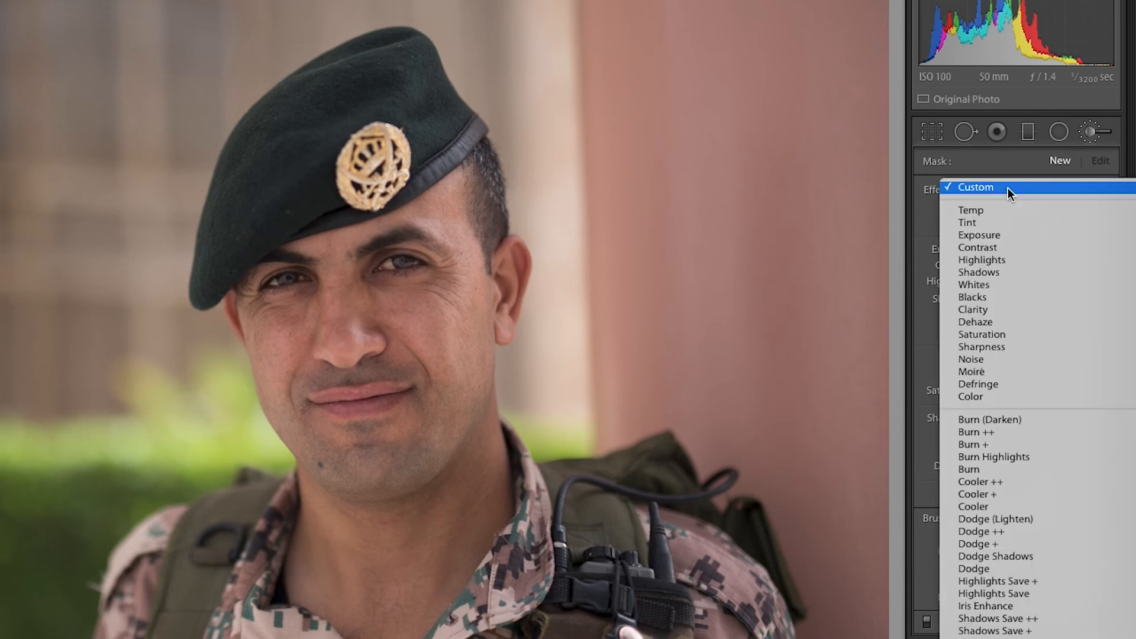
pyautogui.click(921, 220)
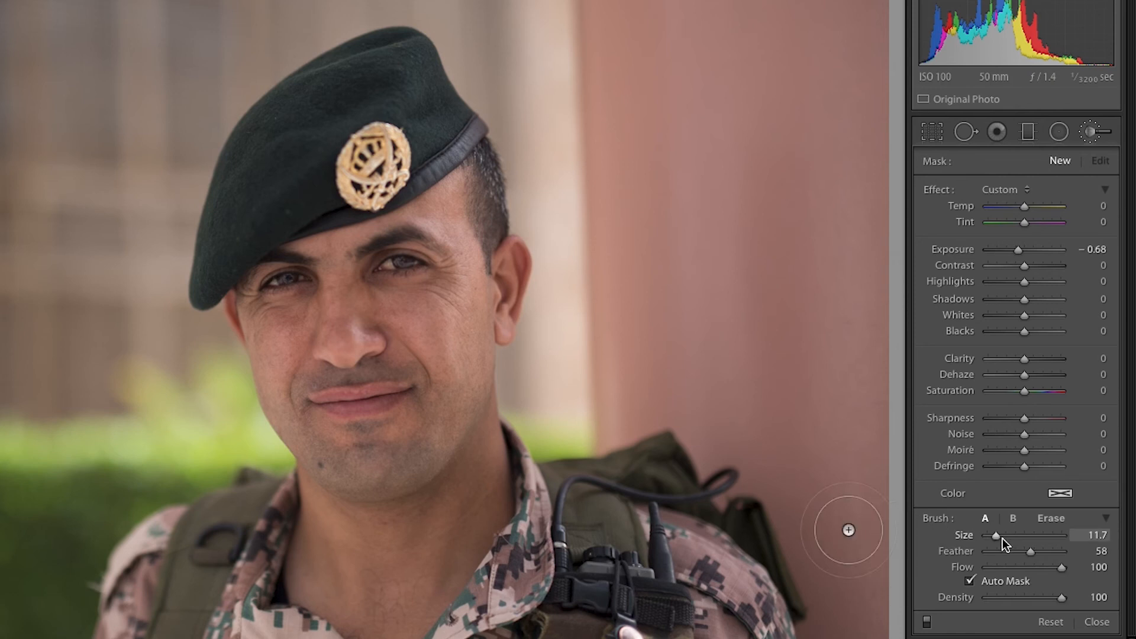
pyautogui.moveTo(999, 538)
pyautogui.mouseDown()
pyautogui.moveTo(1060, 553)
pyautogui.moveTo(1031, 553)
pyautogui.mouseUp()
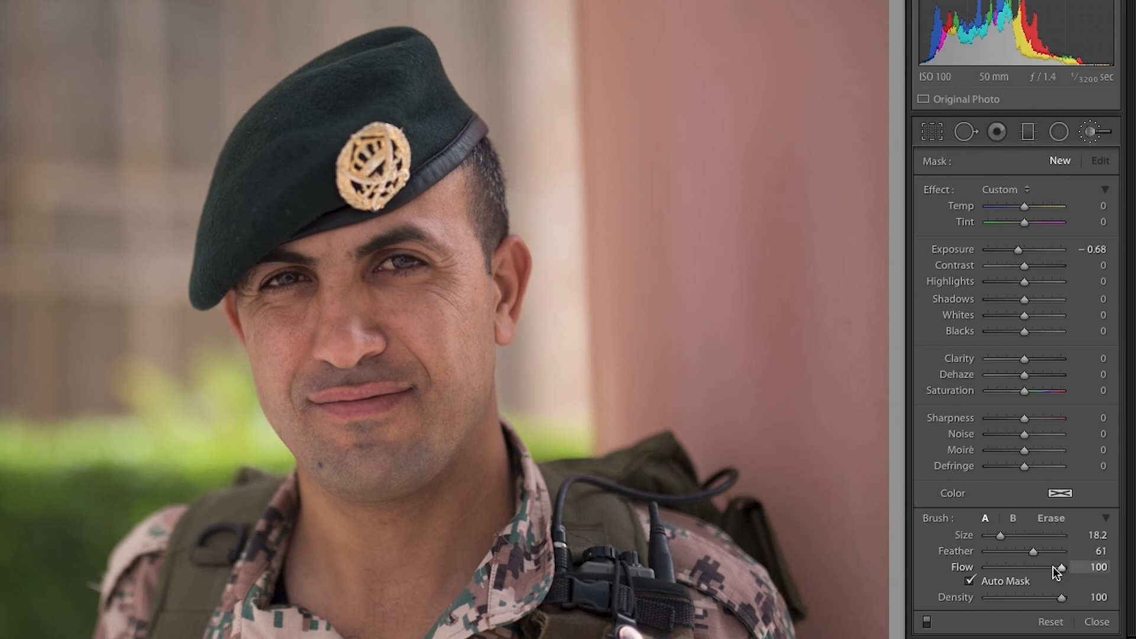
pyautogui.click(970, 581)
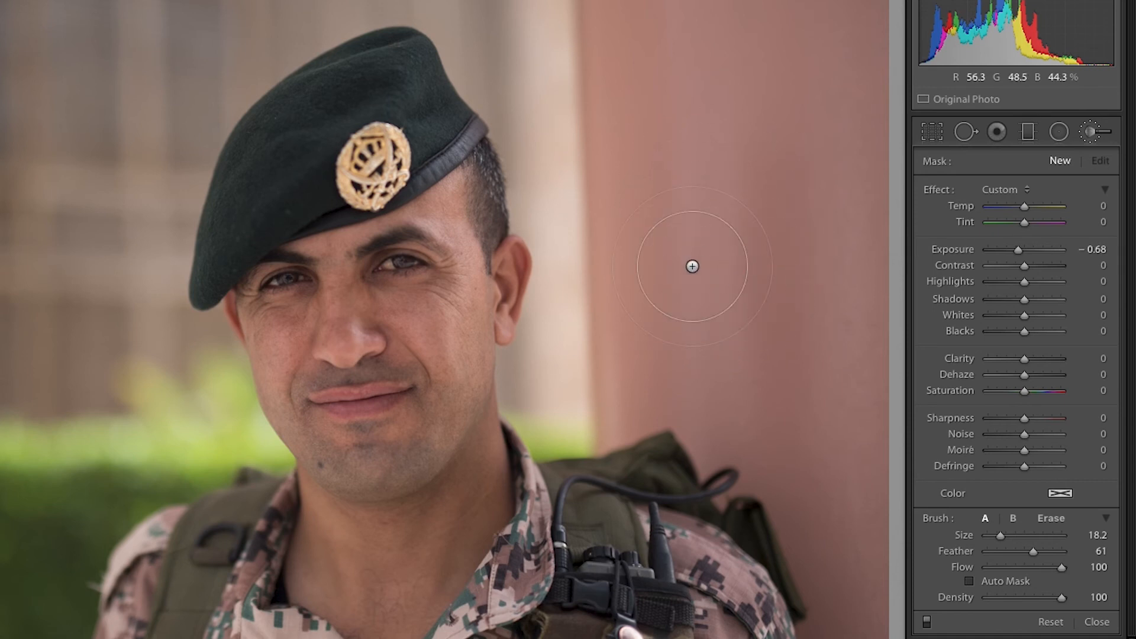
# - Load the Iris Enhance effect preset and paint over both of the soldier's eyes with a brush size of 7.0
pyautogui.click(345, 266)
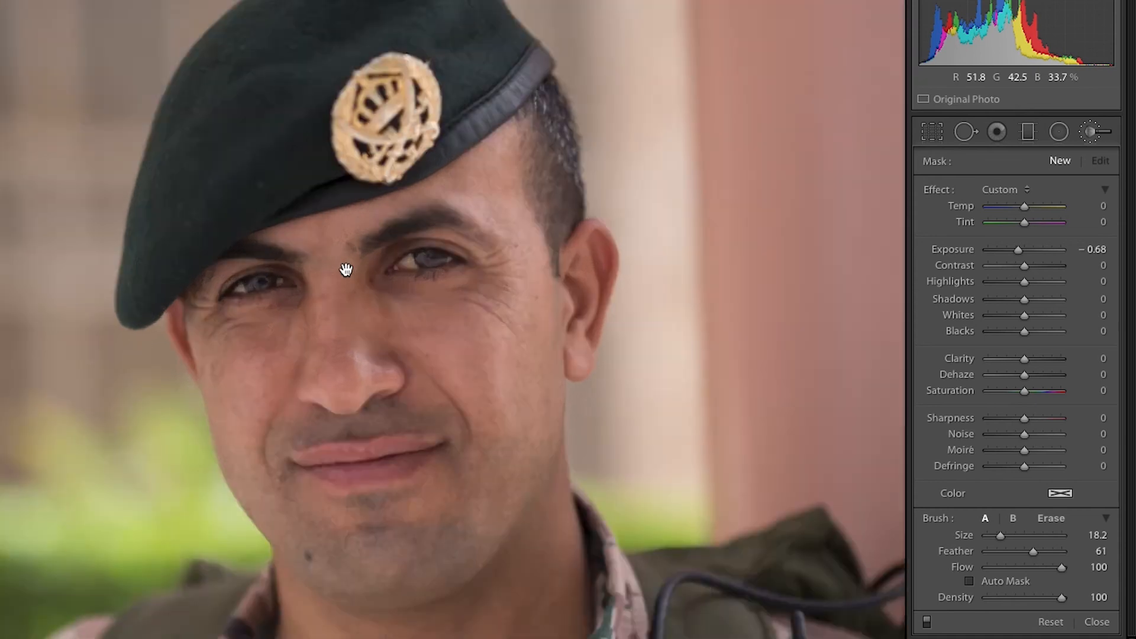
pyautogui.click(345, 269)
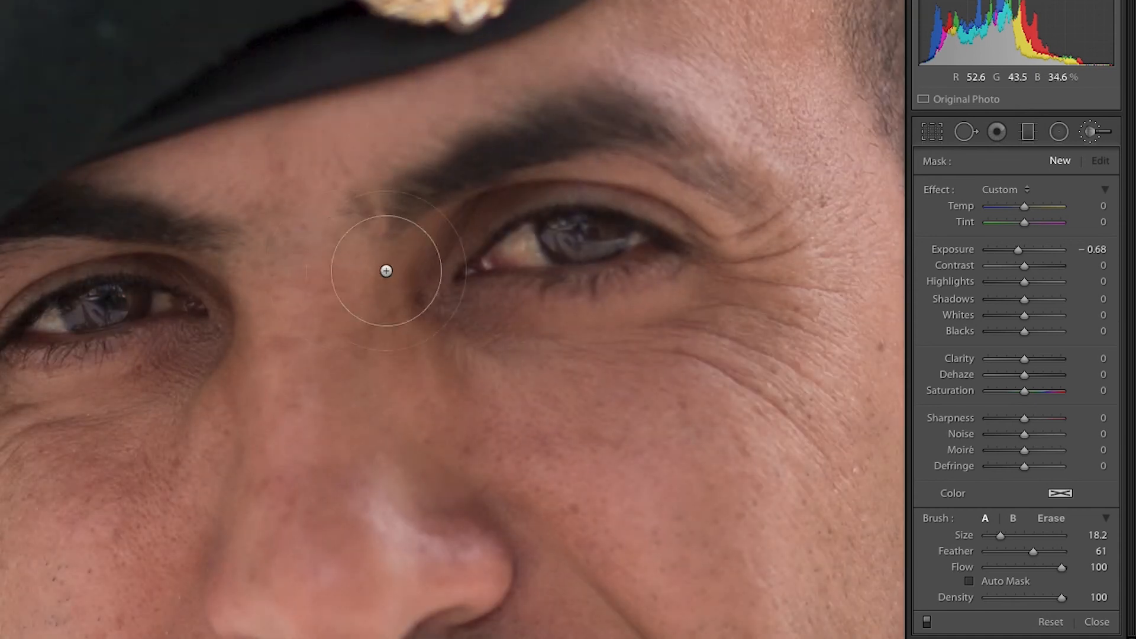
pyautogui.click(1003, 190)
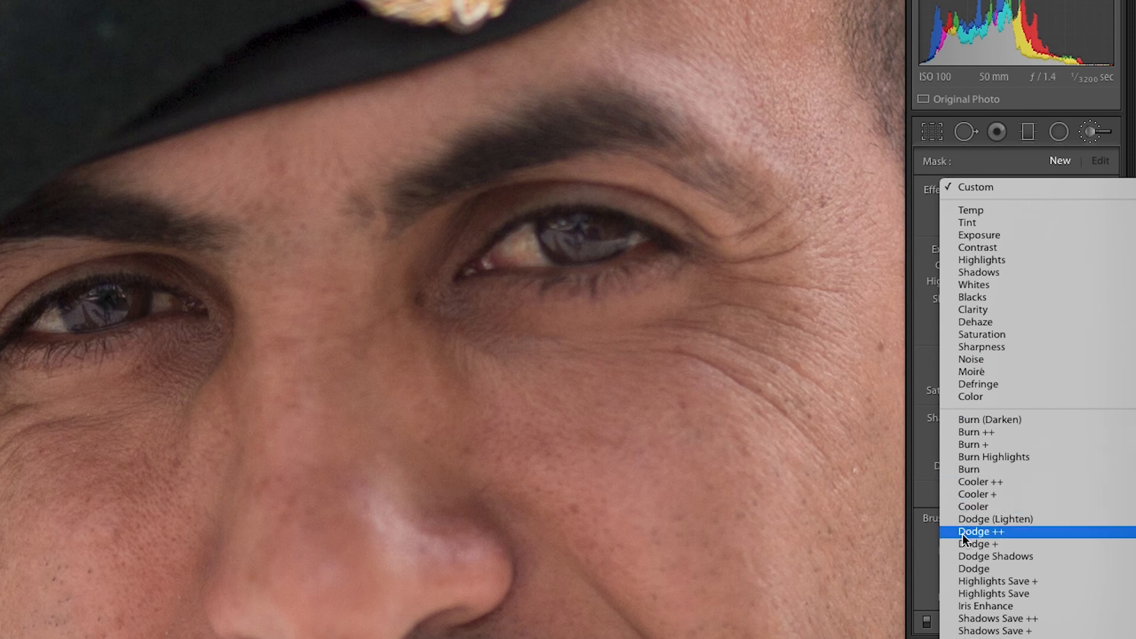
pyautogui.click(972, 605)
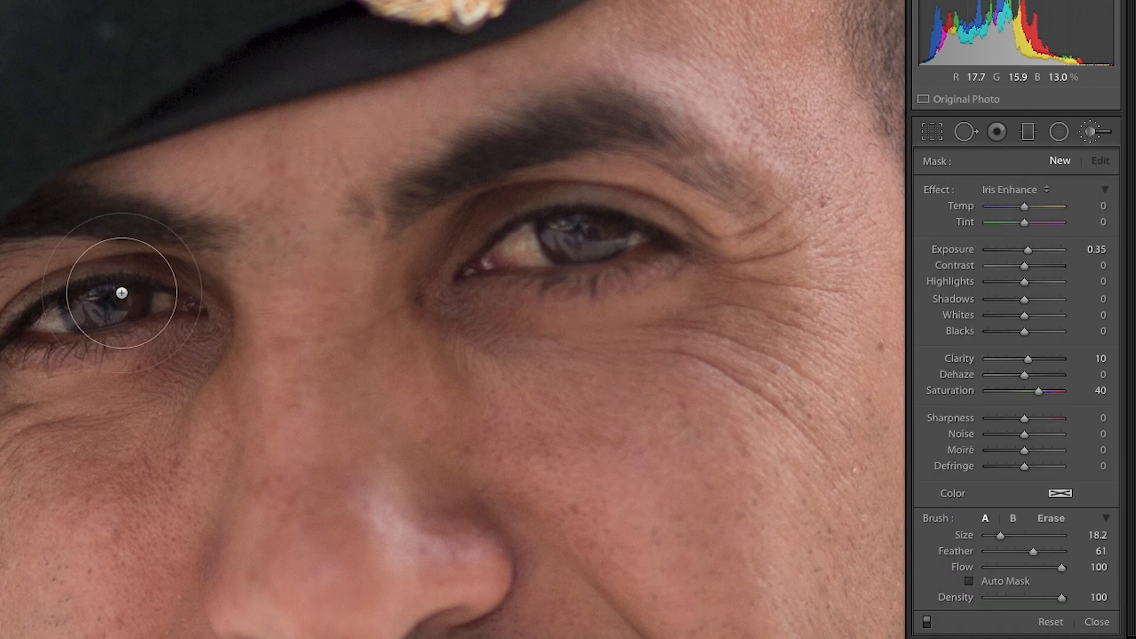
pyautogui.scroll(-8, 120, 299)
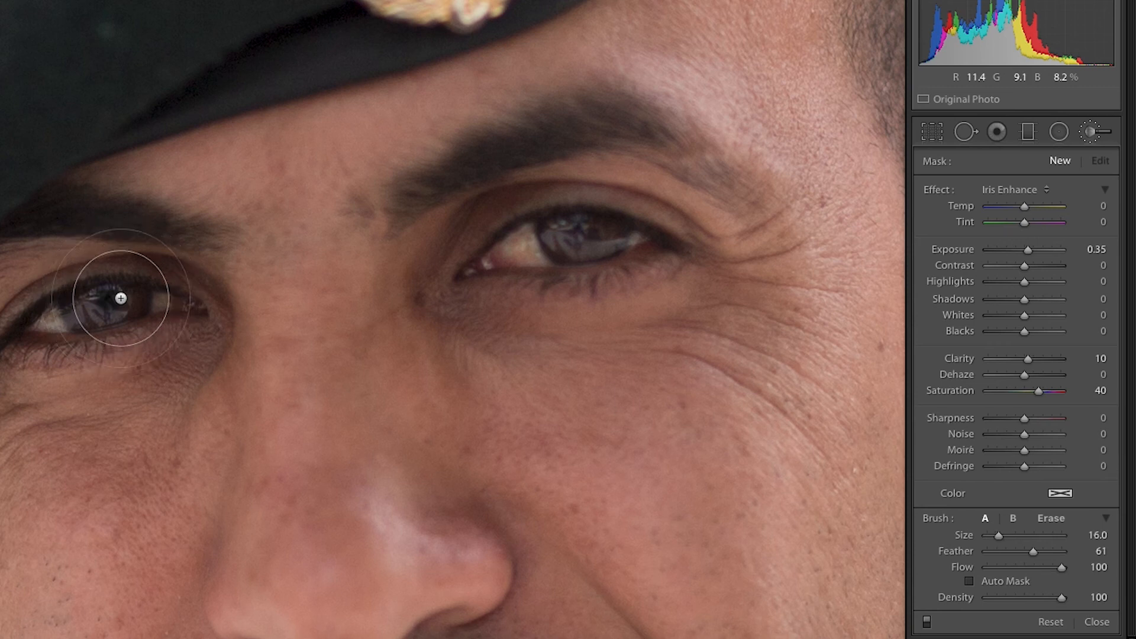
pyautogui.scroll(-4, 121, 299)
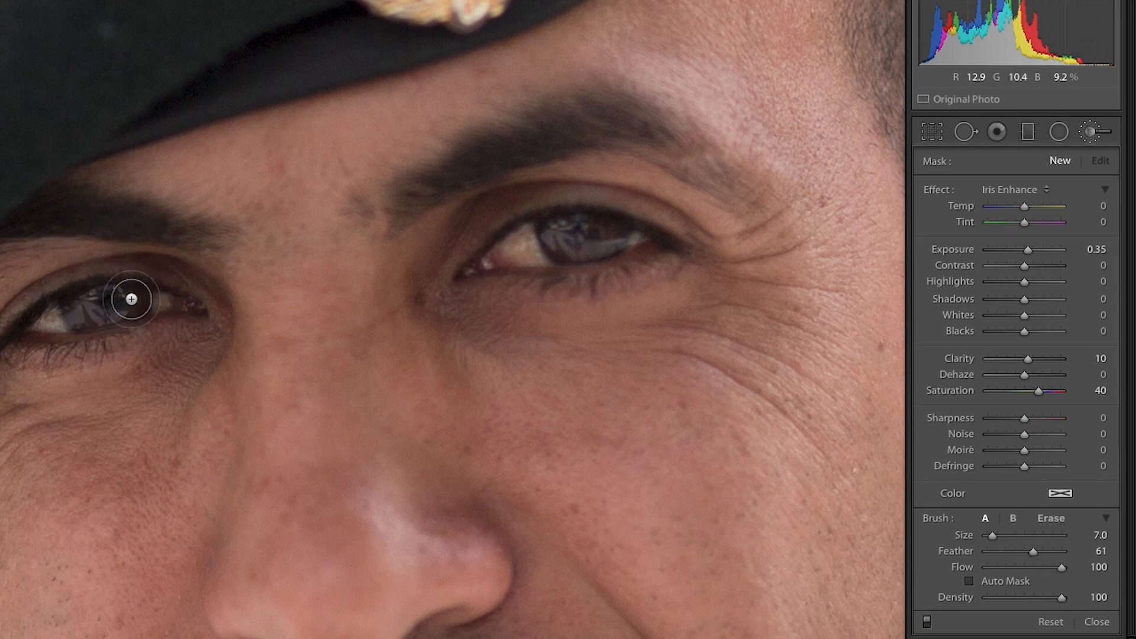
pyautogui.moveTo(160, 301)
pyautogui.mouseDown()
pyautogui.moveTo(57, 302)
pyautogui.moveTo(47, 316)
pyautogui.moveTo(131, 304)
pyautogui.moveTo(19, 319)
pyautogui.moveTo(114, 303)
pyautogui.moveTo(89, 304)
pyautogui.mouseUp()
pyautogui.moveTo(507, 259)
pyautogui.mouseDown()
pyautogui.moveTo(545, 263)
pyautogui.moveTo(545, 252)
pyautogui.moveTo(519, 250)
pyautogui.moveTo(612, 242)
pyautogui.moveTo(526, 240)
pyautogui.moveTo(622, 234)
pyautogui.moveTo(538, 233)
pyautogui.moveTo(503, 247)
pyautogui.moveTo(604, 243)
pyautogui.mouseUp()
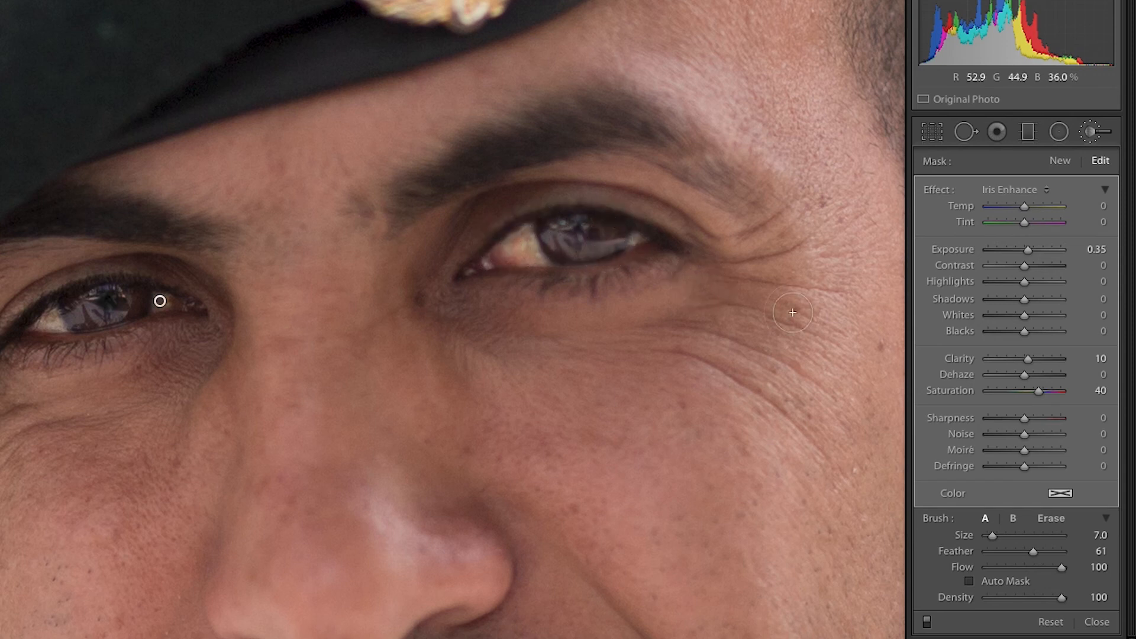
# - Compare the eyes with the brush adjustments disabled and enabled
pyautogui.click(926, 621)
pyautogui.click(926, 621)
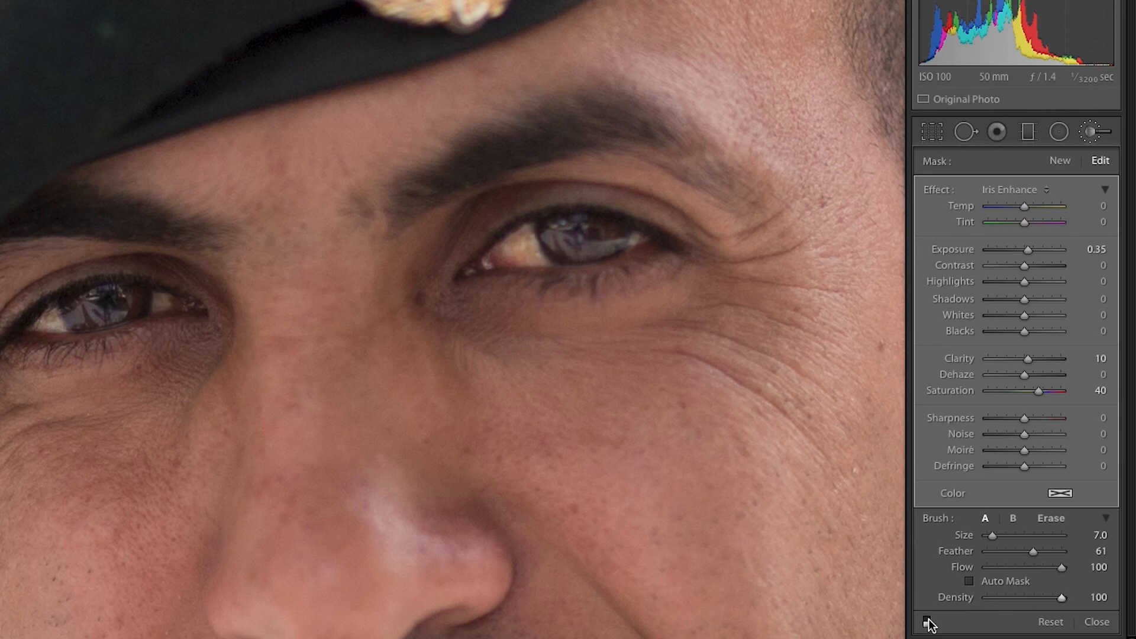
pyautogui.click(926, 621)
pyautogui.click(926, 621)
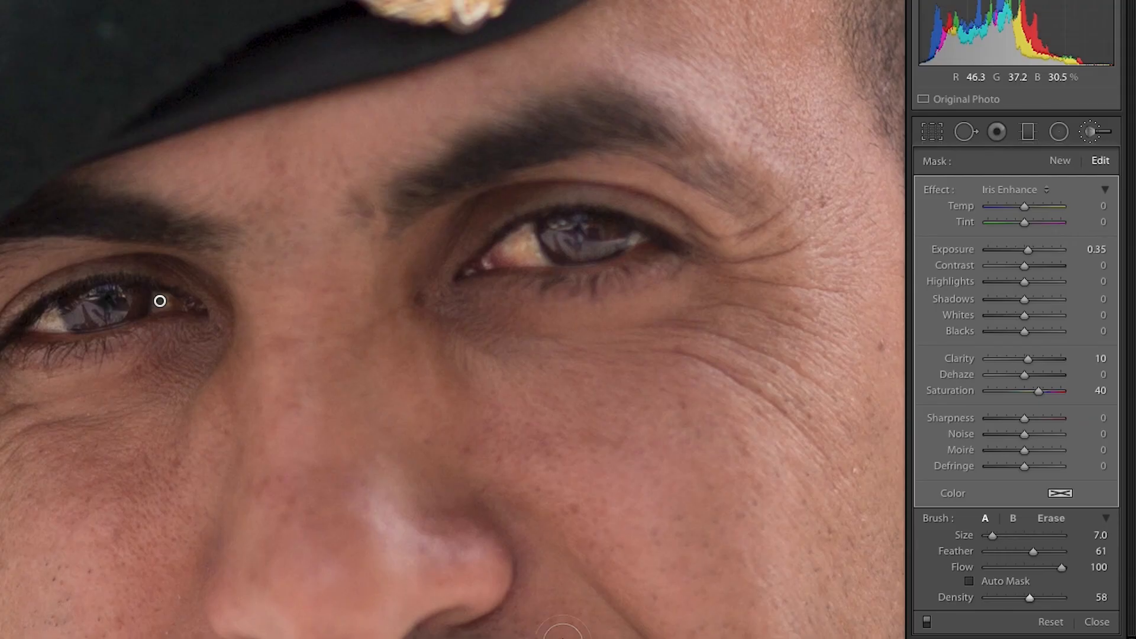
# - With brush Density 58, repaint the eyes in the Iris Enhance mask, showing the mask overlay for the first stroke and hiding it again
pyautogui.press('o')
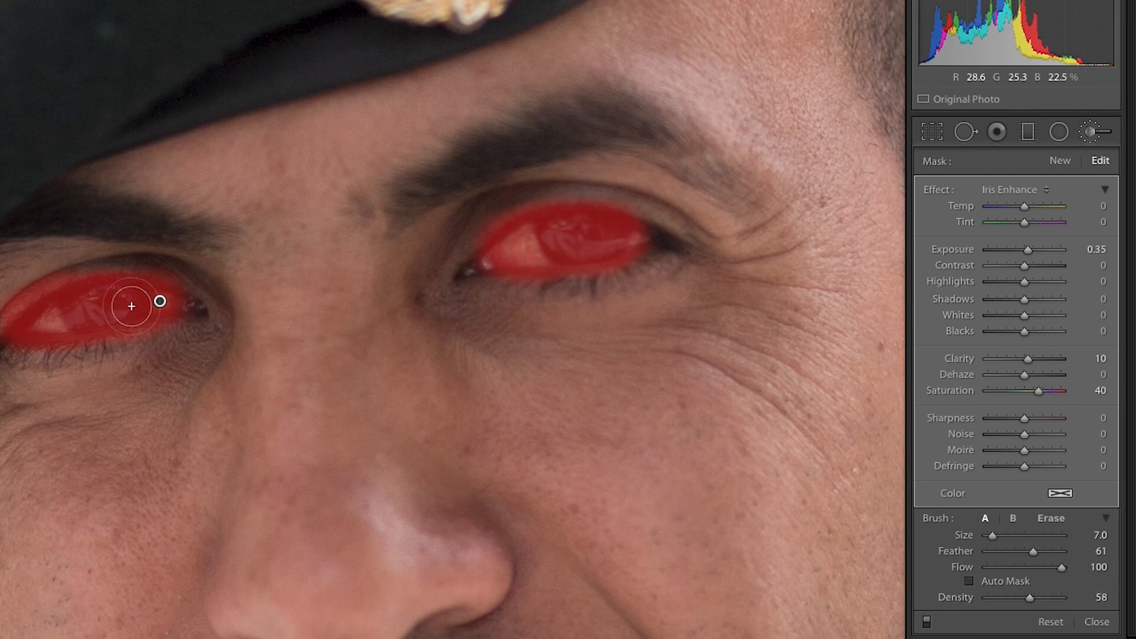
pyautogui.moveTo(109, 308)
pyautogui.mouseDown()
pyautogui.moveTo(99, 302)
pyautogui.moveTo(110, 324)
pyautogui.moveTo(101, 304)
pyautogui.moveTo(149, 297)
pyautogui.moveTo(40, 320)
pyautogui.moveTo(76, 312)
pyautogui.mouseUp()
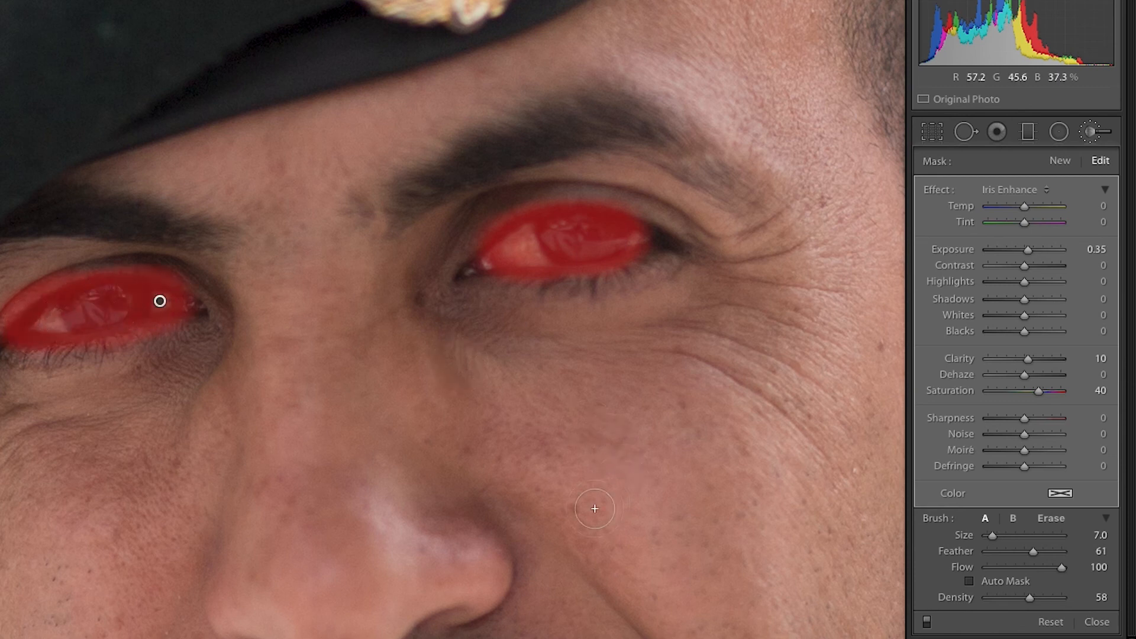
pyautogui.press('o')
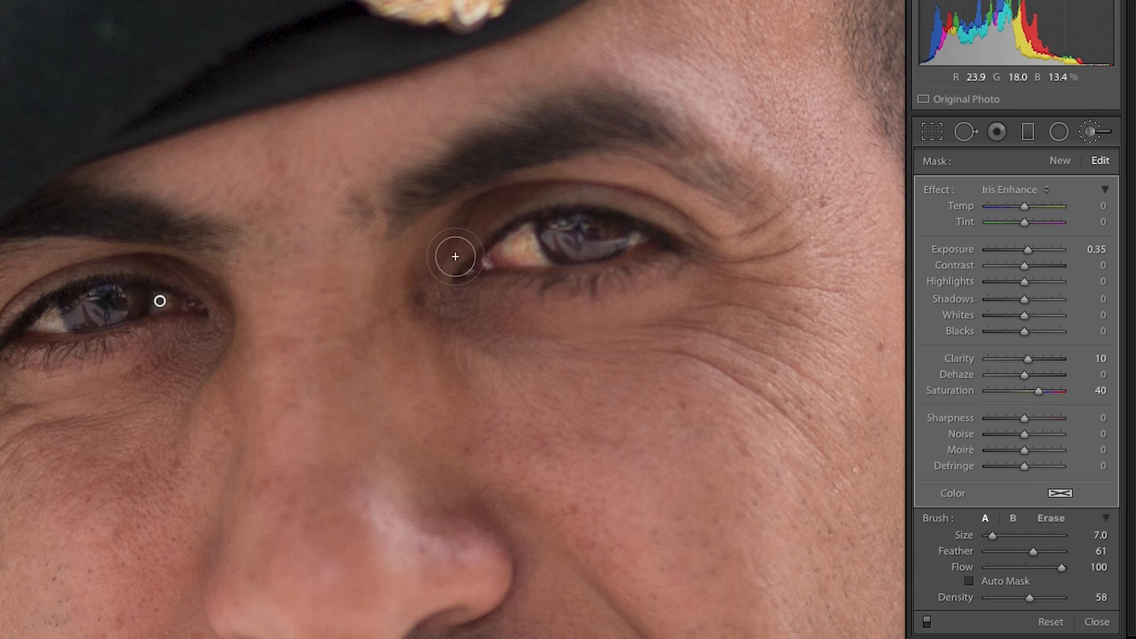
pyautogui.moveTo(623, 234)
pyautogui.mouseDown()
pyautogui.moveTo(494, 242)
pyautogui.moveTo(516, 254)
pyautogui.moveTo(616, 239)
pyautogui.mouseUp()
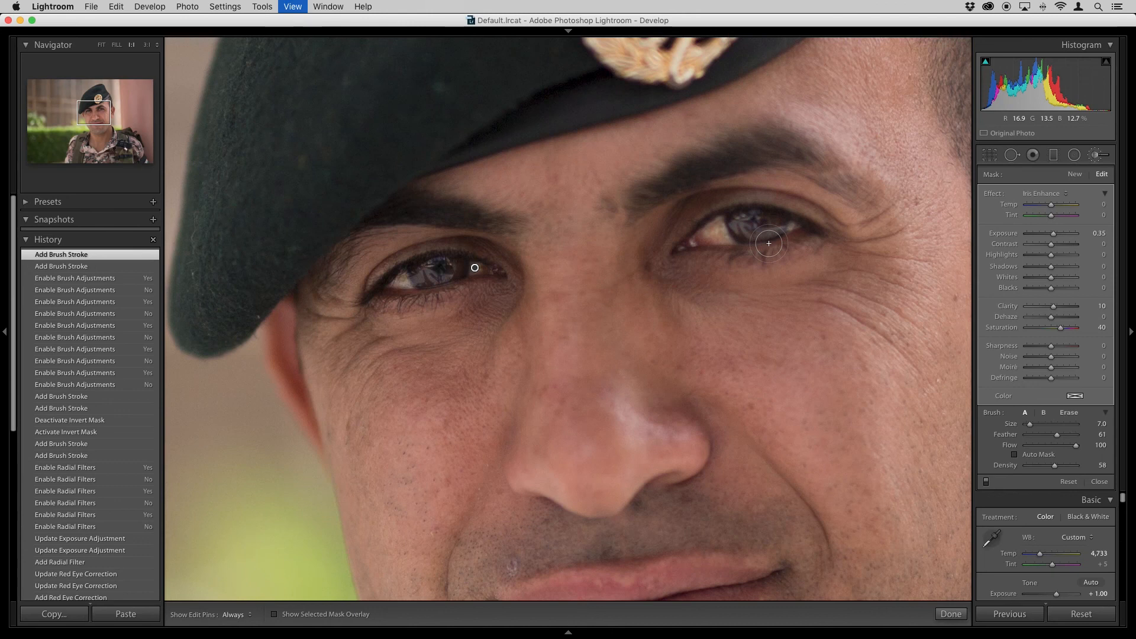
# - Open the desert dune photo 20150530-Jordan Trip-0054 in the Develop module, fit it to the view, and activate the Adjustment Brush
pyautogui.press('g')
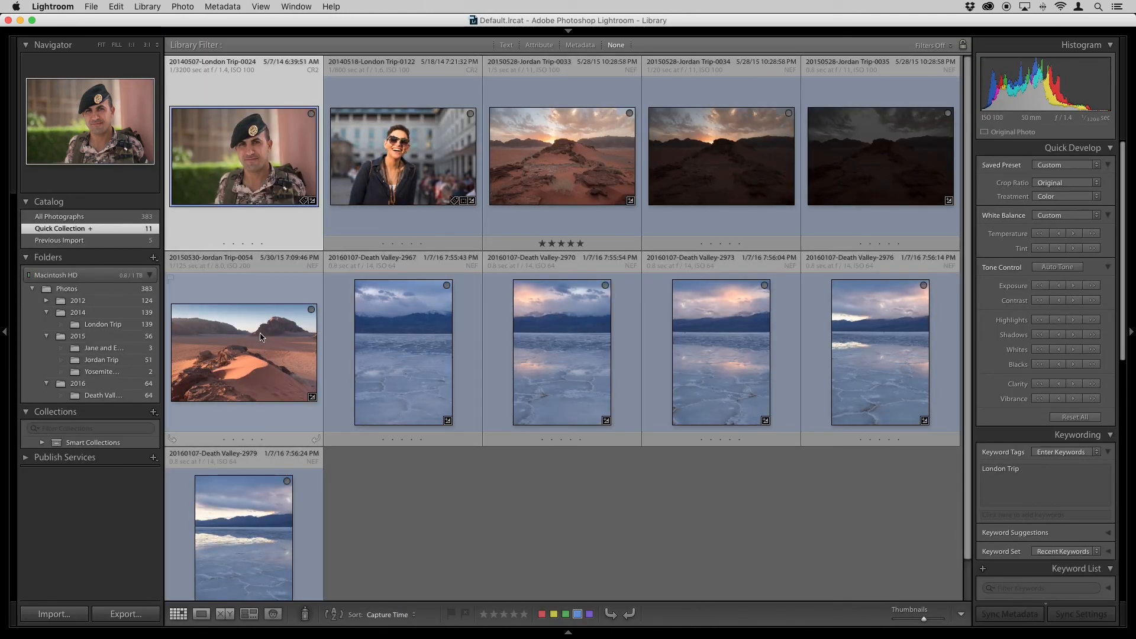
pyautogui.click(260, 337)
pyautogui.press('d')
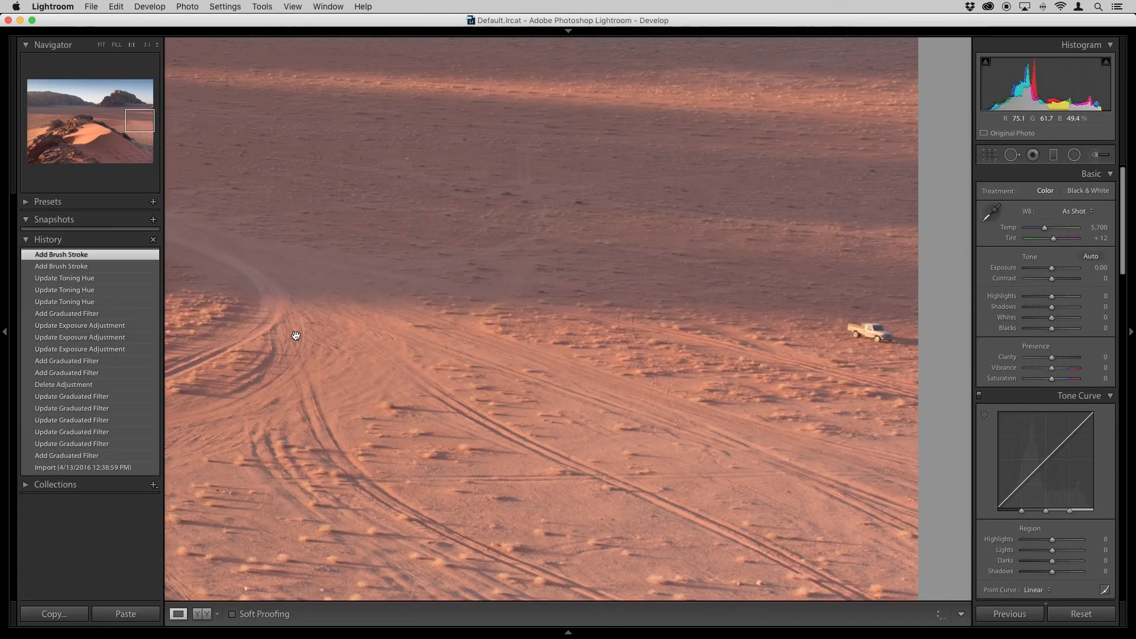
pyautogui.click(358, 163)
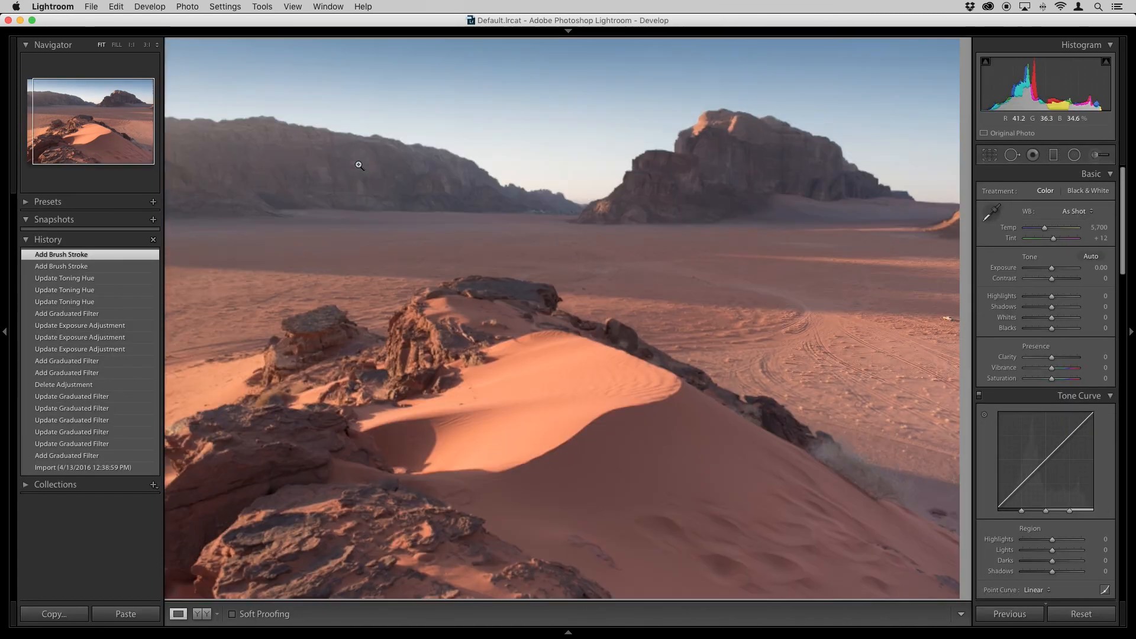
pyautogui.click(1096, 159)
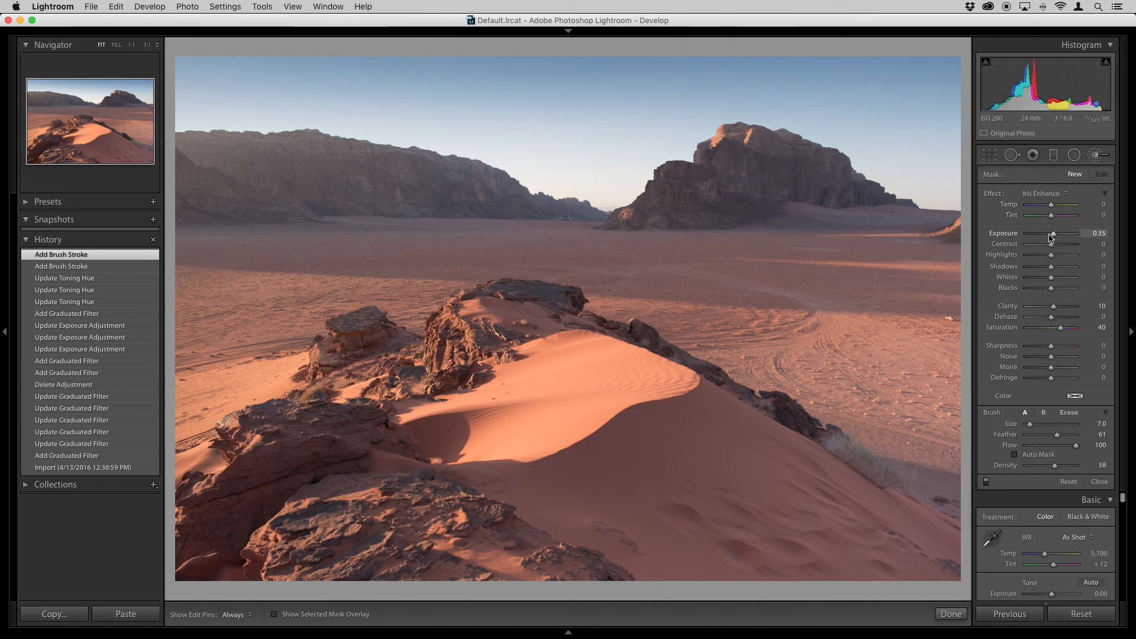
# - Load the Burn (Darken) effect preset and brush over the large foreground rock
pyautogui.click(1047, 193)
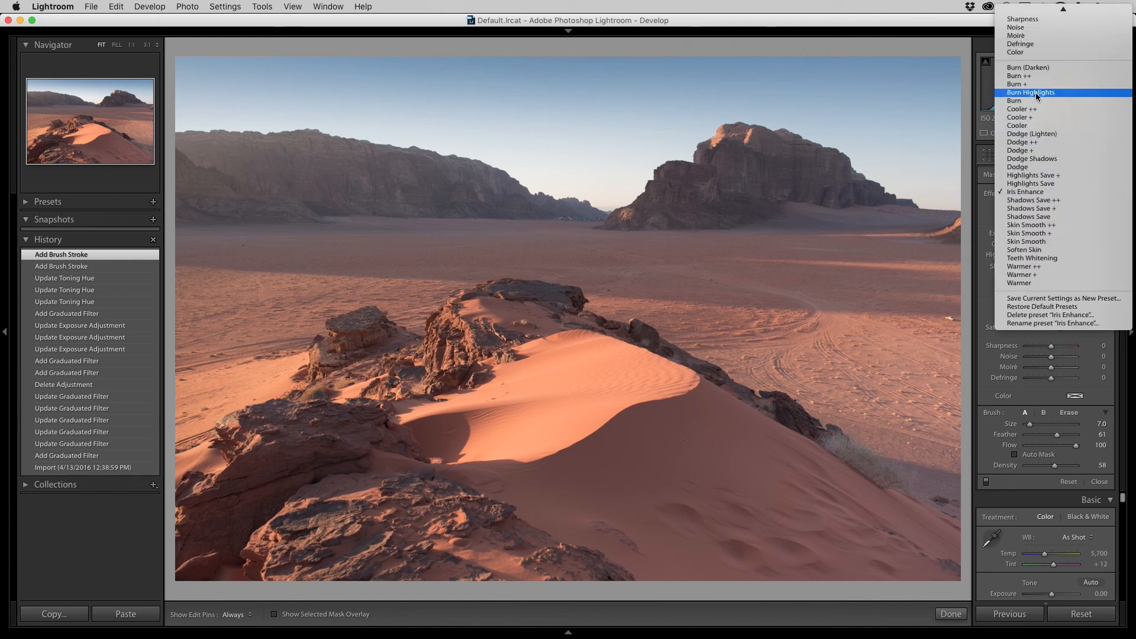
pyautogui.click(1032, 68)
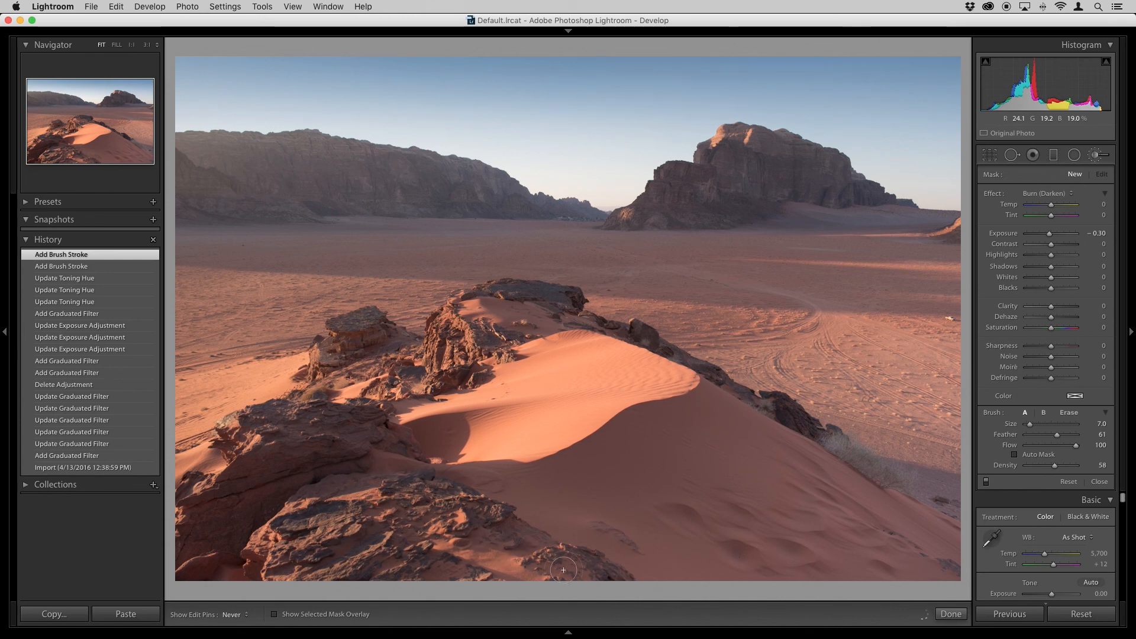
pyautogui.moveTo(403, 561); pyautogui.dragTo(409, 543)
# - Compare the foreground rock with the brush adjustments turned off and on
pyautogui.click(986, 481)
pyautogui.click(986, 482)
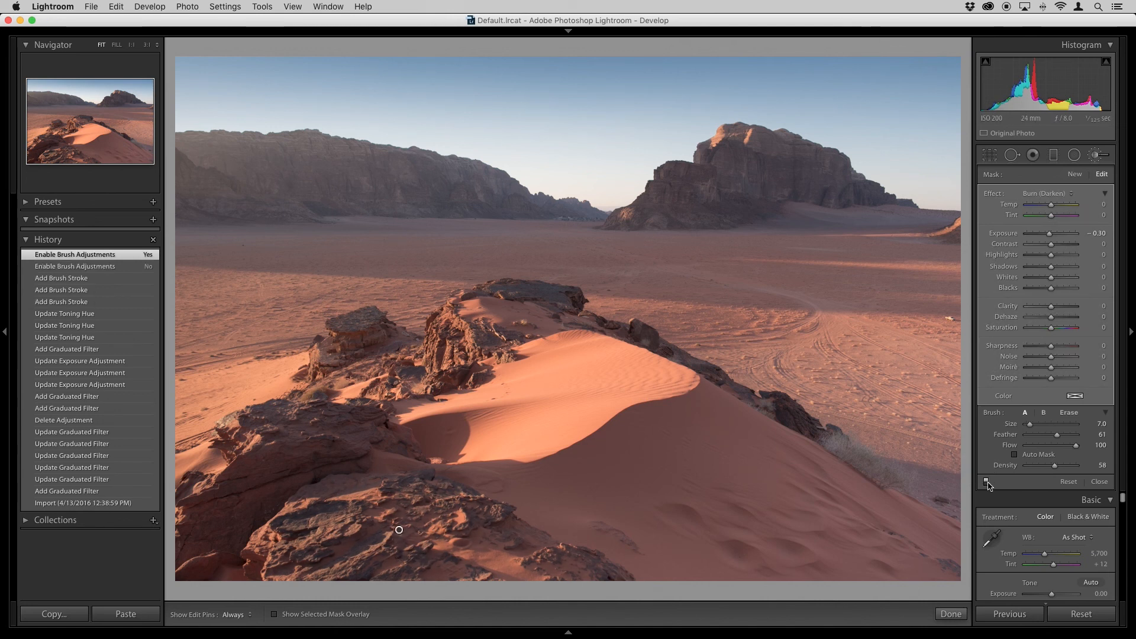
pyautogui.click(986, 482)
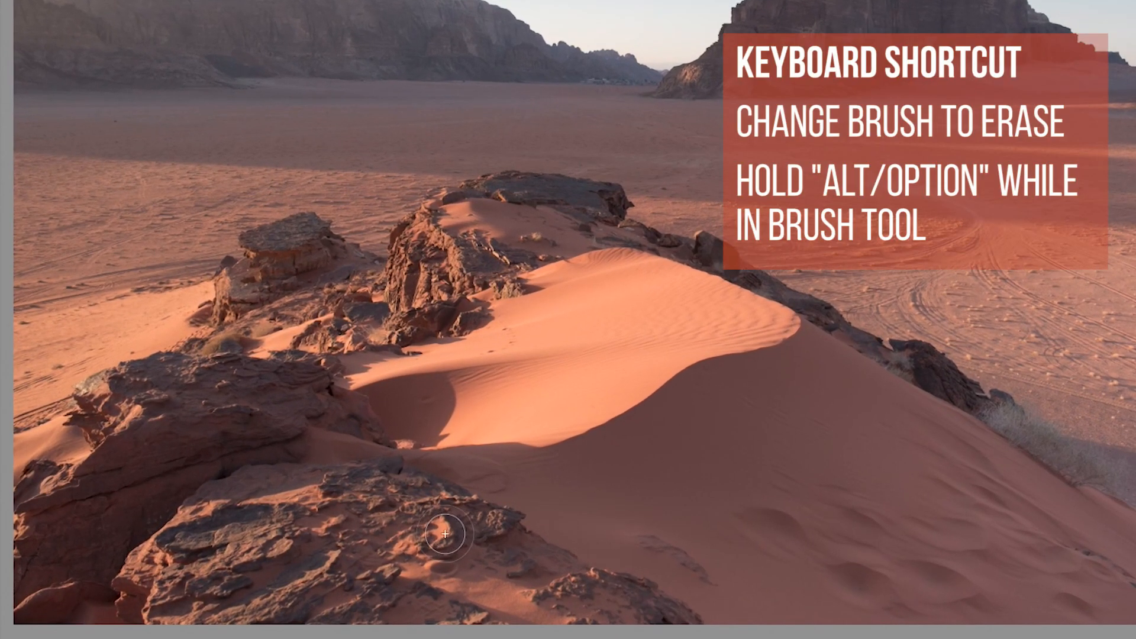
# - Temporarily switch the brush to Erase, remove the burn from the foreground rock's lower middle, and check the result with the mask overlay
pyautogui.press('alt')
pyautogui.press('alt')
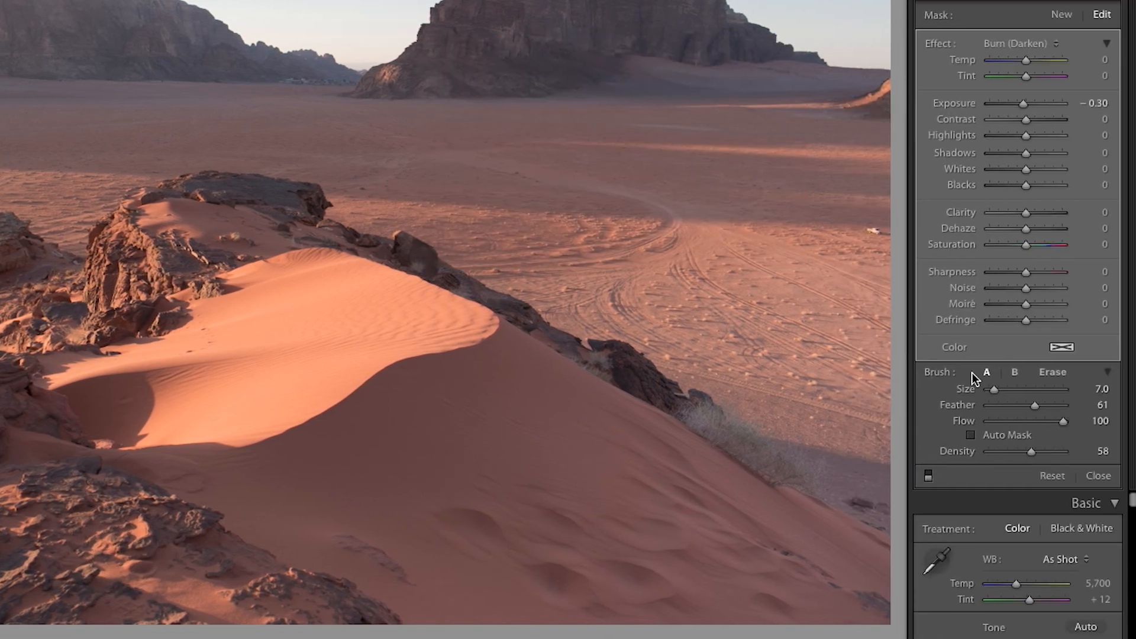
pyautogui.click(1013, 374)
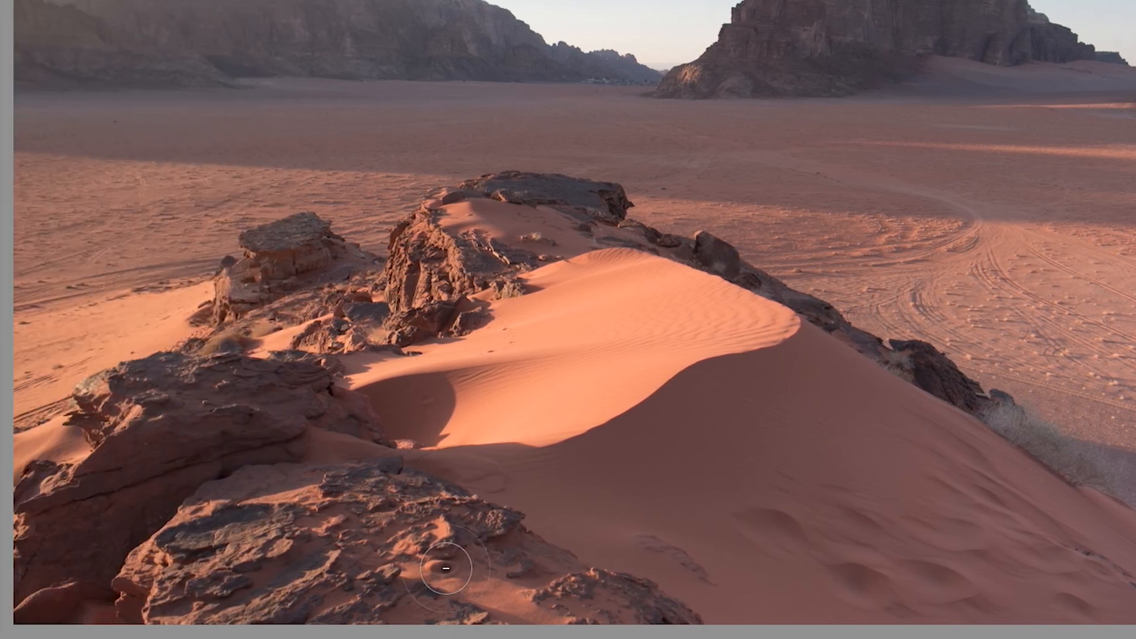
pyautogui.scroll(-5, 429, 556)
pyautogui.click(421, 561)
pyautogui.moveTo(422, 561)
pyautogui.mouseDown()
pyautogui.moveTo(527, 599)
pyautogui.moveTo(483, 595)
pyautogui.moveTo(426, 566)
pyautogui.moveTo(568, 607)
pyautogui.moveTo(398, 565)
pyautogui.moveTo(577, 635)
pyautogui.moveTo(400, 578)
pyautogui.mouseUp()
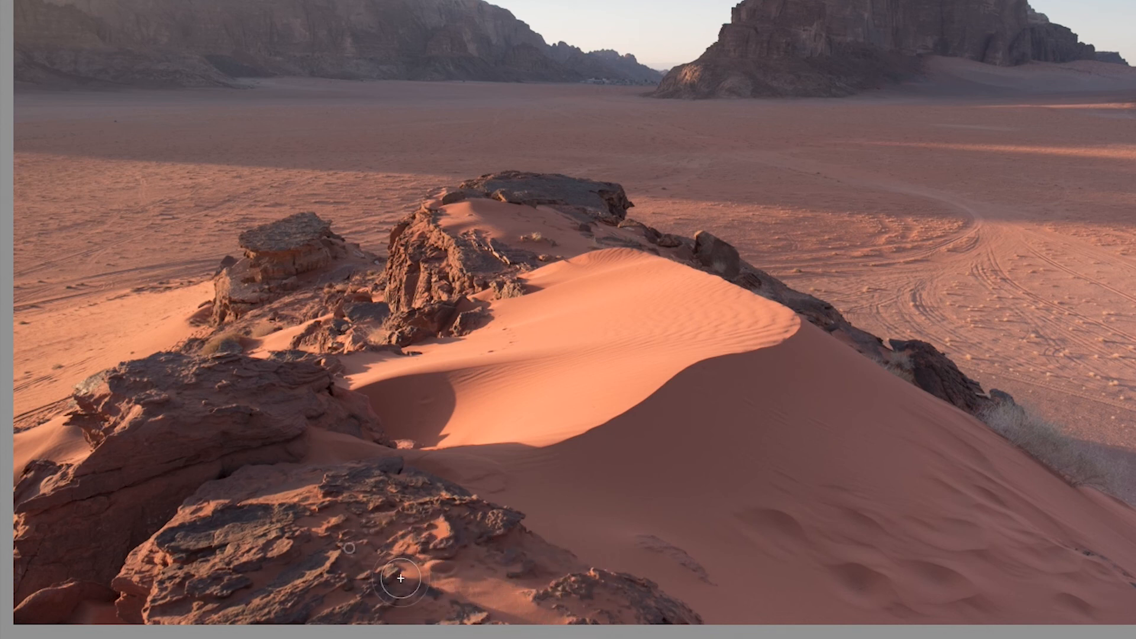
pyautogui.press('o')
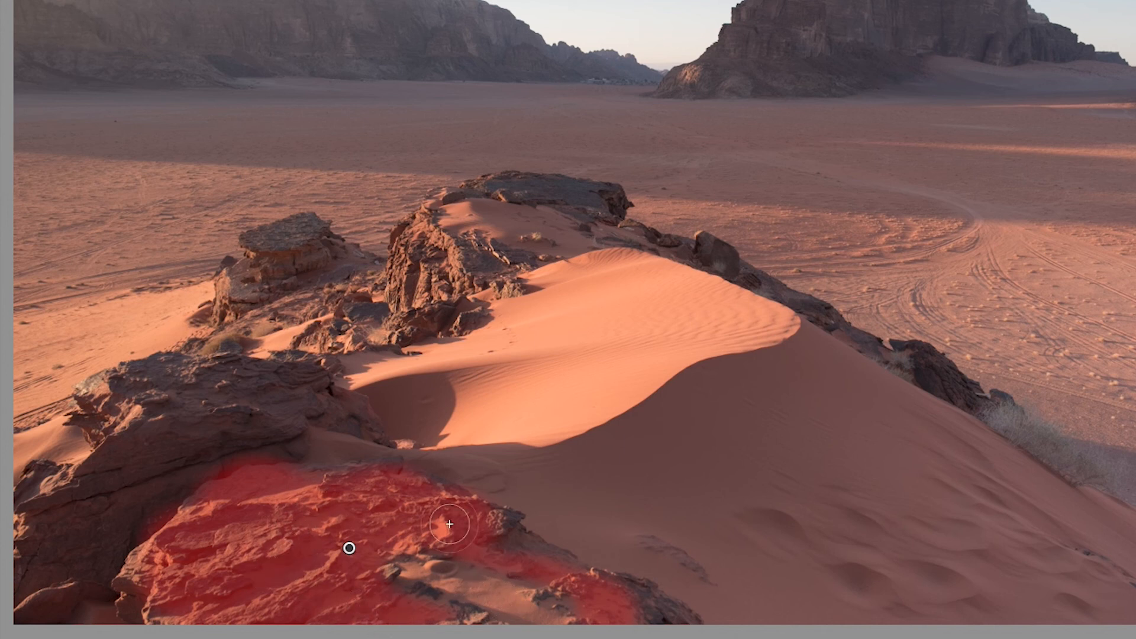
pyautogui.press('o')
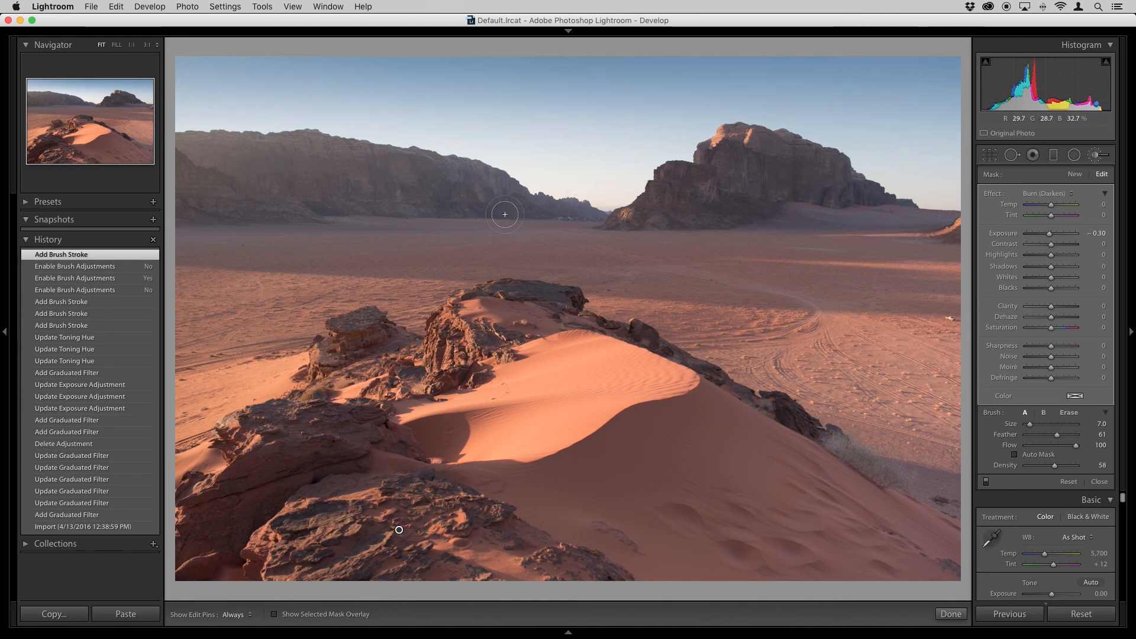
# - Deselect the burn brush adjustment, reselect it by its pin, deselect it again, and hide the edit pins
pyautogui.press('Return')
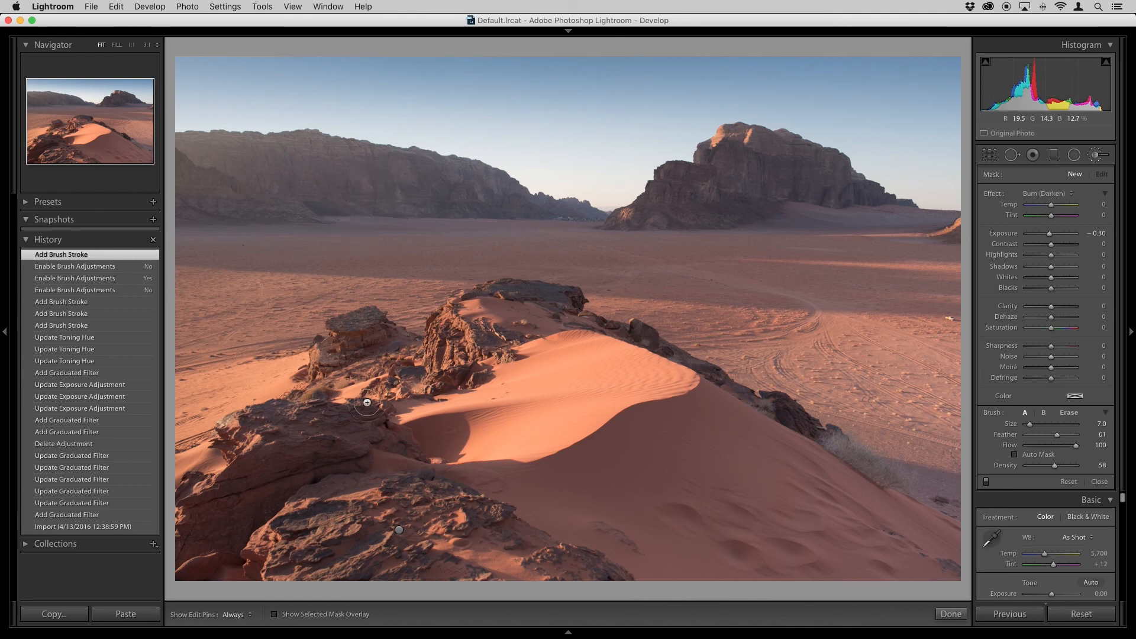
pyautogui.click(399, 531)
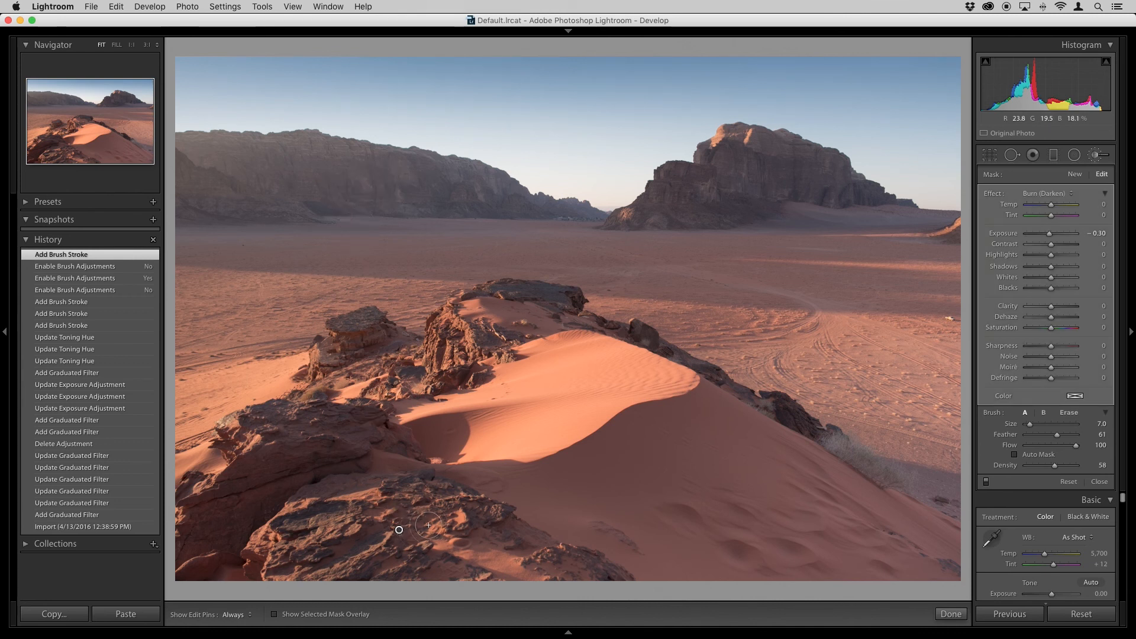
pyautogui.press('Return')
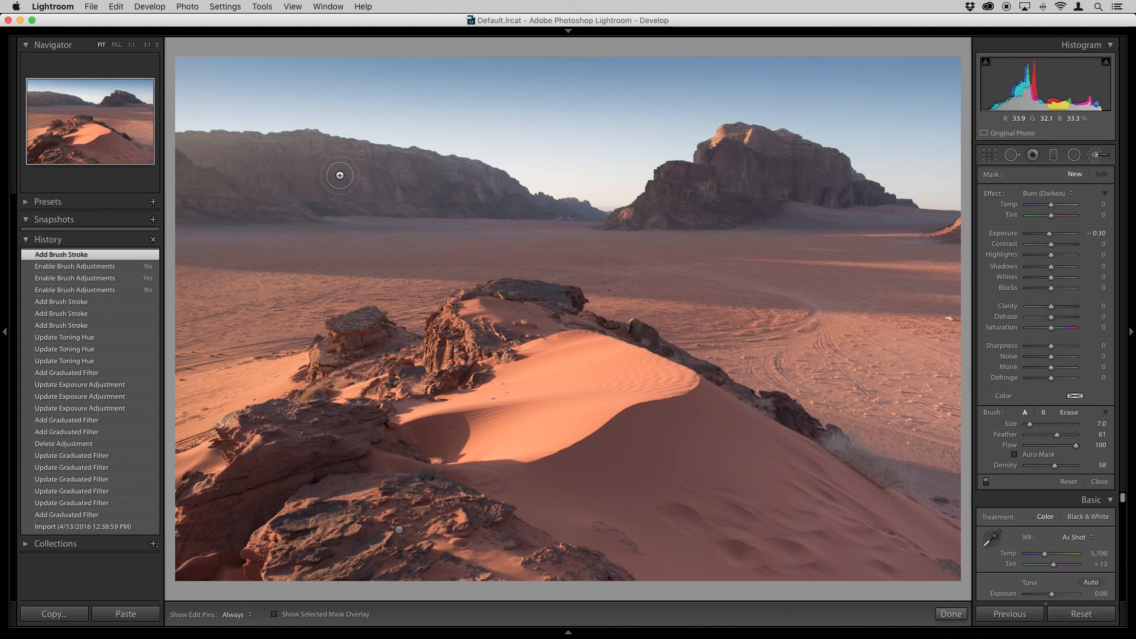
pyautogui.press('h')
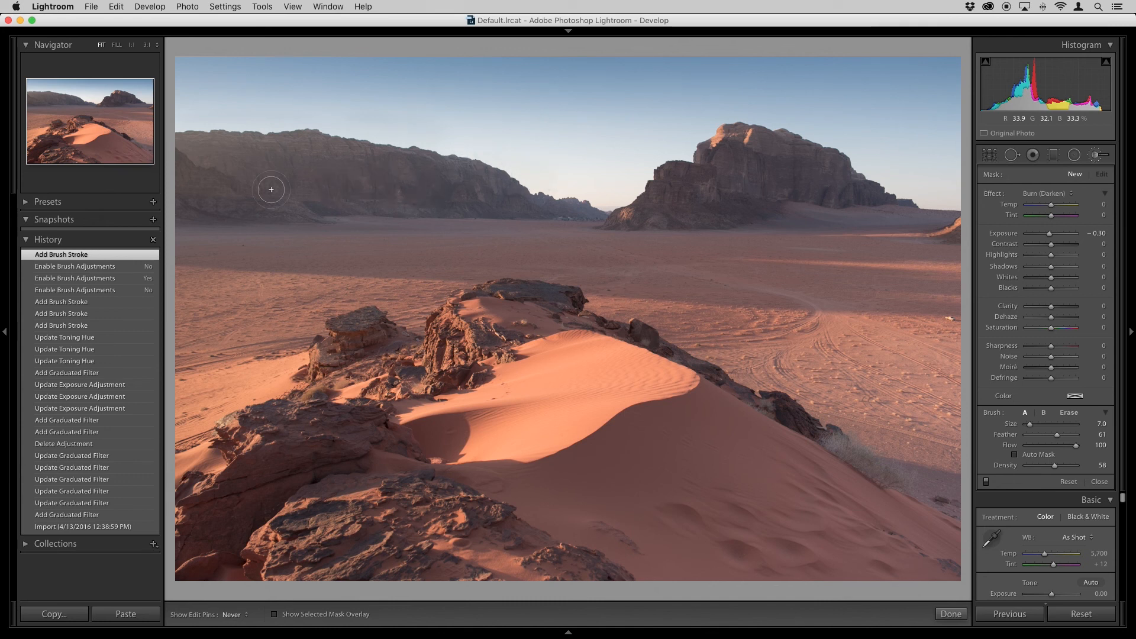
# - Try burning the photo's left cliff range and erasing the spill over the sky with the mask overlay shown, and delete that adjustment
pyautogui.moveTo(339, 175); pyautogui.dragTo(364, 200)
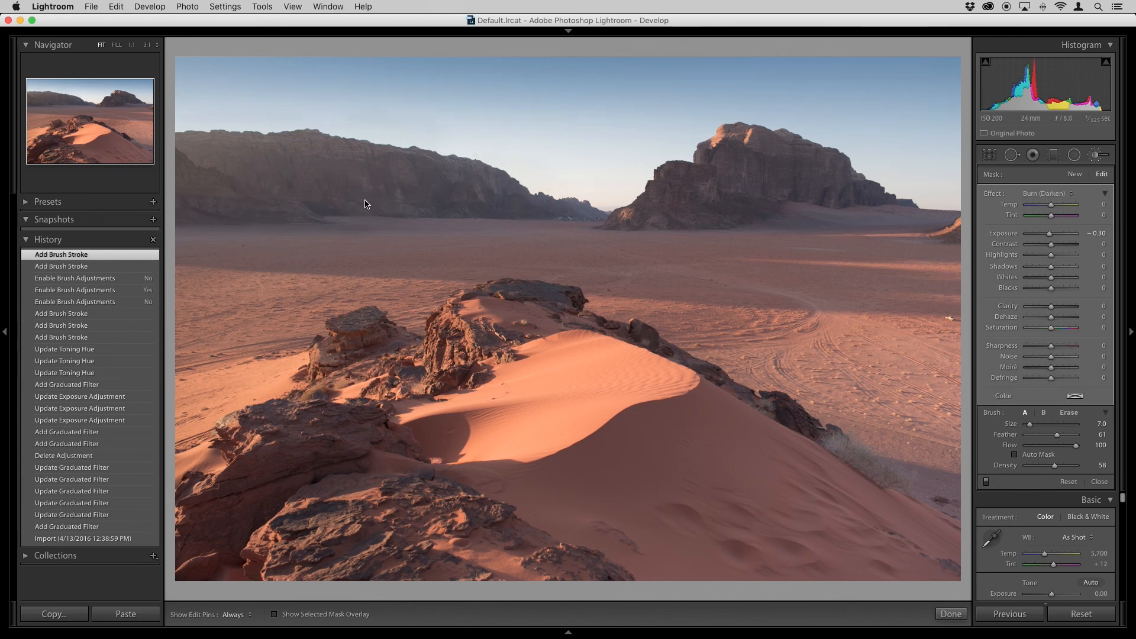
pyautogui.press('o')
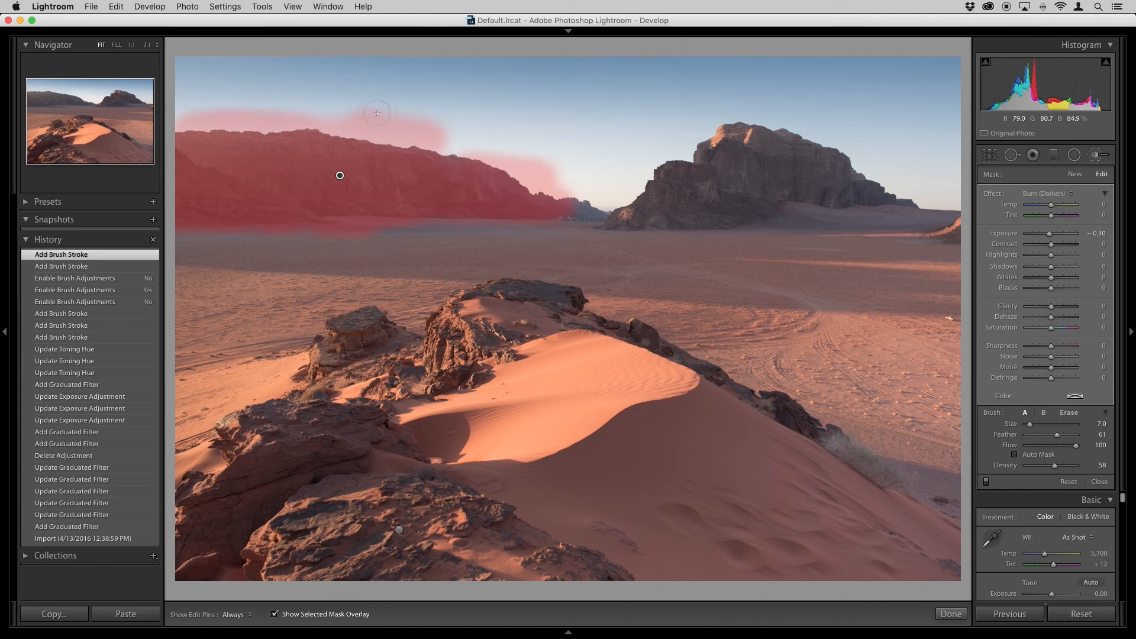
pyautogui.press('alt')
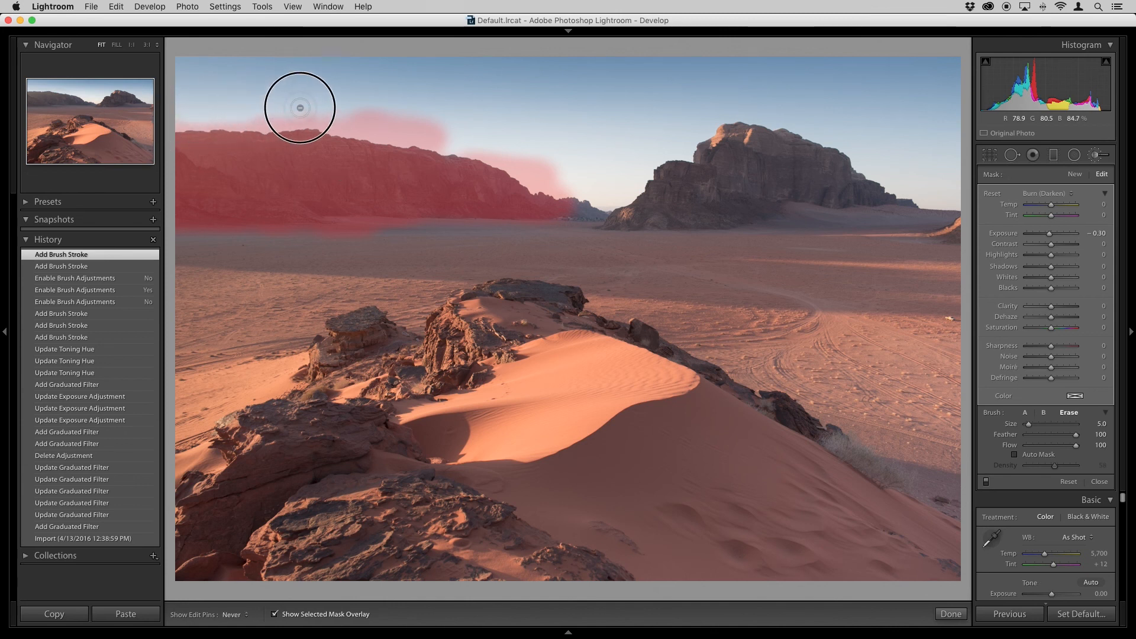
pyautogui.moveTo(254, 122)
pyautogui.mouseDown()
pyautogui.moveTo(410, 117)
pyautogui.moveTo(429, 121)
pyautogui.moveTo(380, 136)
pyautogui.moveTo(330, 130)
pyautogui.moveTo(435, 142)
pyautogui.mouseUp()
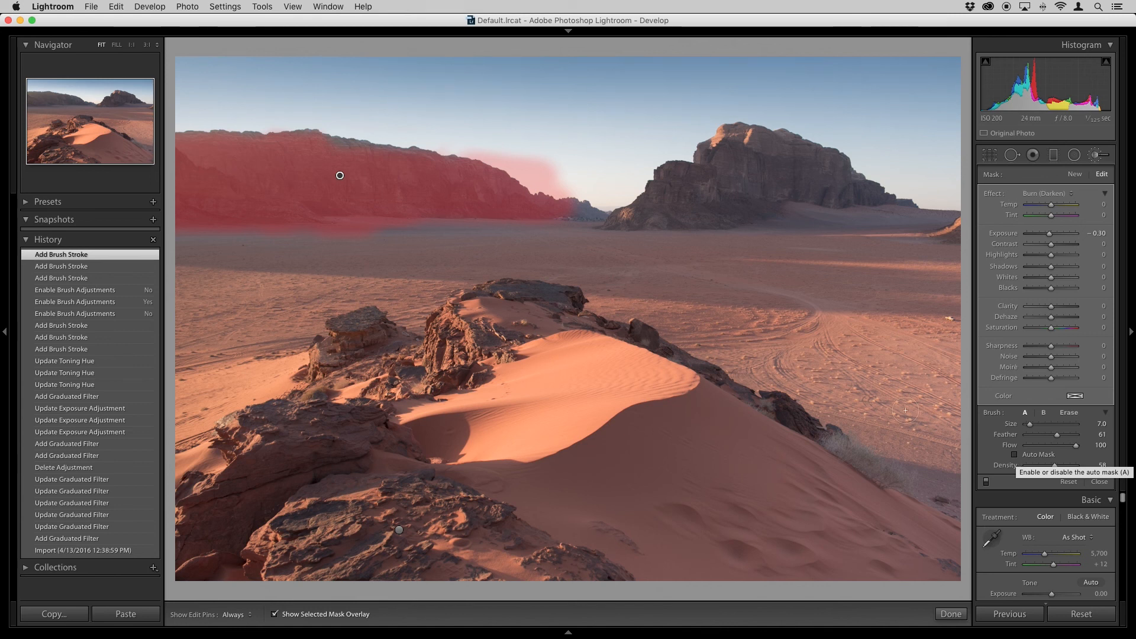
pyautogui.press('Delete')
# - Enable Auto Mask and brush the Burn (Darken) effect along the ridge of the photo's left cliff range
pyautogui.press('a')
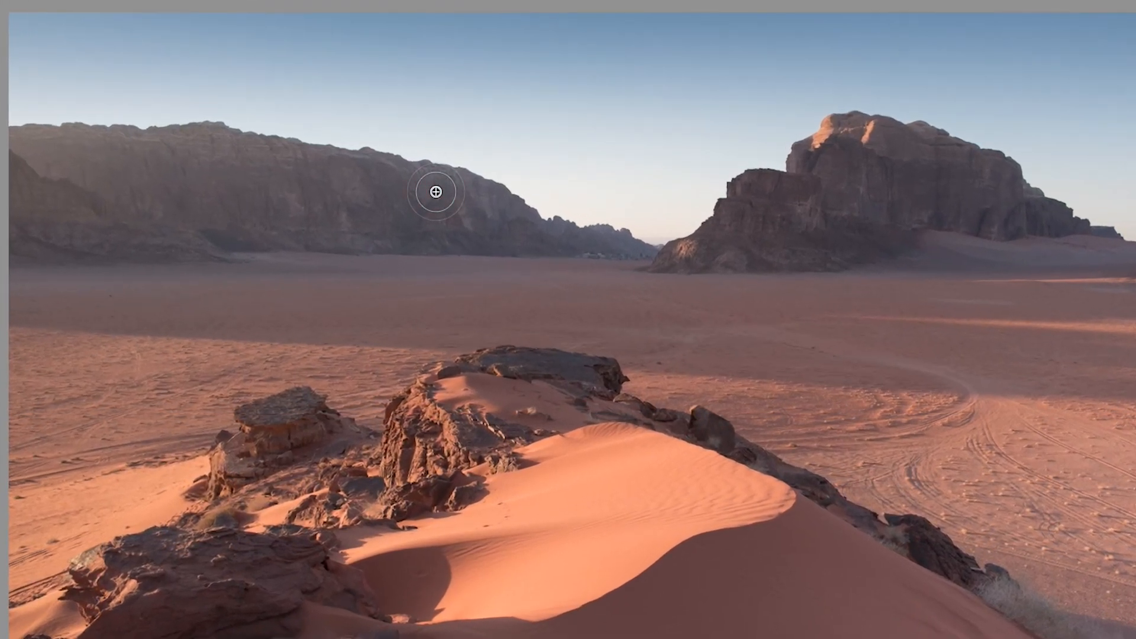
pyautogui.moveTo(460, 174); pyautogui.dragTo(362, 157)
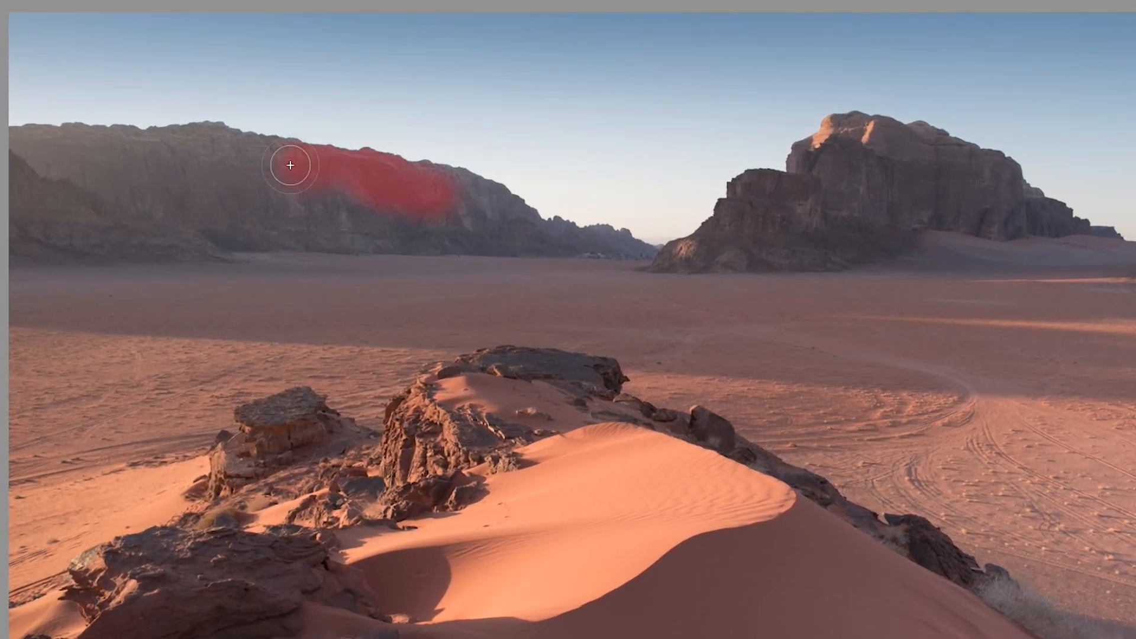